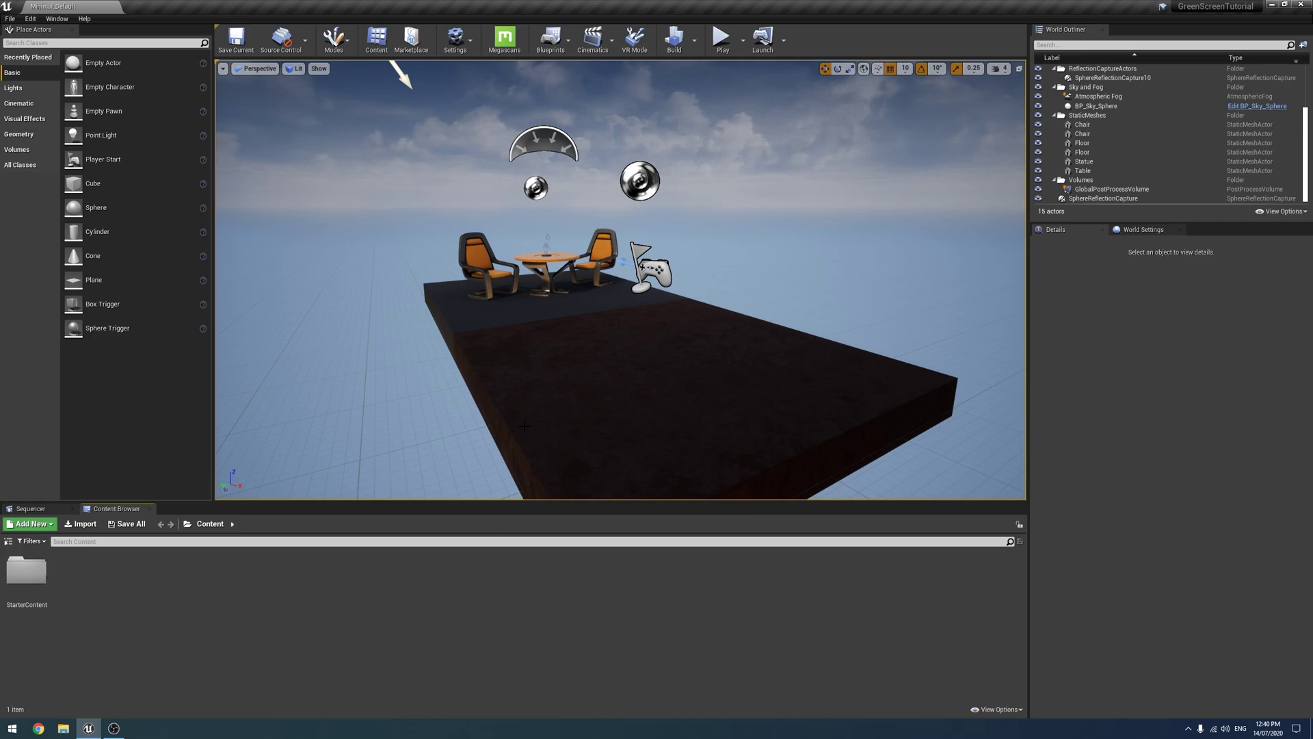
# Step: Look around the level's platform with the table and two chairs from several angles
pyautogui.moveTo(525, 420); pyautogui.dragTo(516, 391, button='right')
pyautogui.press('w')
pyautogui.press('s')
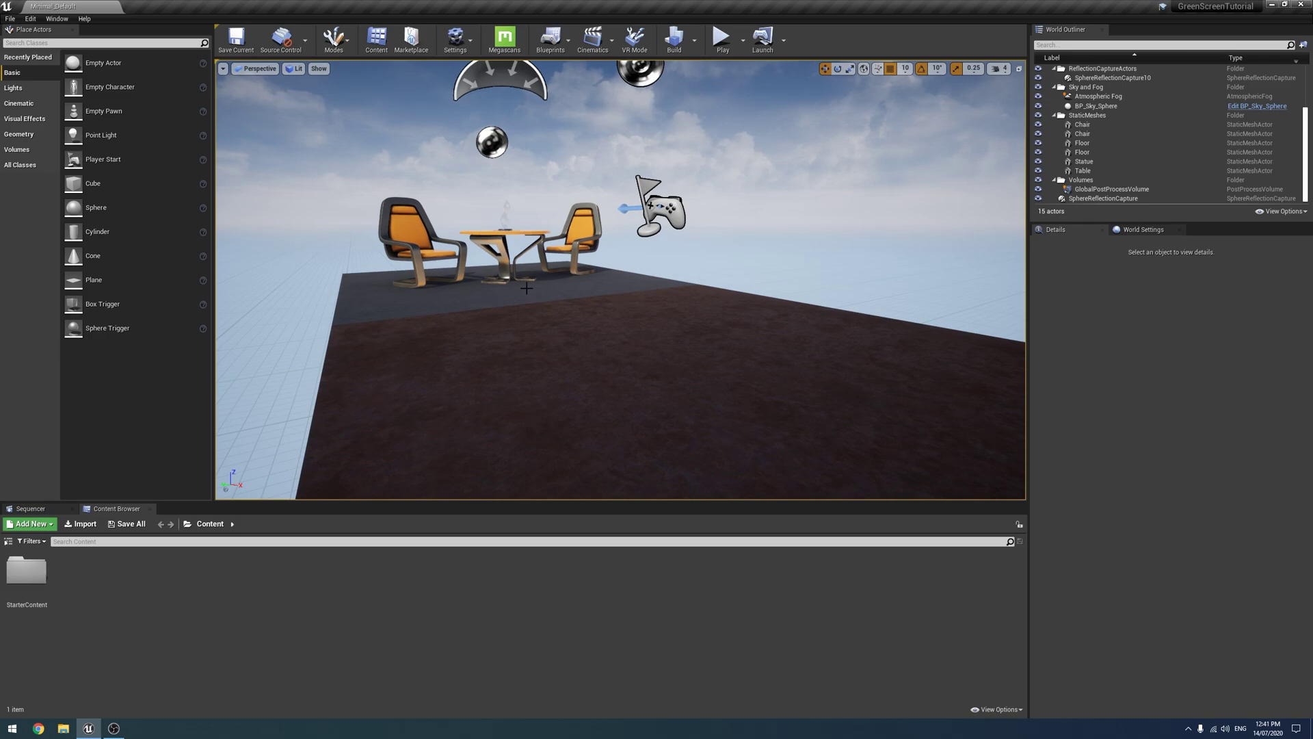
pyautogui.moveTo(527, 288); pyautogui.dragTo(508, 314, button='right')
pyautogui.press('s')
pyautogui.press('d')
pyautogui.press('a')
pyautogui.press('w')
pyautogui.press('s')
pyautogui.moveTo(519, 426); pyautogui.dragTo(524, 424, button='right')
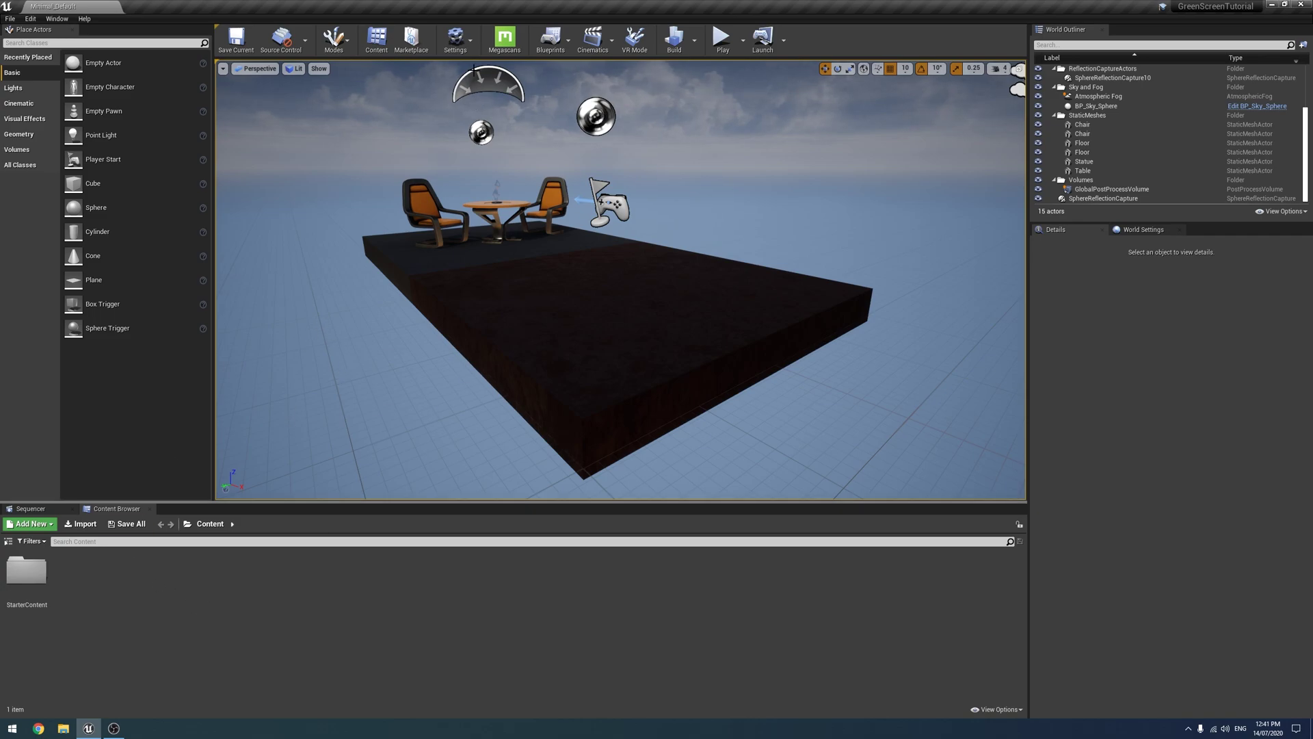
pyautogui.moveTo(797, 191)
pyautogui.mouseDown(button='right')
pyautogui.moveTo(772, 165)
pyautogui.moveTo(797, 191)
pyautogui.mouseUp(button='right')
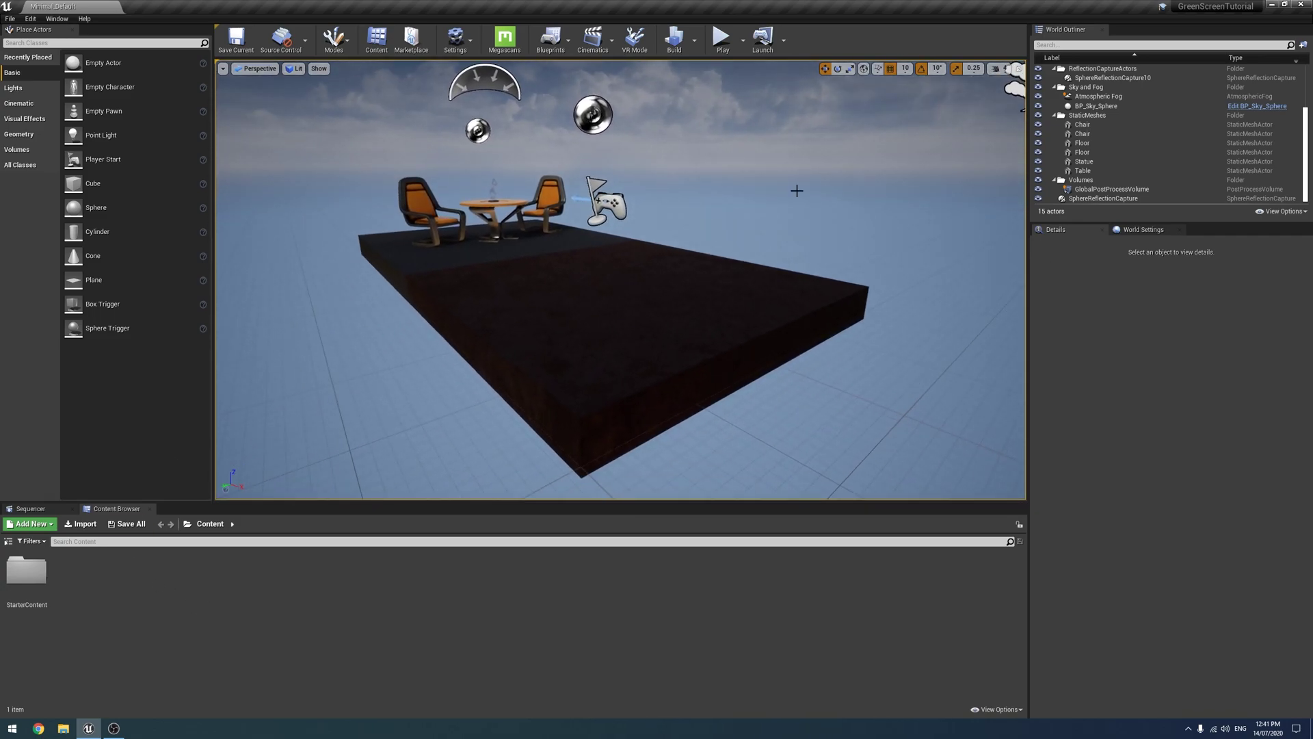
# Step: Find the built-in Blackmagic Media Player plugin and enable it for the project
pyautogui.click(455, 37)
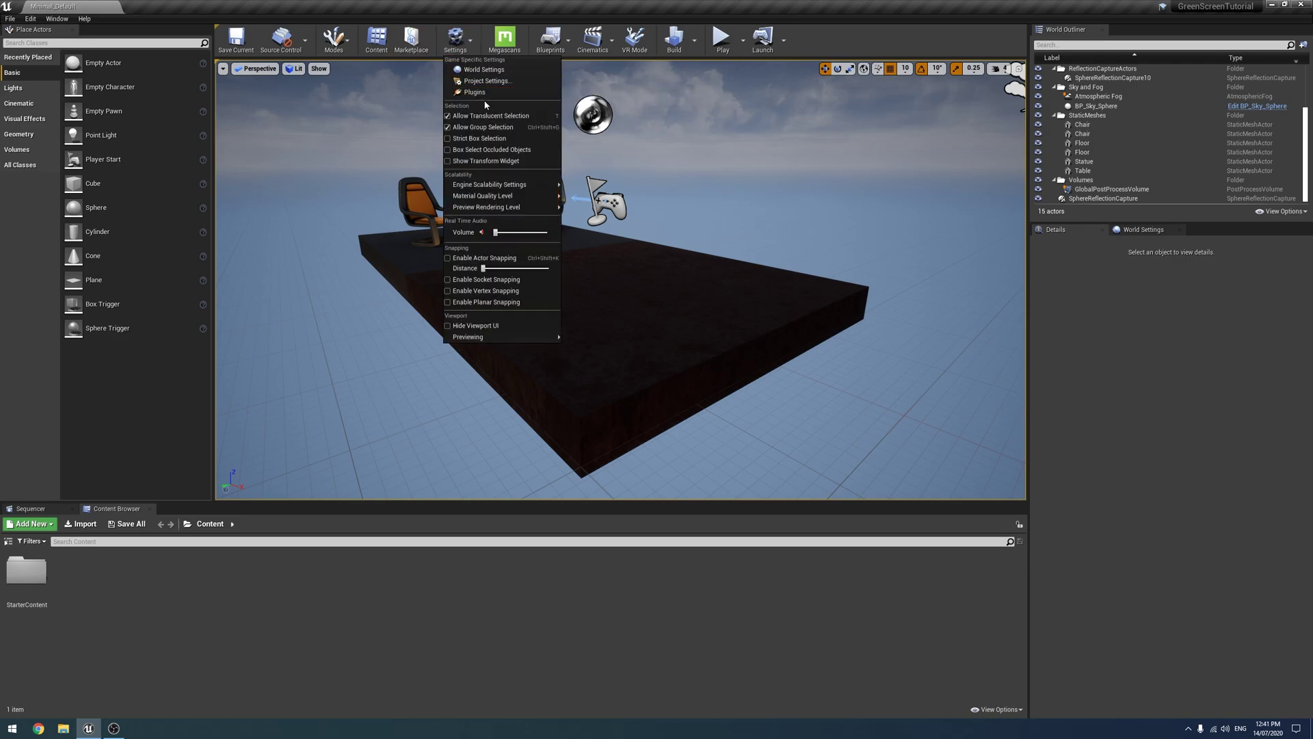
pyautogui.click(476, 92)
pyautogui.click(305, 227)
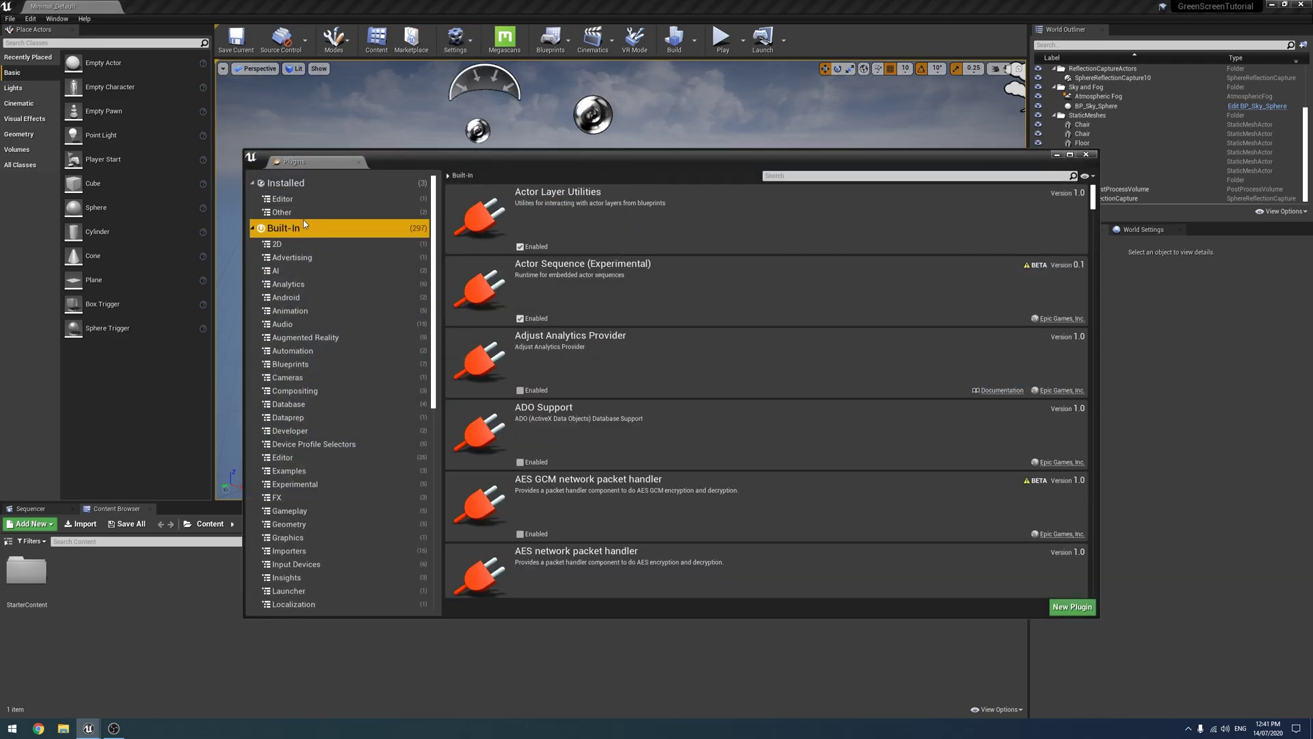
pyautogui.click(790, 175)
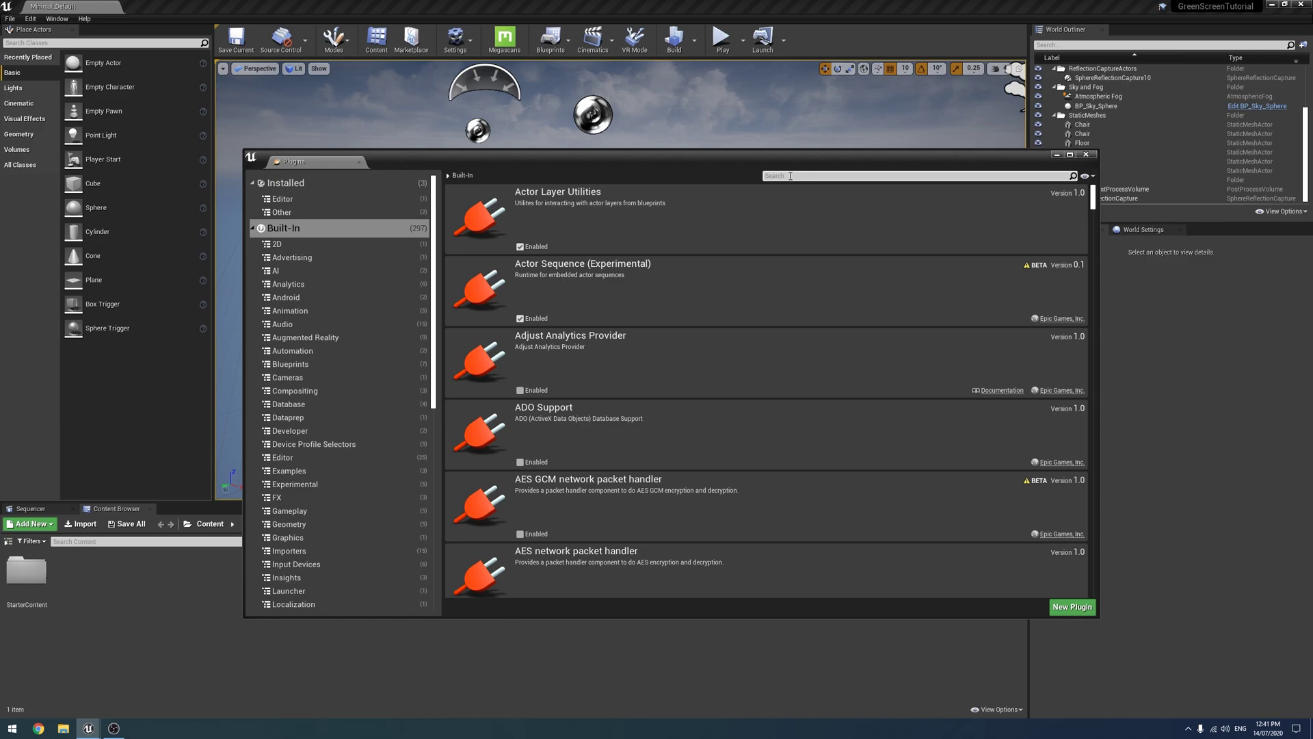
pyautogui.write('Blac')
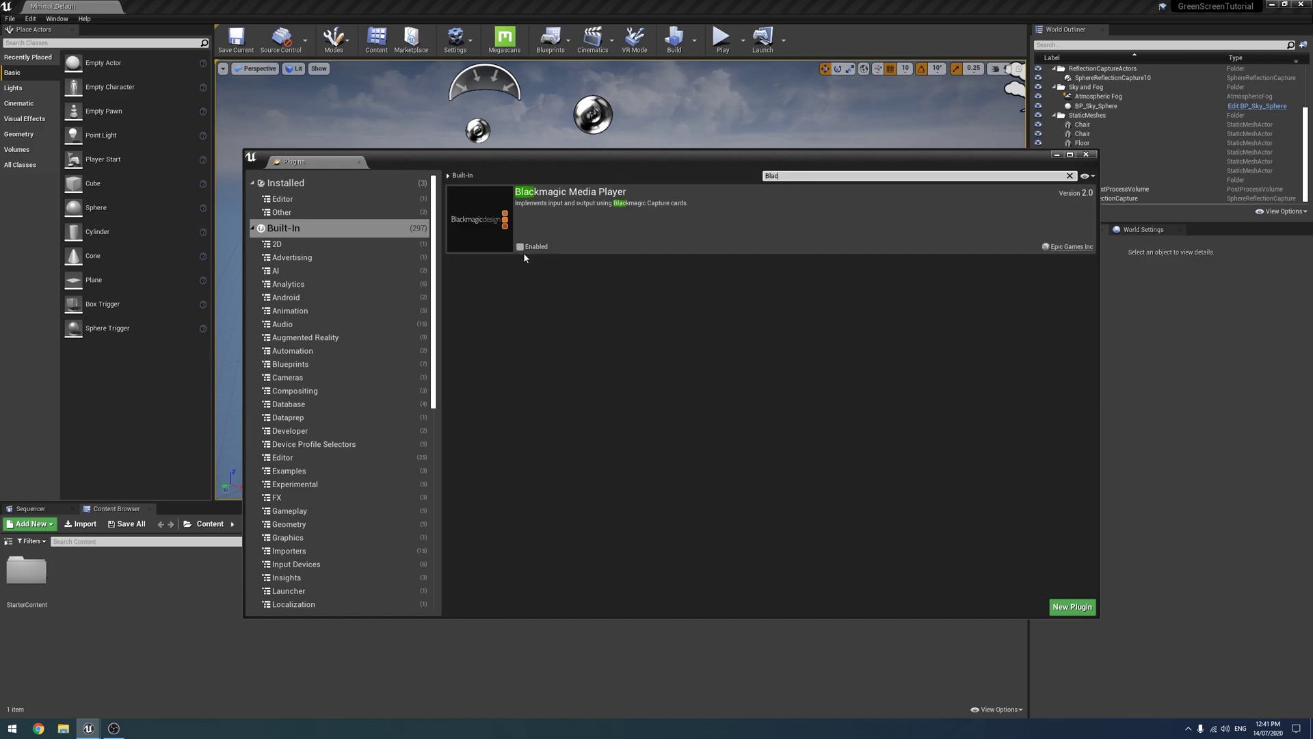
pyautogui.click(521, 248)
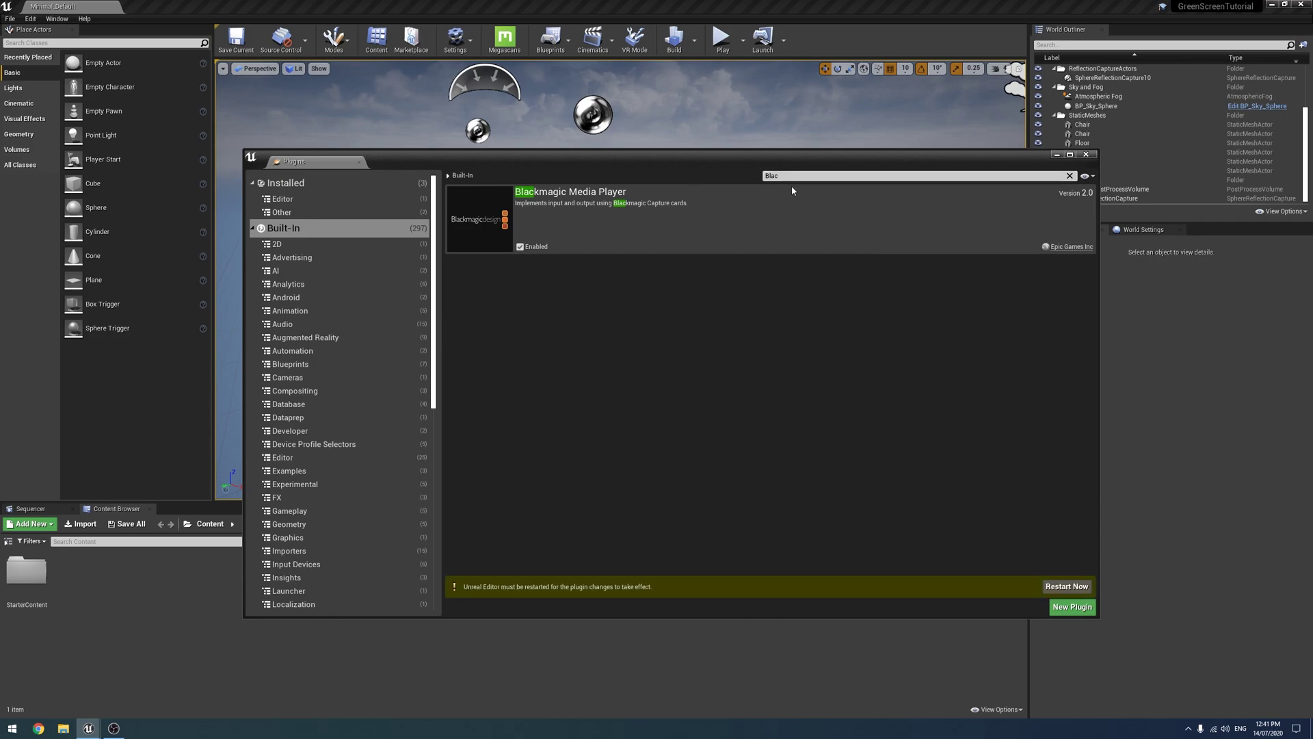
# Step: Search the built-in plugins for "Compos" and enable the Composure plugin
pyautogui.moveTo(787, 176); pyautogui.dragTo(737, 178)
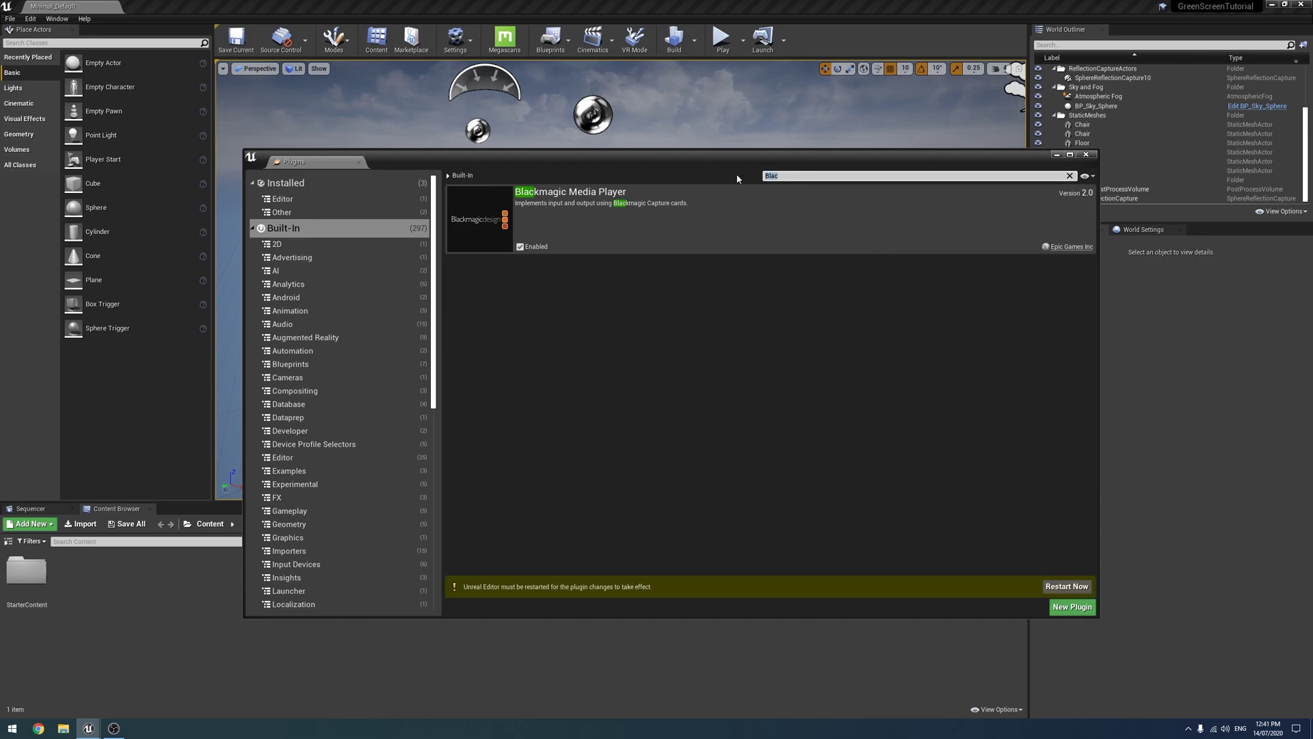
pyautogui.write('Compos')
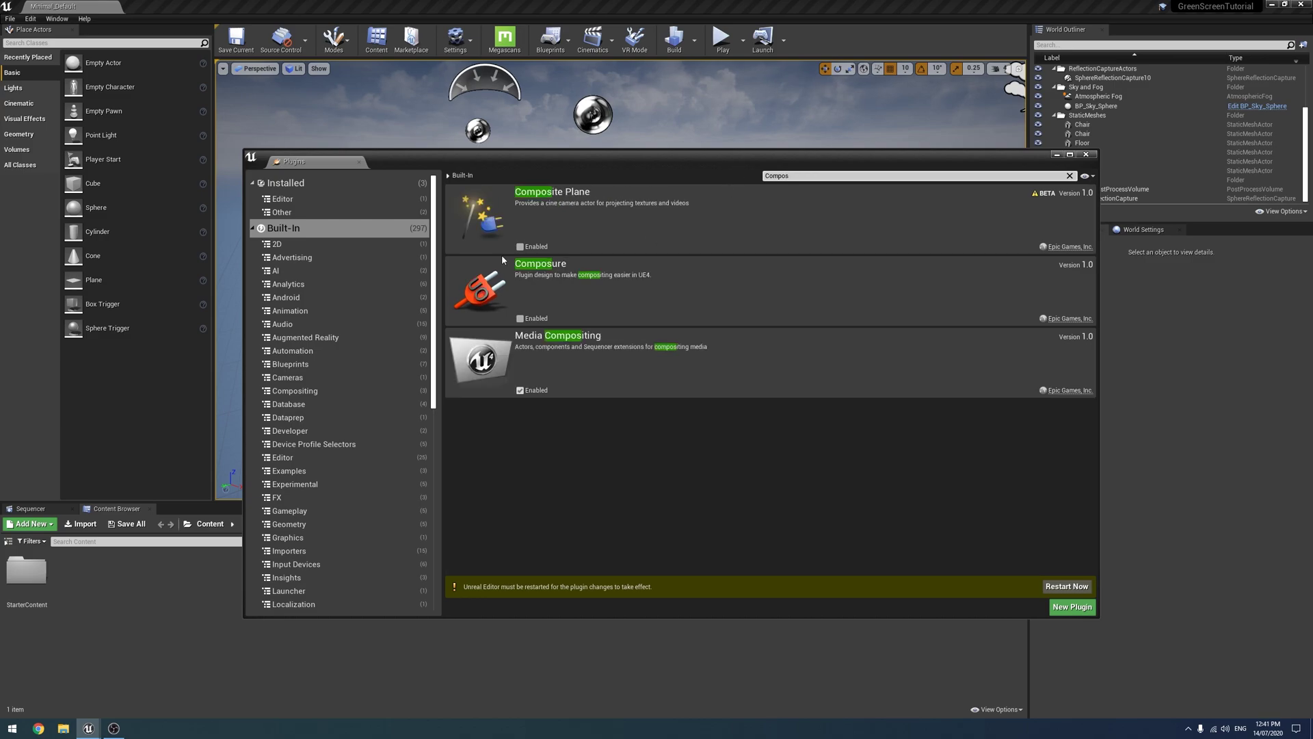
pyautogui.click(520, 318)
# Step: Enable the Media Framework Utilities and Media IO Framework plugins, and restart the editor to apply the plugin changes
pyautogui.moveTo(786, 176); pyautogui.dragTo(672, 175)
pyautogui.write('Media')
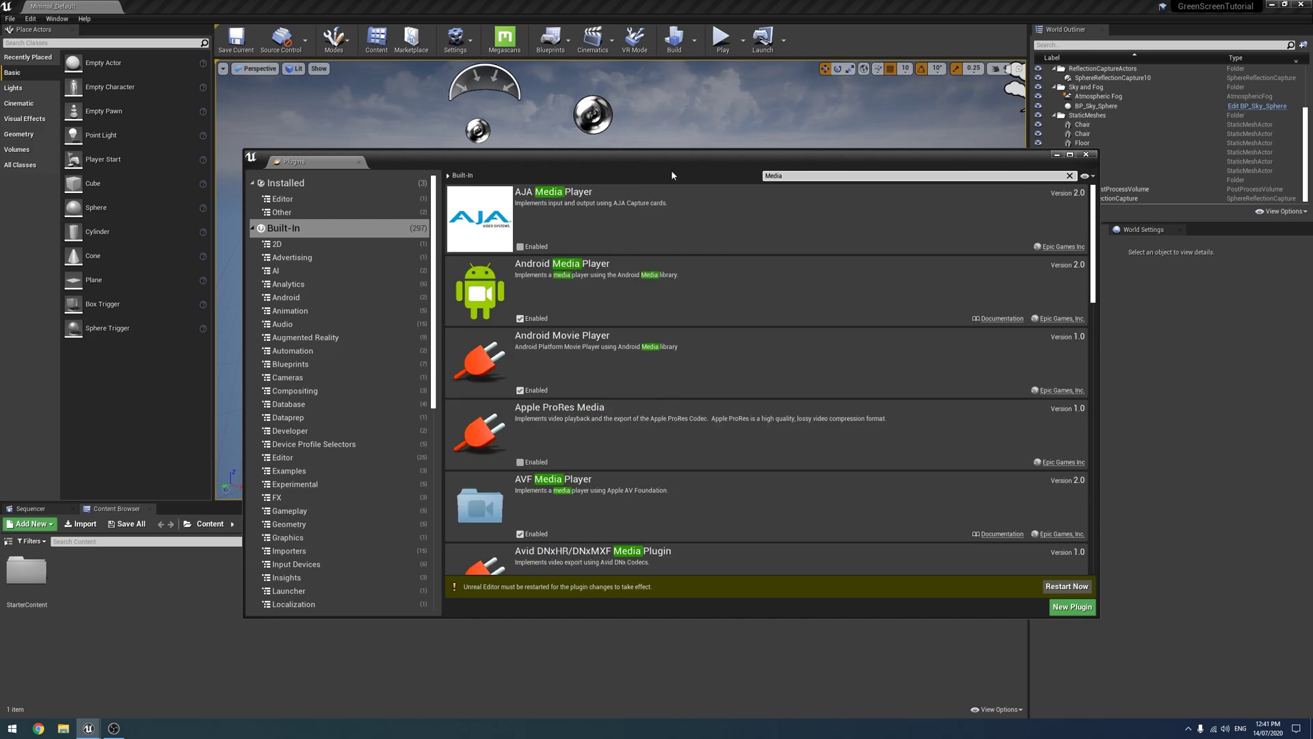
pyautogui.scroll(-5, 803, 447)
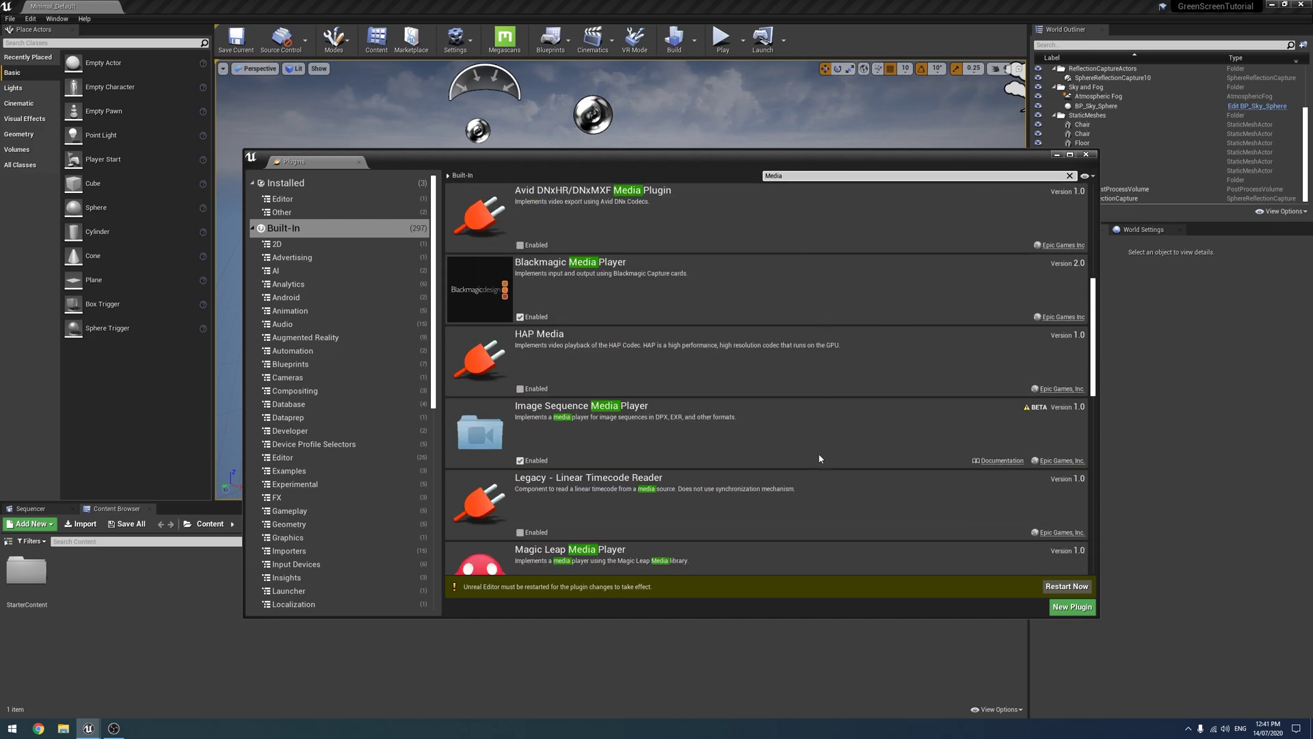
pyautogui.scroll(-7, 817, 456)
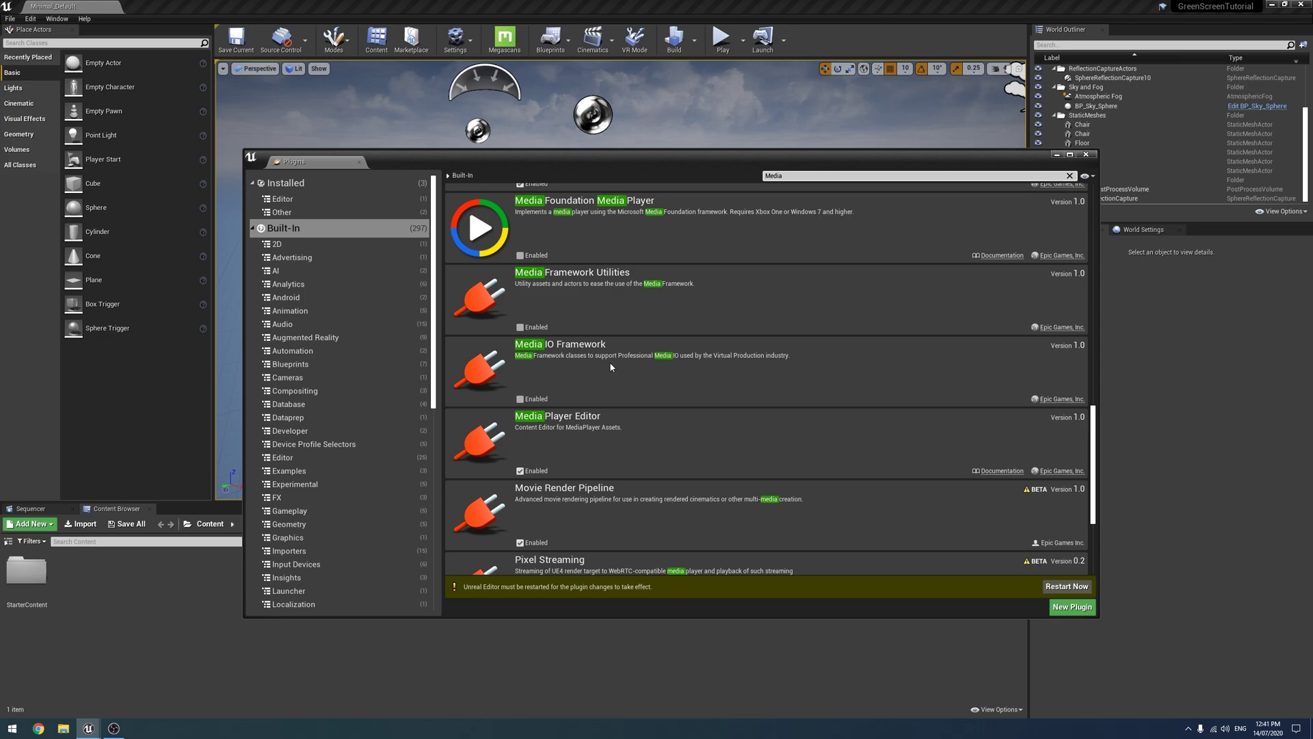
pyautogui.scroll(1, 581, 369)
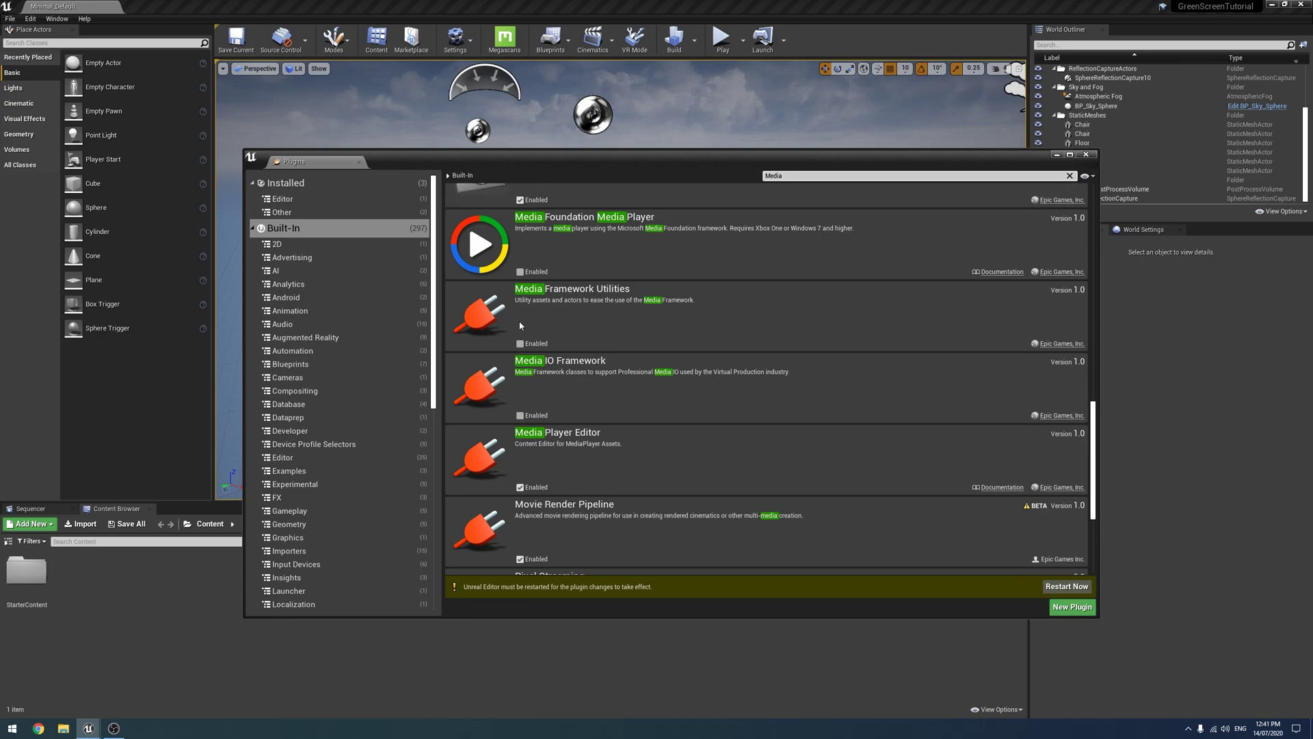
pyautogui.click(519, 343)
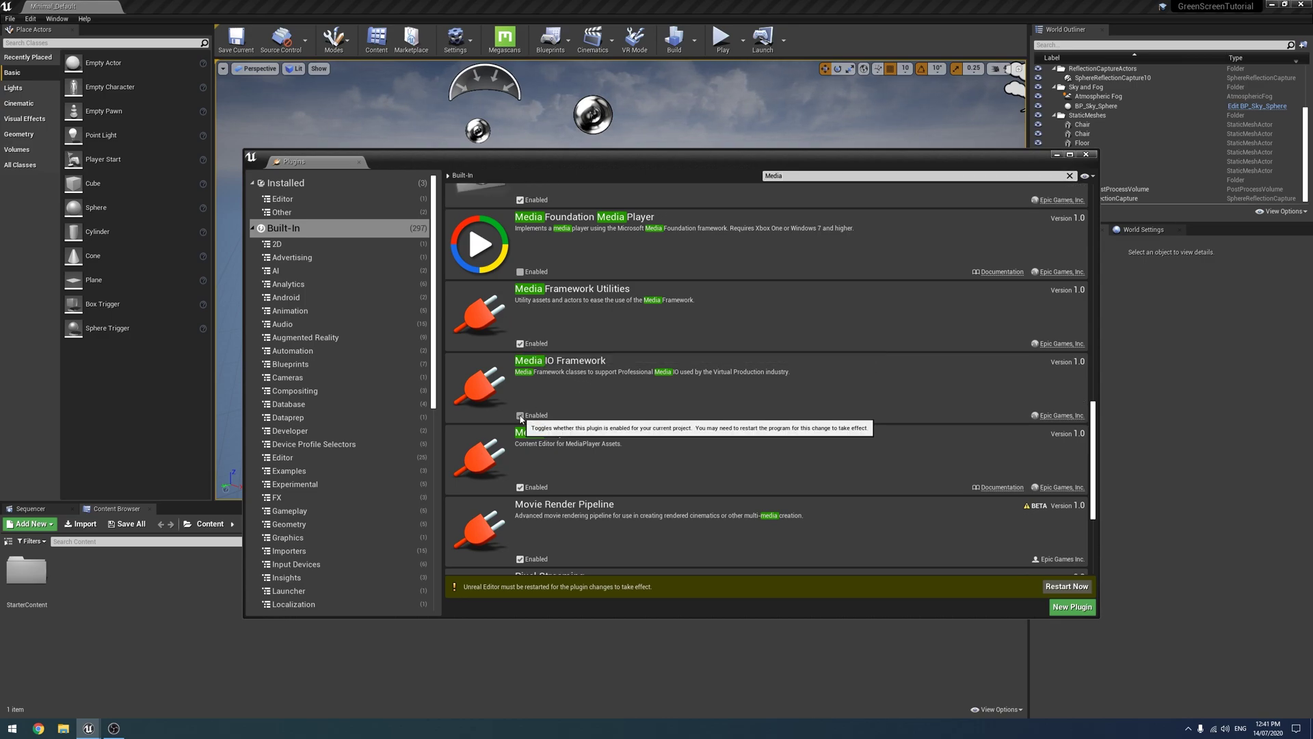
pyautogui.scroll(3, 688, 425)
pyautogui.scroll(-8, 711, 438)
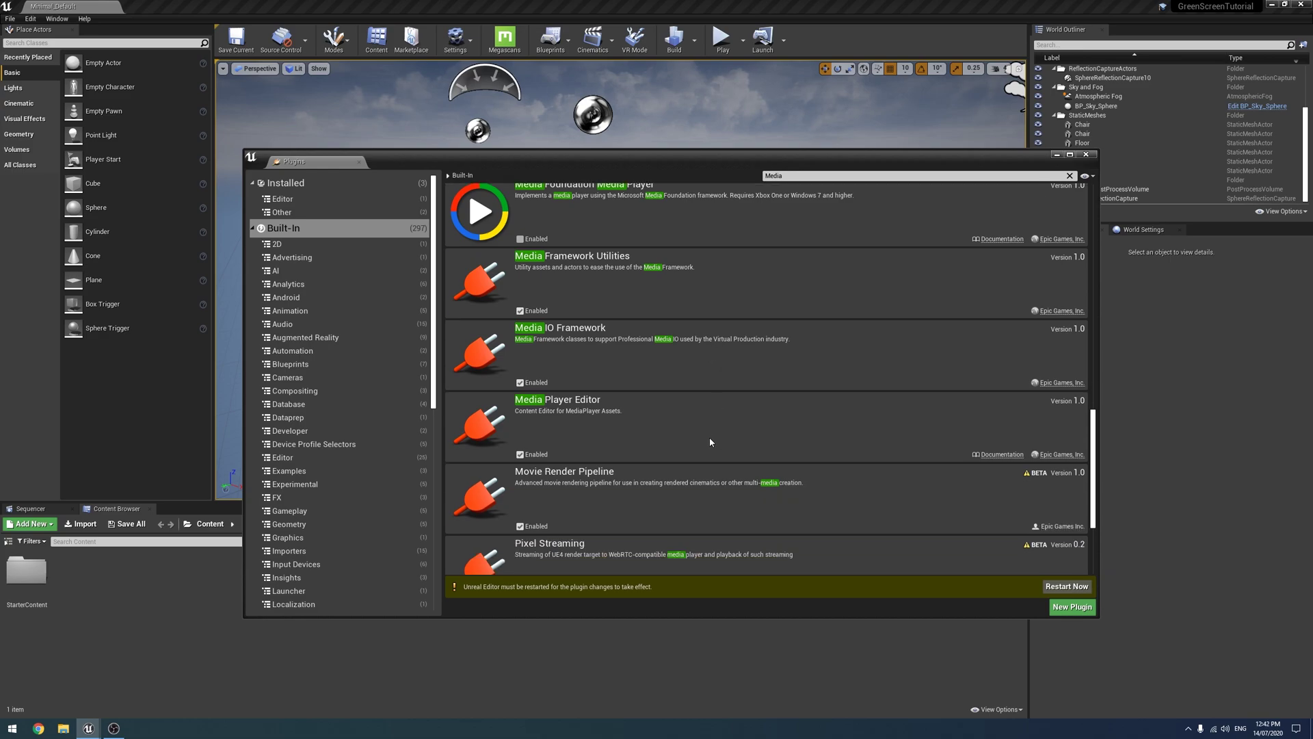
pyautogui.click(1060, 586)
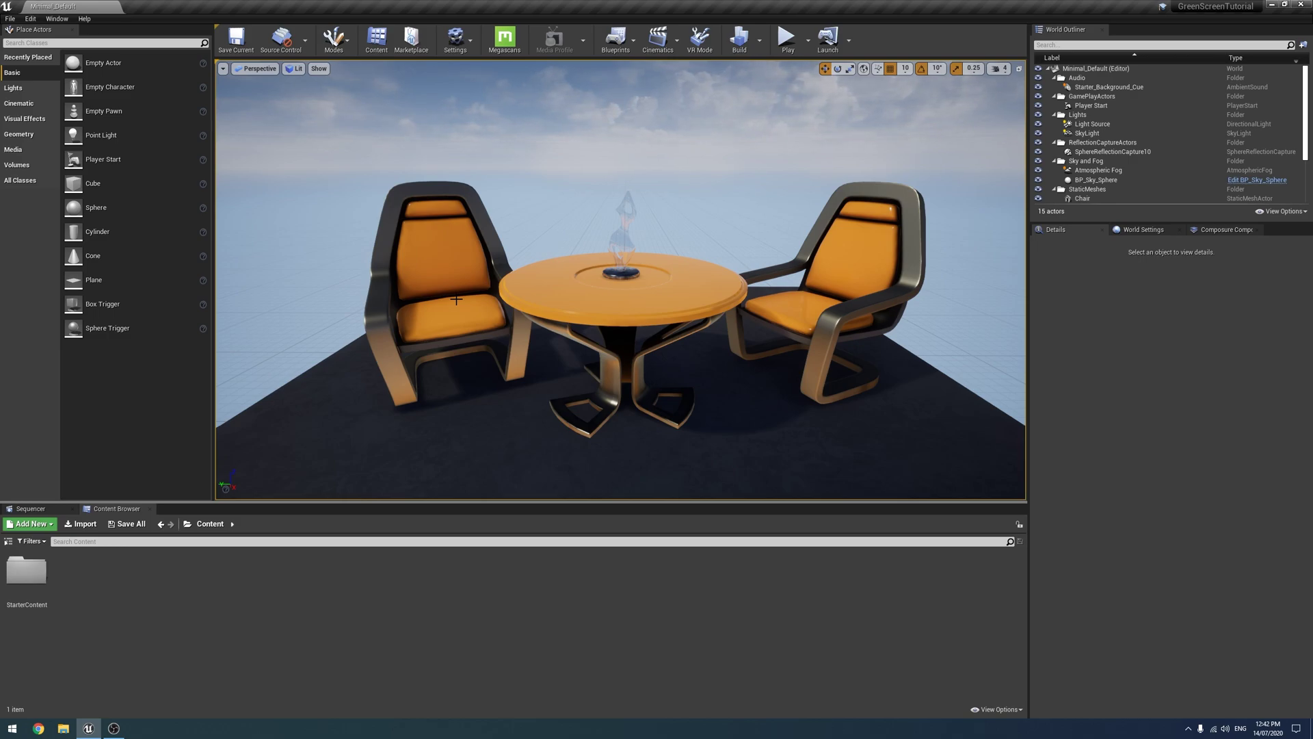
# Step: Create a folder named ProVideoInput in the project's Content folder
pyautogui.rightClick(215, 576)
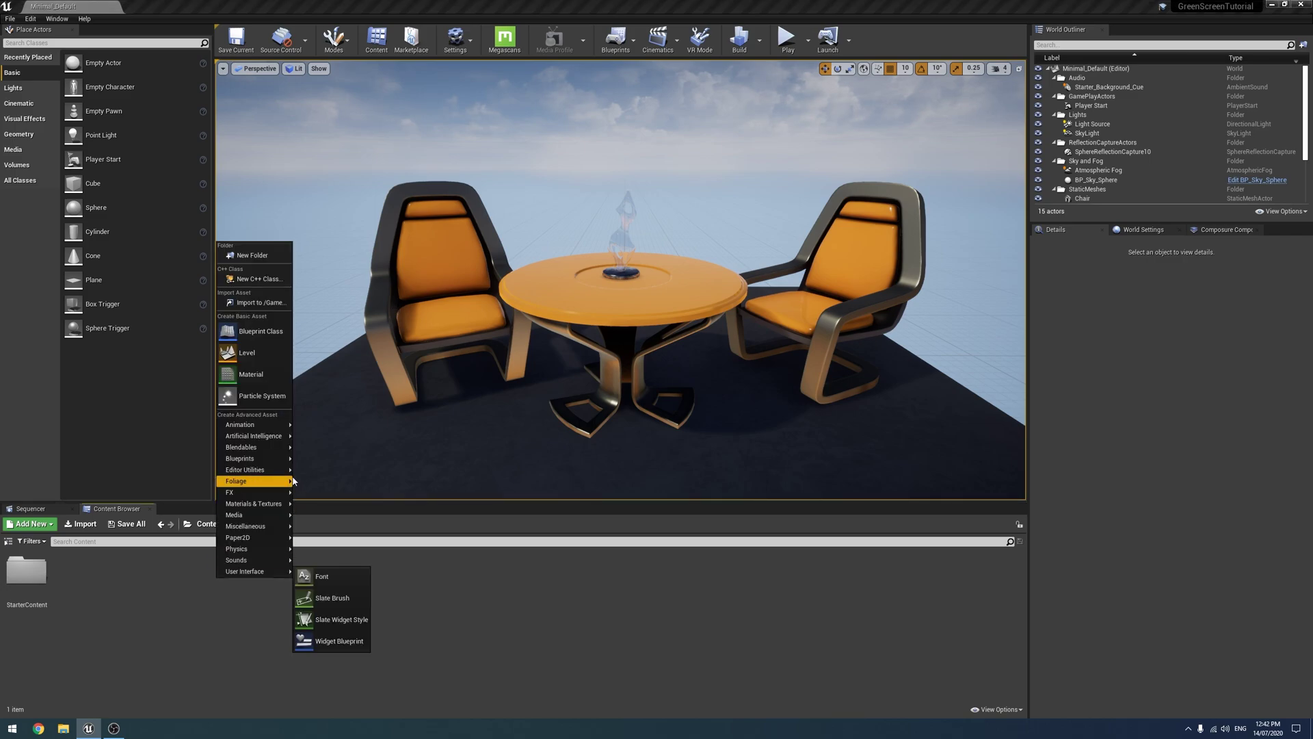
pyautogui.click(252, 255)
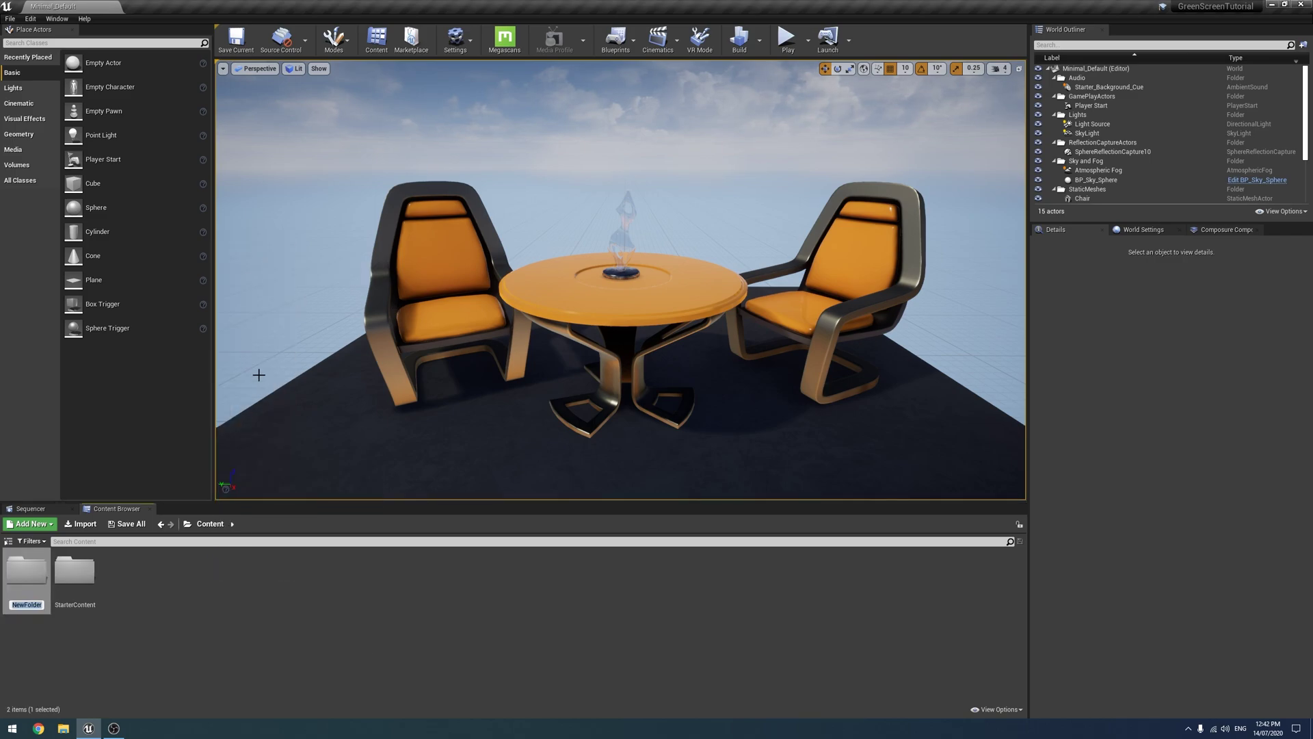
pyautogui.write('ProVideoInput')
pyautogui.press('Return')
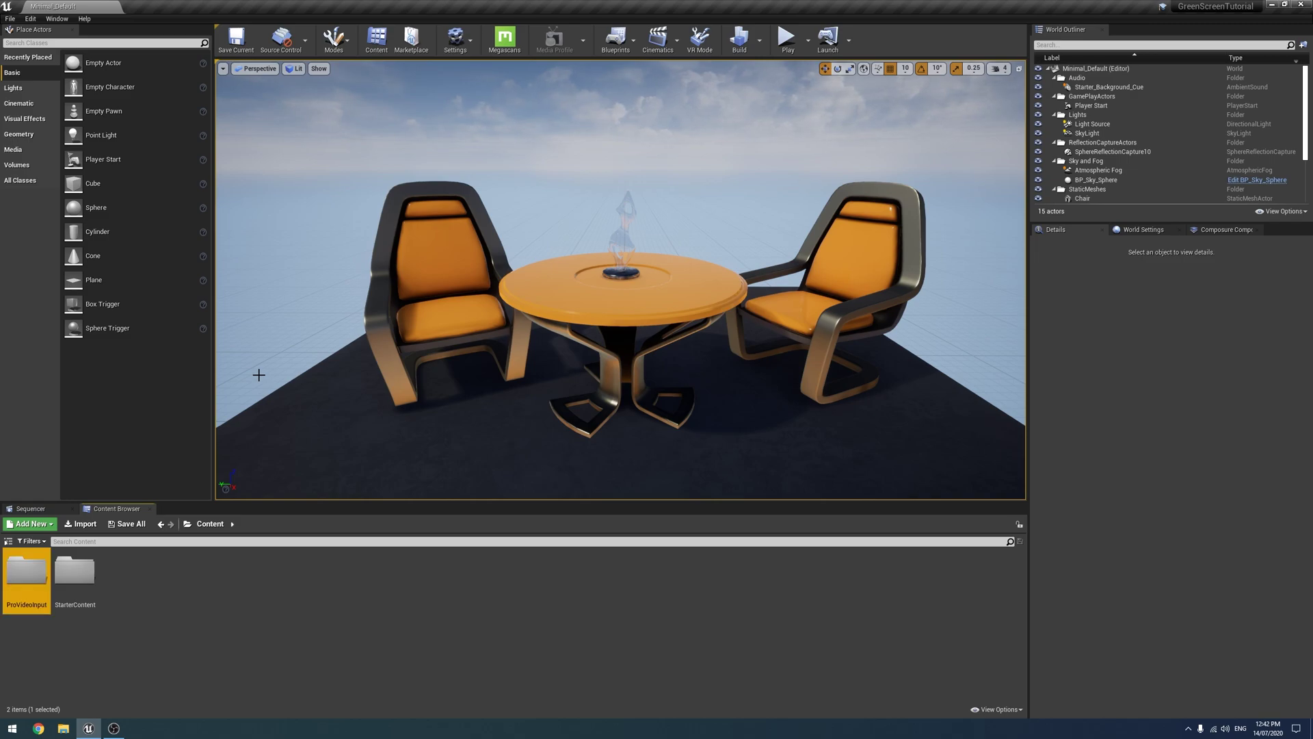
# Step: Create a Media Bundle asset named BlackmagicInput inside the ProVideoInput folder
pyautogui.doubleClick(36, 561)
pyautogui.rightClick(152, 583)
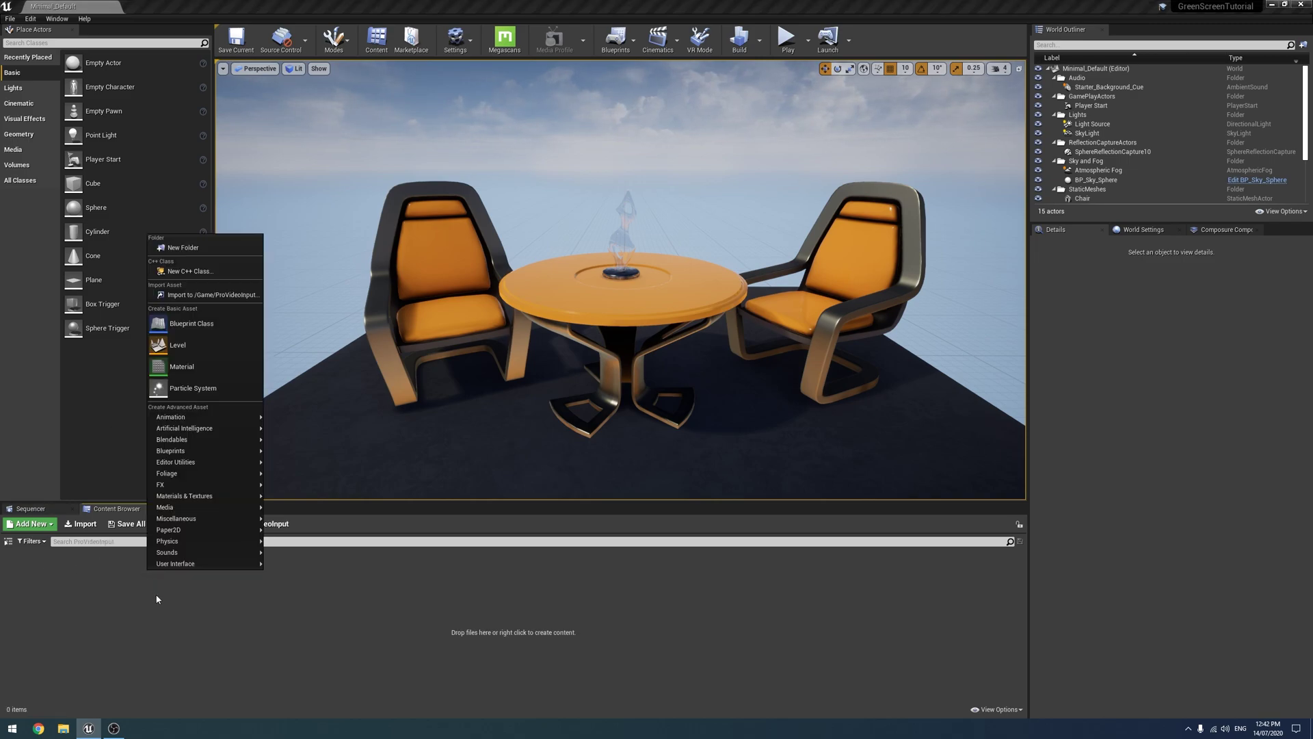
pyautogui.moveTo(226, 506)
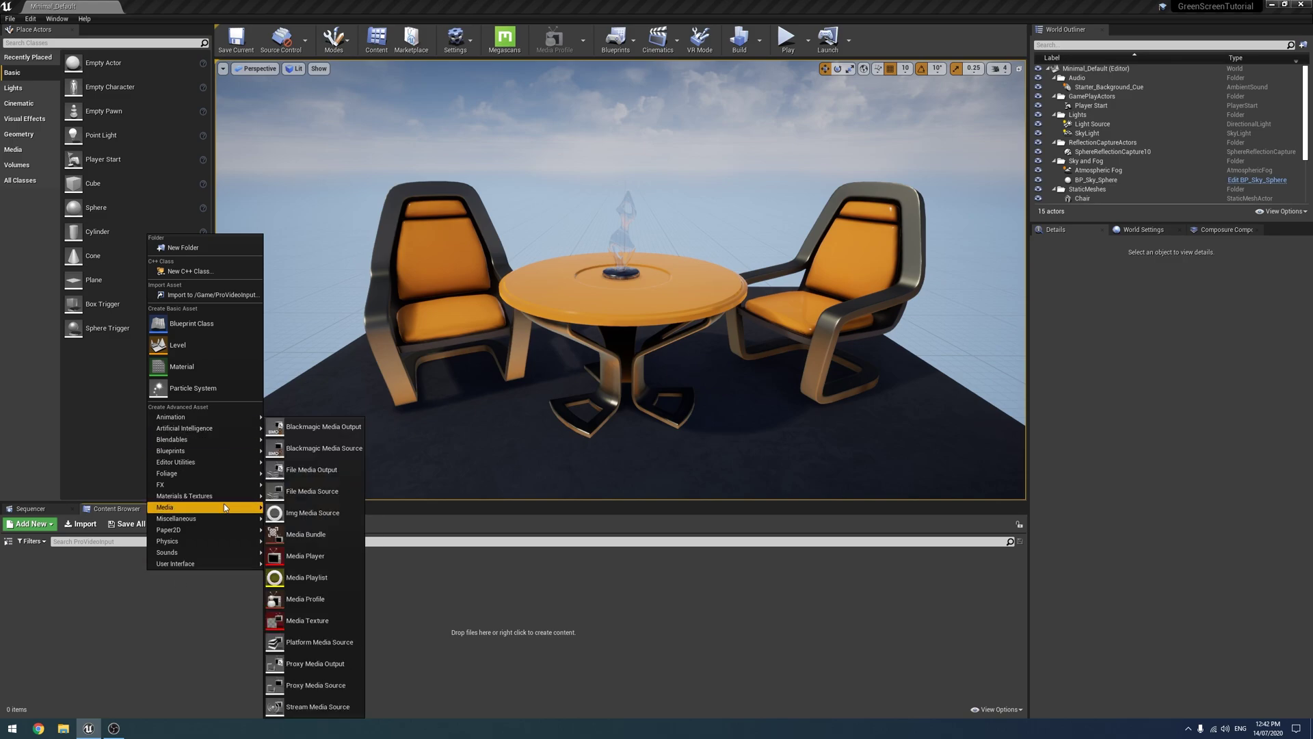
pyautogui.click(328, 541)
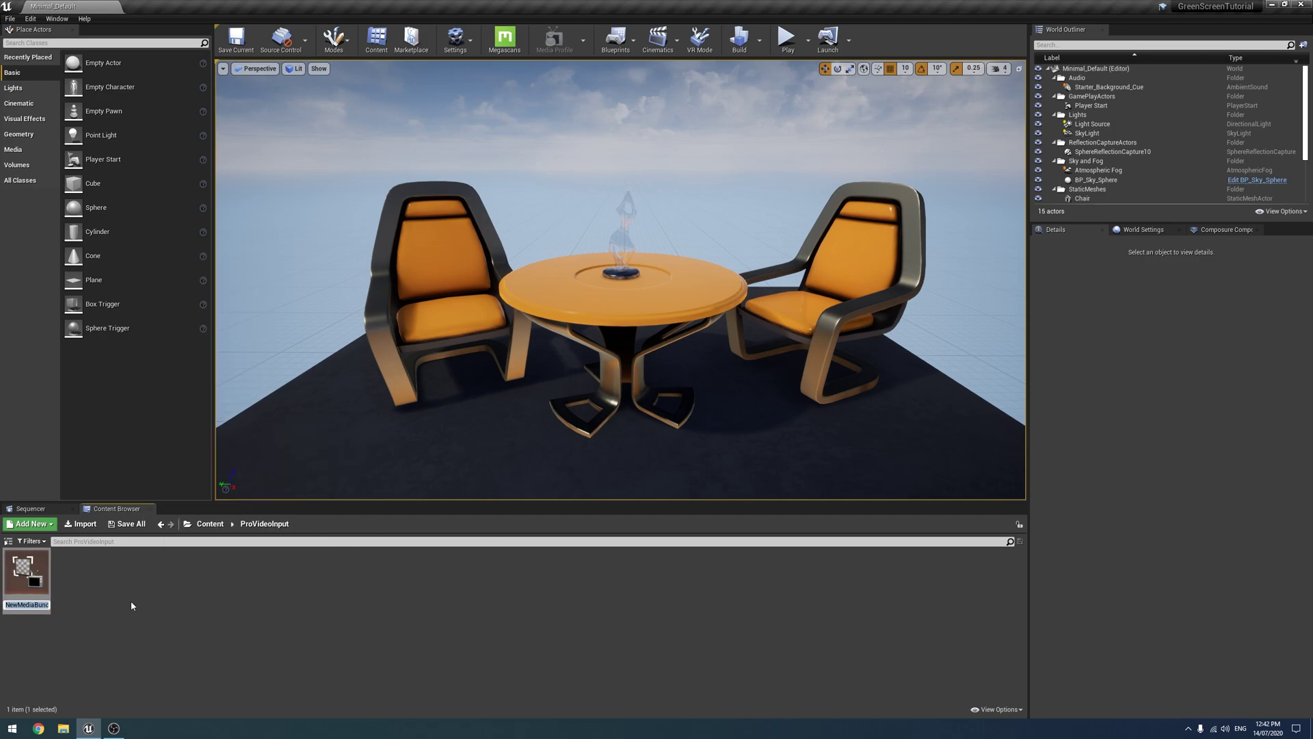
pyautogui.write('BlackmagicInput')
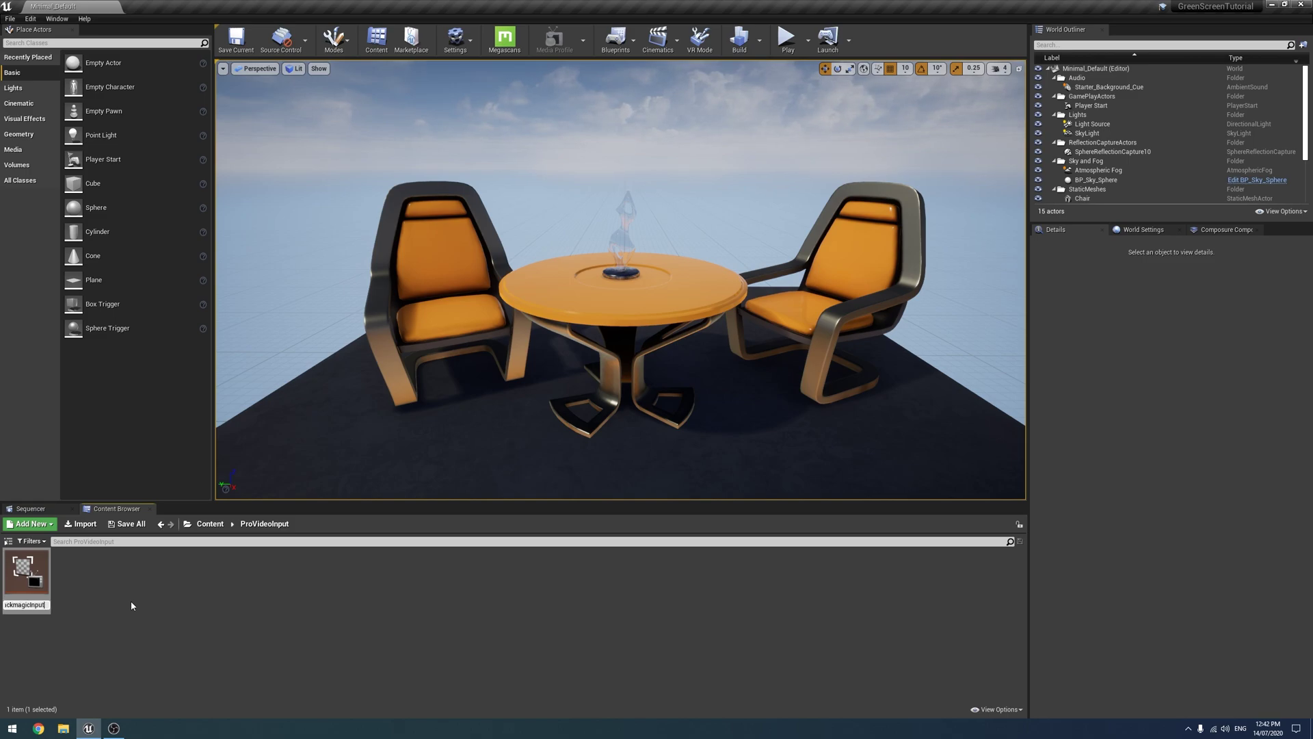
pyautogui.press('Return')
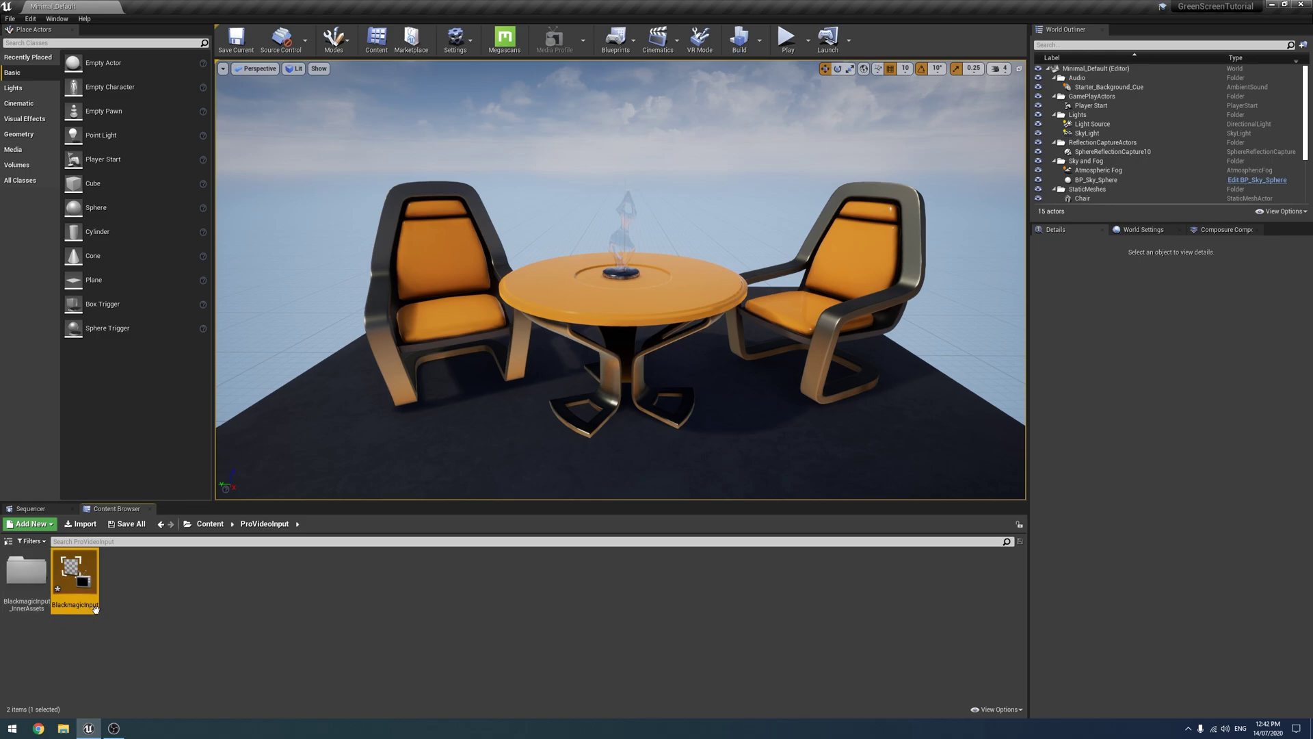
# Step: Examine the assets in the BlackmagicInput_InnerAssets folder and return to ProVideoInput
pyautogui.click(48, 582)
pyautogui.doubleClick(49, 583)
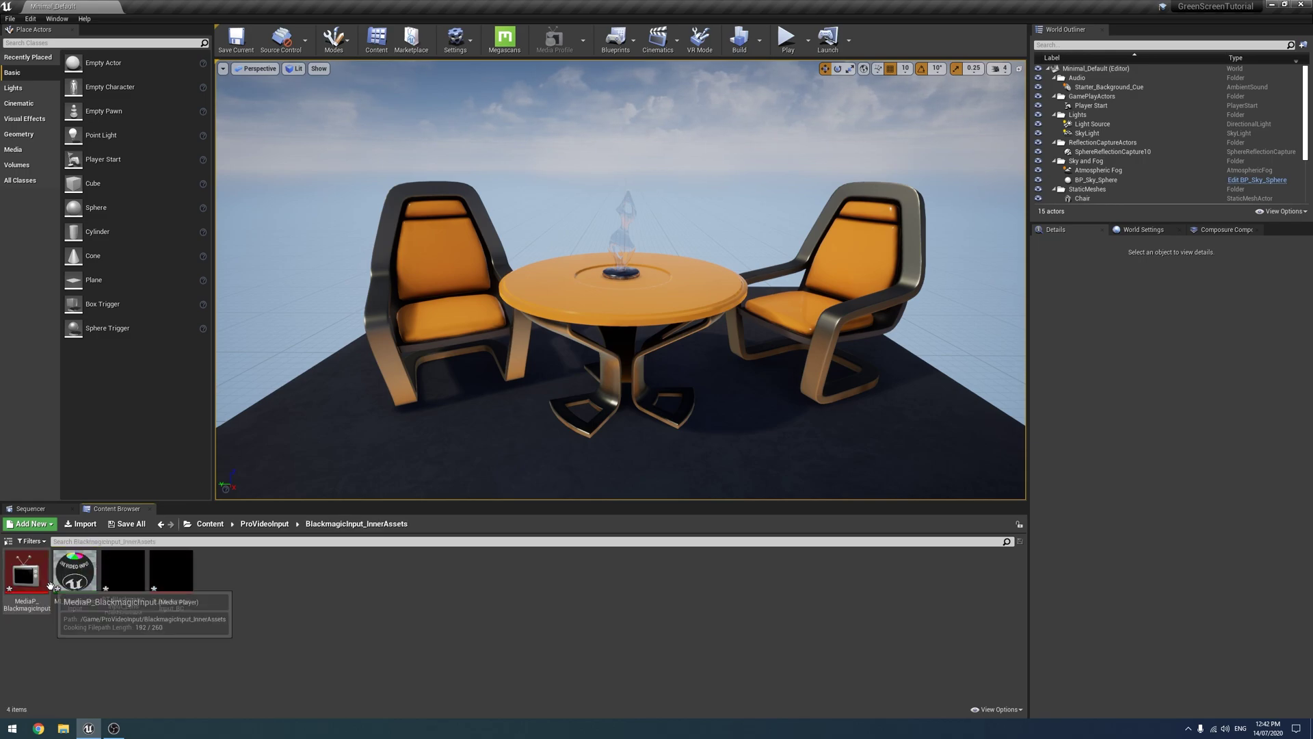
pyautogui.click(273, 529)
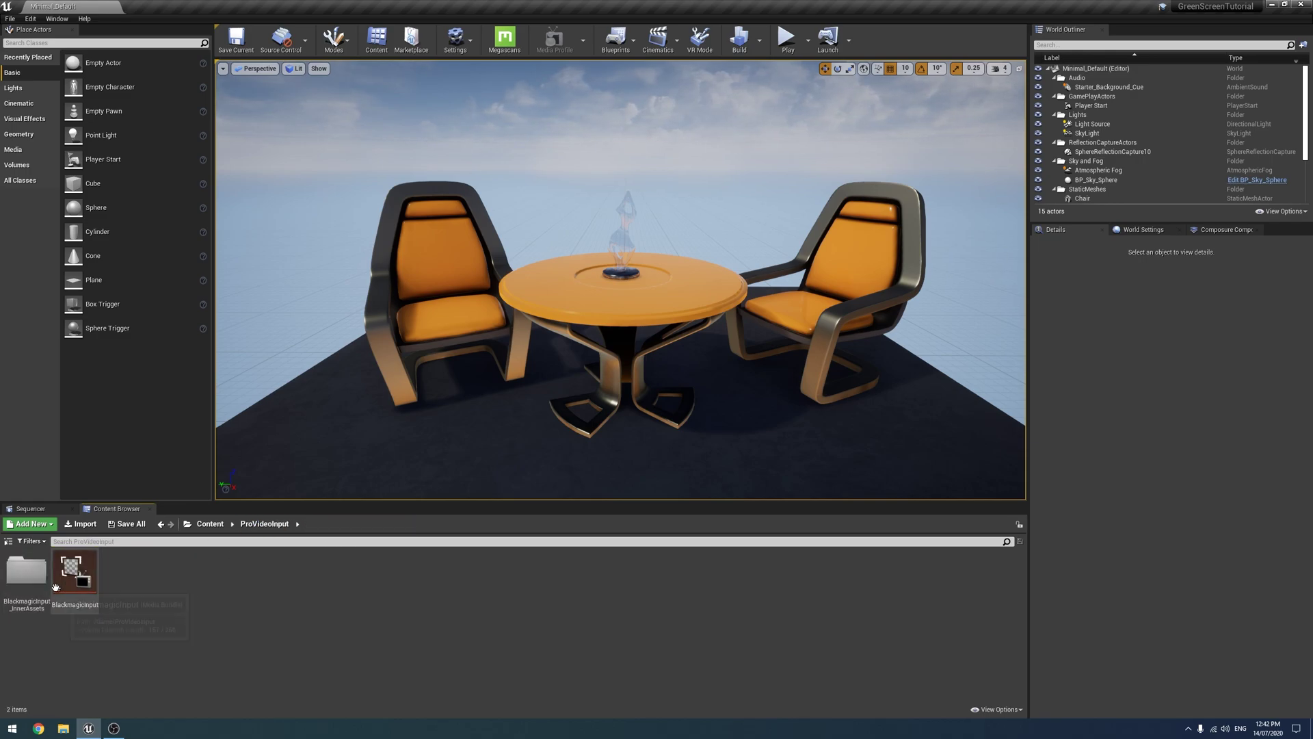
# Step: Open the BlackmagicInput media bundle in its own window and set its media source to Blackmagic Media Source
pyautogui.doubleClick(75, 574)
pyautogui.moveTo(302, 4); pyautogui.dragTo(575, 126)
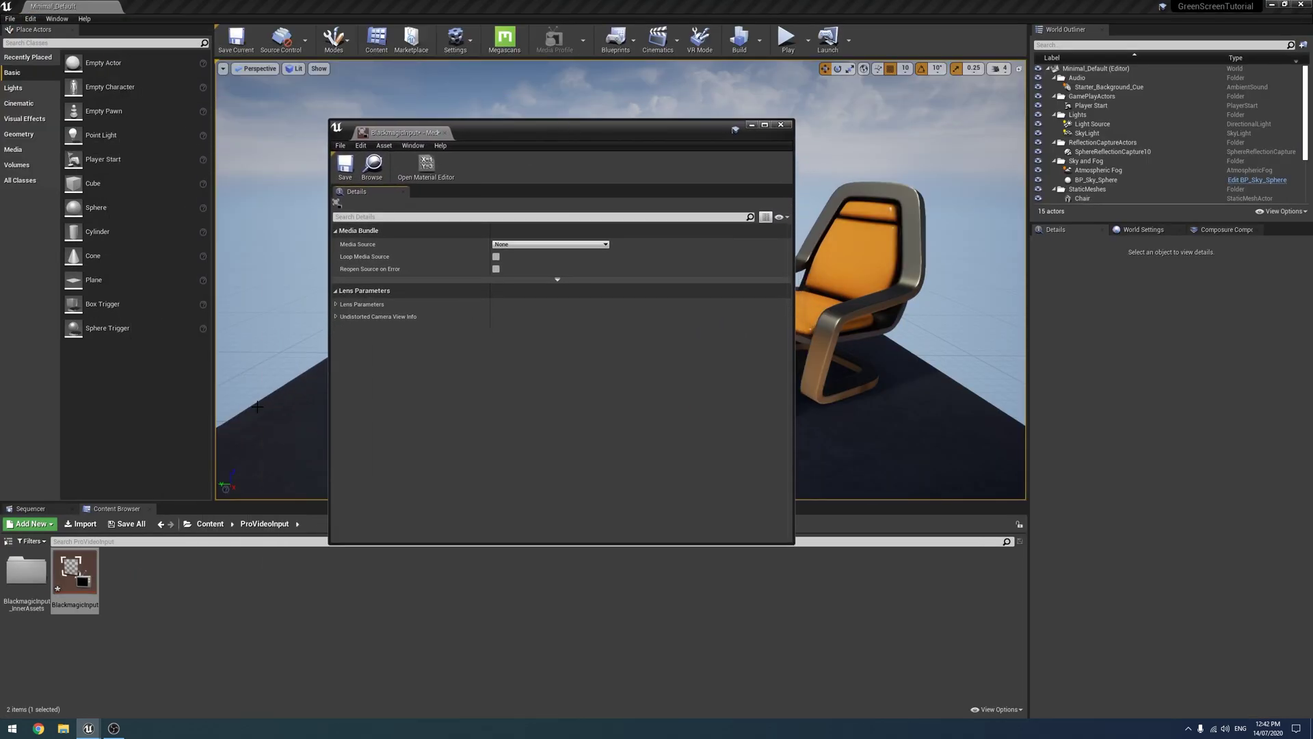
pyautogui.click(538, 244)
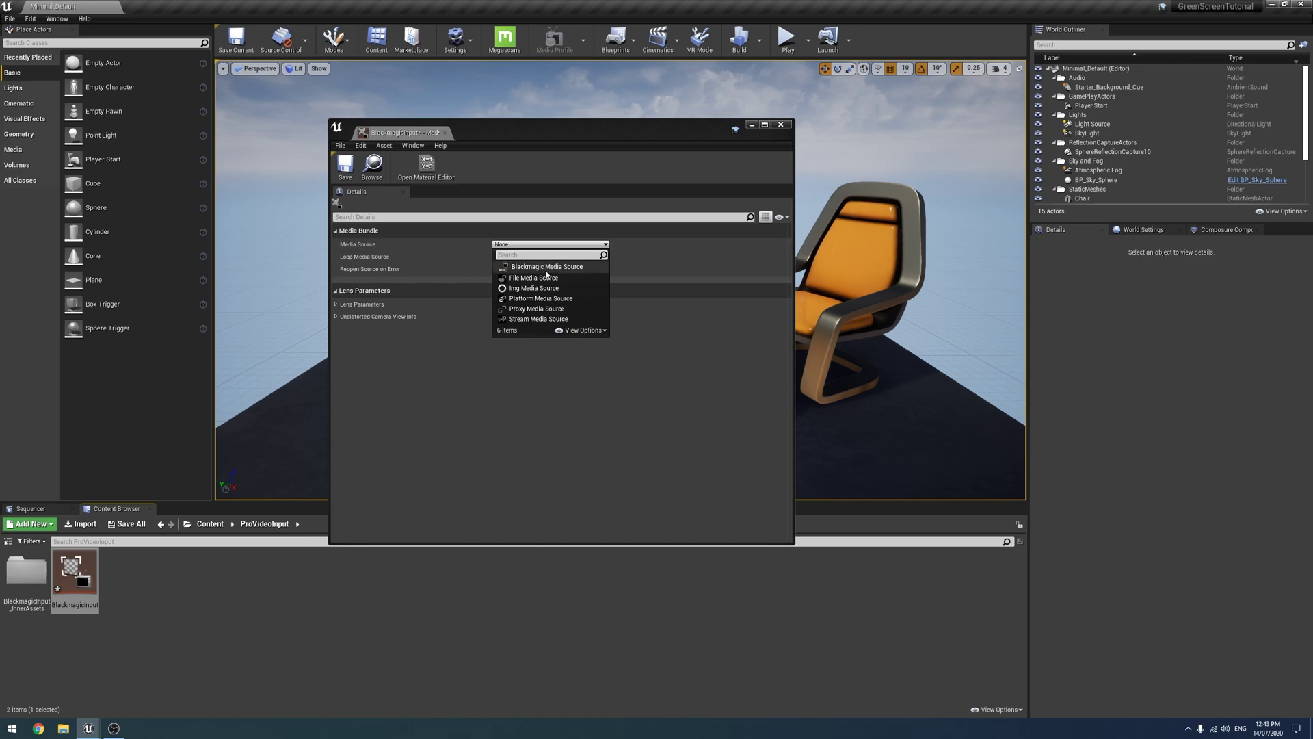
pyautogui.click(570, 269)
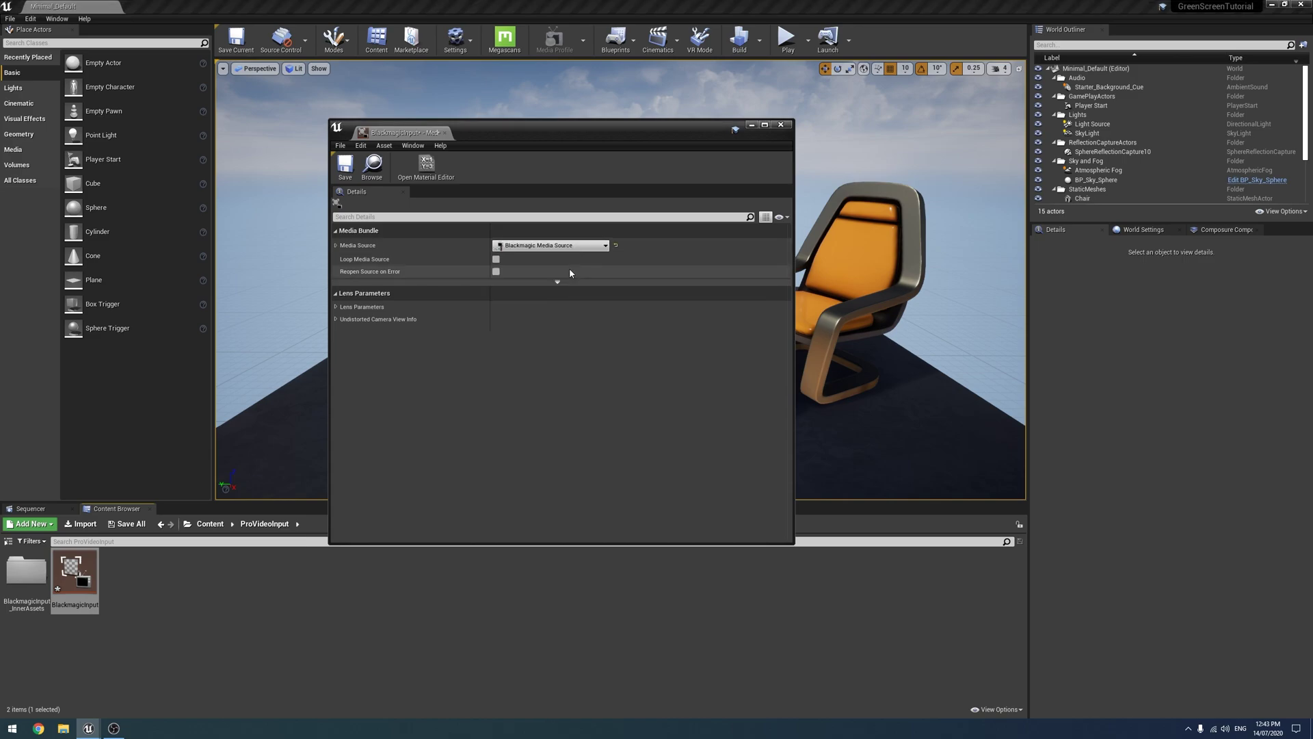
# Step: Configure the Blackmagic source as DeckLink SDI 4K, HD 1080, Progressive at 60 fps, and save the media bundle
pyautogui.click(336, 246)
pyautogui.click(345, 261)
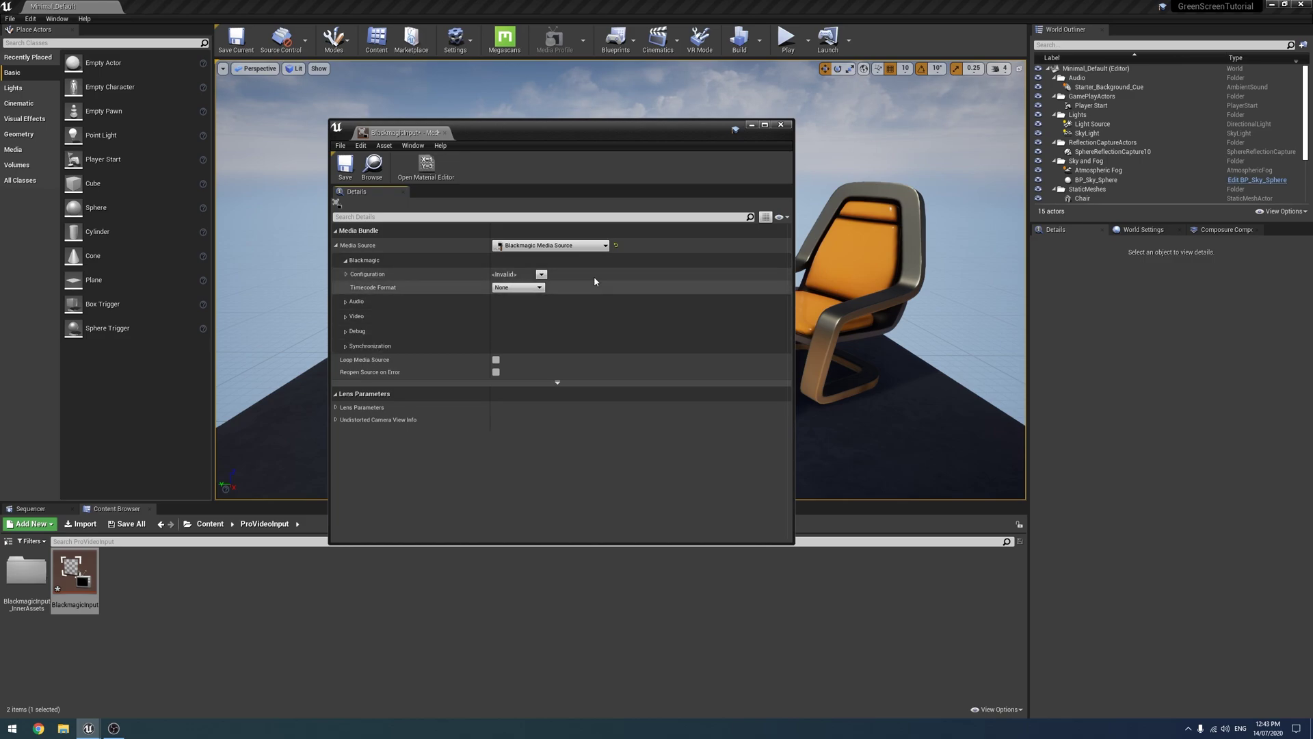
pyautogui.click(541, 275)
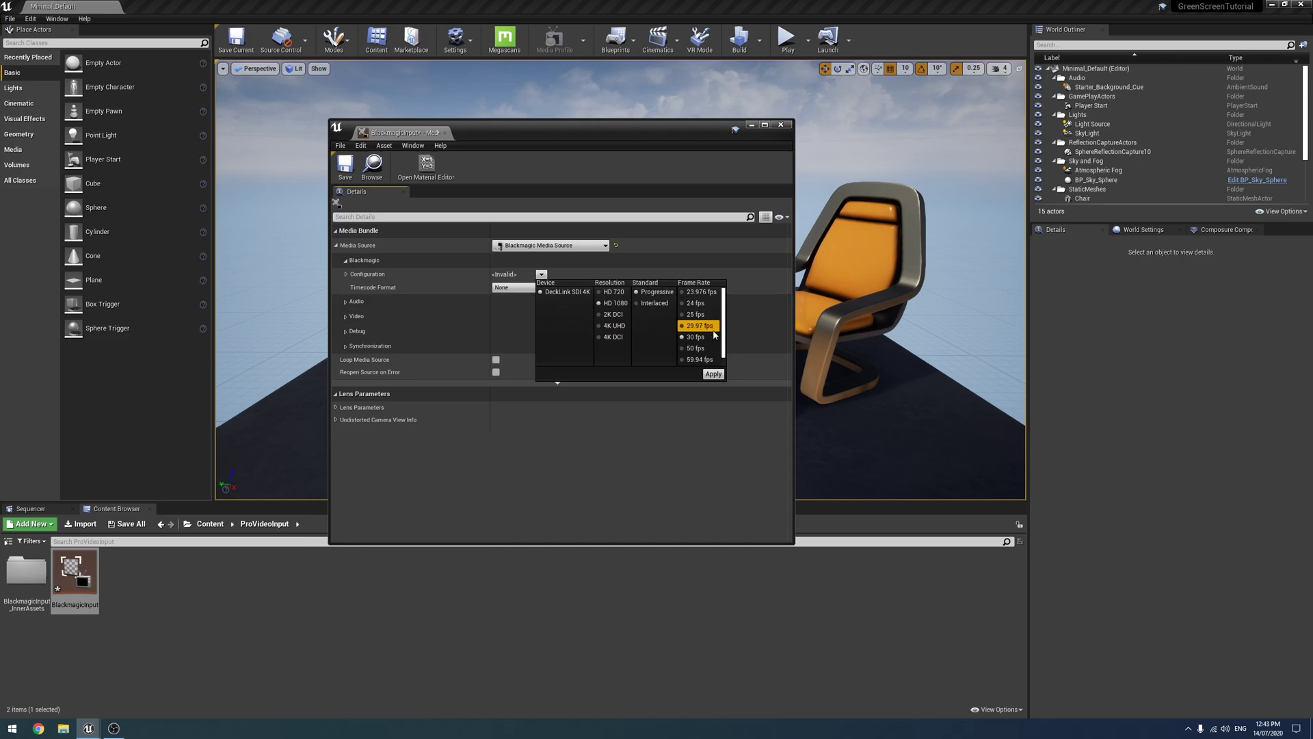
pyautogui.scroll(-1, 701, 355)
pyautogui.click(702, 361)
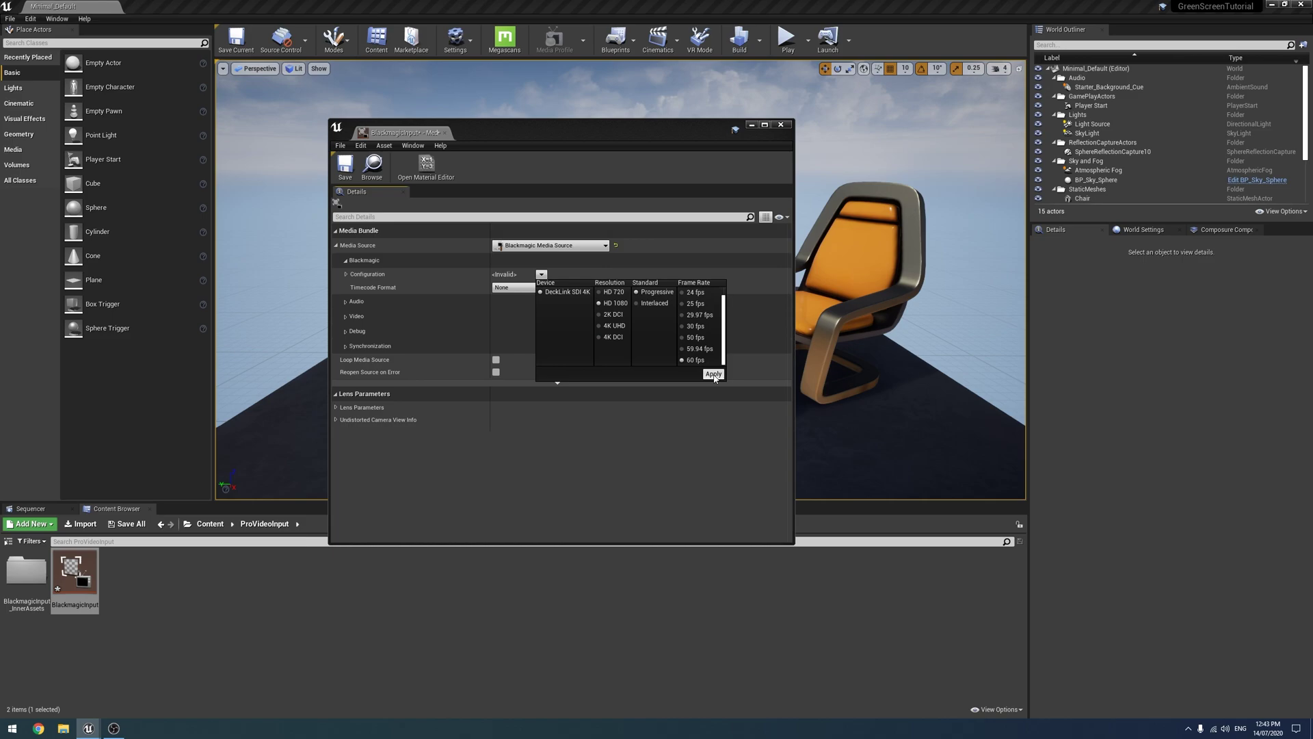
pyautogui.click(713, 374)
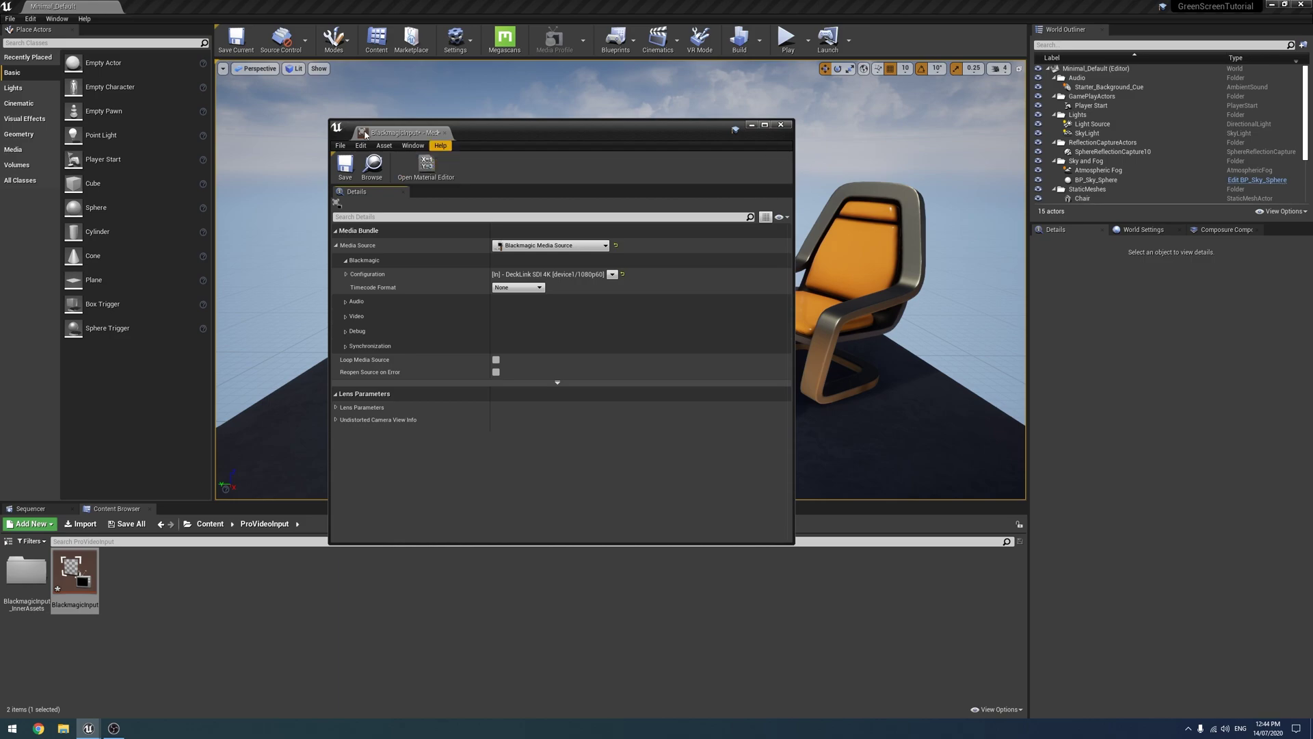
pyautogui.click(351, 174)
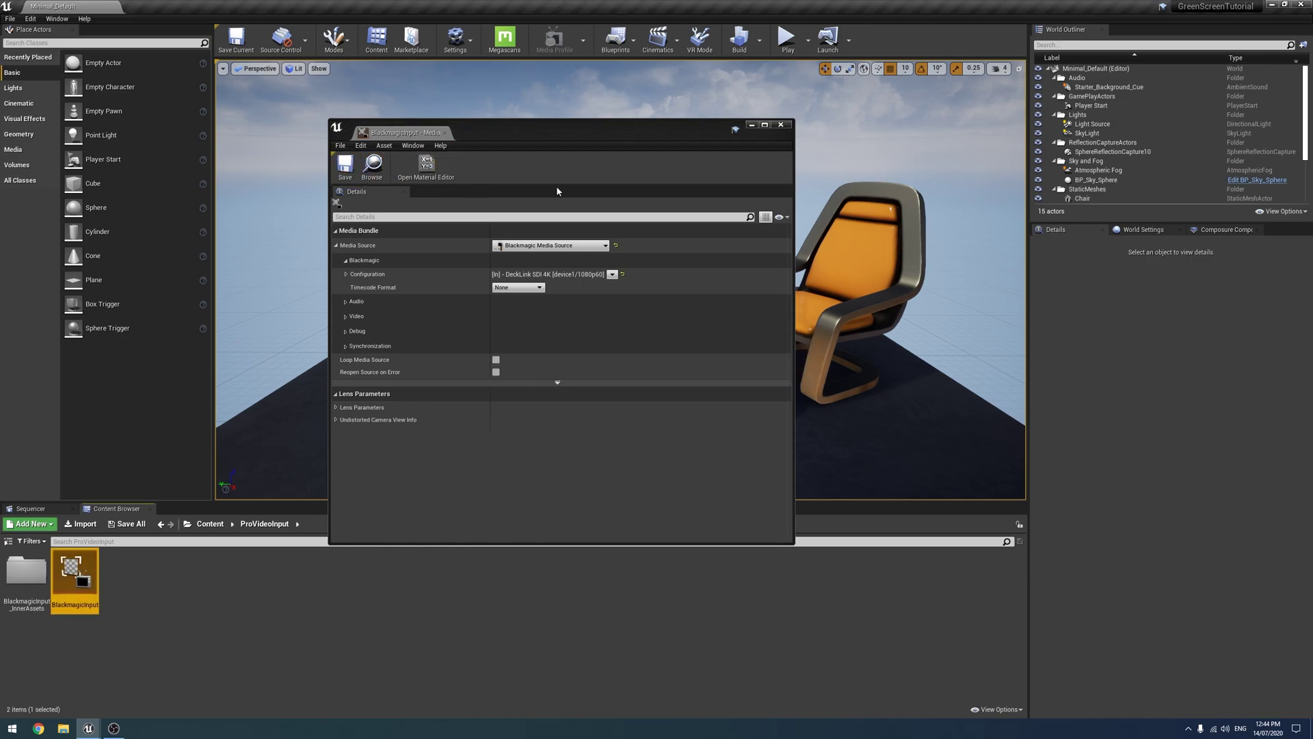
# Step: Close the BlackmagicInput media bundle window and bring the open floor of the level into view
pyautogui.click(780, 129)
pyautogui.press('s')
pyautogui.moveTo(613, 156); pyautogui.dragTo(633, 202, button='right')
pyautogui.press('w')
pyautogui.press('s')
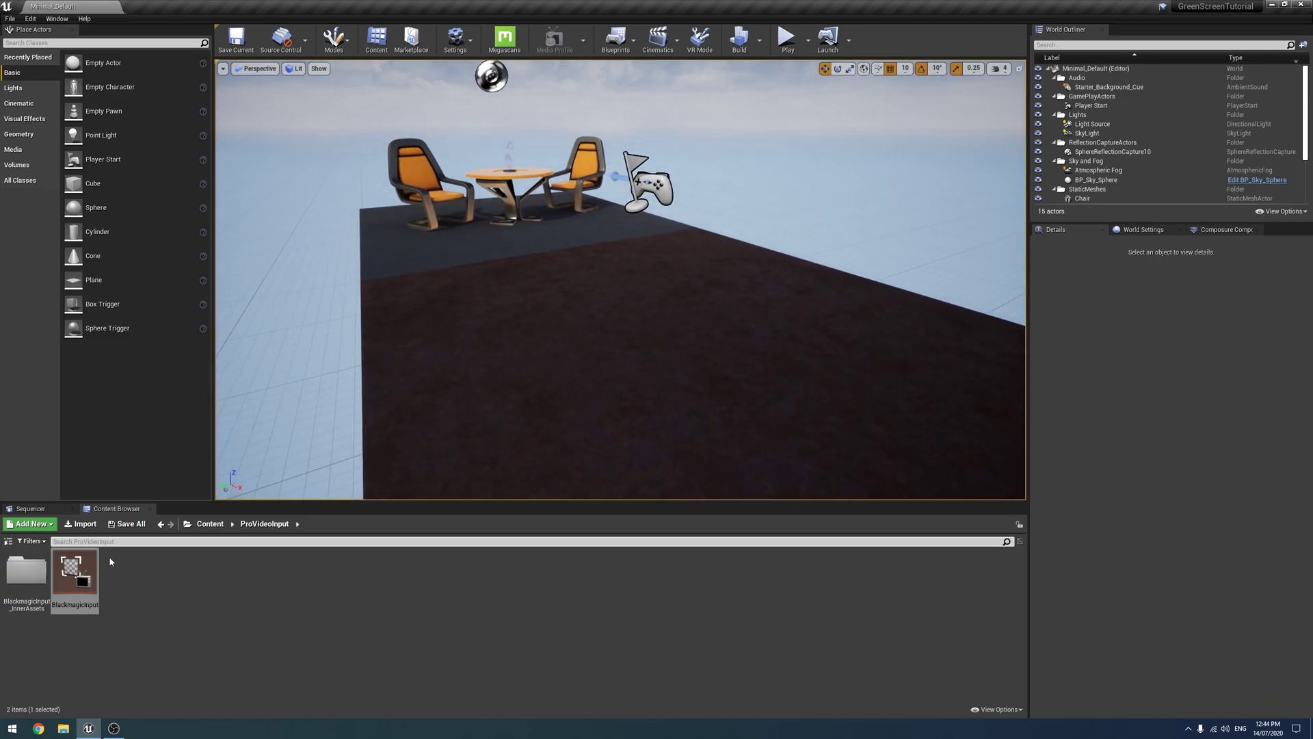
# Step: Place the BlackmagicInput media bundle in the level, inspect its video plane, and delete the placed actor
pyautogui.moveTo(558, 292); pyautogui.dragTo(551, 200)
pyautogui.press('a')
pyautogui.moveTo(551, 200); pyautogui.dragTo(821, 222, button='right')
pyautogui.press('w')
pyautogui.moveTo(581, 274); pyautogui.dragTo(549, 207, button='right')
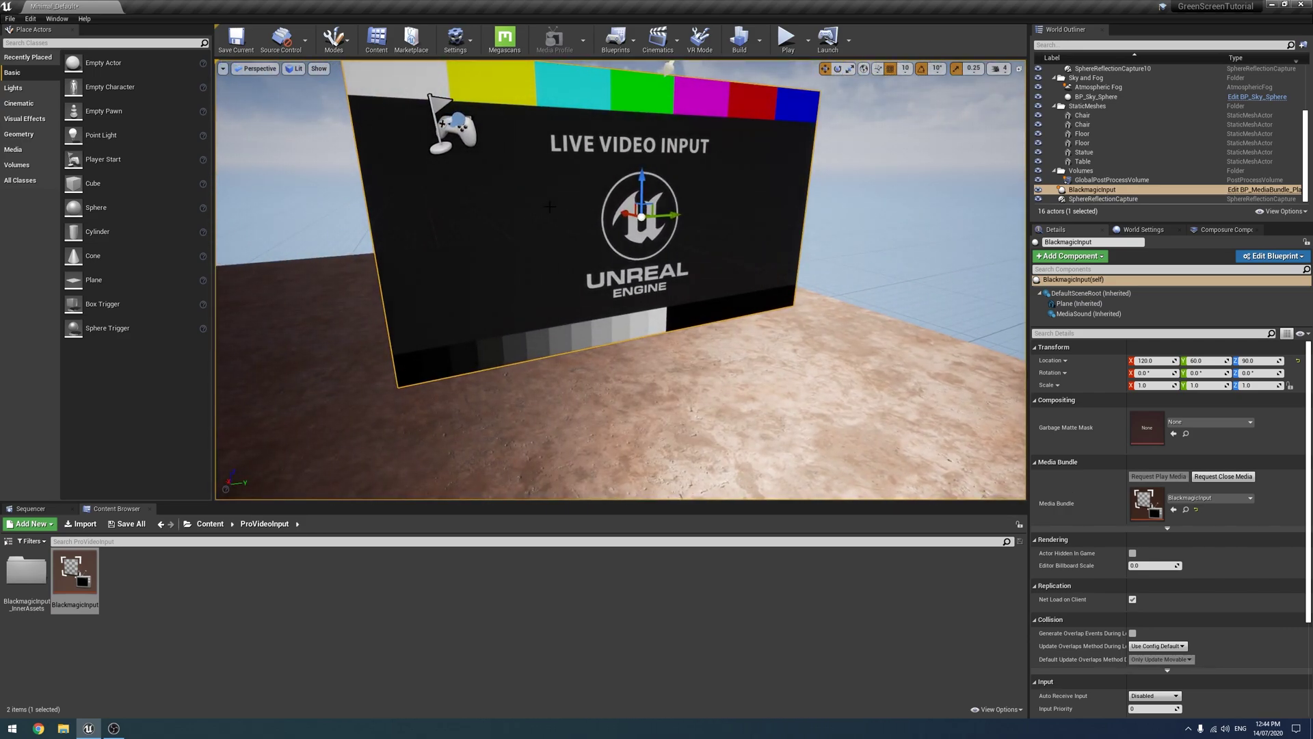
pyautogui.press('Delete')
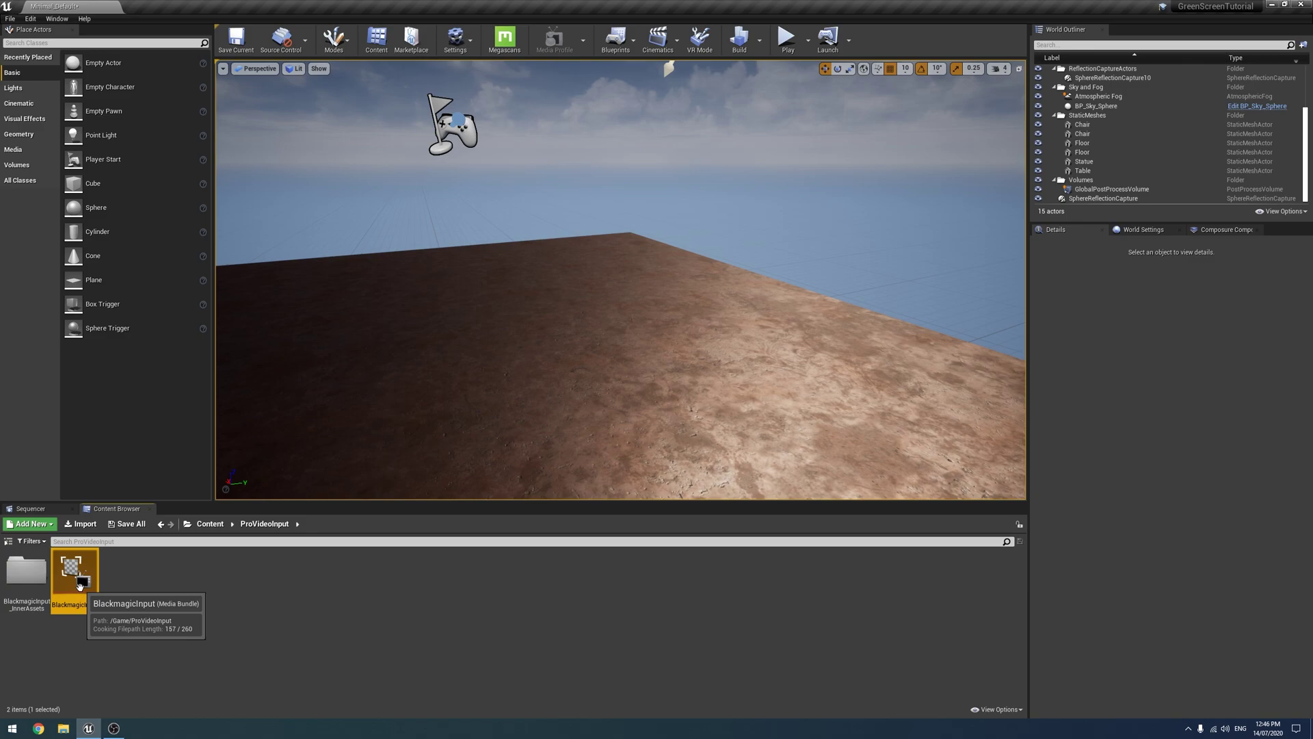
# Step: Place the BlackmagicInput media bundle on the floor, raise it to Z 90, and inspect the live video on the plane
pyautogui.moveTo(80, 578); pyautogui.dragTo(573, 377)
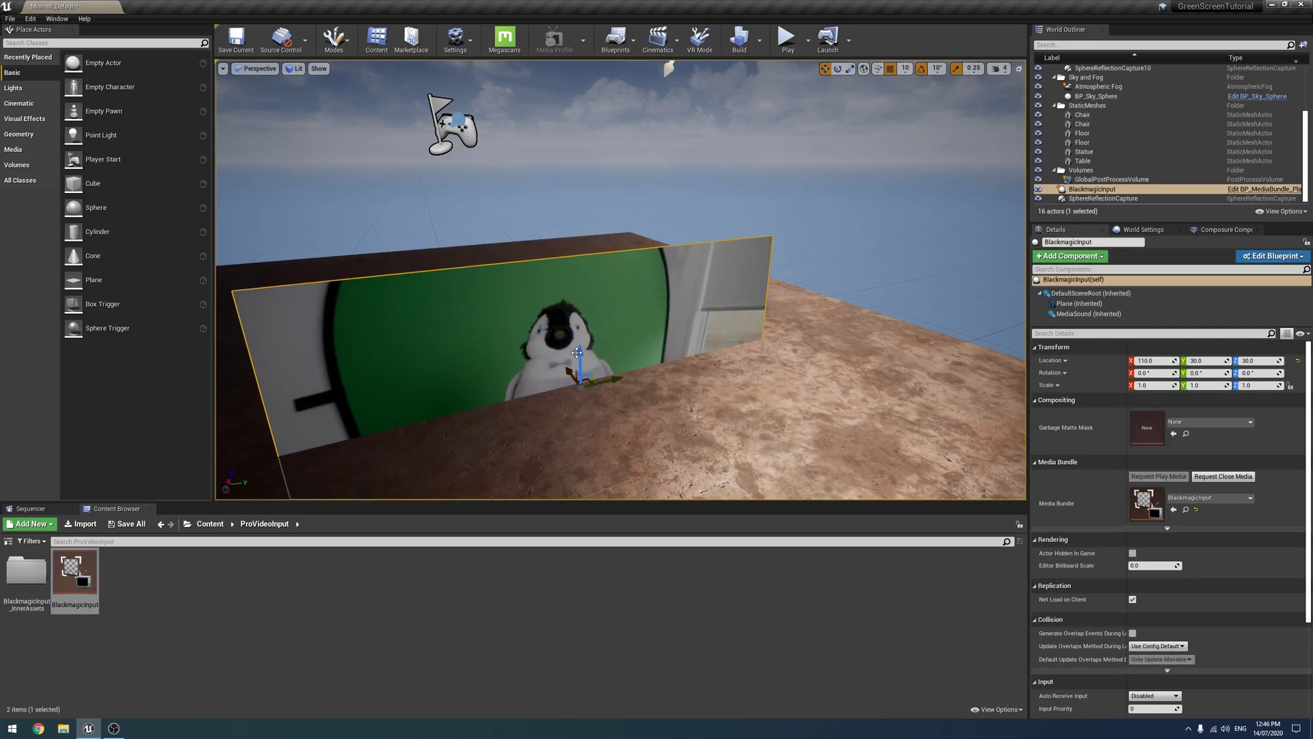
pyautogui.scroll(-5, 562, 194)
pyautogui.moveTo(562, 193)
pyautogui.mouseDown(button='right')
pyautogui.moveTo(588, 219)
pyautogui.moveTo(568, 212)
pyautogui.moveTo(562, 137)
pyautogui.moveTo(559, 165)
pyautogui.moveTo(599, 212)
pyautogui.moveTo(568, 231)
pyautogui.moveTo(562, 194)
pyautogui.mouseUp(button='right')
pyautogui.moveTo(236, 203); pyautogui.dragTo(236, 203, button='right')
pyautogui.moveTo(730, 253); pyautogui.dragTo(730, 253, button='right')
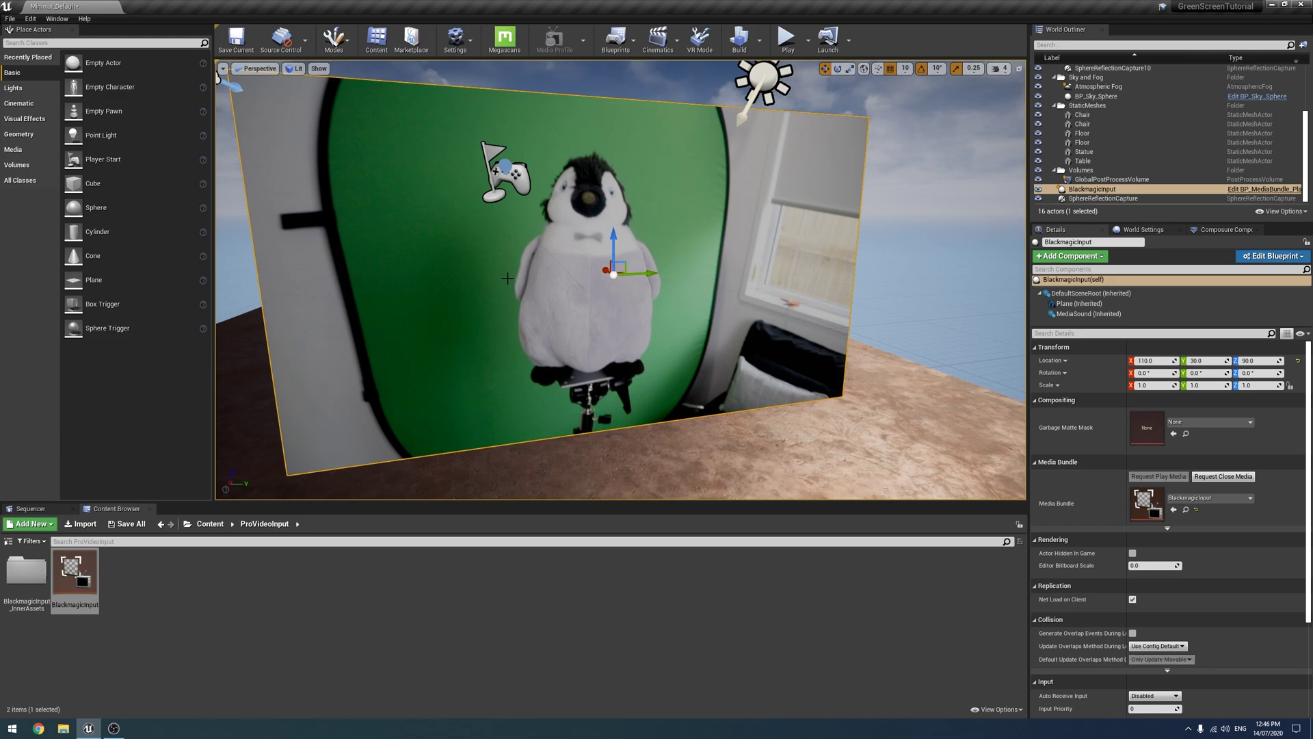
pyautogui.moveTo(508, 278); pyautogui.dragTo(729, 274, button='right')
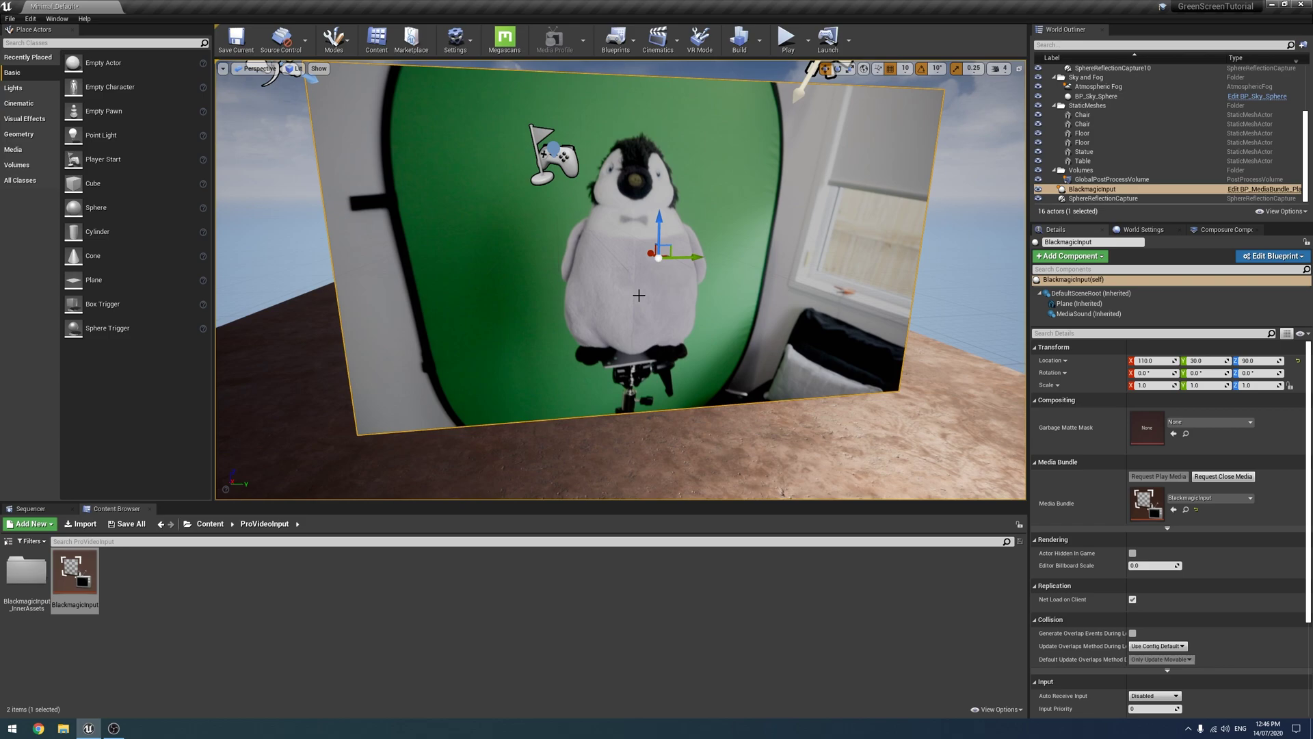
pyautogui.moveTo(639, 295); pyautogui.dragTo(670, 260, button='right')
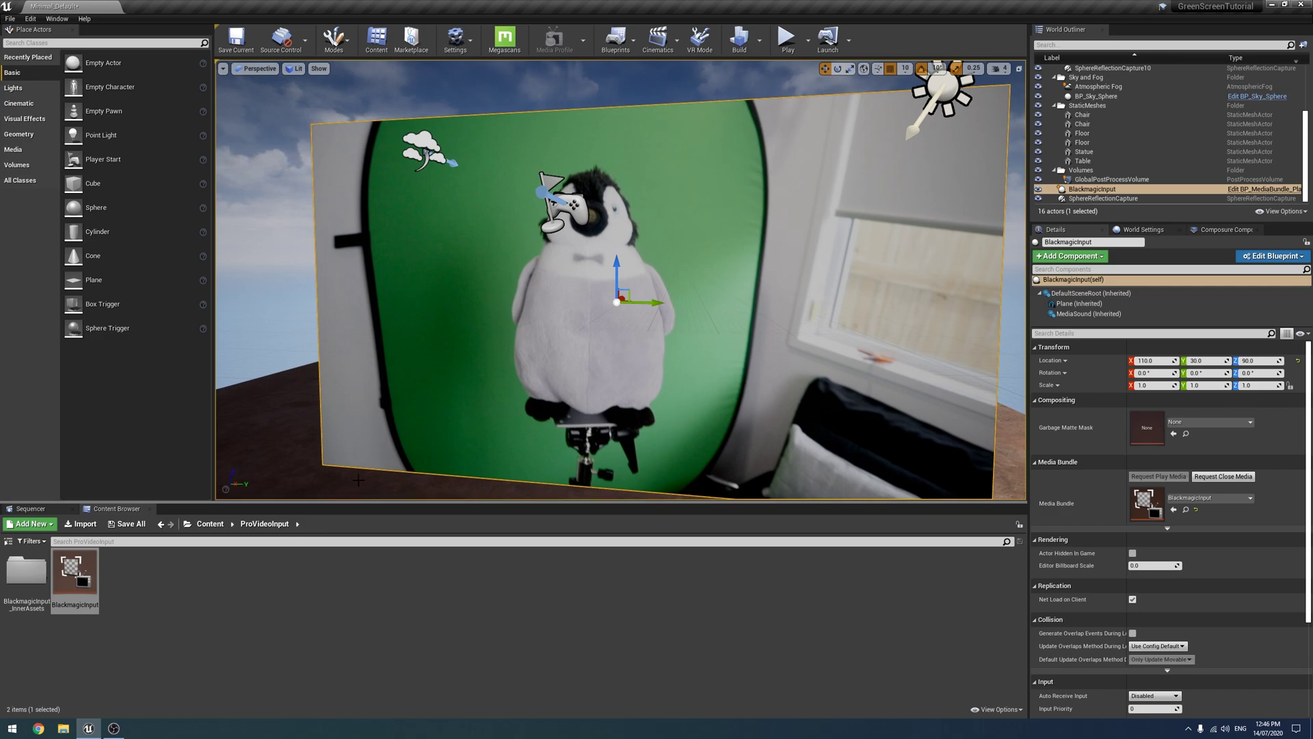
pyautogui.moveTo(527, 399)
pyautogui.mouseDown(button='right')
pyautogui.moveTo(547, 404)
pyautogui.moveTo(527, 412)
pyautogui.moveTo(539, 301)
pyautogui.moveTo(515, 404)
pyautogui.moveTo(530, 399)
pyautogui.moveTo(508, 398)
pyautogui.moveTo(523, 410)
pyautogui.moveTo(530, 342)
pyautogui.moveTo(516, 414)
pyautogui.moveTo(534, 393)
pyautogui.mouseUp(button='right')
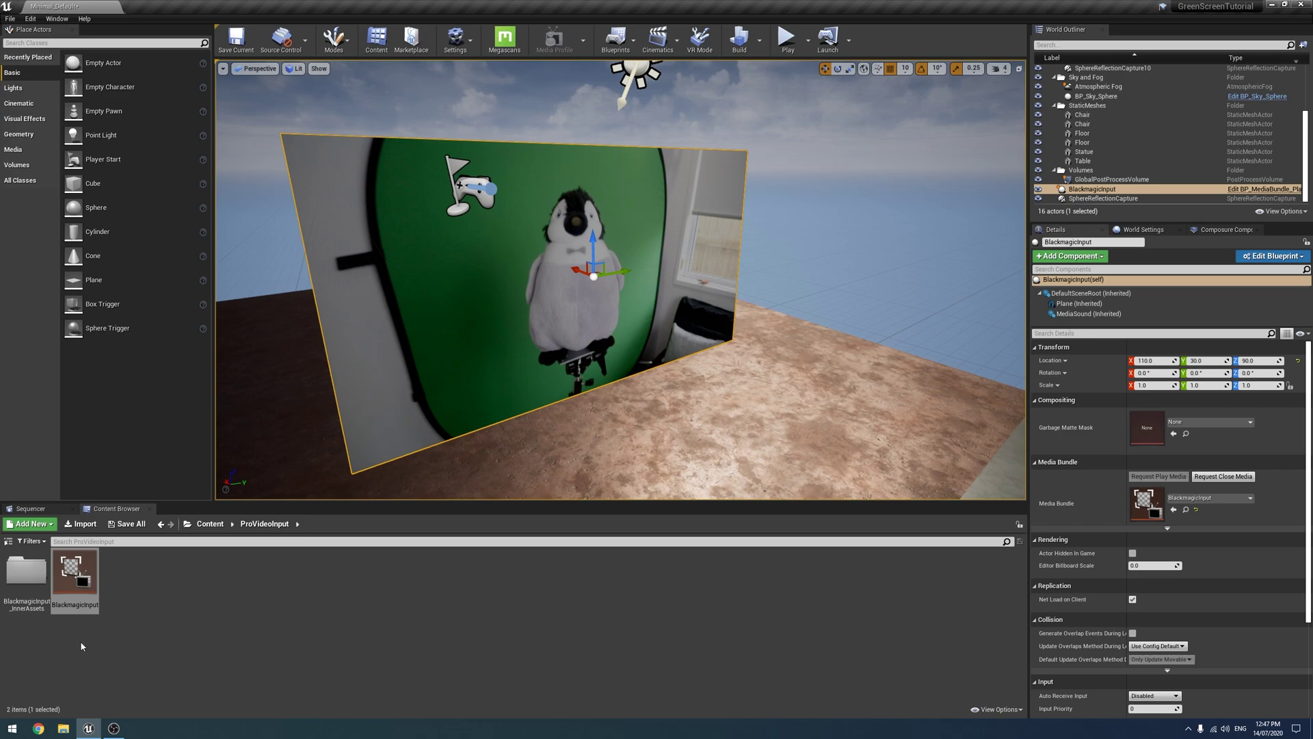
# Step: Open the MI_BlackmagicInput material instance from the BlackmagicInput_InnerAssets folder and widen its window until the parameter names are readable
pyautogui.click(23, 598)
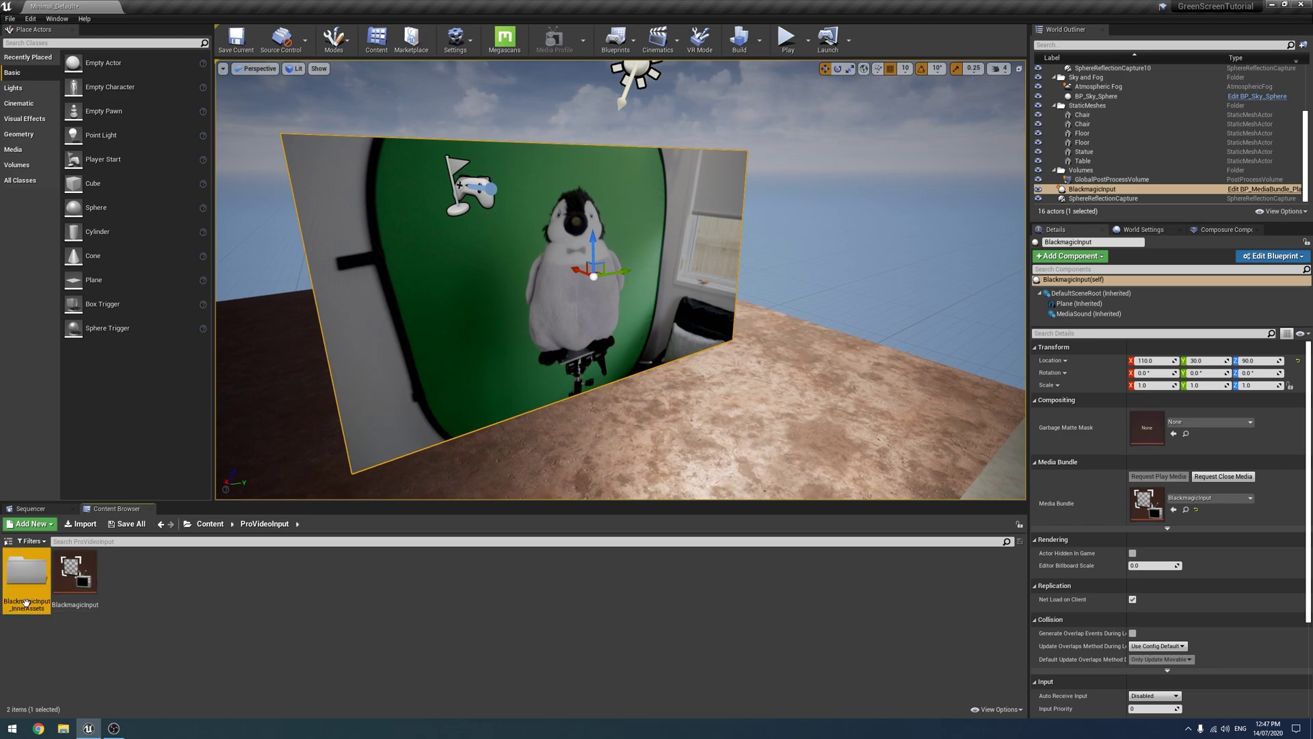
pyautogui.doubleClick(15, 582)
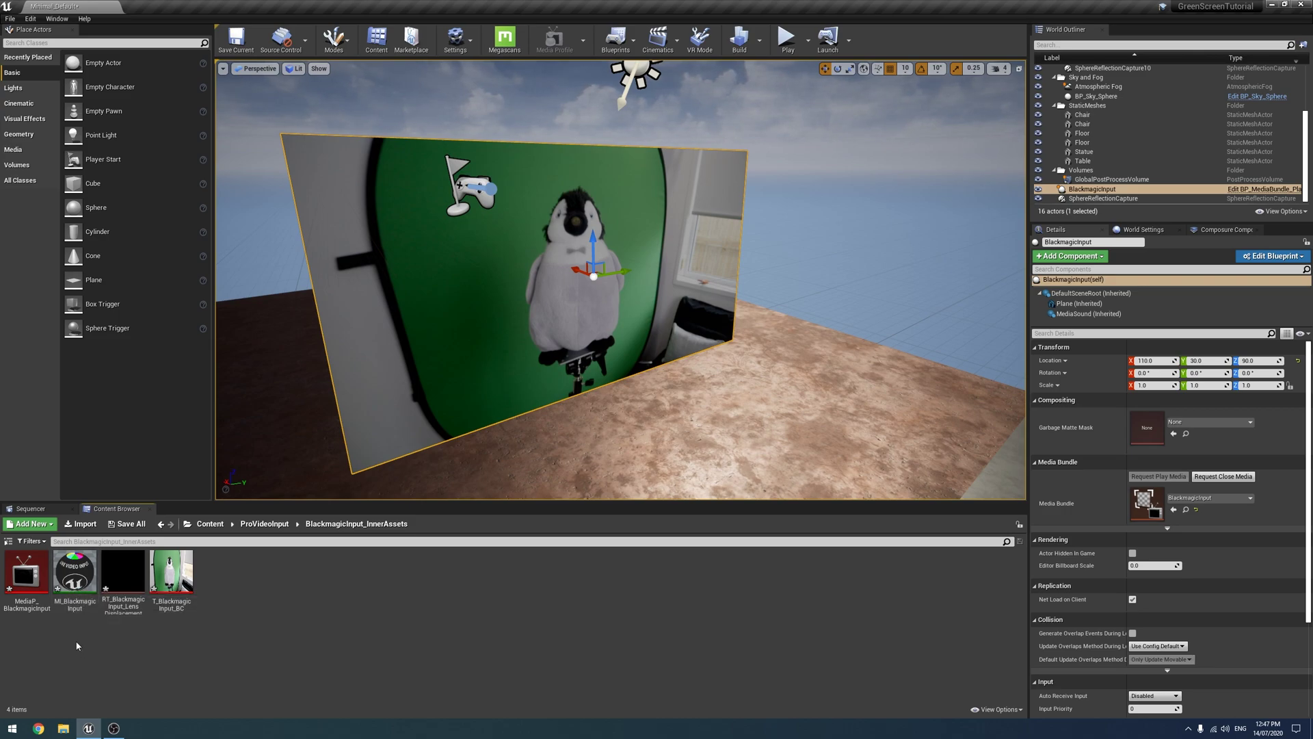
pyautogui.doubleClick(93, 570)
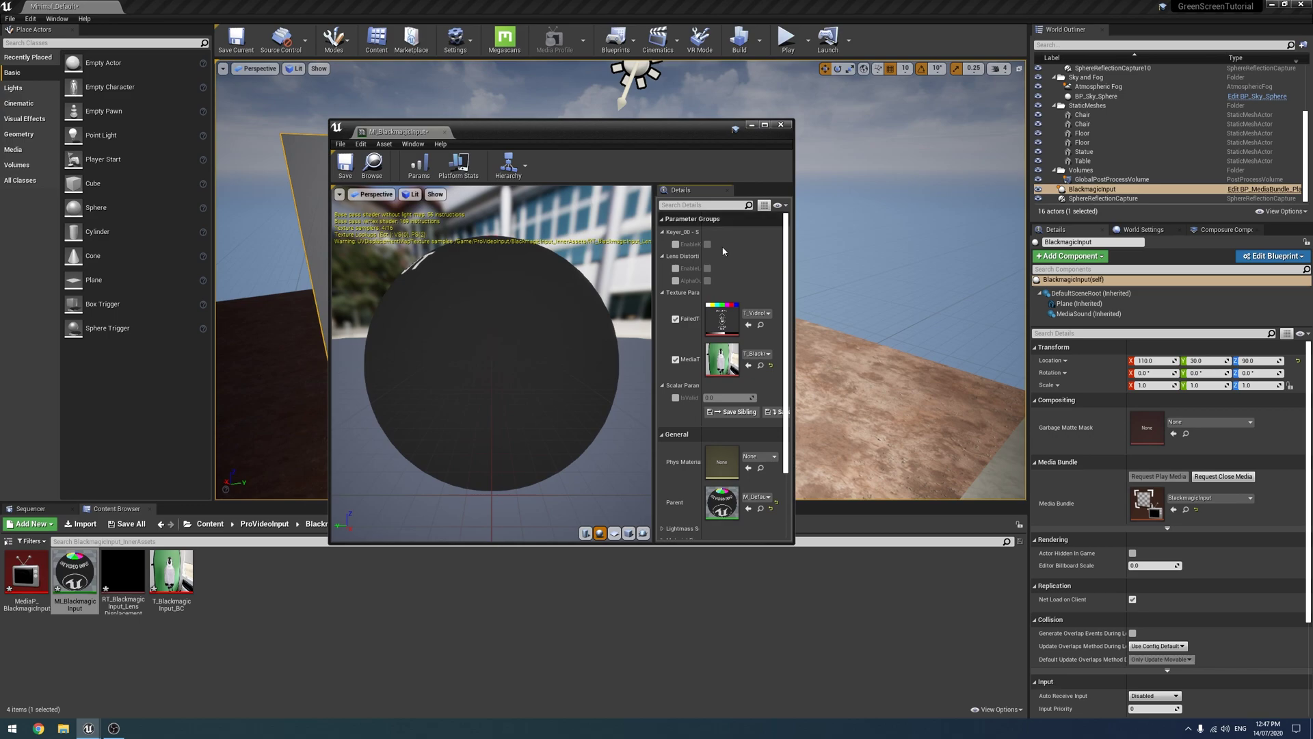
pyautogui.moveTo(794, 246); pyautogui.dragTo(1219, 246)
pyautogui.moveTo(713, 325); pyautogui.dragTo(848, 328)
pyautogui.scroll(-5, 711, 330)
pyautogui.moveTo(708, 335); pyautogui.dragTo(700, 342)
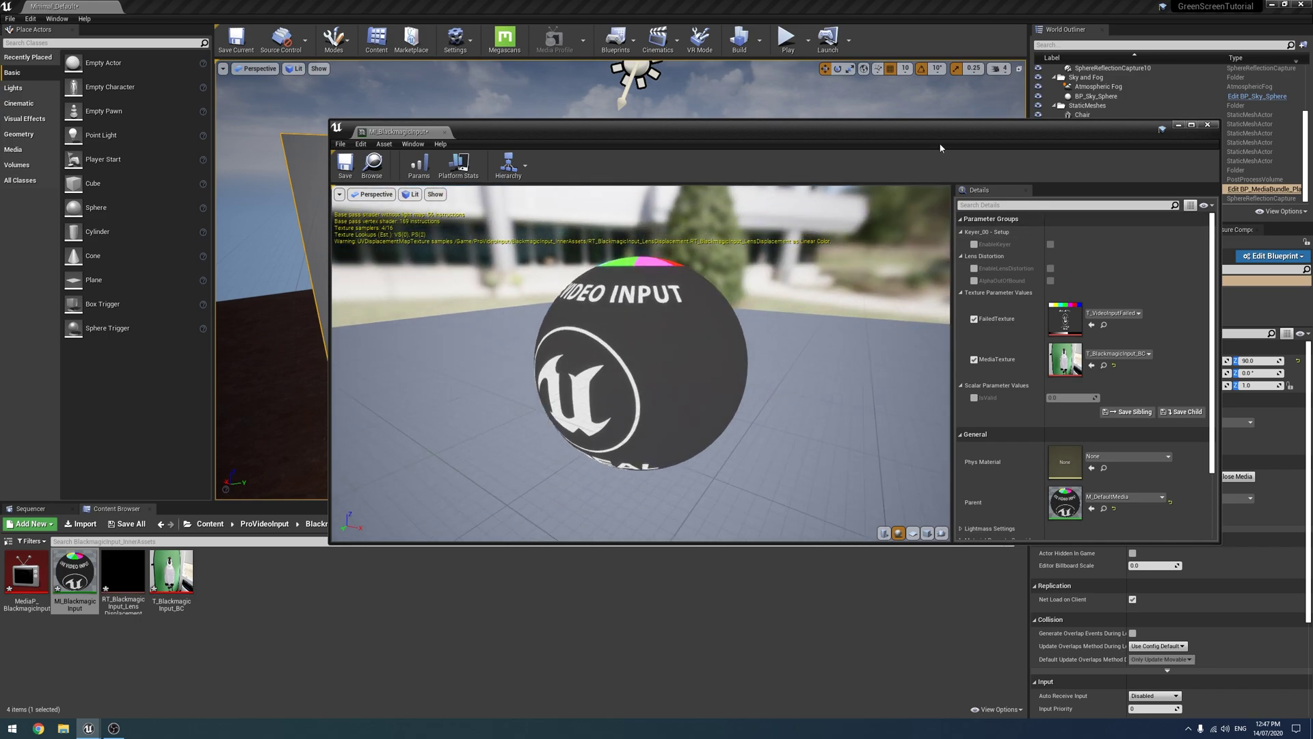
# Step: Move the material instance window clear of the video plane and turn on EnableKeyer
pyautogui.moveTo(937, 134); pyautogui.dragTo(863, 342)
pyautogui.click(900, 450)
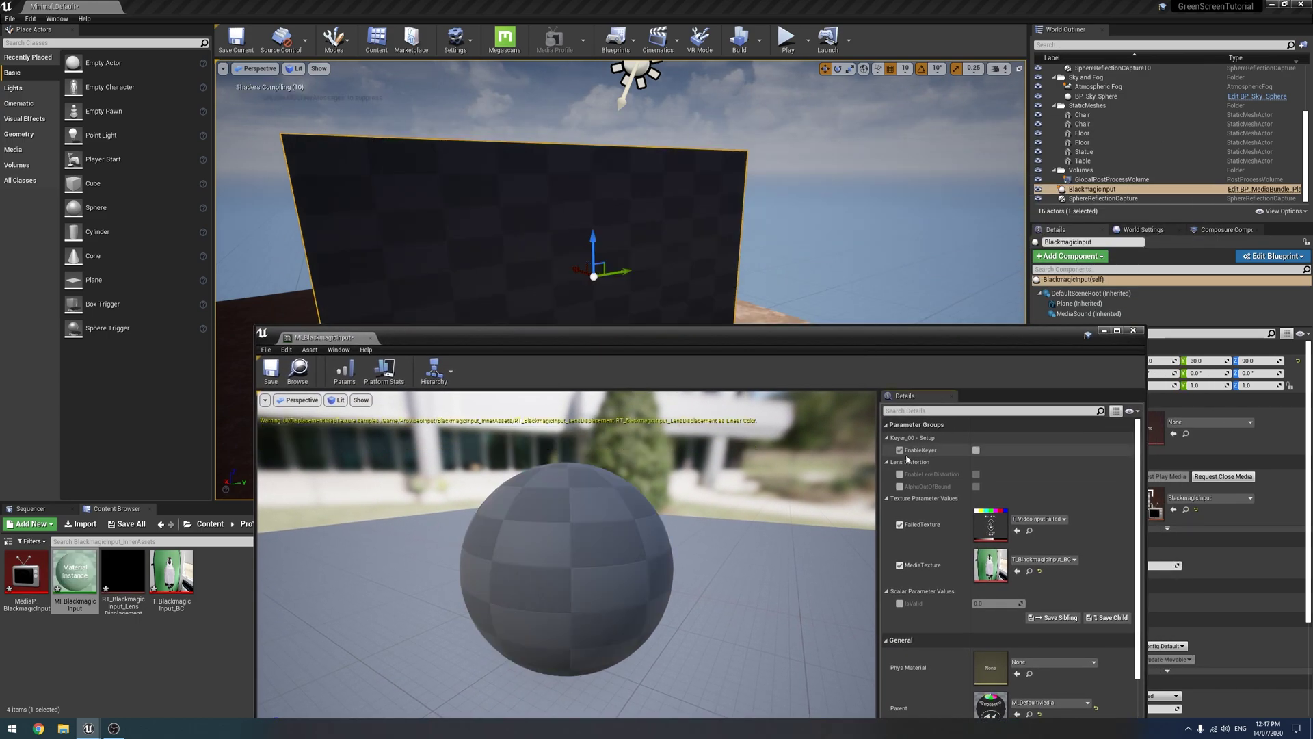
pyautogui.click(976, 450)
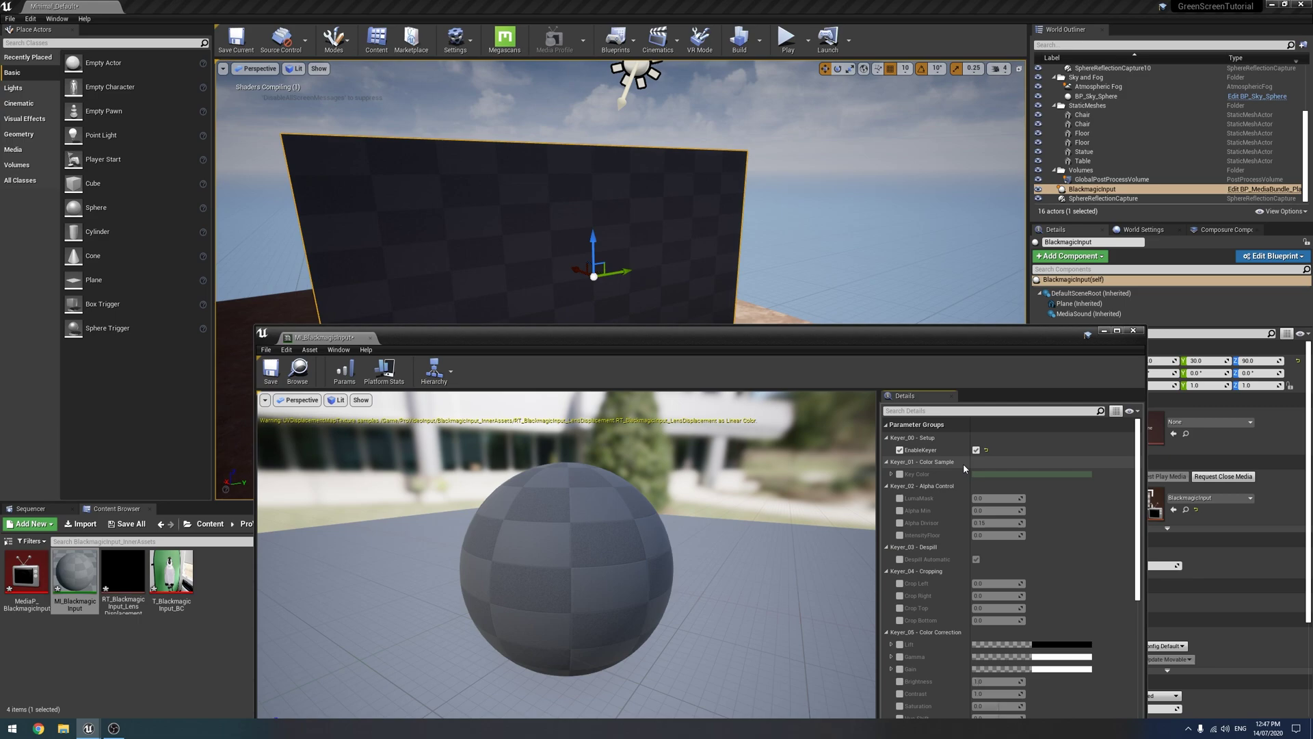
# Step: Override the Key Color with the green sampled from the green screen in the MediaTexture thumbnail
pyautogui.scroll(-2, 923, 459)
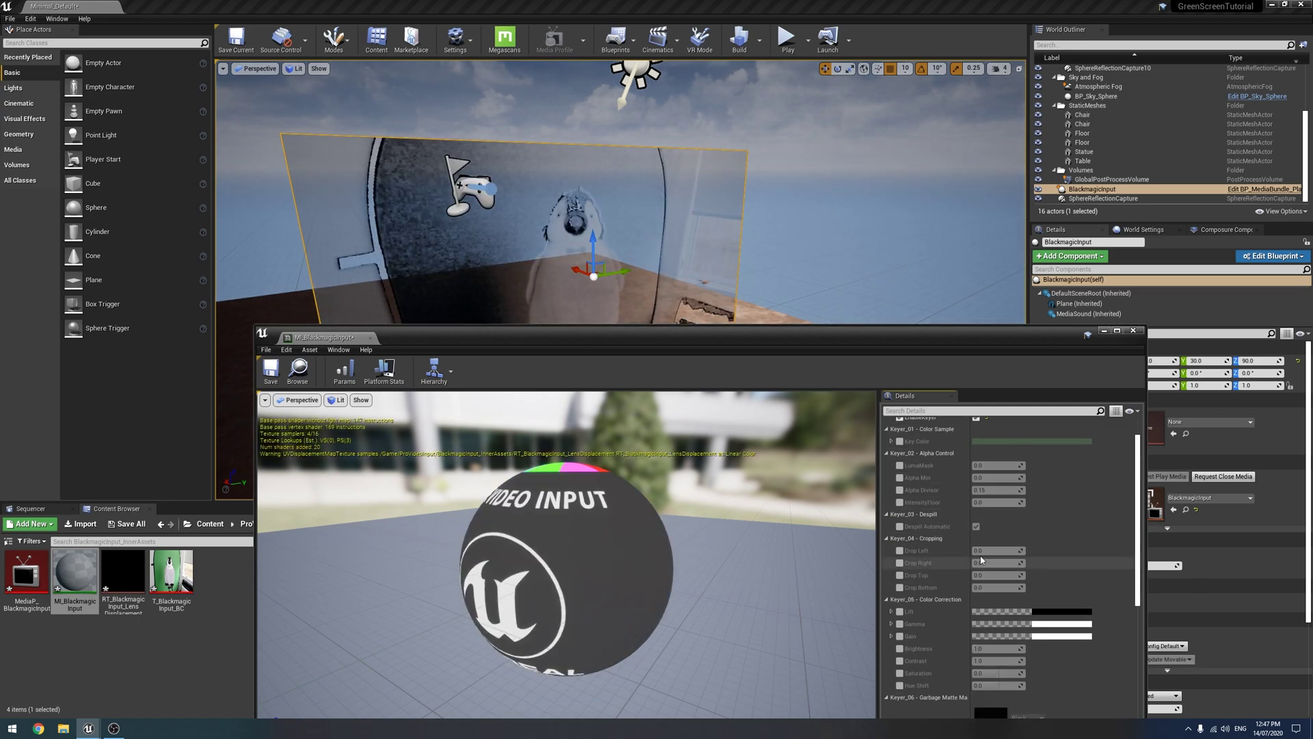
pyautogui.click(900, 441)
pyautogui.click(998, 441)
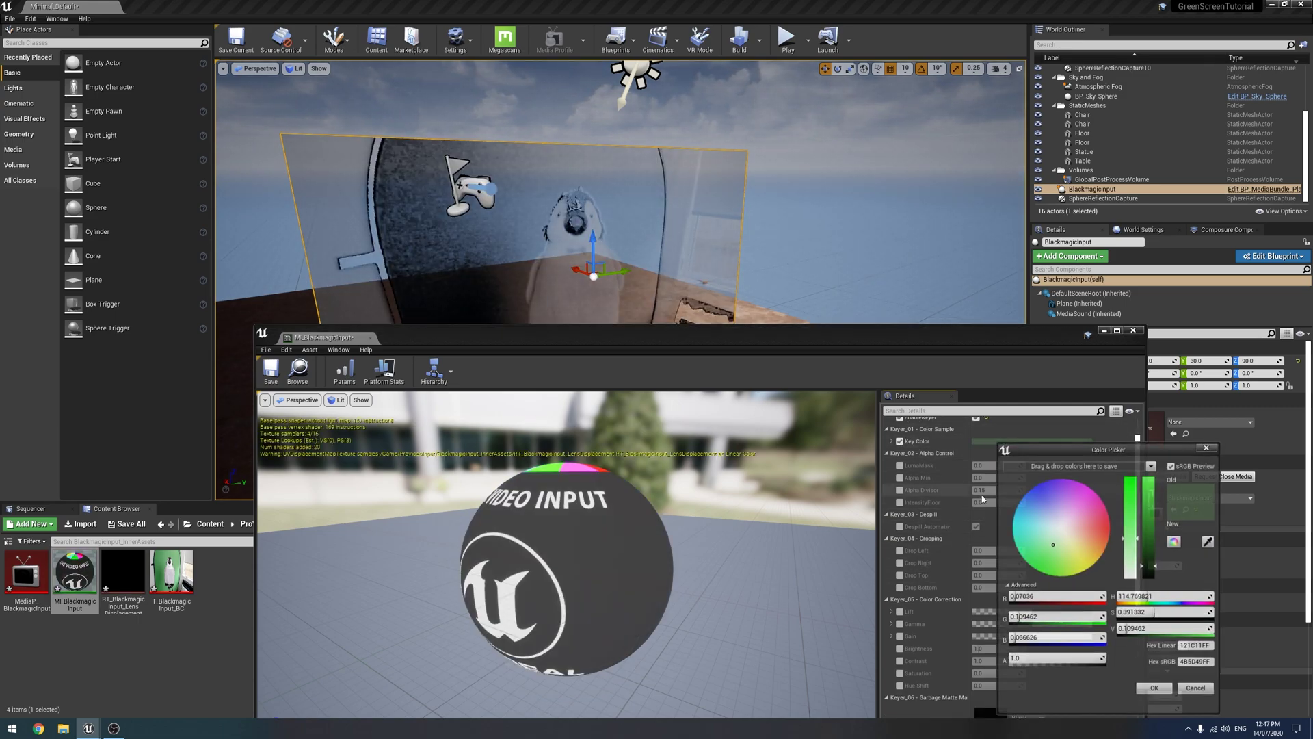
pyautogui.scroll(-3, 964, 507)
pyautogui.scroll(-7, 963, 507)
pyautogui.moveTo(1076, 451); pyautogui.dragTo(686, 376)
pyautogui.scroll(-2, 979, 550)
pyautogui.scroll(-3, 979, 549)
pyautogui.click(819, 467)
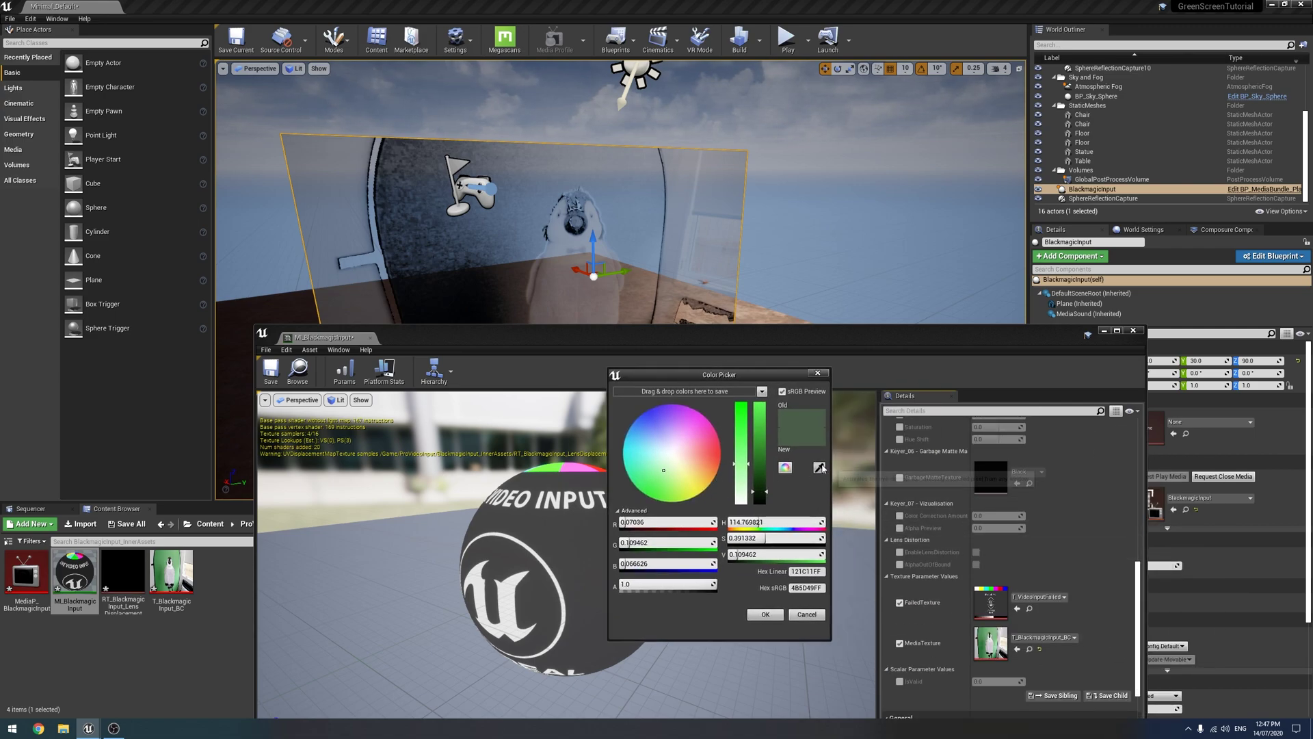
pyautogui.click(989, 624)
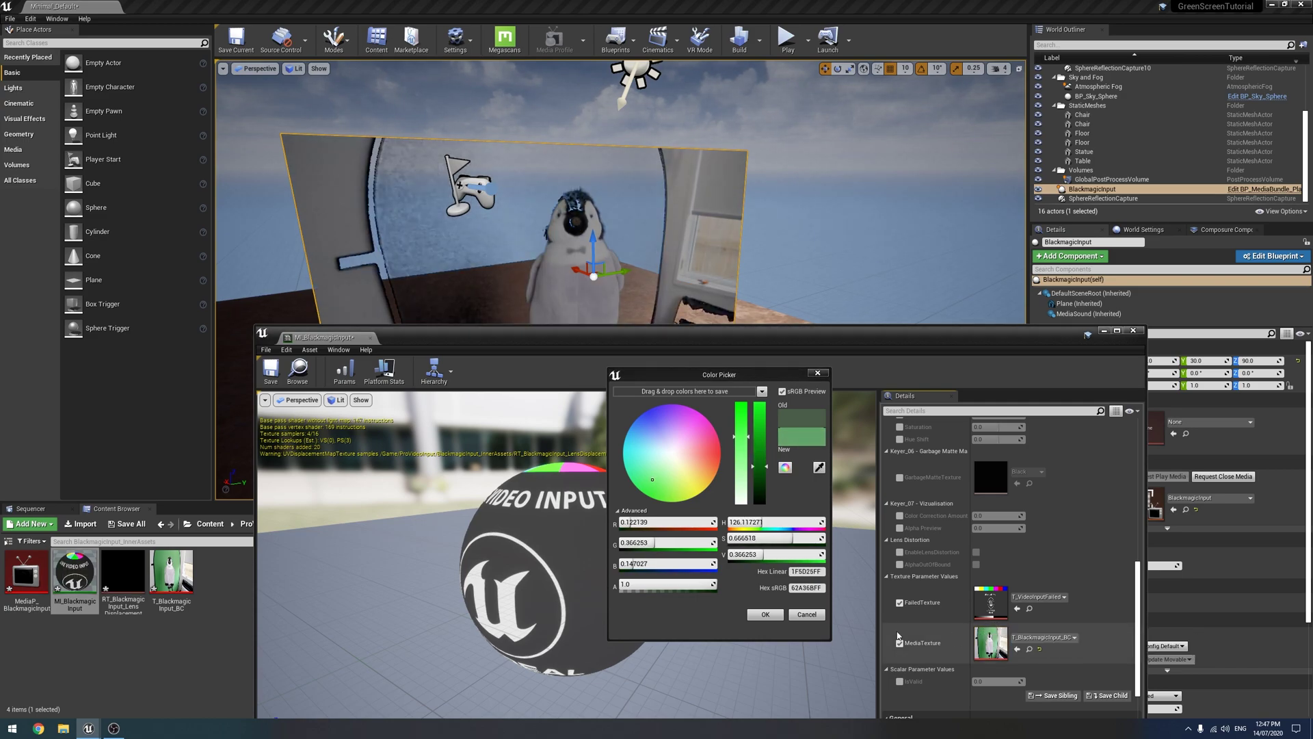
pyautogui.click(765, 614)
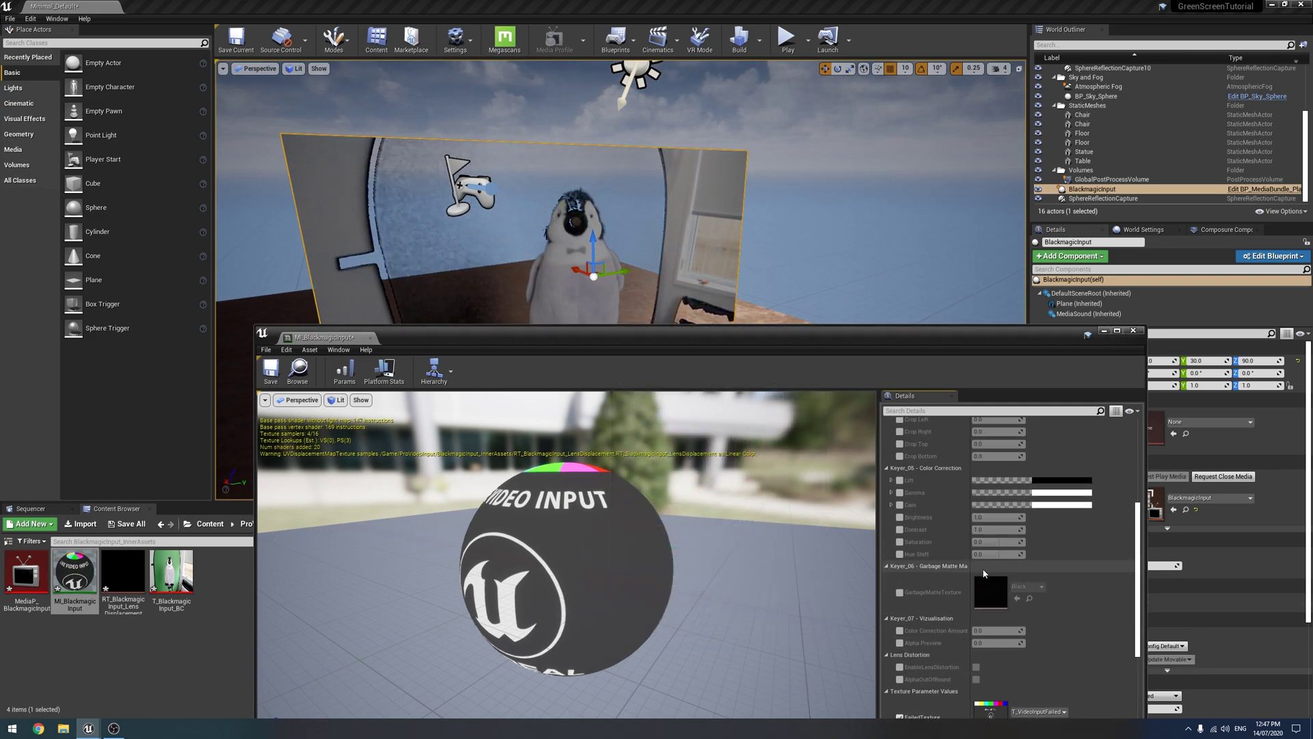
# Step: Try different LumaMask values while watching the key on the video plane, and switch the override off
pyautogui.scroll(8, 983, 575)
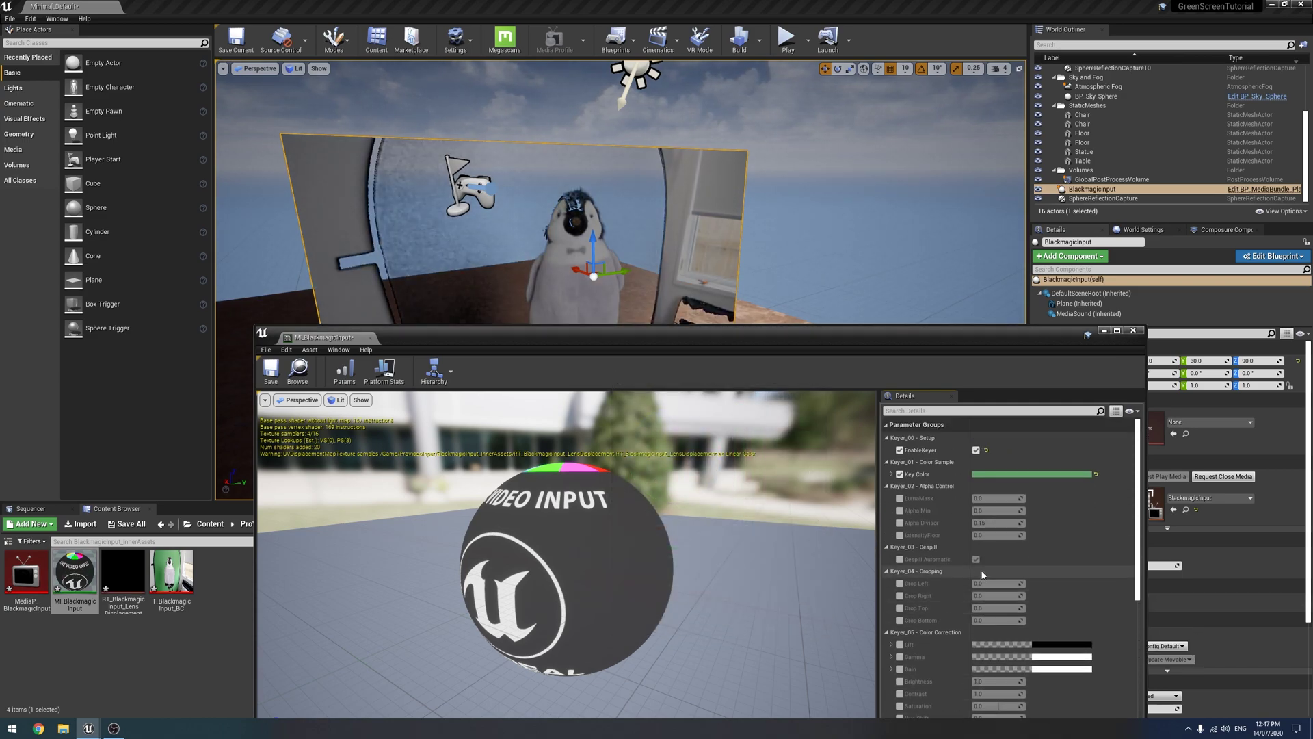
pyautogui.click(899, 498)
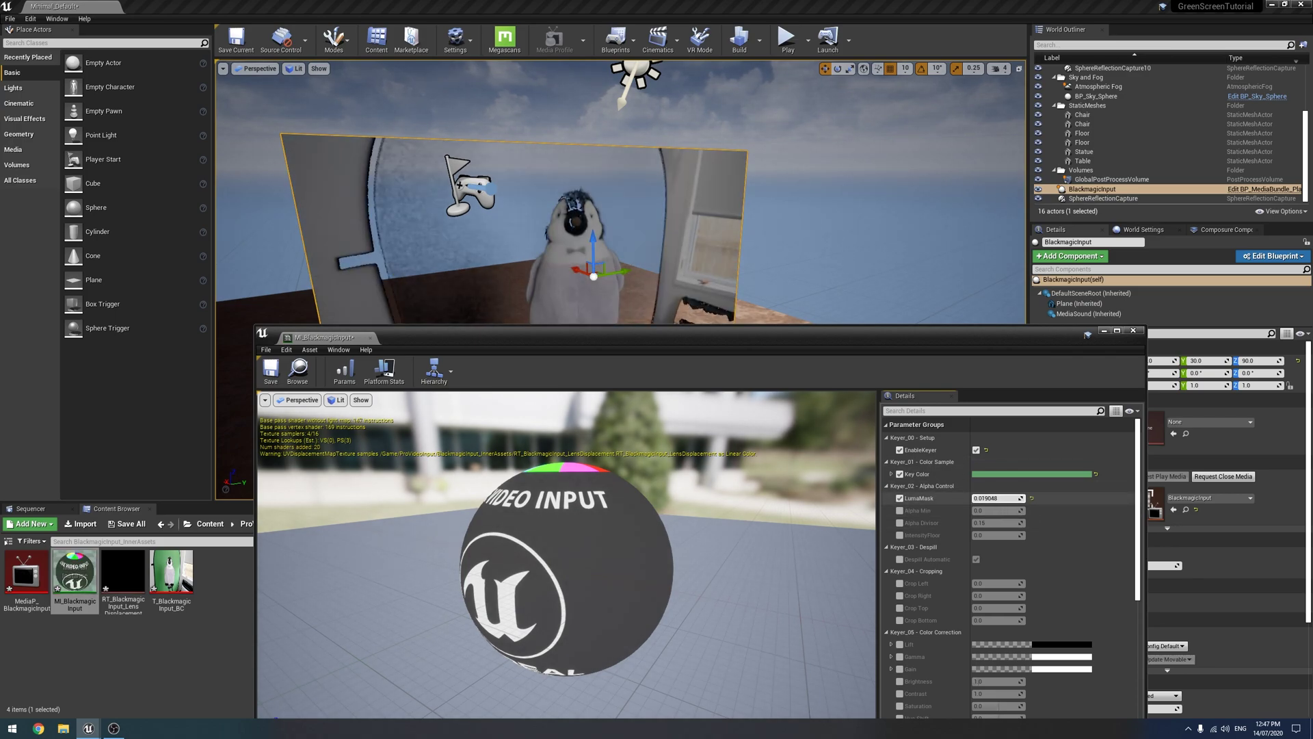
pyautogui.moveTo(994, 498); pyautogui.dragTo(989, 498)
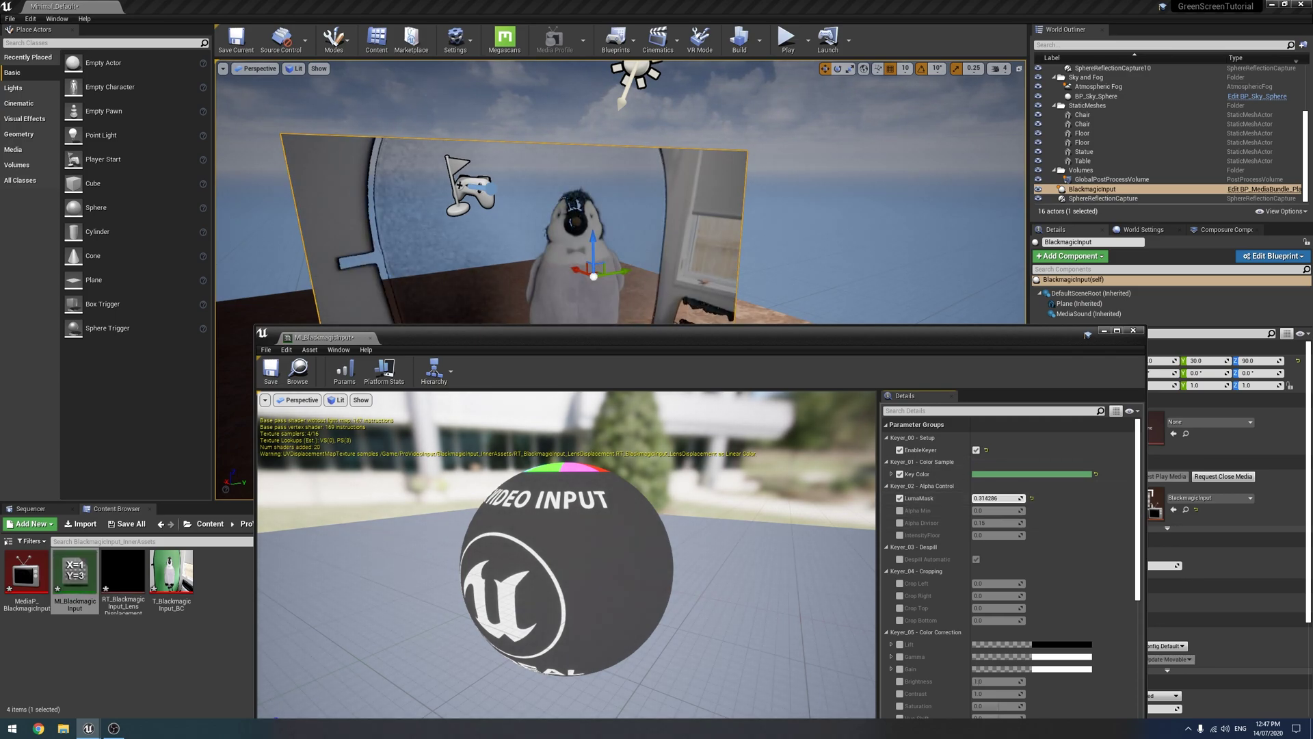
pyautogui.click(901, 499)
# Step: Try overriding Alpha Min and Alpha Divisor in turn, switching each override off after comparing its effect on the key
pyautogui.click(900, 511)
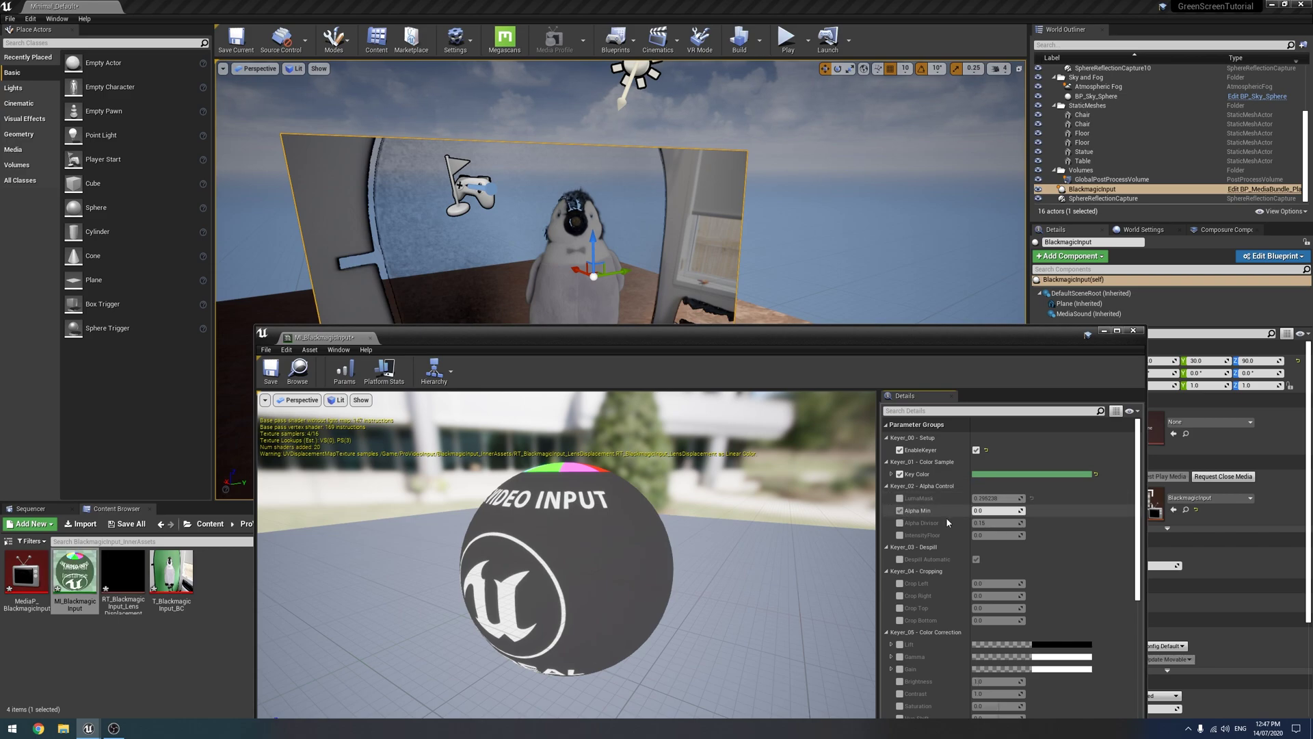
pyautogui.moveTo(986, 512); pyautogui.dragTo(995, 511)
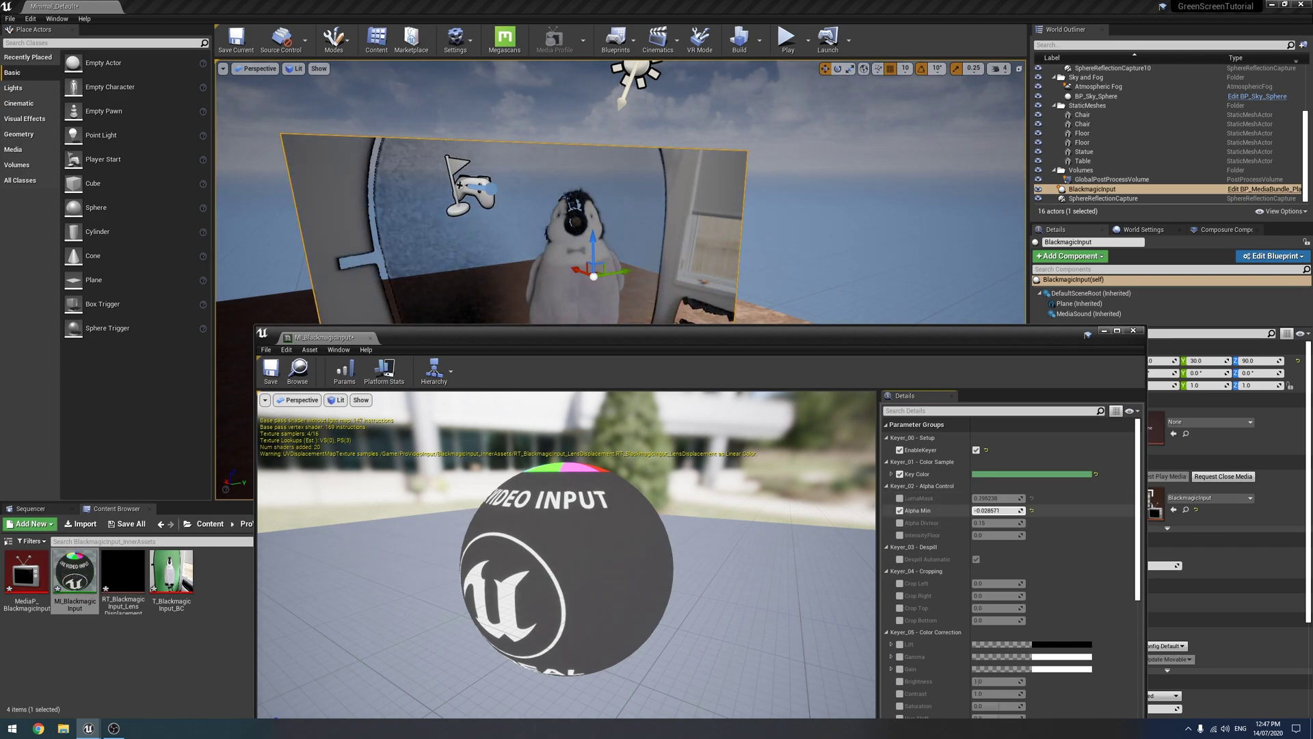
pyautogui.click(899, 511)
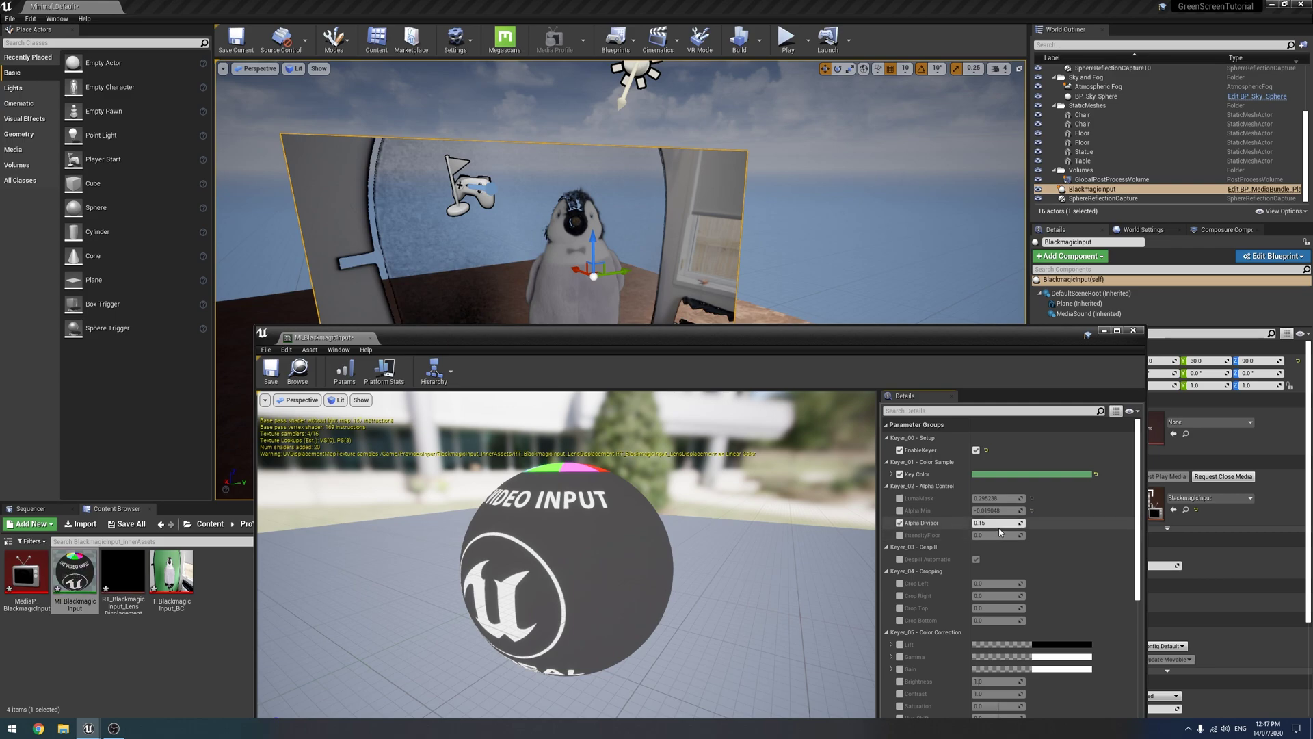
pyautogui.moveTo(995, 522); pyautogui.dragTo(964, 523)
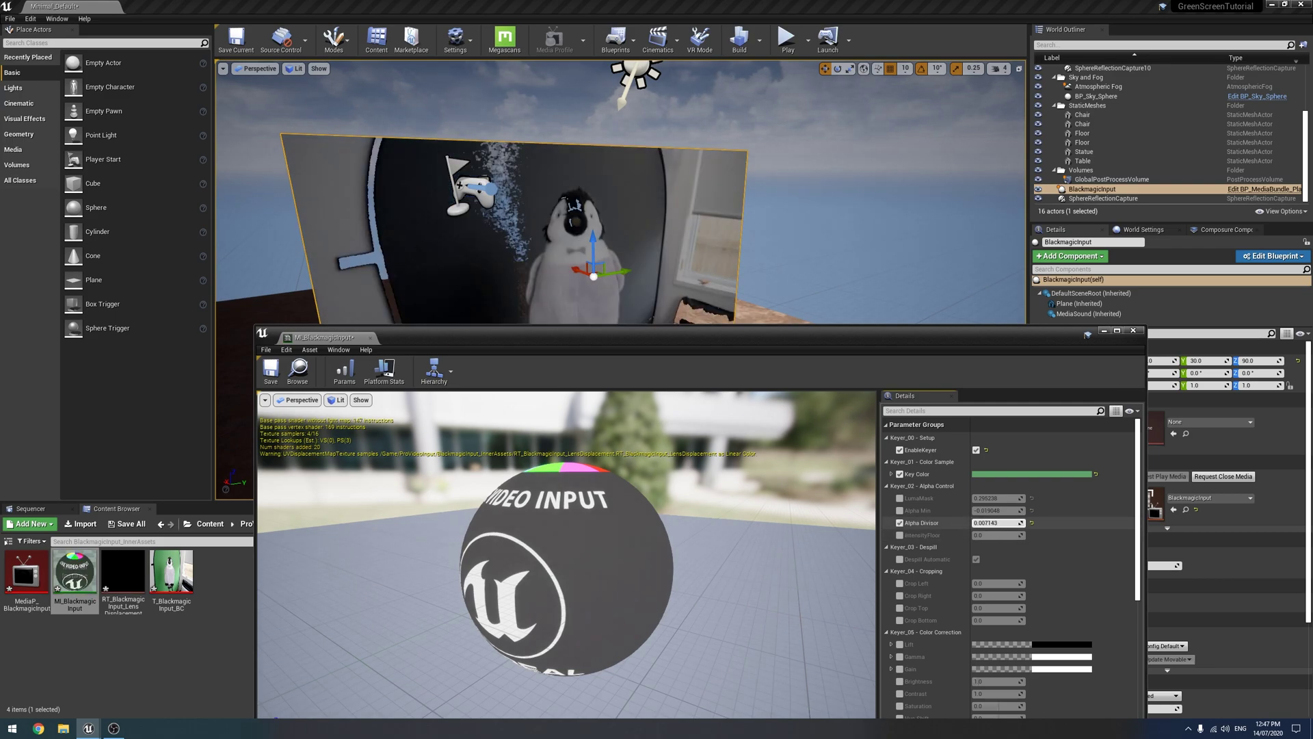
pyautogui.click(900, 522)
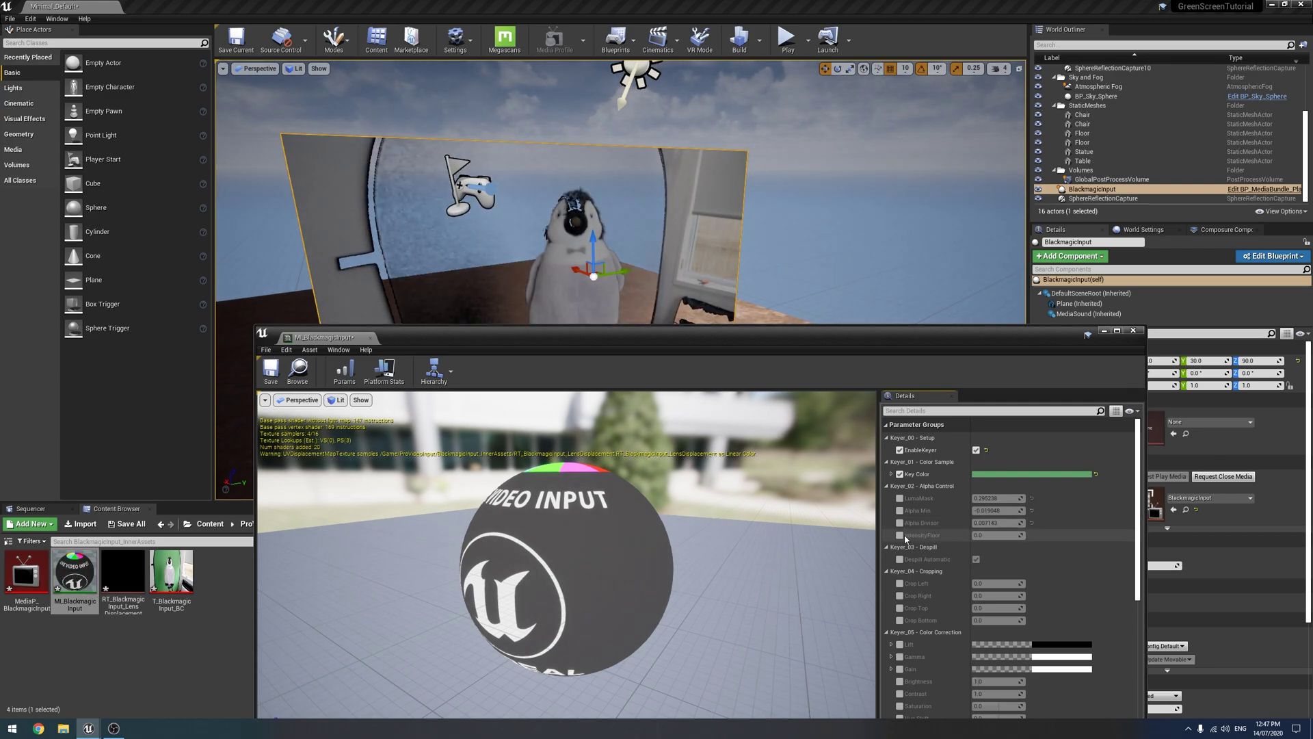
# Step: Override IntensityFloor with a value of 0.104762 to clean up the key
pyautogui.moveTo(998, 534); pyautogui.dragTo(1006, 534)
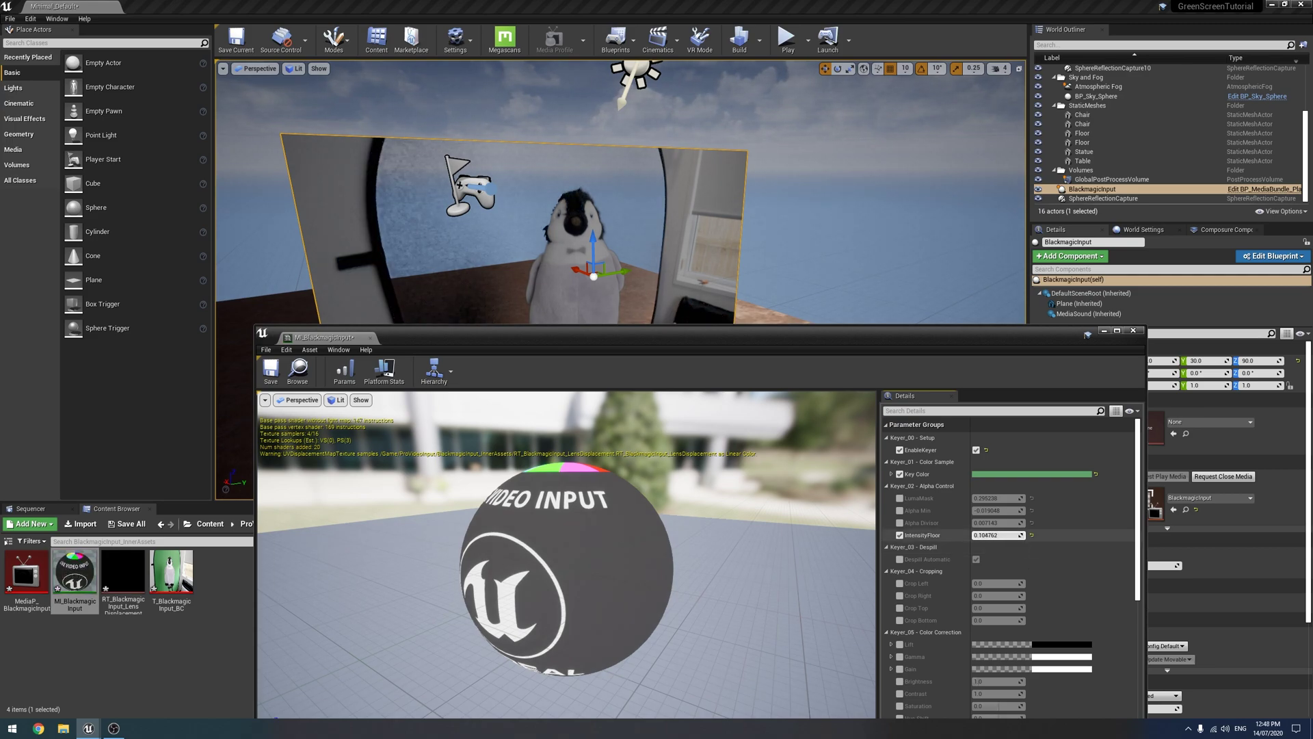
pyautogui.moveTo(783, 352); pyautogui.dragTo(824, 225)
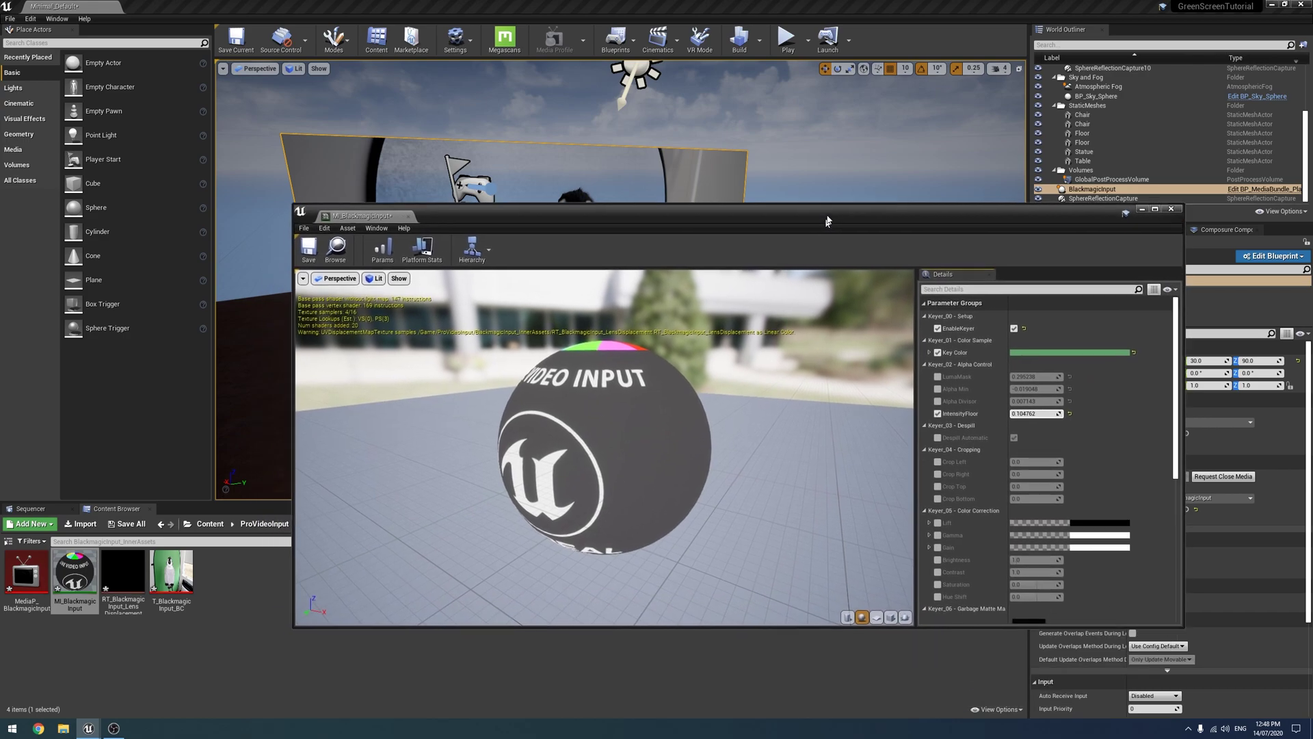
# Step: Set Alpha Preview to 1.0 to inspect the matte on the video plane, and switch the override off
pyautogui.scroll(-4, 961, 451)
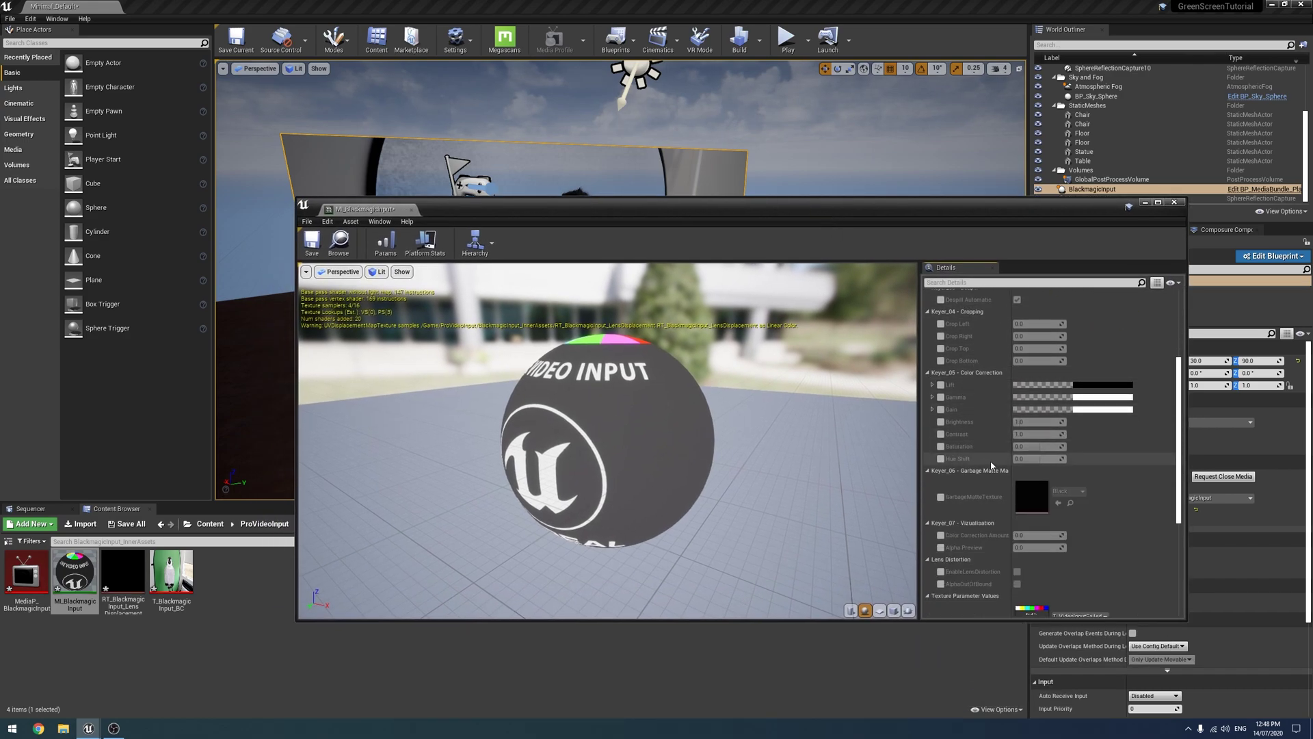
pyautogui.scroll(-1, 974, 524)
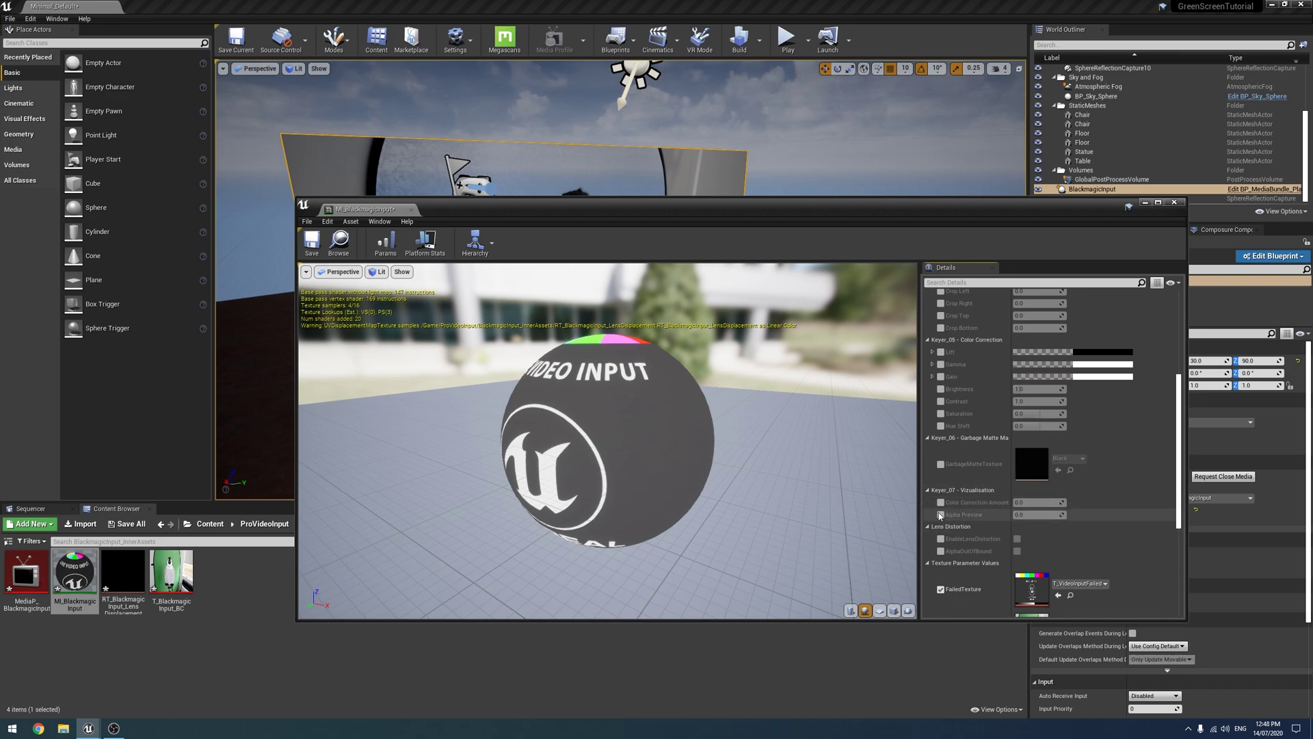
pyautogui.moveTo(1023, 516); pyautogui.dragTo(1046, 516)
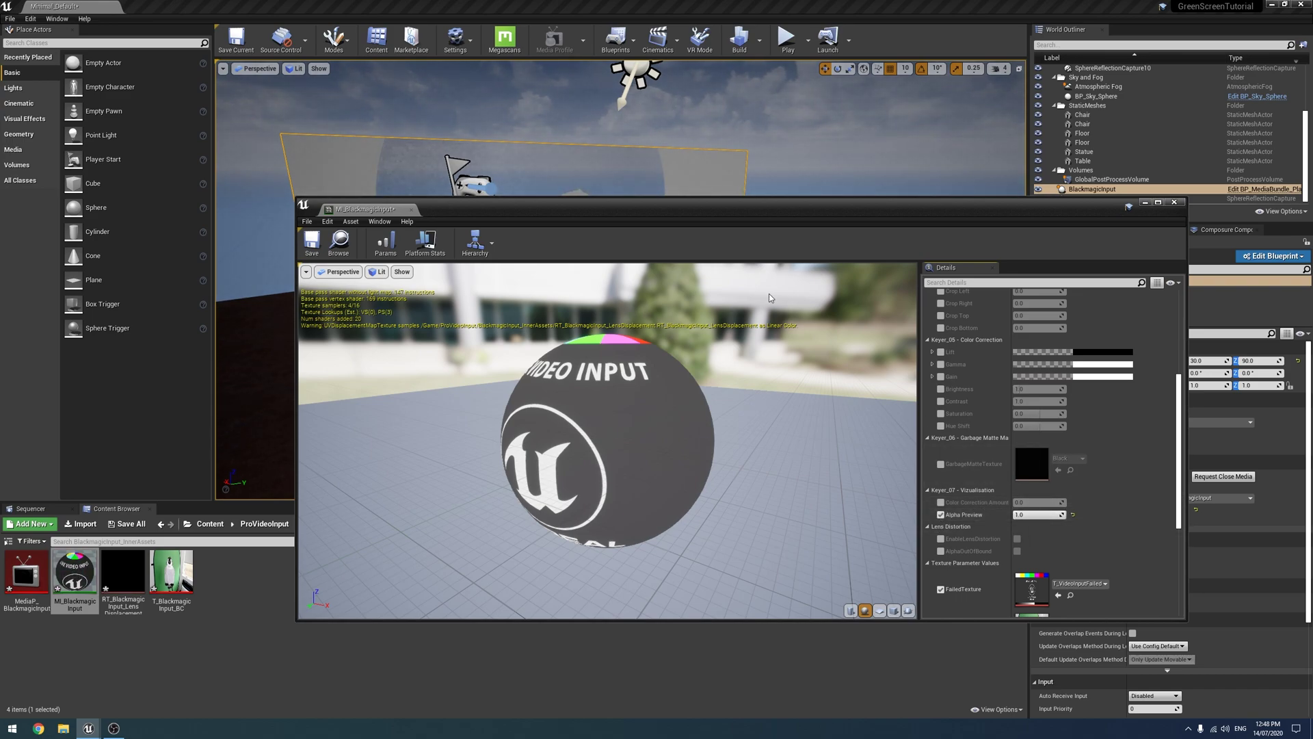
pyautogui.moveTo(770, 211); pyautogui.dragTo(722, 245)
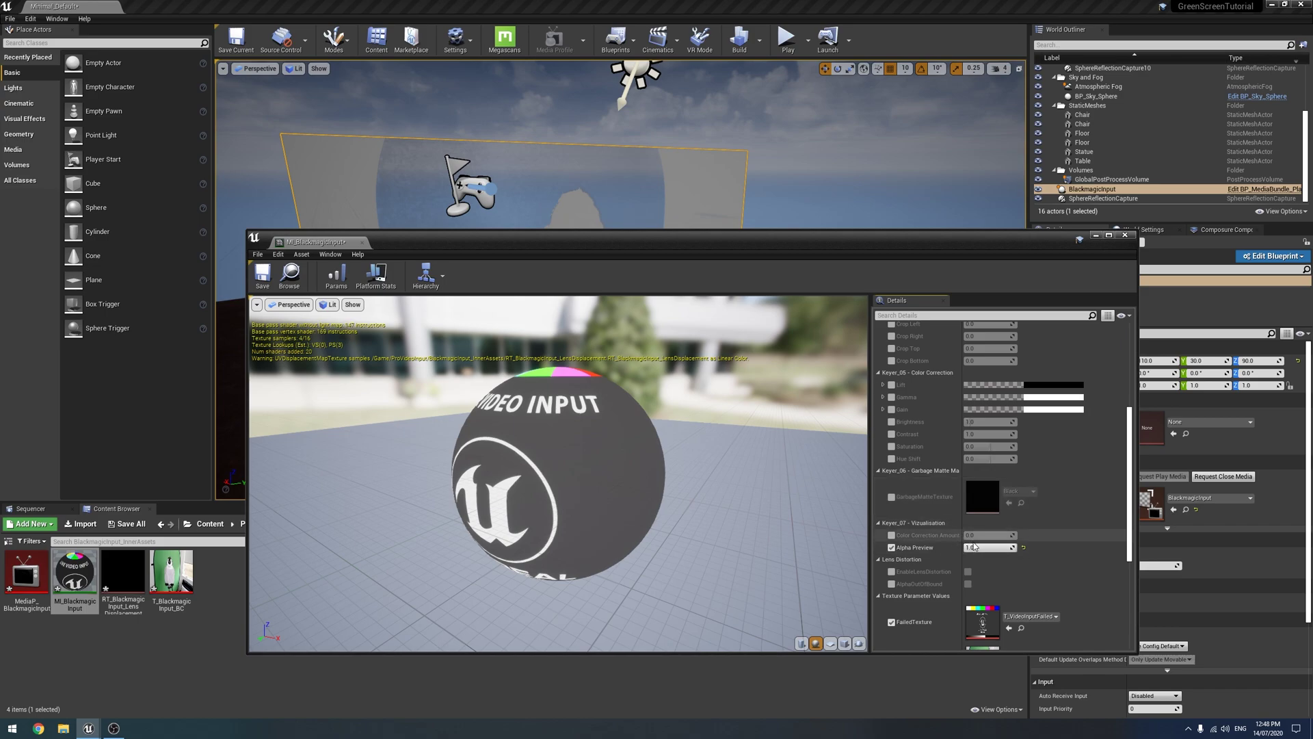
pyautogui.click(891, 547)
# Step: Review the remaining parameters and save the MI_BlackmagicInput material instance
pyautogui.scroll(-5, 902, 533)
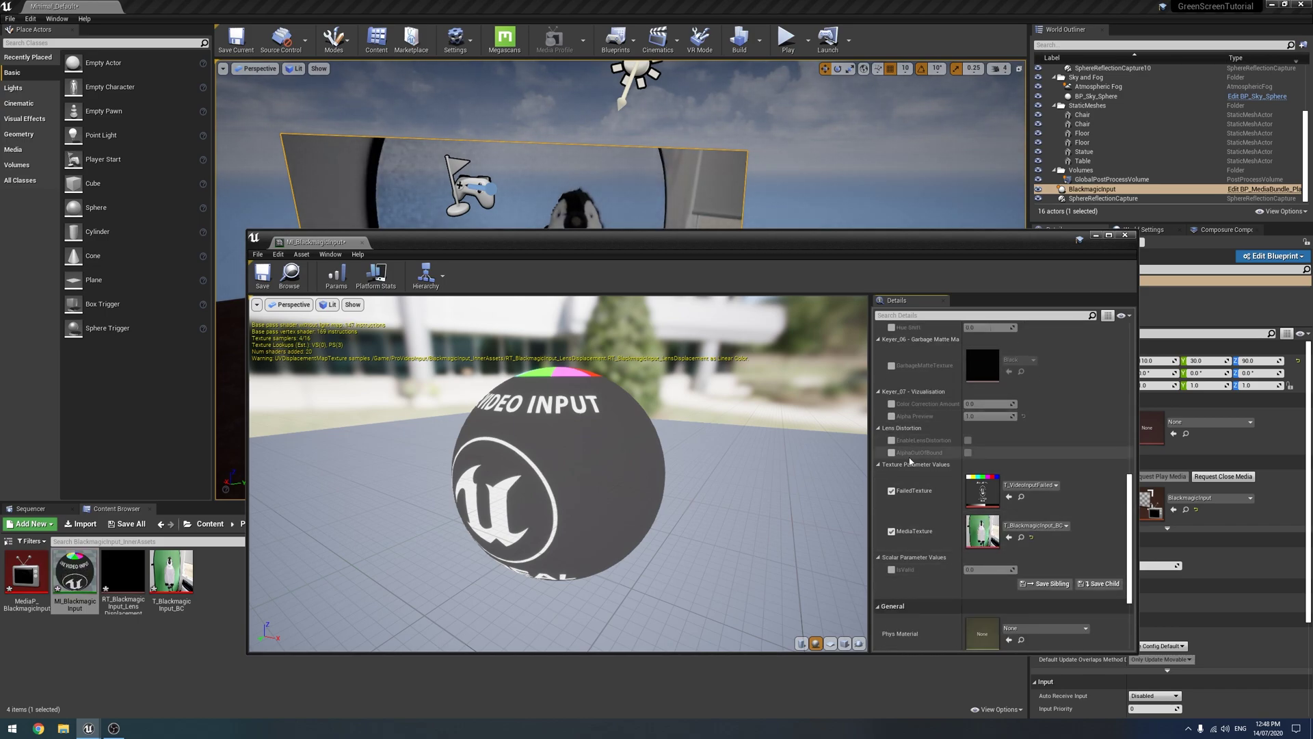
pyautogui.click(269, 278)
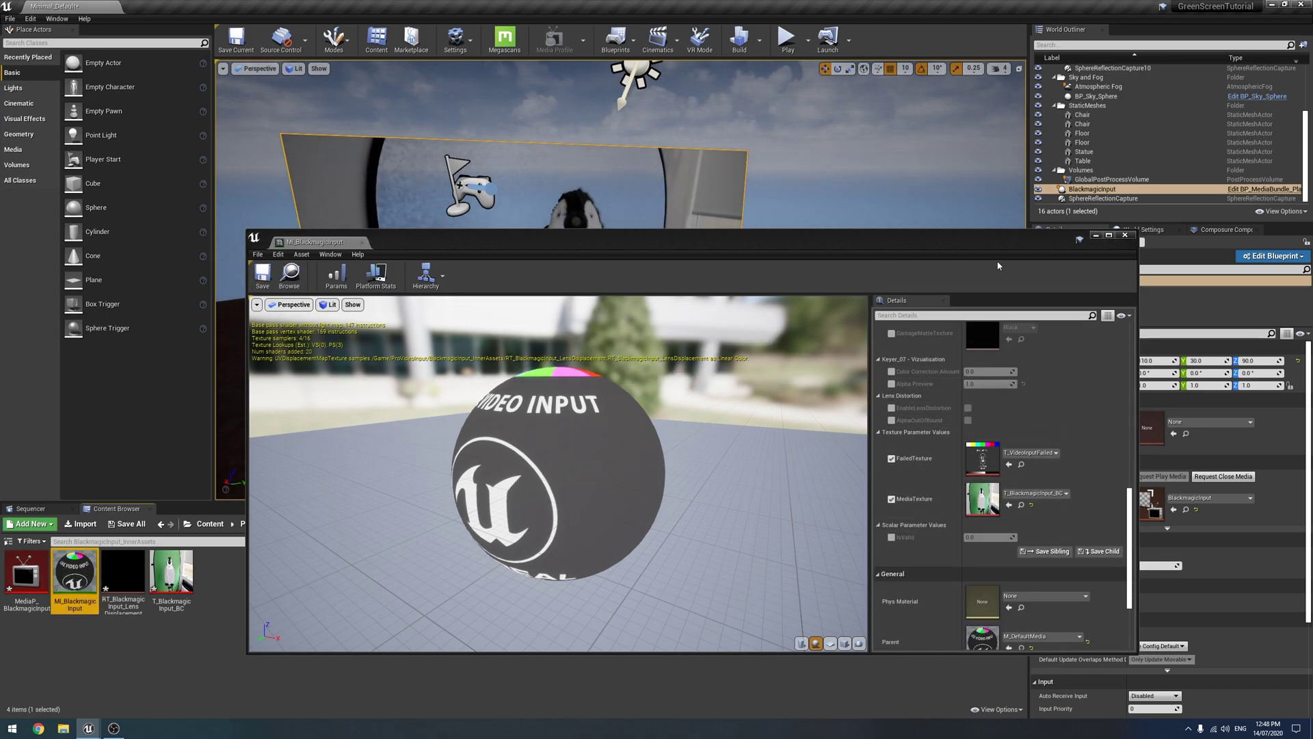
# Step: Close the MI_BlackmagicInput material instance, bring the floor around the video plane into view, and open the StarterContent Materials folder
pyautogui.click(1125, 235)
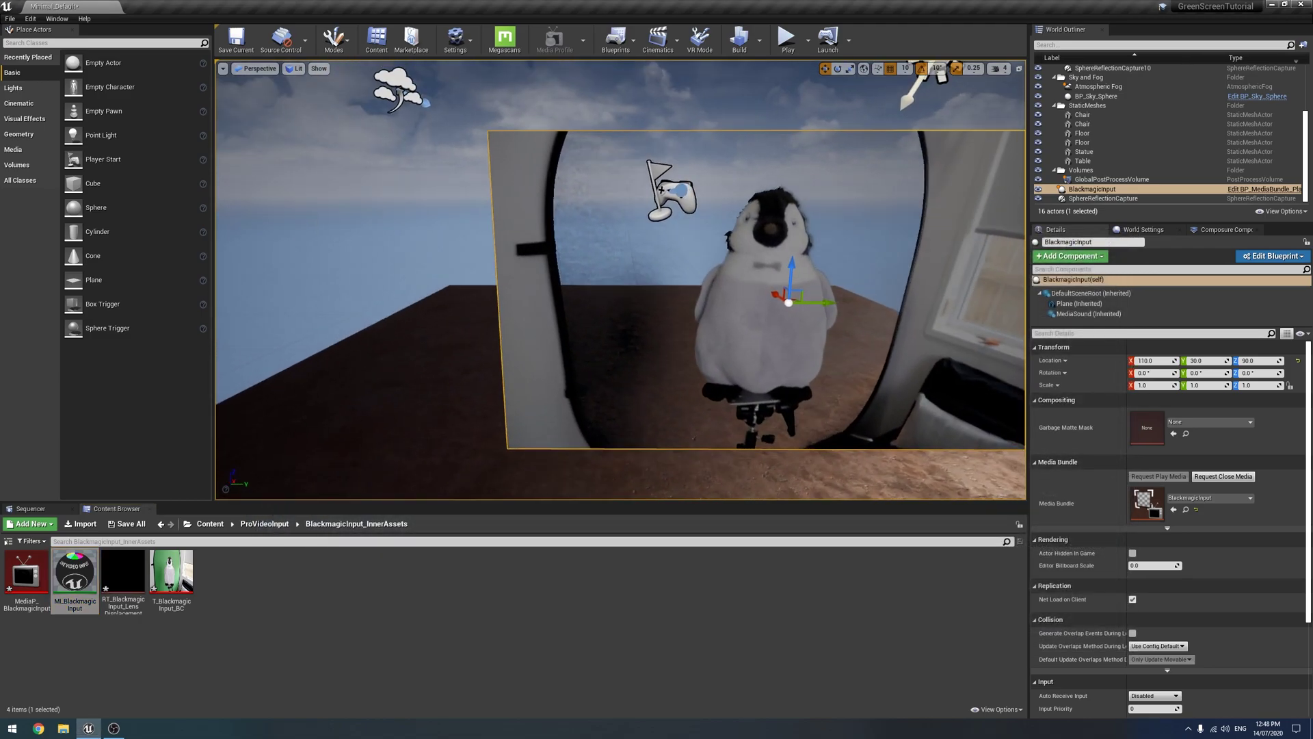
pyautogui.moveTo(621, 281); pyautogui.dragTo(695, 356, button='right')
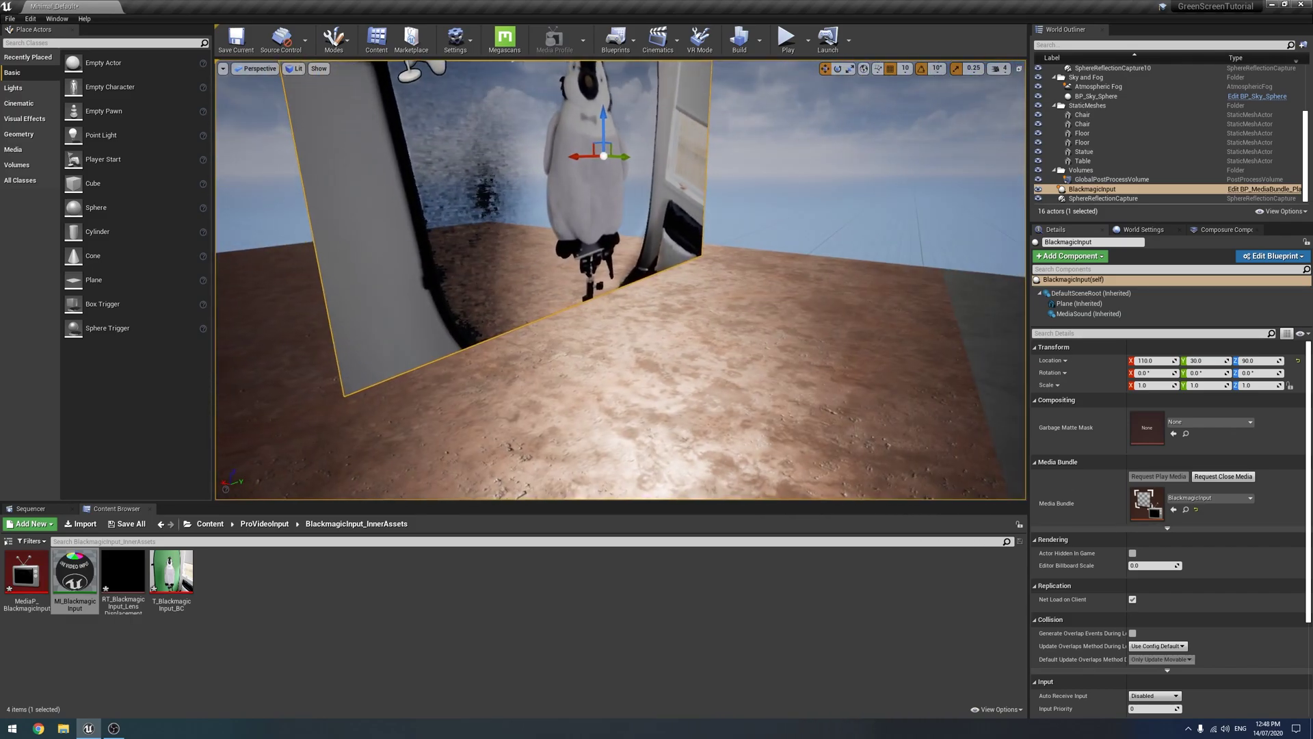
pyautogui.moveTo(643, 301); pyautogui.dragTo(629, 325, button='right')
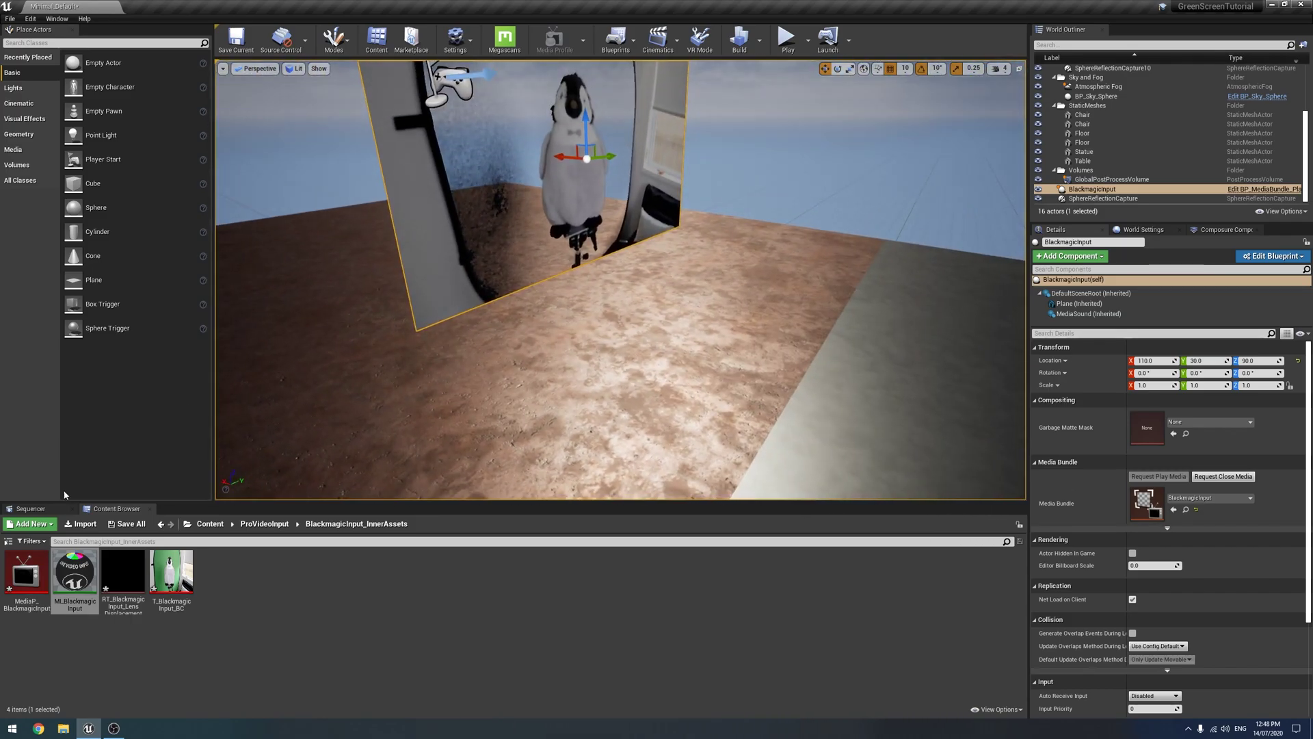
pyautogui.click(205, 525)
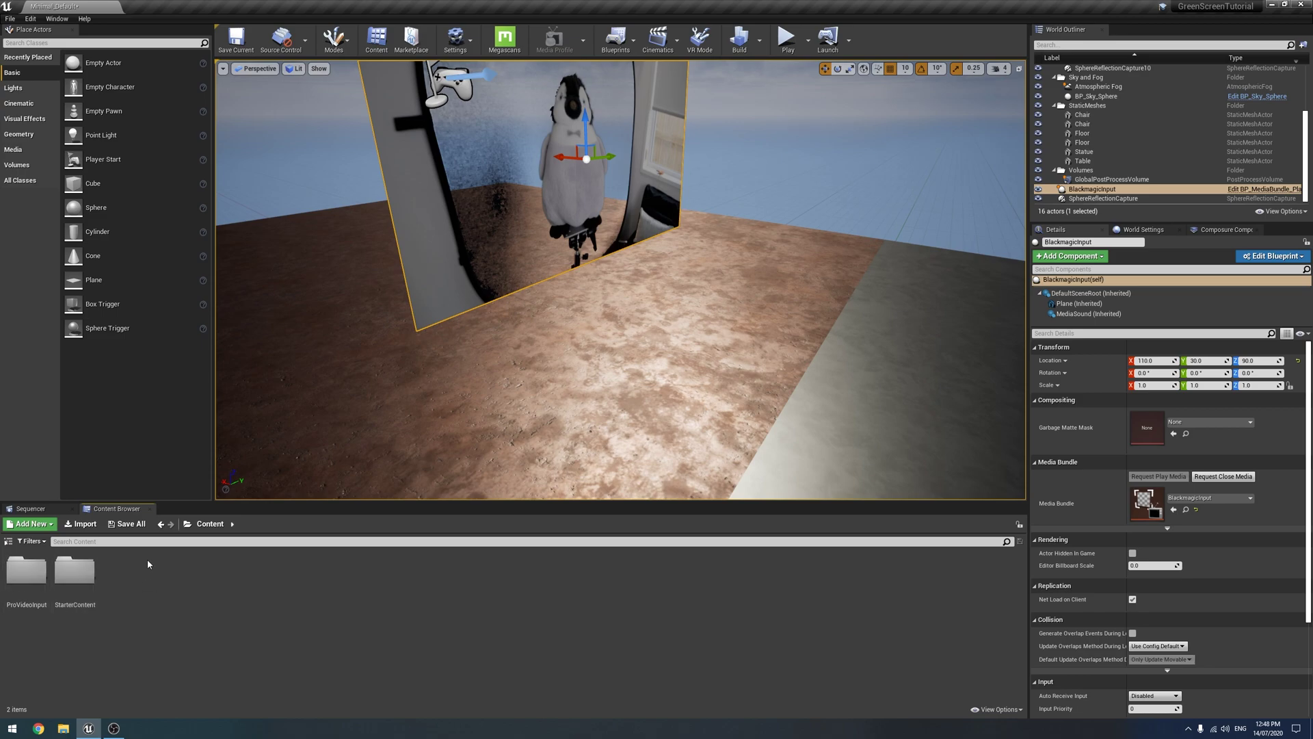
pyautogui.doubleClick(91, 578)
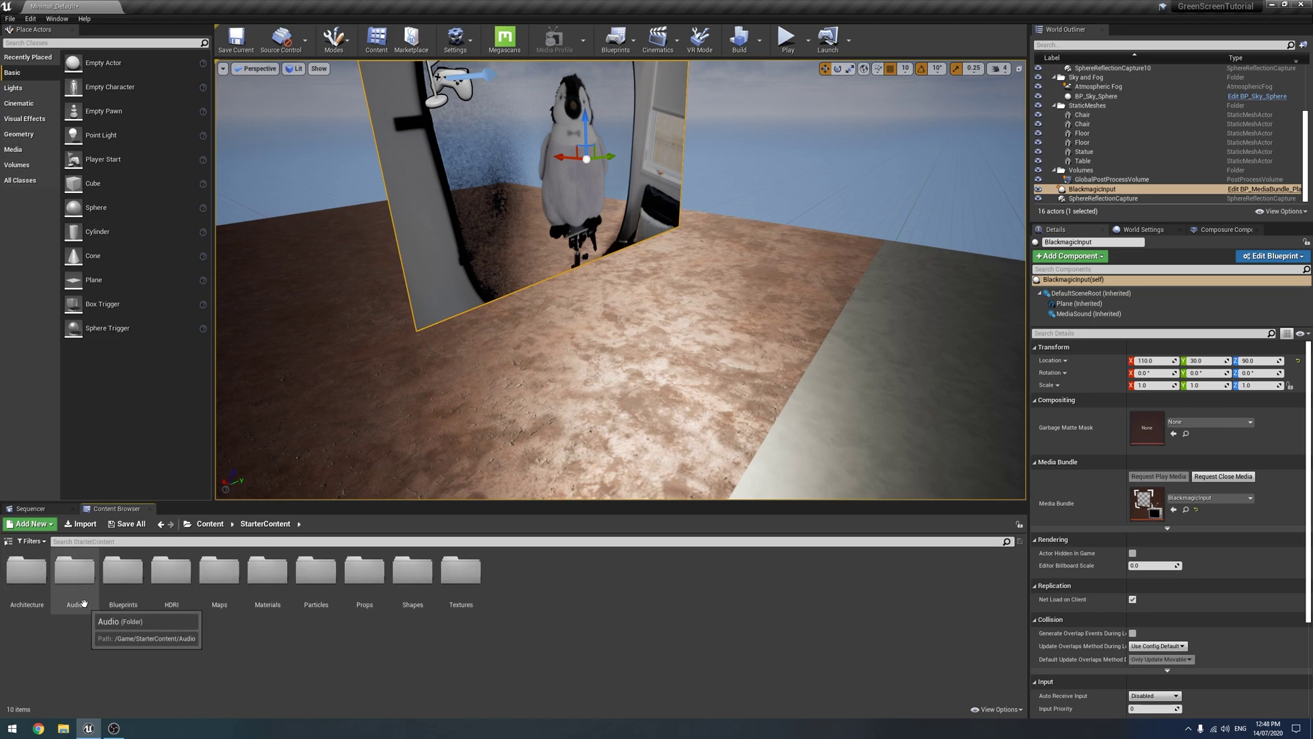
pyautogui.doubleClick(266, 575)
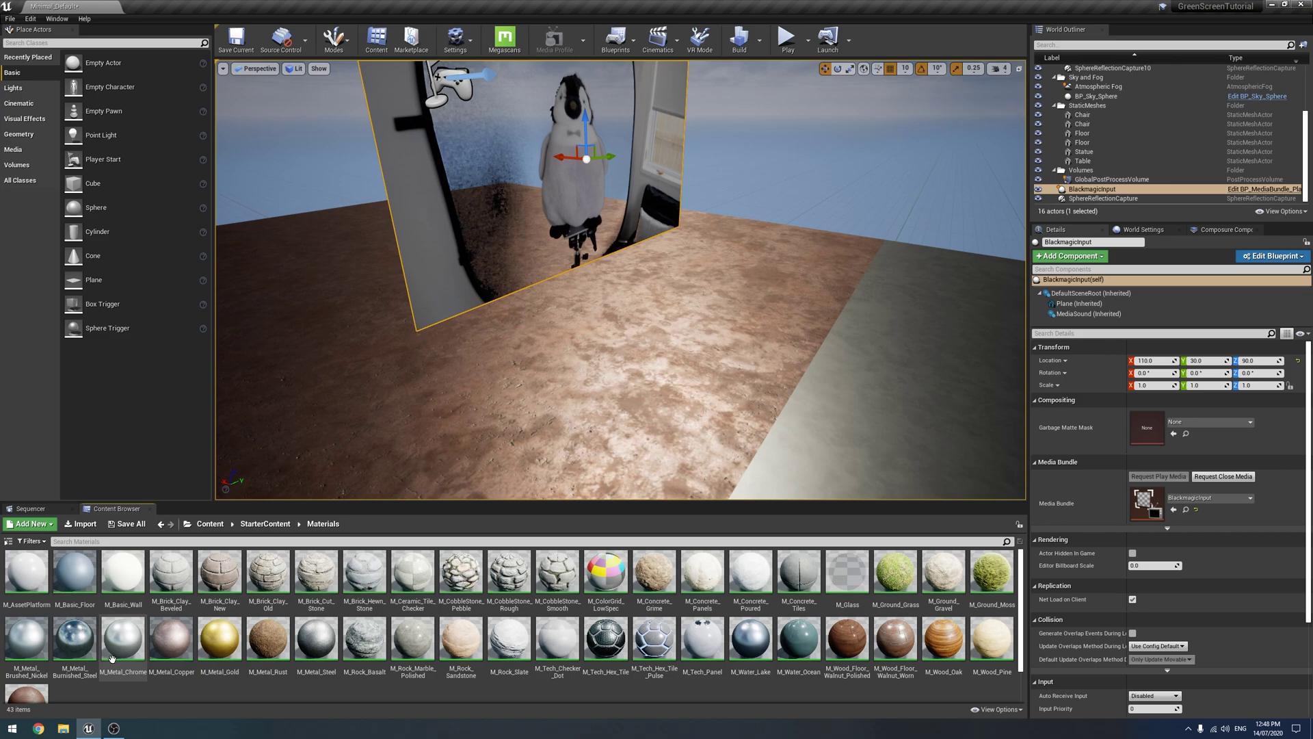
# Step: Try M_Metal_Burnished_Steel, M_Metal_Chrome and M_Water_Lake in turn as the material of the floor beneath the video plane
pyautogui.moveTo(62, 644); pyautogui.dragTo(558, 448)
pyautogui.moveTo(558, 448); pyautogui.dragTo(557, 478, button='right')
pyautogui.moveTo(127, 642); pyautogui.dragTo(520, 404)
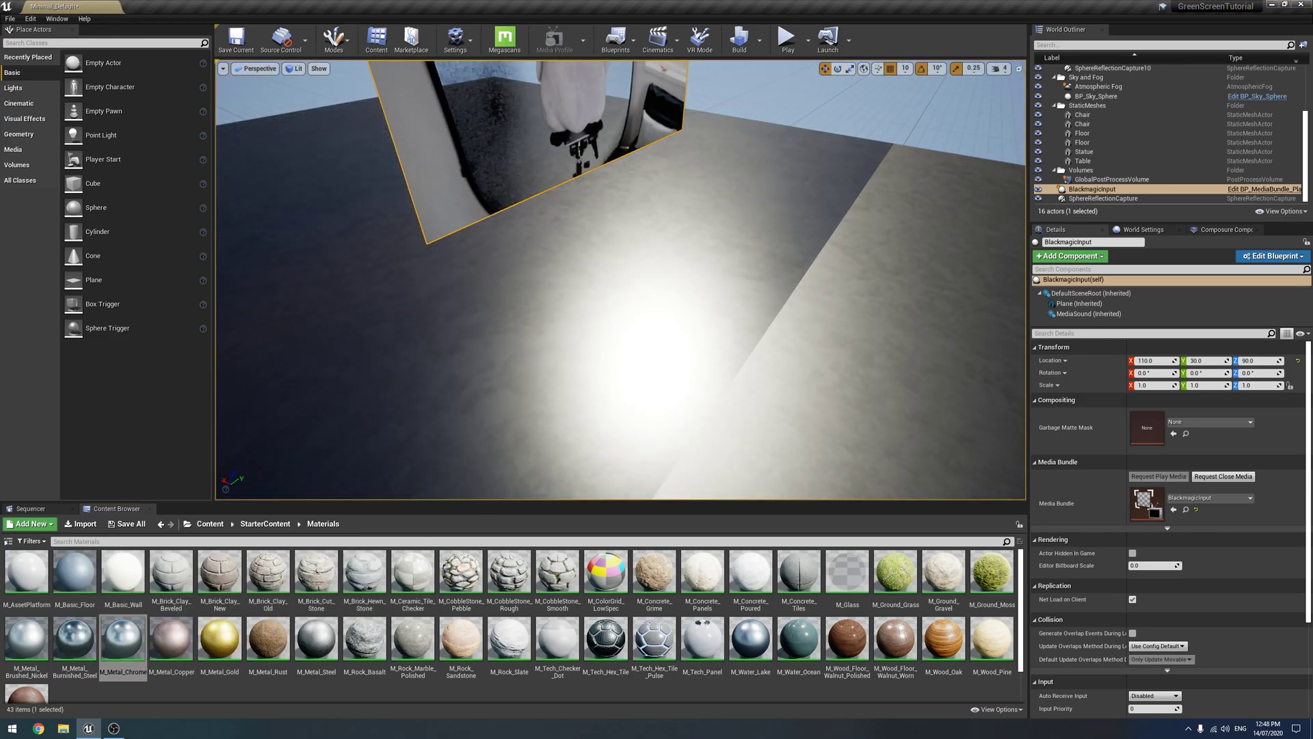
pyautogui.moveTo(519, 403); pyautogui.dragTo(460, 356, button='right')
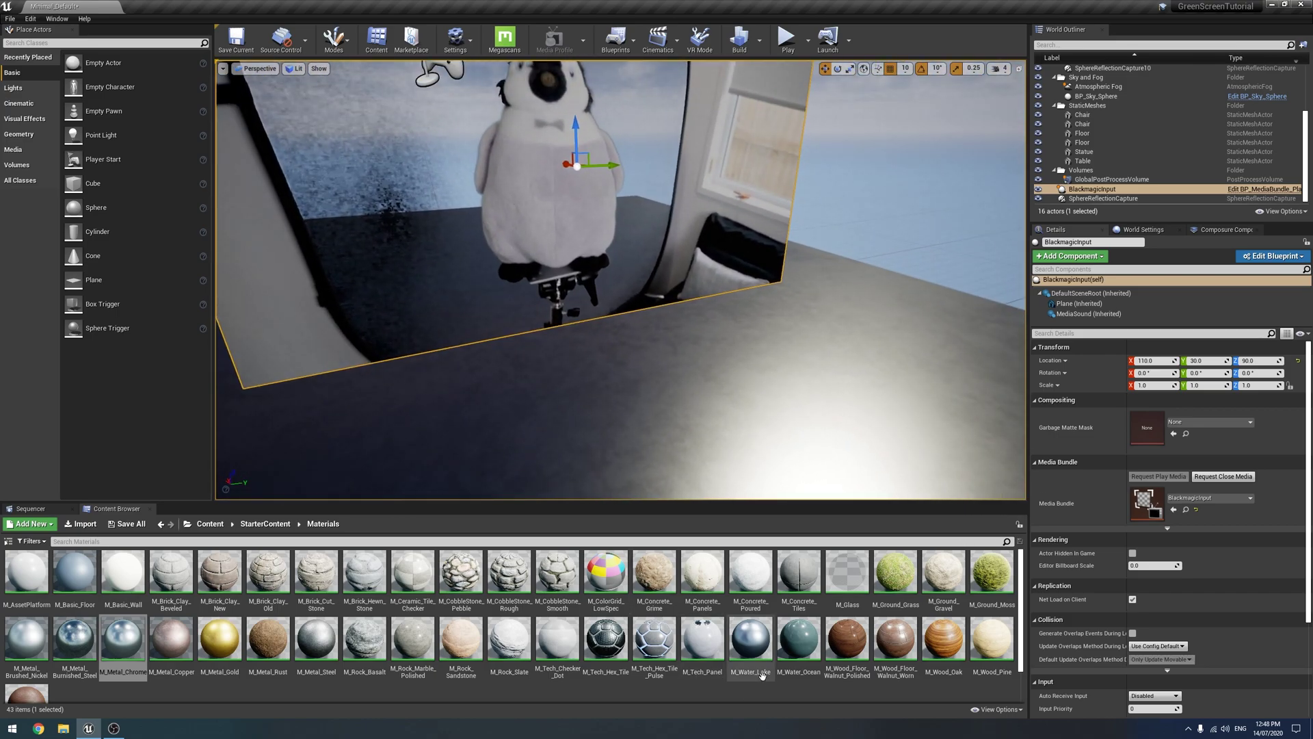
pyautogui.moveTo(750, 640); pyautogui.dragTo(640, 465)
pyautogui.moveTo(640, 465); pyautogui.dragTo(623, 516, button='right')
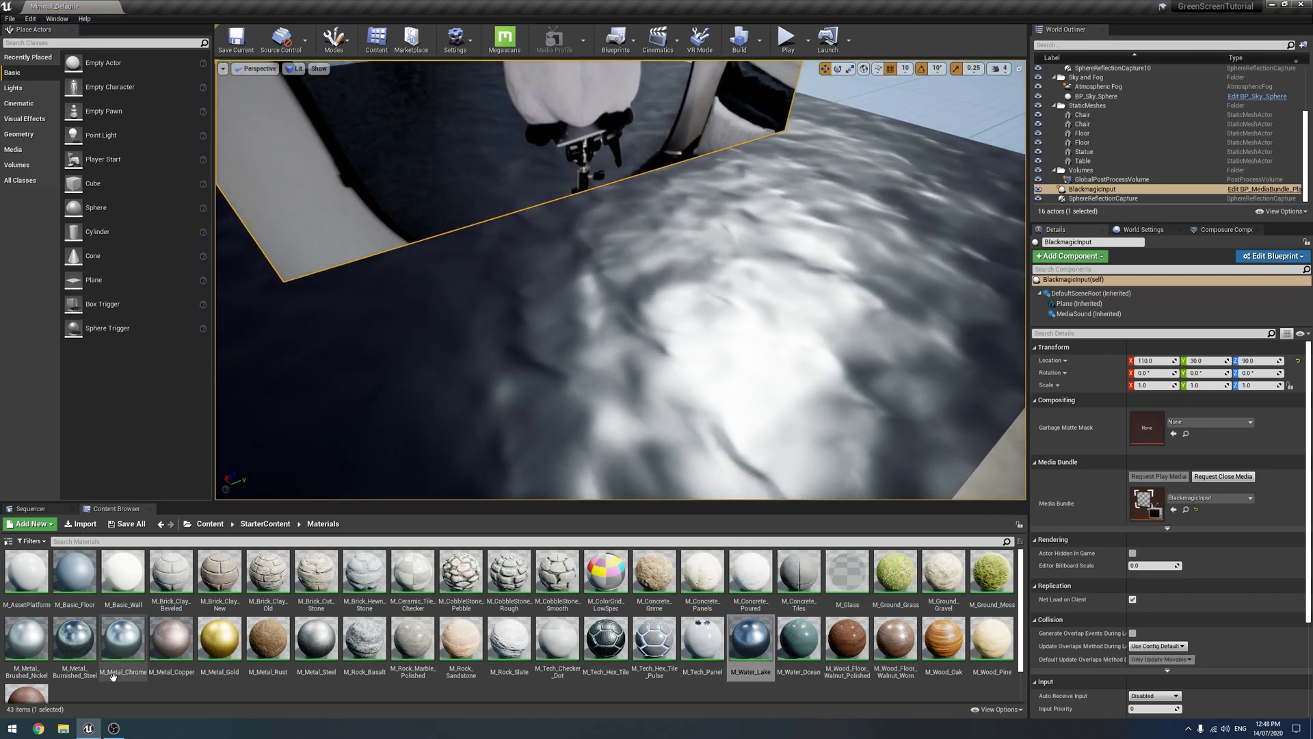
# Step: Apply M_Metal_Brushed_Nickel to the floor beneath the video plane and inspect the keyed plane from several angles
pyautogui.moveTo(29, 643); pyautogui.dragTo(430, 464)
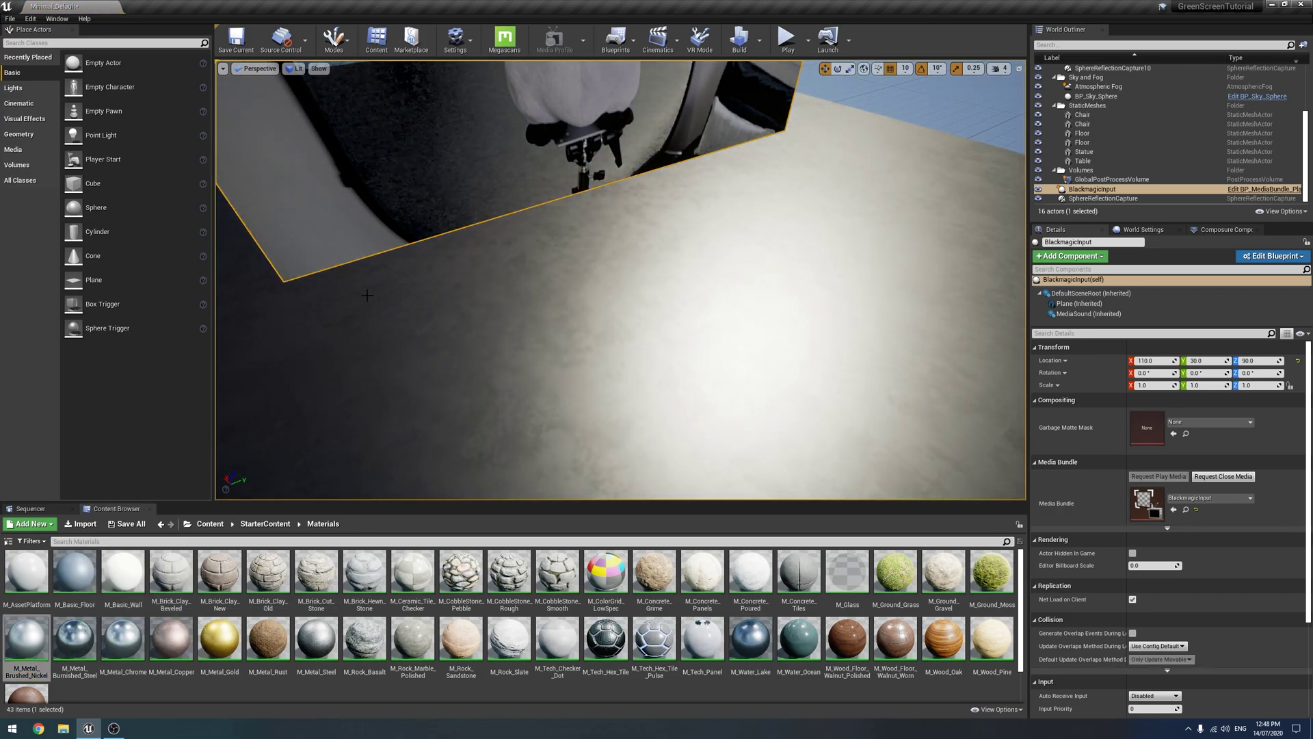
pyautogui.moveTo(431, 464); pyautogui.dragTo(472, 430, button='right')
pyautogui.moveTo(615, 373); pyautogui.dragTo(541, 367, button='right')
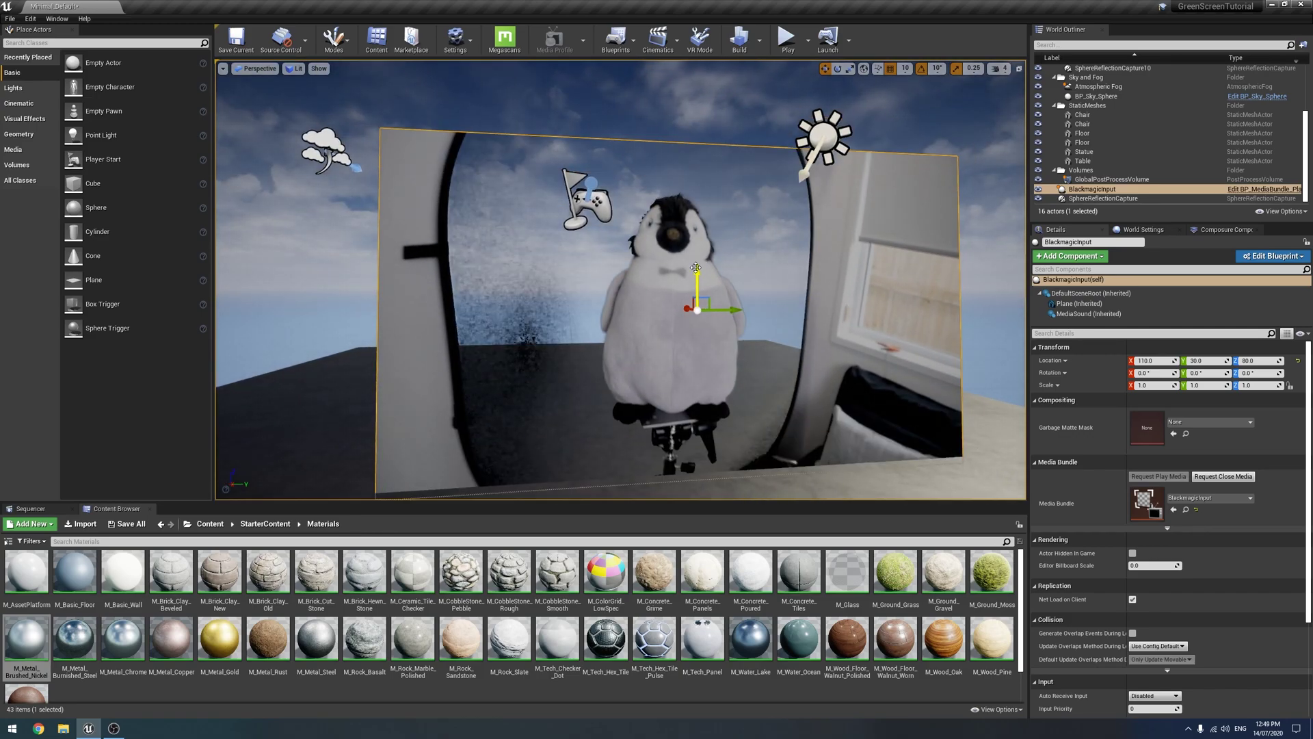
pyautogui.moveTo(697, 247); pyautogui.dragTo(697, 274, button='right')
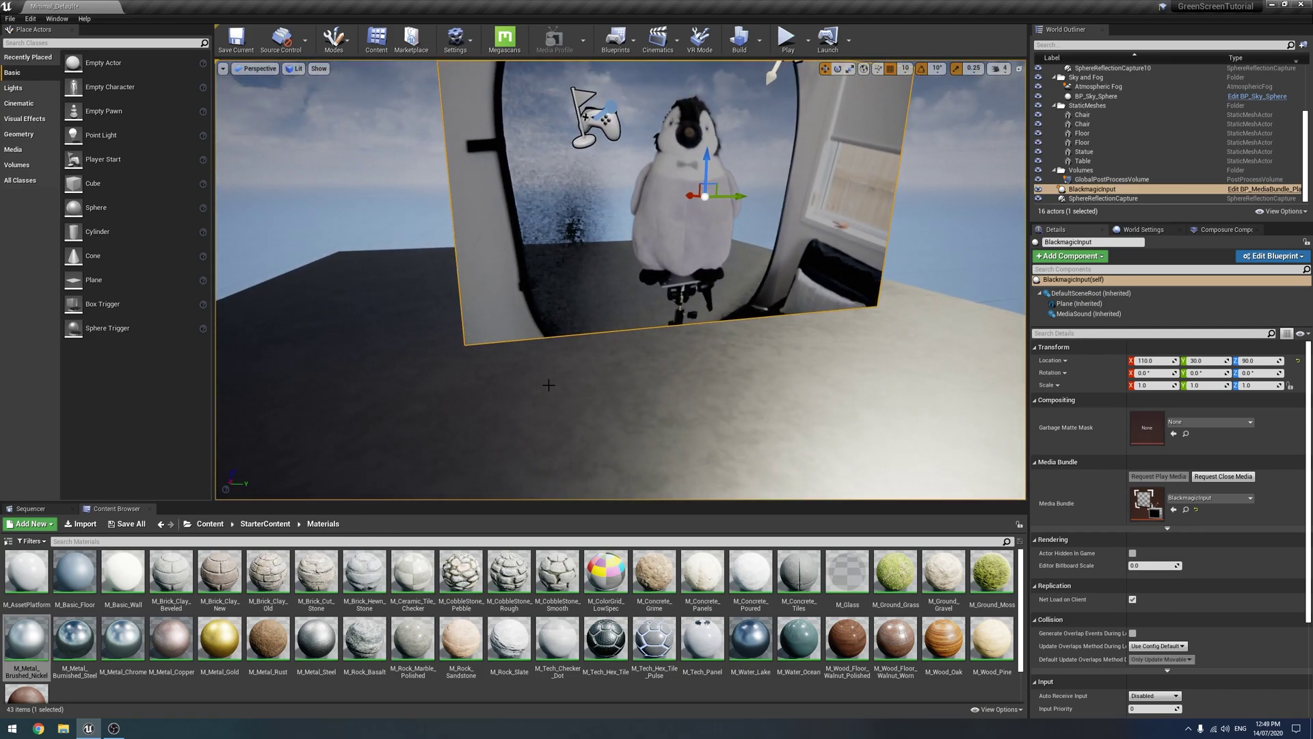
pyautogui.moveTo(548, 385); pyautogui.dragTo(623, 342, button='right')
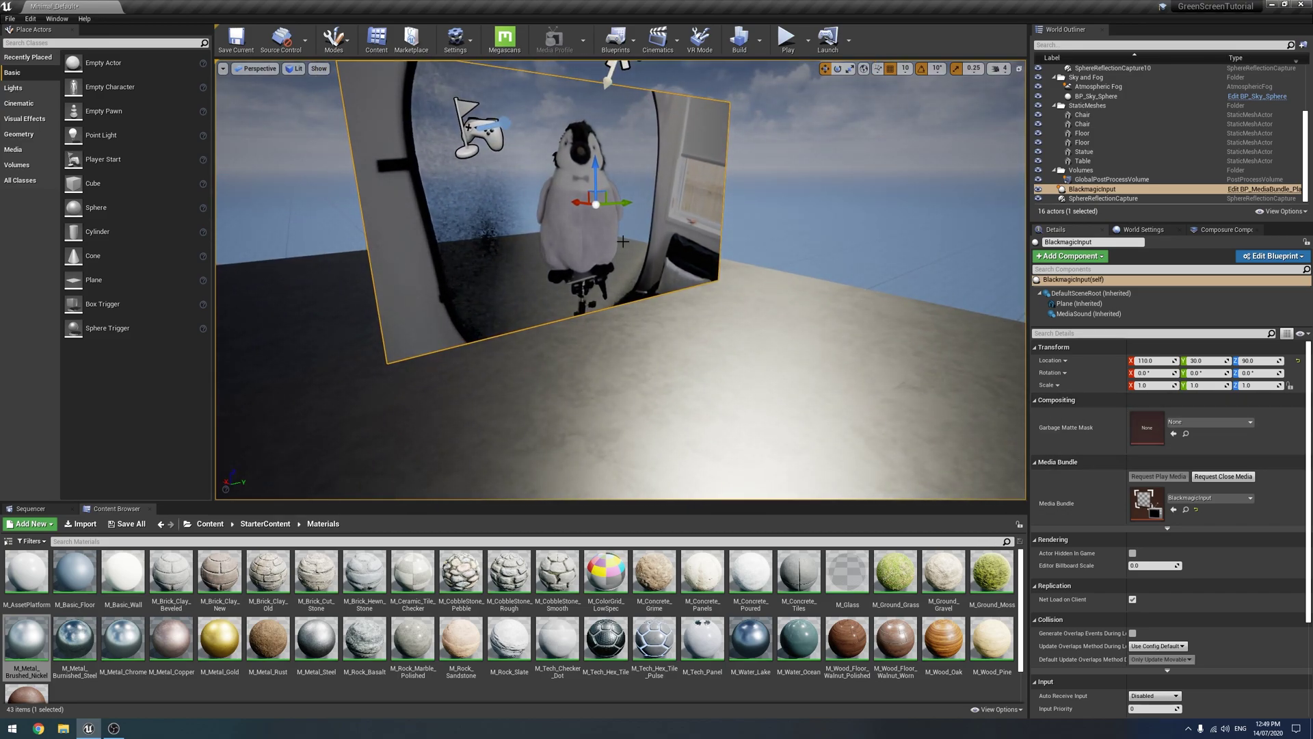
pyautogui.moveTo(622, 241); pyautogui.dragTo(612, 208, button='right')
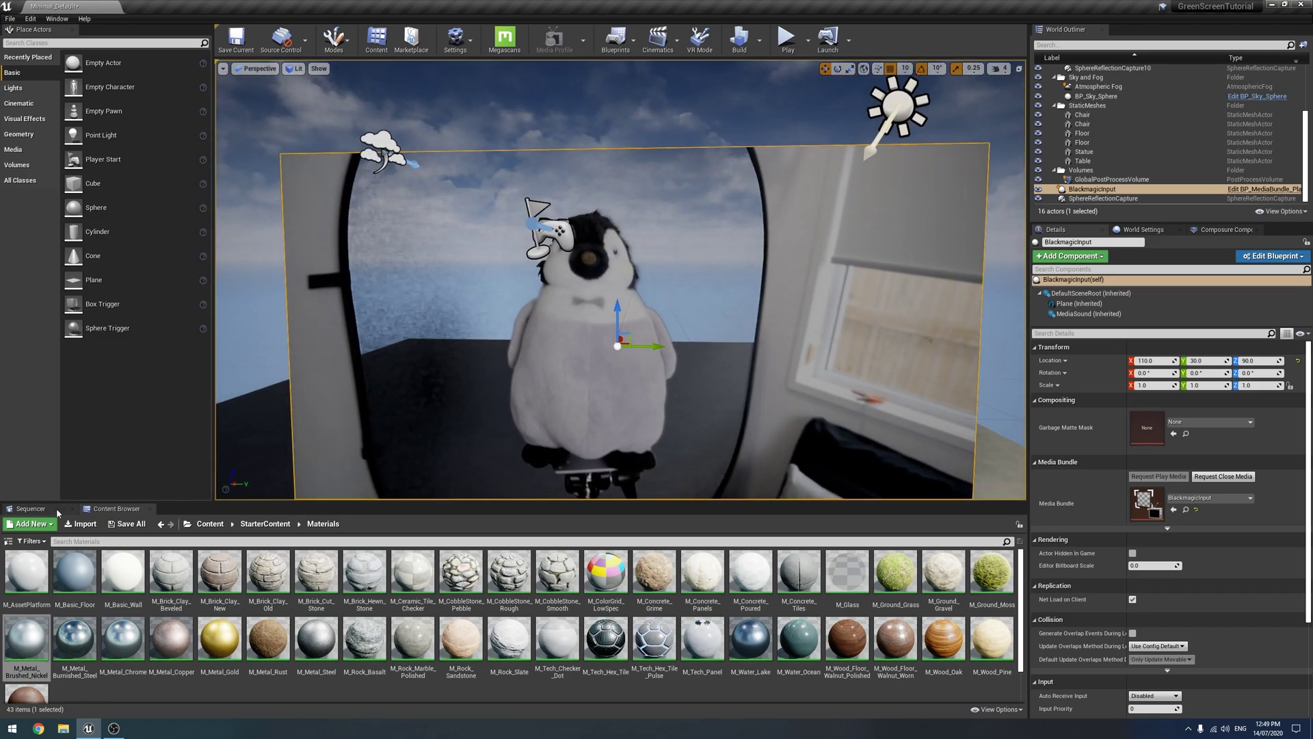
# Step: Reopen the MI_BlackmagicInput material instance from the ProVideoInput inner assets and open its parent material, M_DefaultMedia
pyautogui.click(209, 523)
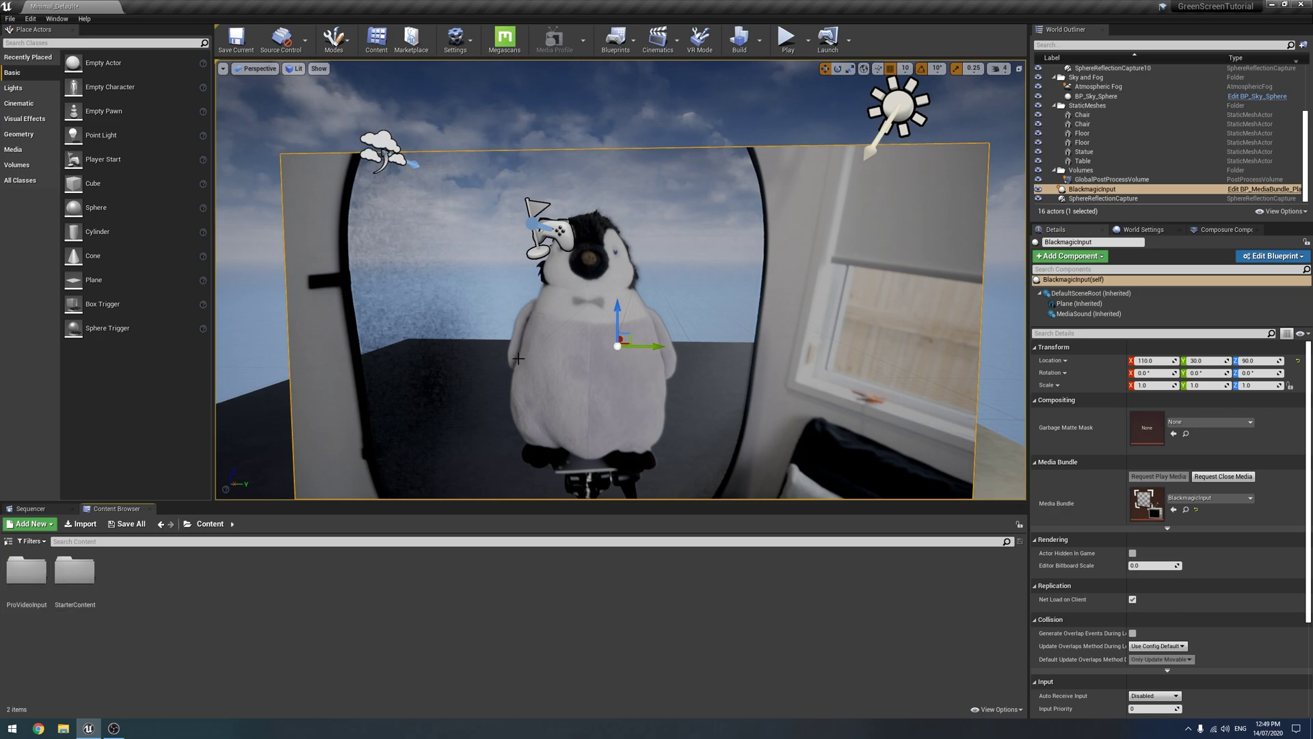
pyautogui.moveTo(519, 358)
pyautogui.mouseDown(button='right')
pyautogui.moveTo(478, 352)
pyautogui.moveTo(536, 346)
pyautogui.moveTo(568, 366)
pyautogui.moveTo(510, 350)
pyautogui.mouseUp(button='right')
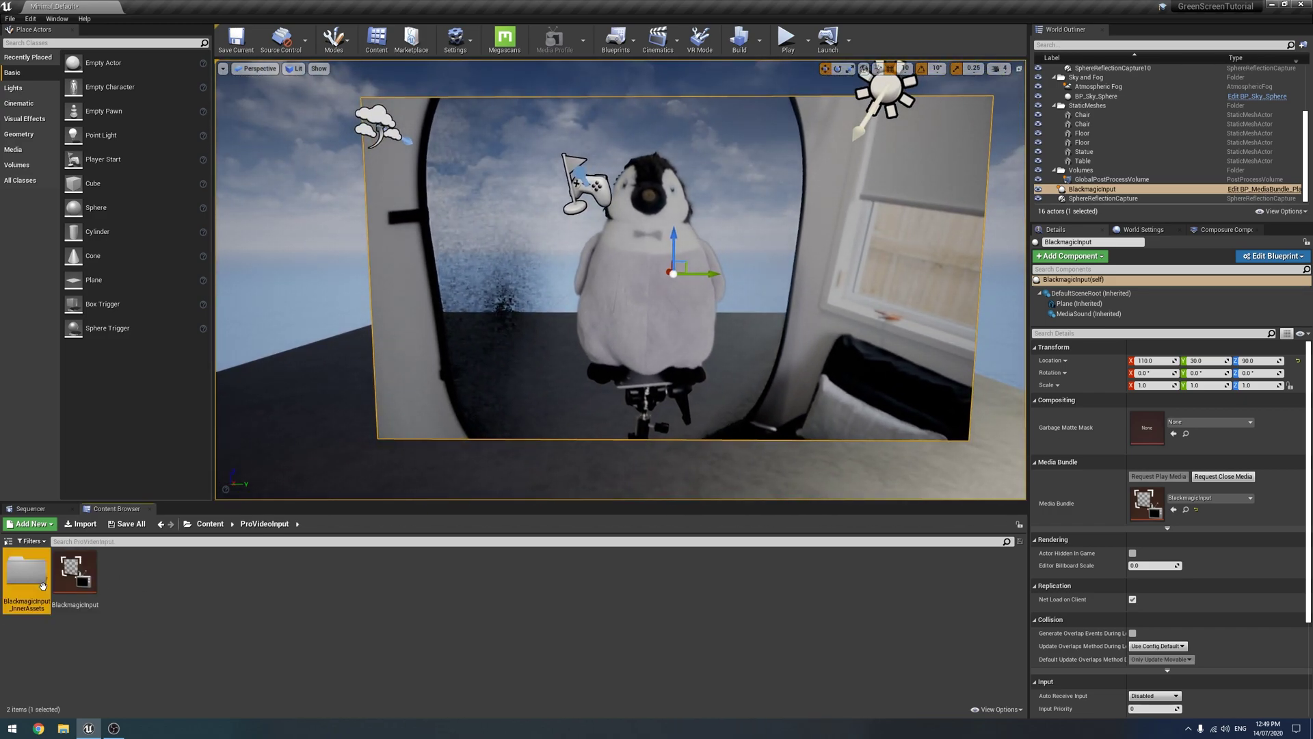
pyautogui.doubleClick(42, 586)
pyautogui.doubleClick(74, 573)
pyautogui.moveTo(650, 248); pyautogui.dragTo(426, 91)
pyautogui.scroll(-8, 819, 363)
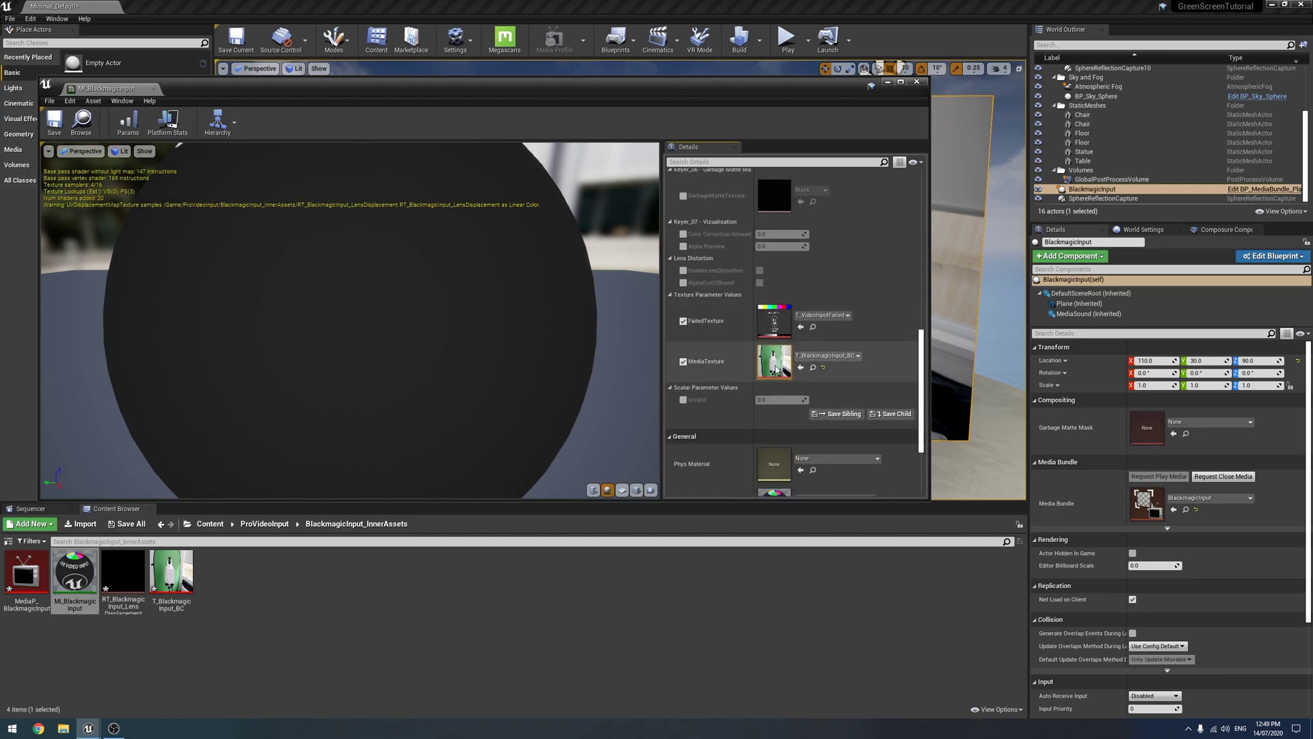
pyautogui.scroll(-3, 774, 362)
pyautogui.doubleClick(773, 362)
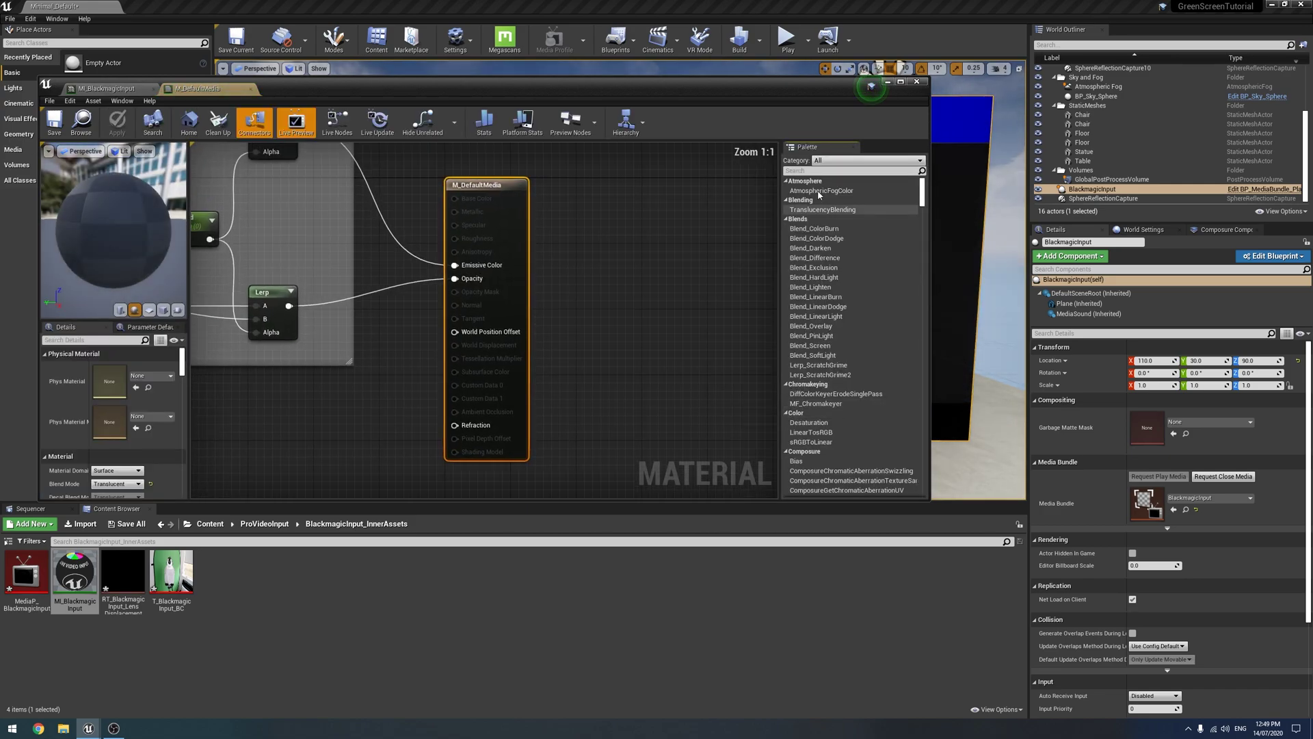
# Step: Trace the M_DefaultMedia graph back from the output node and open its MF_Chromakeyer function
pyautogui.scroll(-5, 651, 292)
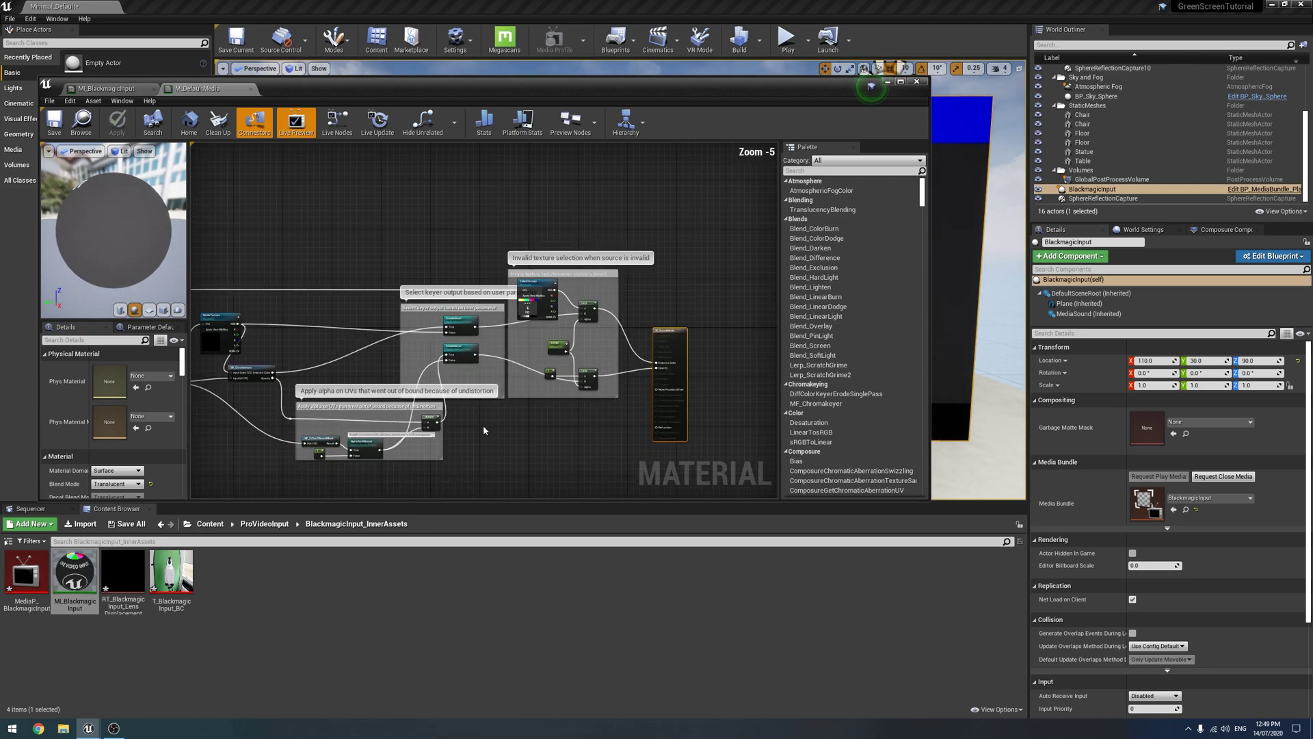
pyautogui.moveTo(483, 429); pyautogui.dragTo(664, 387, button='right')
pyautogui.scroll(5, 545, 341)
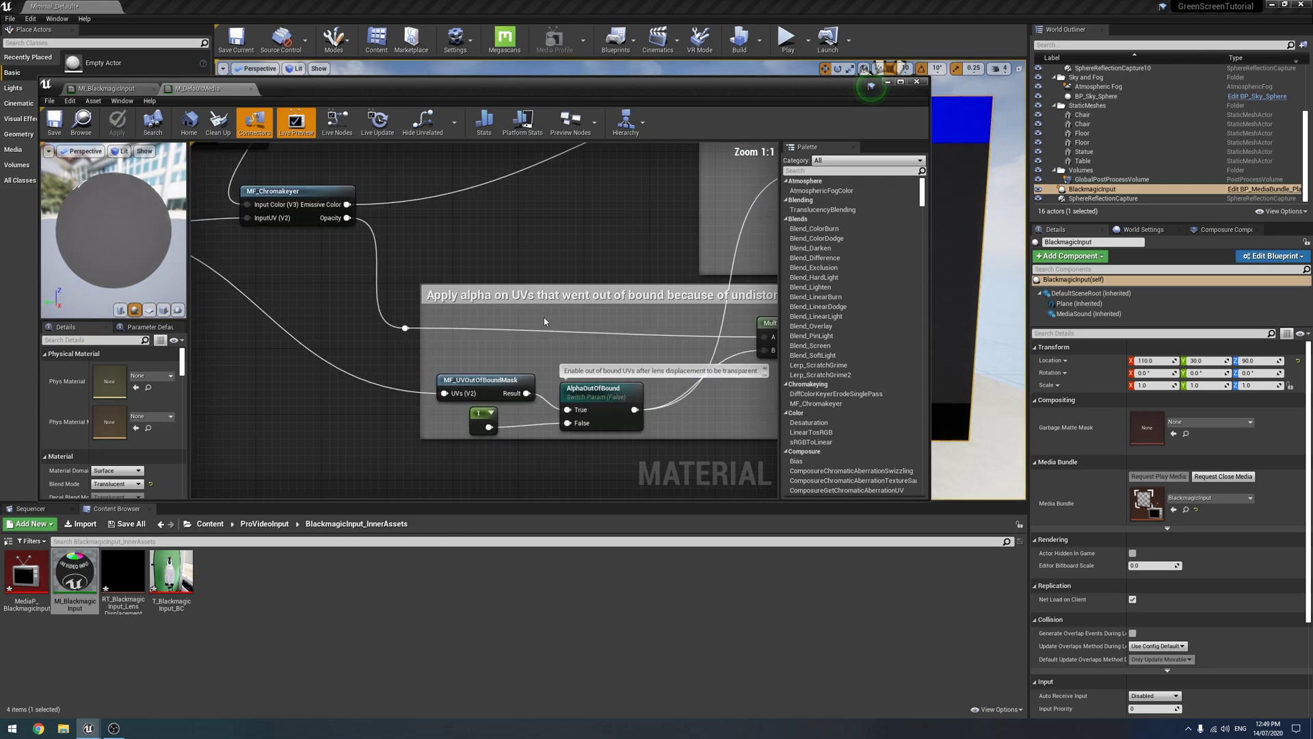
pyautogui.moveTo(635, 187); pyautogui.dragTo(496, 325, button='right')
pyautogui.moveTo(388, 287); pyautogui.dragTo(499, 322, button='right')
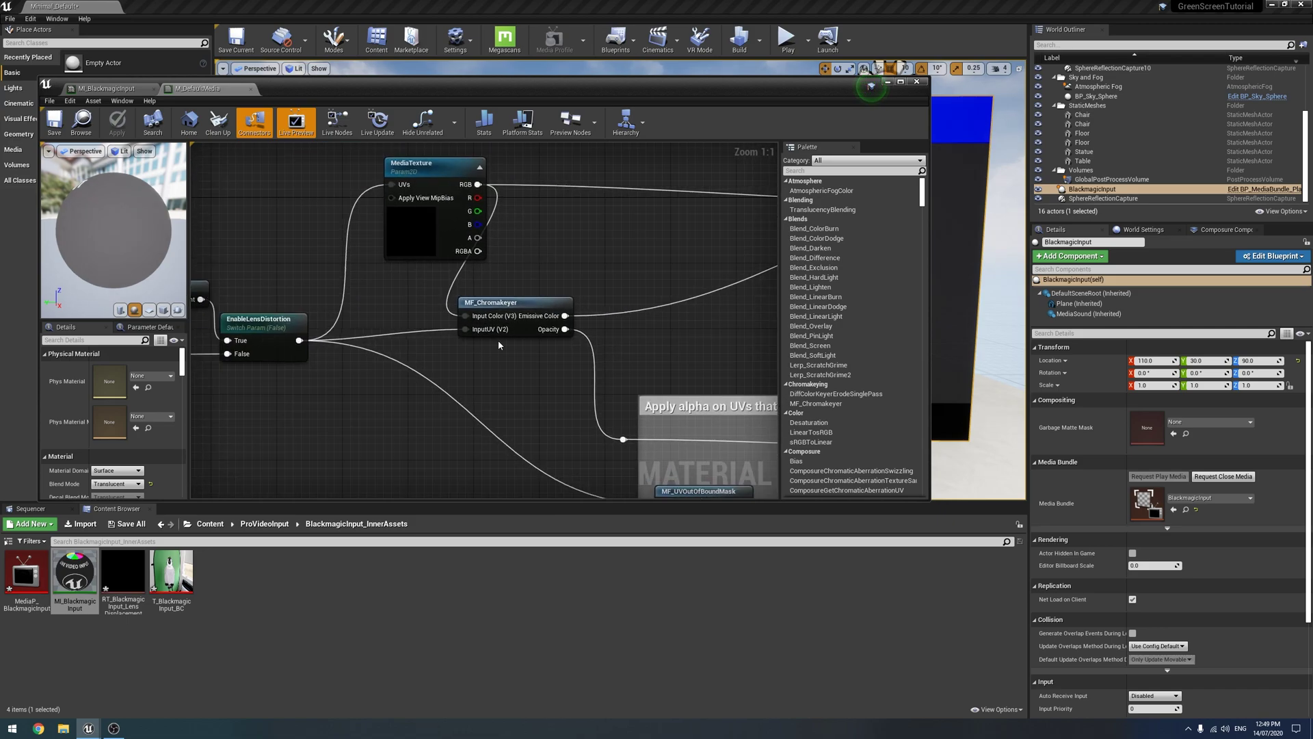
pyautogui.click(512, 308)
pyautogui.doubleClick(511, 307)
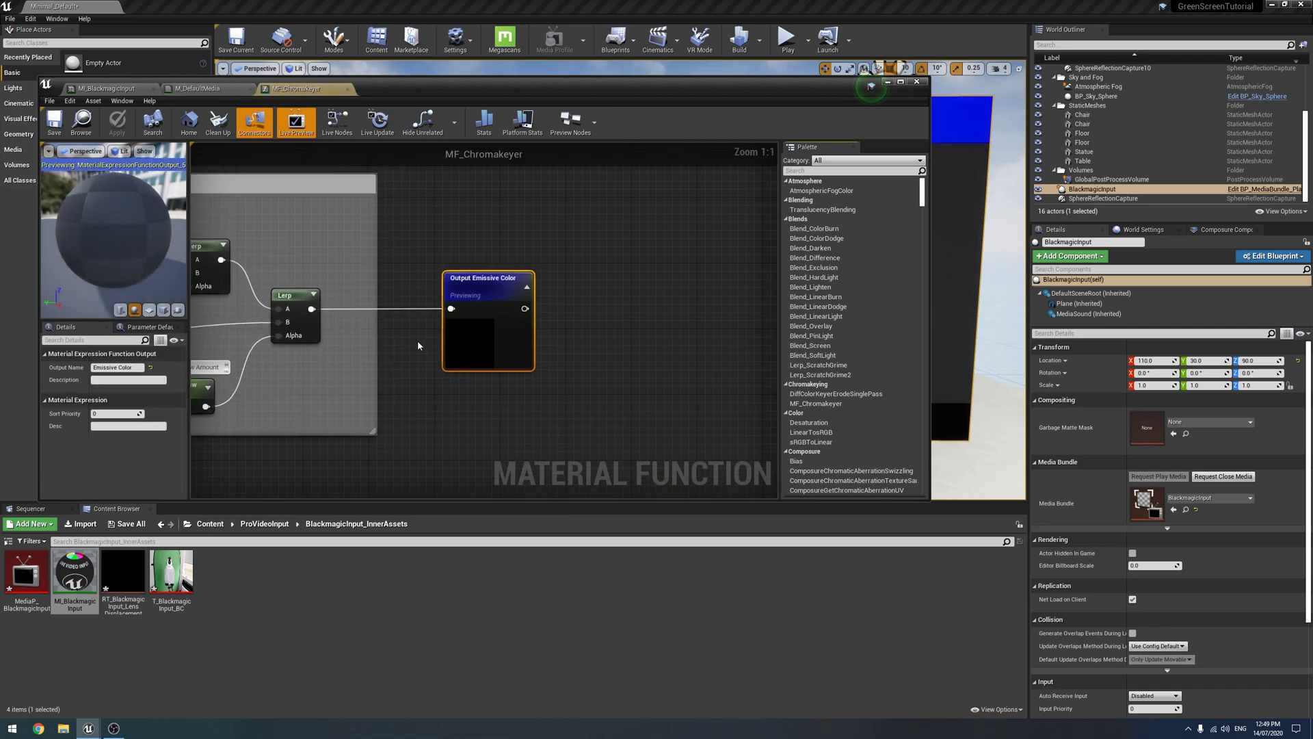
# Step: Examine the color correction, despill and alpha sections of MF_Chromakeyer, and open its Chroma_Key_Alpha function
pyautogui.scroll(4, 634, 379)
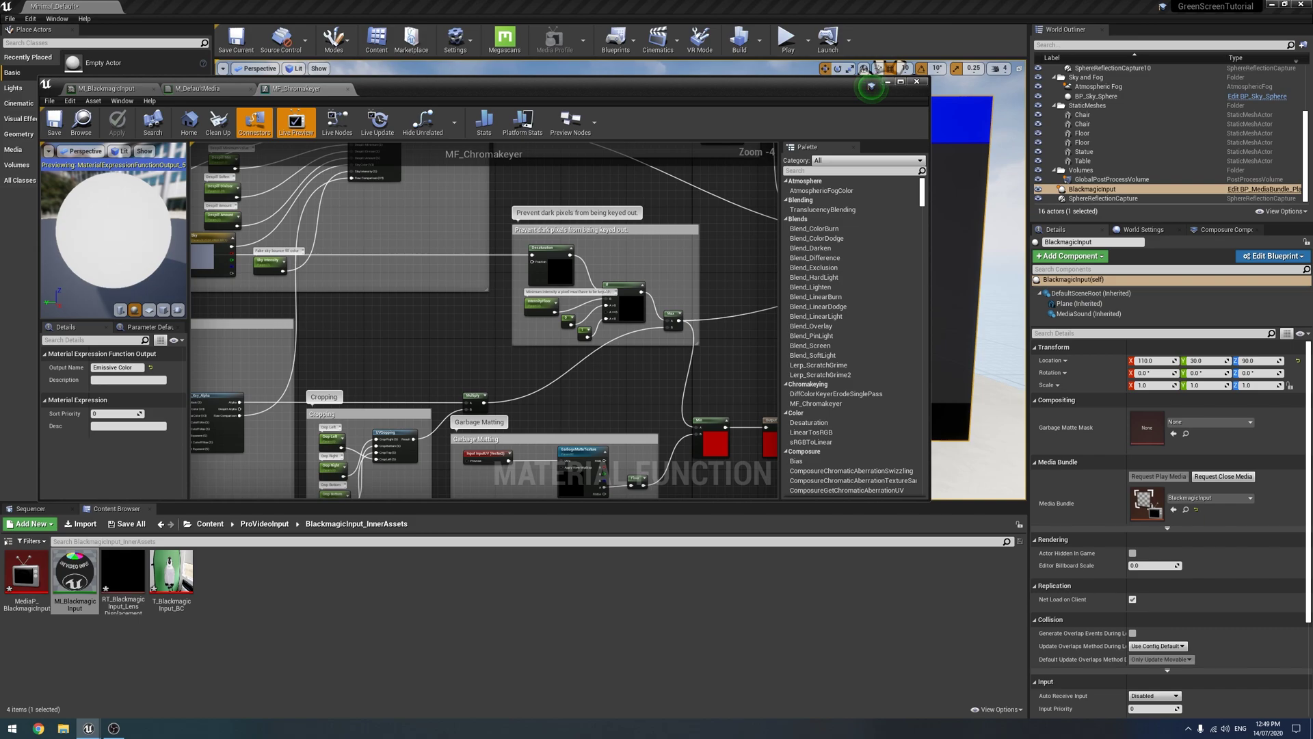
pyautogui.moveTo(458, 337); pyautogui.dragTo(646, 420, button='right')
pyautogui.moveTo(607, 342); pyautogui.dragTo(413, 472, button='right')
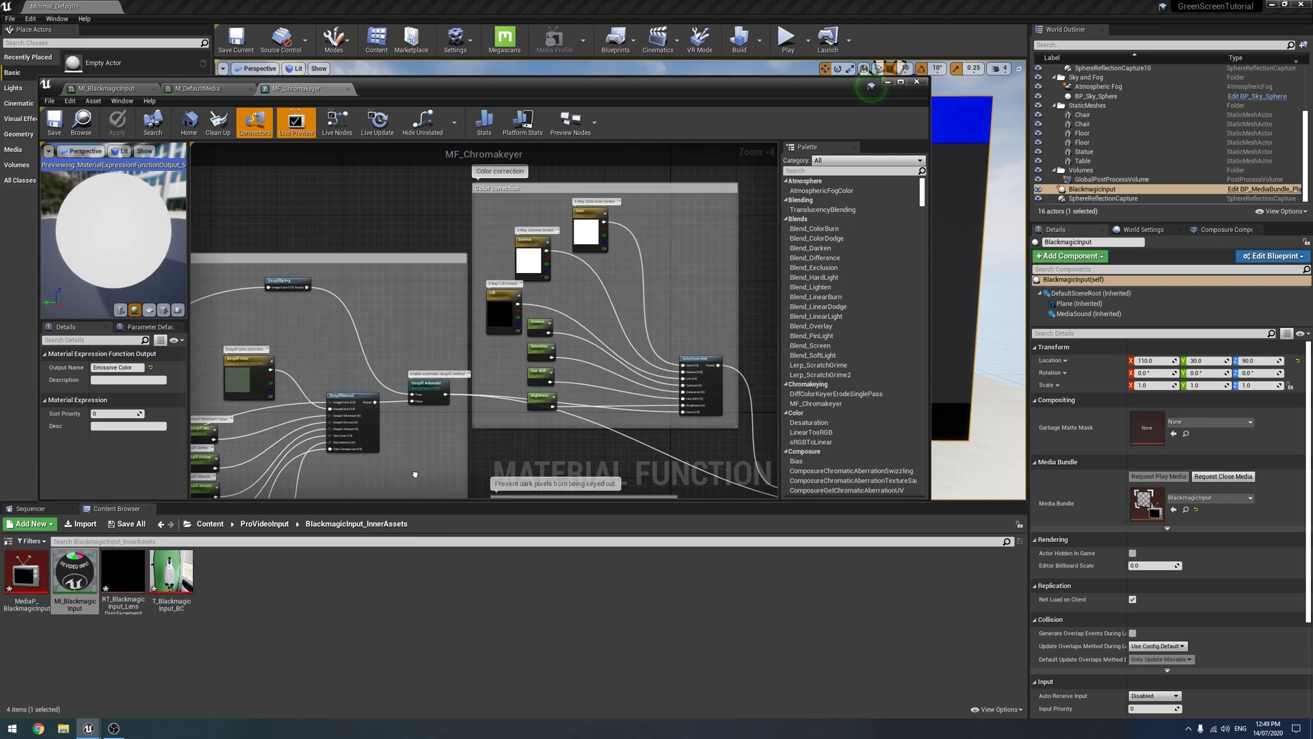
pyautogui.moveTo(673, 492); pyautogui.dragTo(445, 433, button='right')
pyautogui.scroll(4, 419, 367)
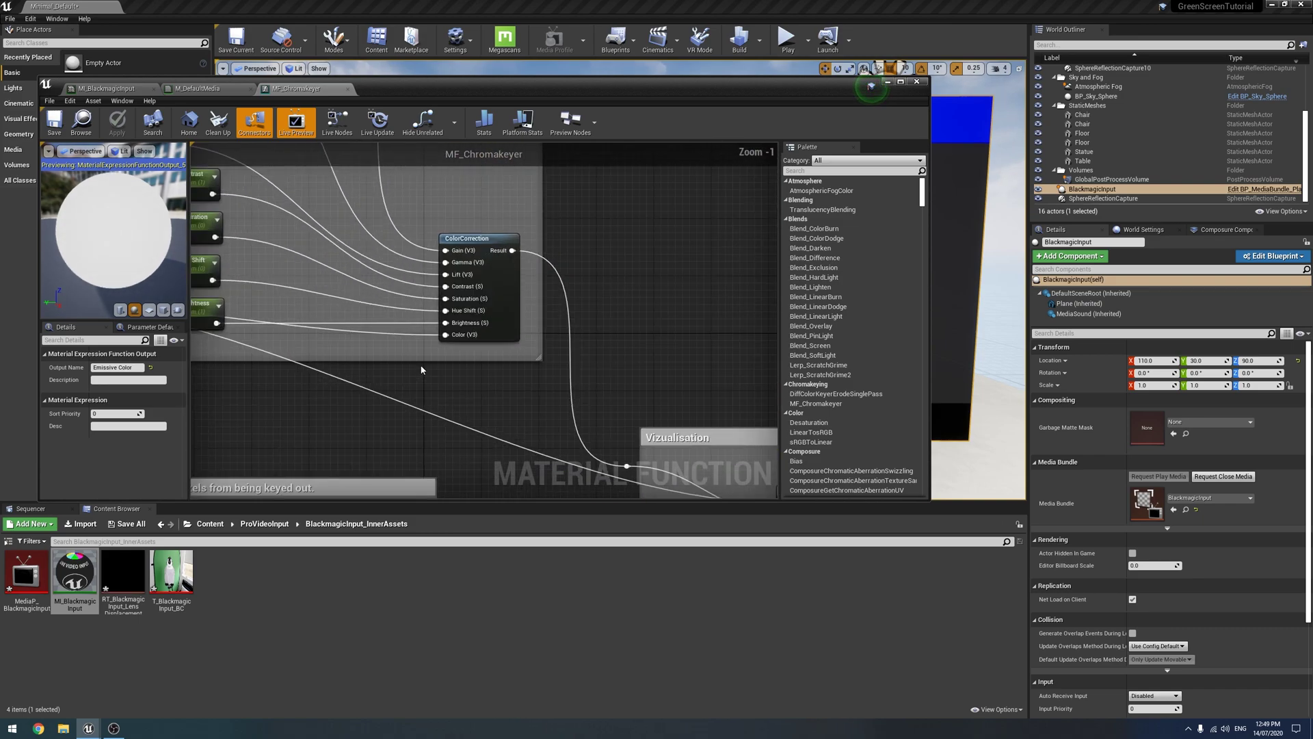
pyautogui.moveTo(349, 372); pyautogui.dragTo(506, 380, button='right')
pyautogui.scroll(-2, 465, 369)
pyautogui.moveTo(363, 416); pyautogui.dragTo(773, 267, button='right')
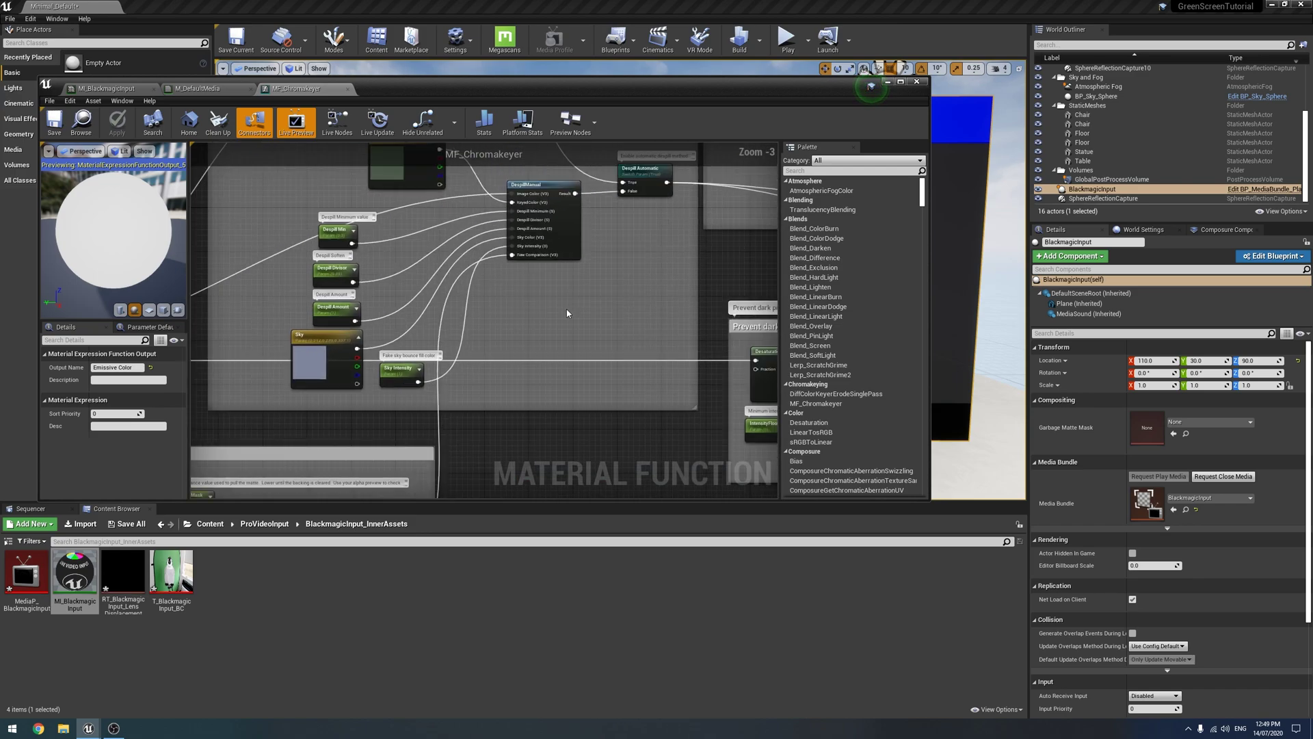
pyautogui.scroll(-2, 569, 313)
pyautogui.moveTo(519, 354); pyautogui.dragTo(662, 171, button='right')
pyautogui.scroll(4, 571, 314)
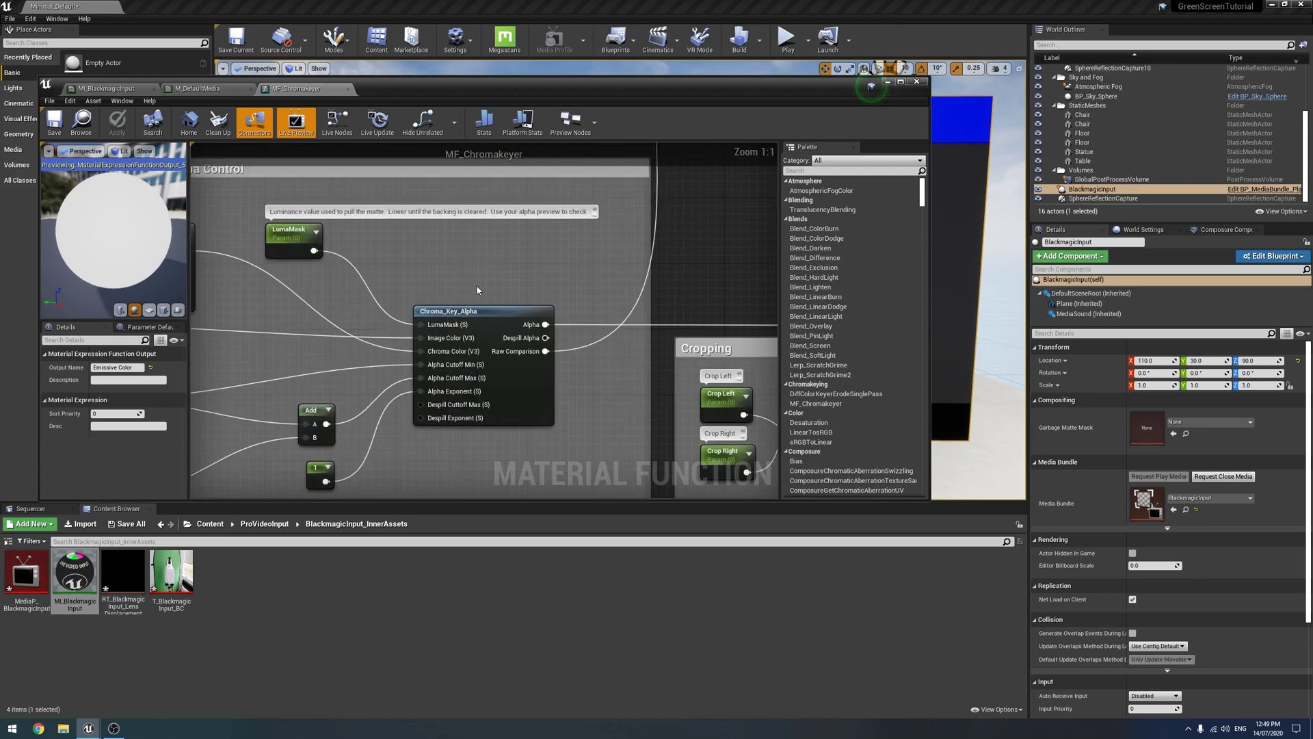
pyautogui.moveTo(477, 290); pyautogui.dragTo(474, 268, button='right')
pyautogui.doubleClick(486, 252)
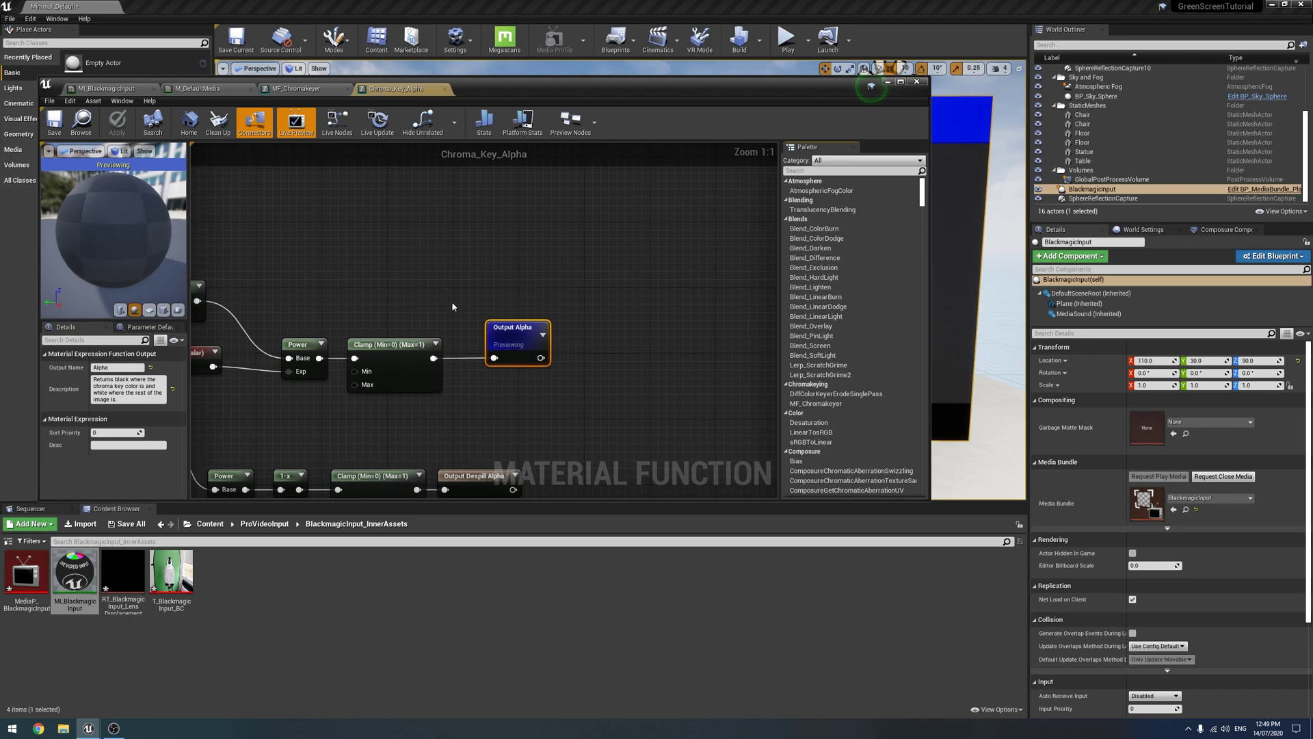
# Step: Examine the node network of Chroma_Key_Alpha, including the contents of its VectorLength function
pyautogui.moveTo(418, 234); pyautogui.dragTo(606, 292, button='right')
pyautogui.scroll(5, 605, 291)
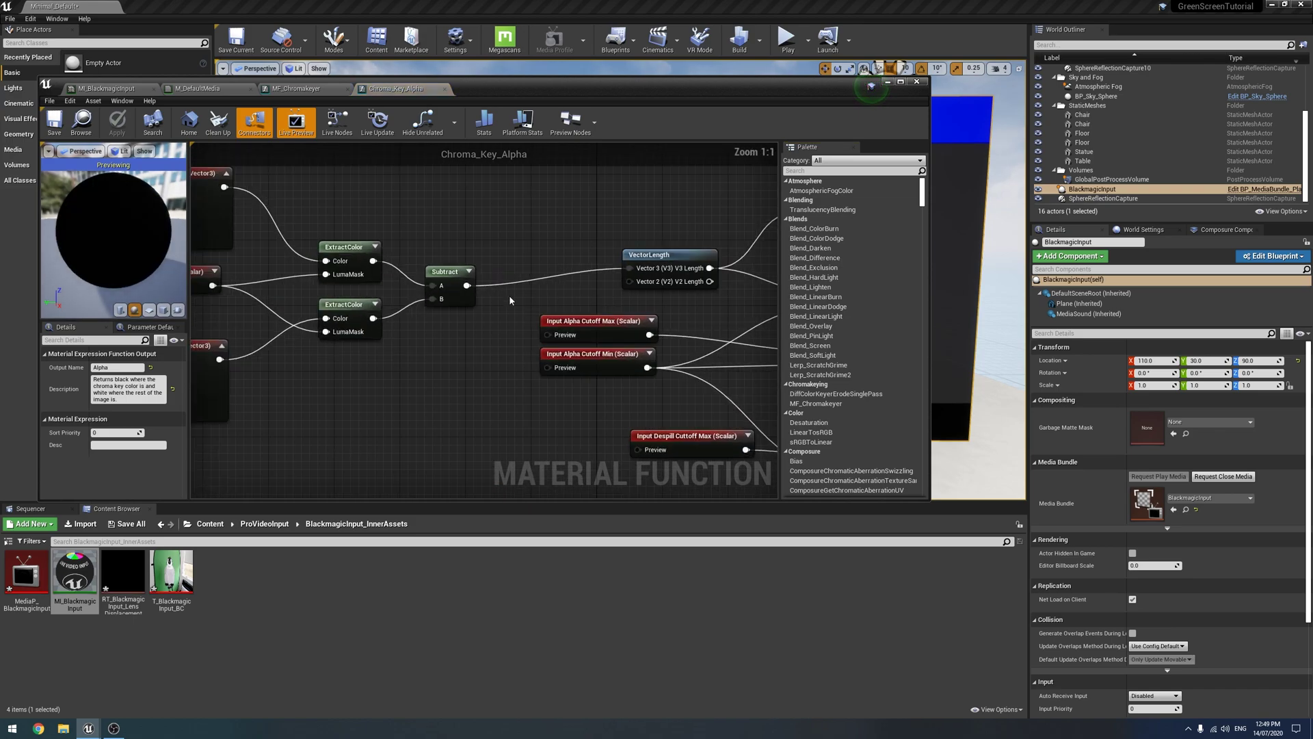
pyautogui.moveTo(429, 321); pyautogui.dragTo(395, 275, button='right')
pyautogui.moveTo(500, 368); pyautogui.dragTo(213, 410, button='right')
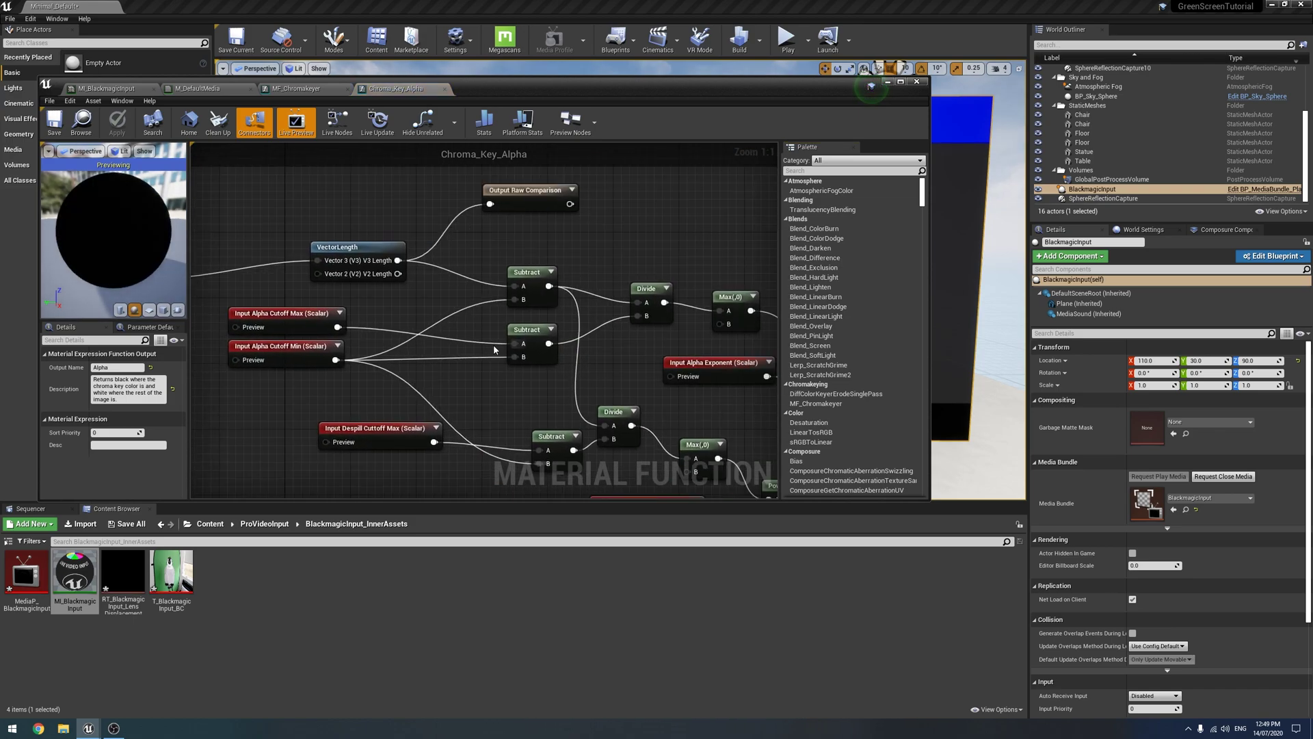
pyautogui.moveTo(516, 342); pyautogui.dragTo(253, 263, button='right')
pyautogui.moveTo(587, 345); pyautogui.dragTo(550, 378, button='right')
pyautogui.moveTo(330, 320); pyautogui.dragTo(616, 346, button='right')
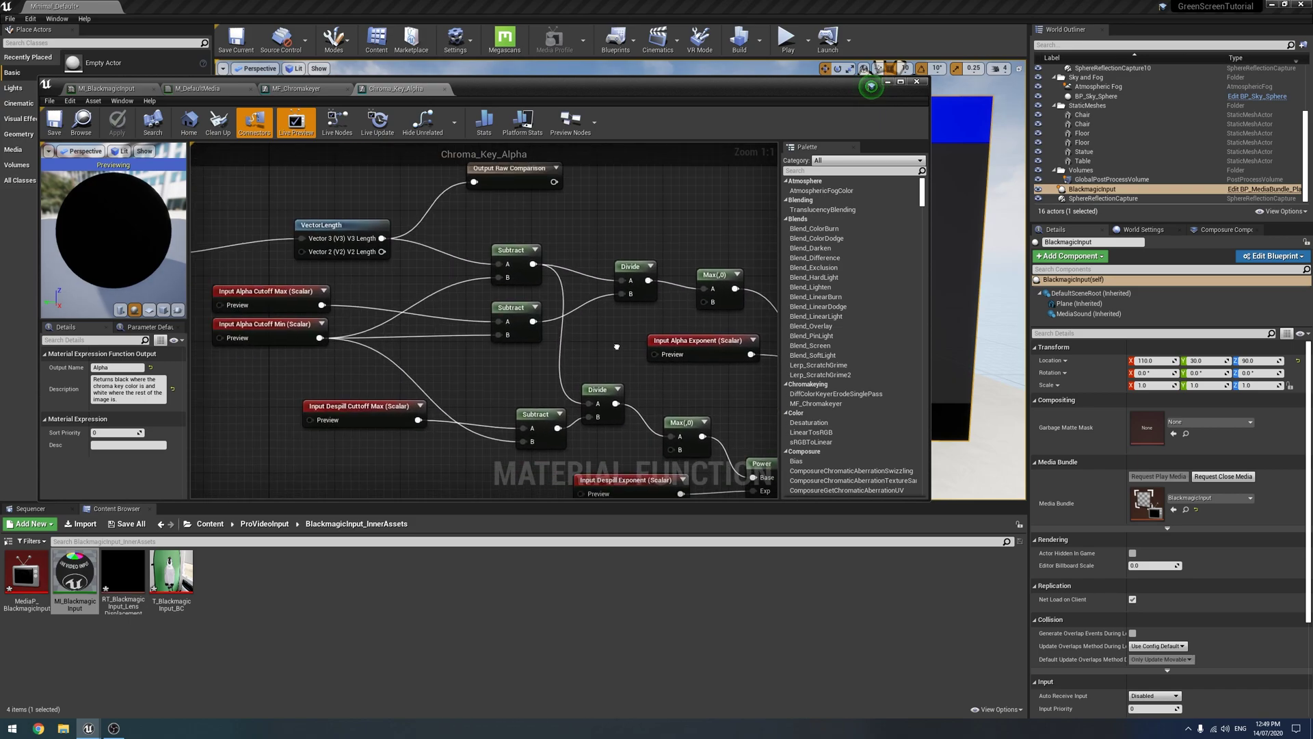
pyautogui.doubleClick(319, 229)
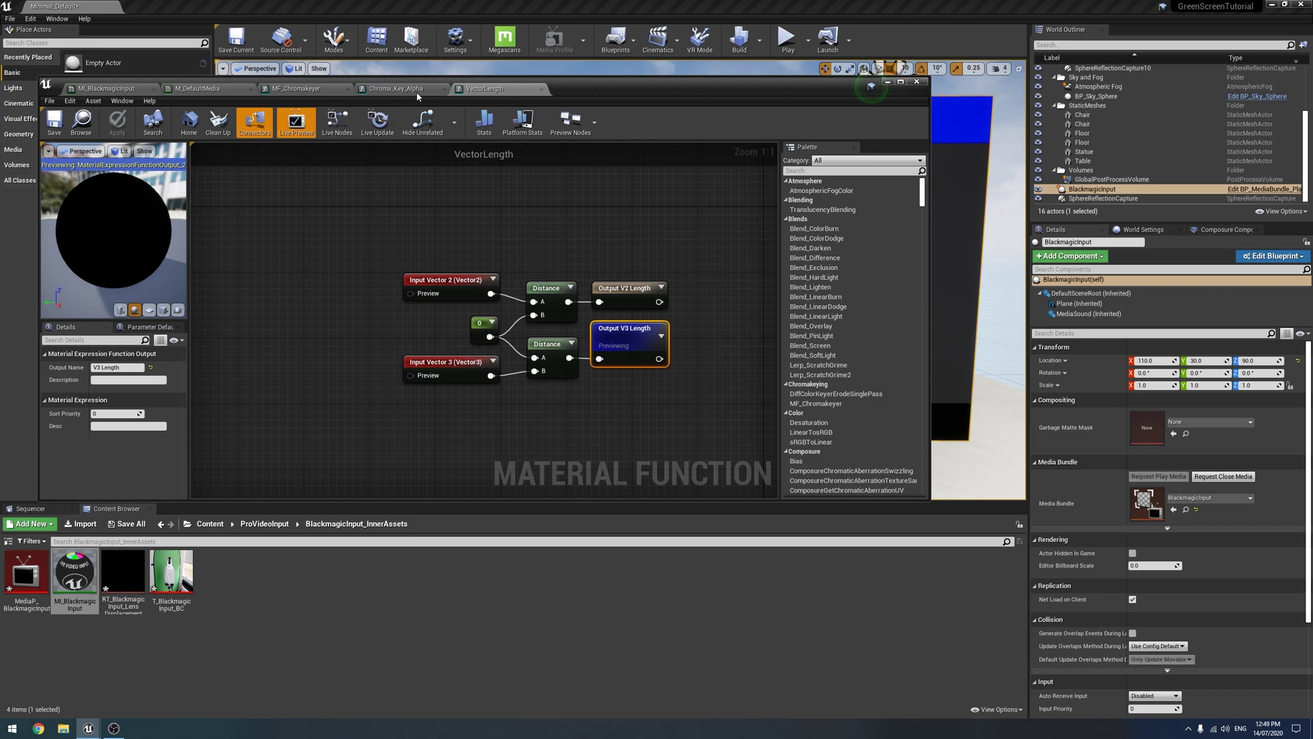
pyautogui.click(415, 90)
pyautogui.scroll(-5, 520, 274)
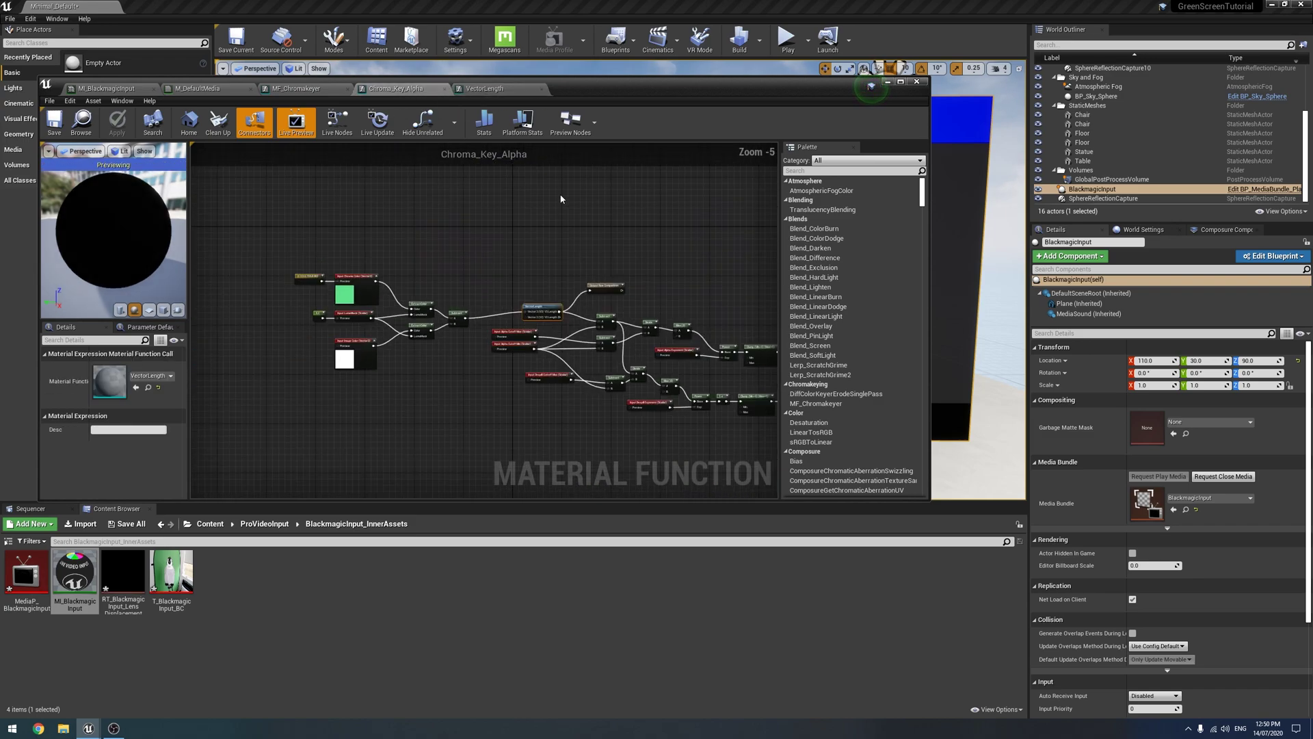
# Step: Close the nested material functions and the M_DefaultMedia parent material to return to the MI_BlackmagicInput instance
pyautogui.click(445, 90)
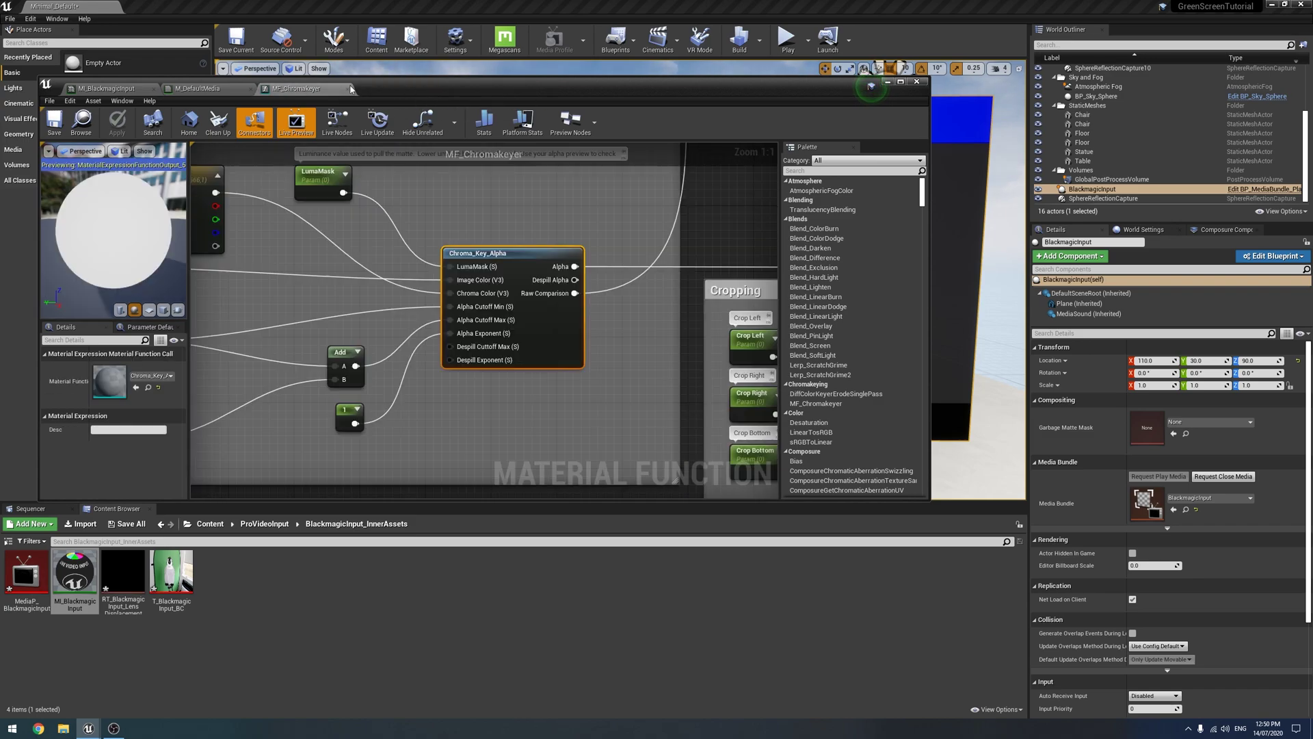
pyautogui.click(350, 88)
pyautogui.click(251, 90)
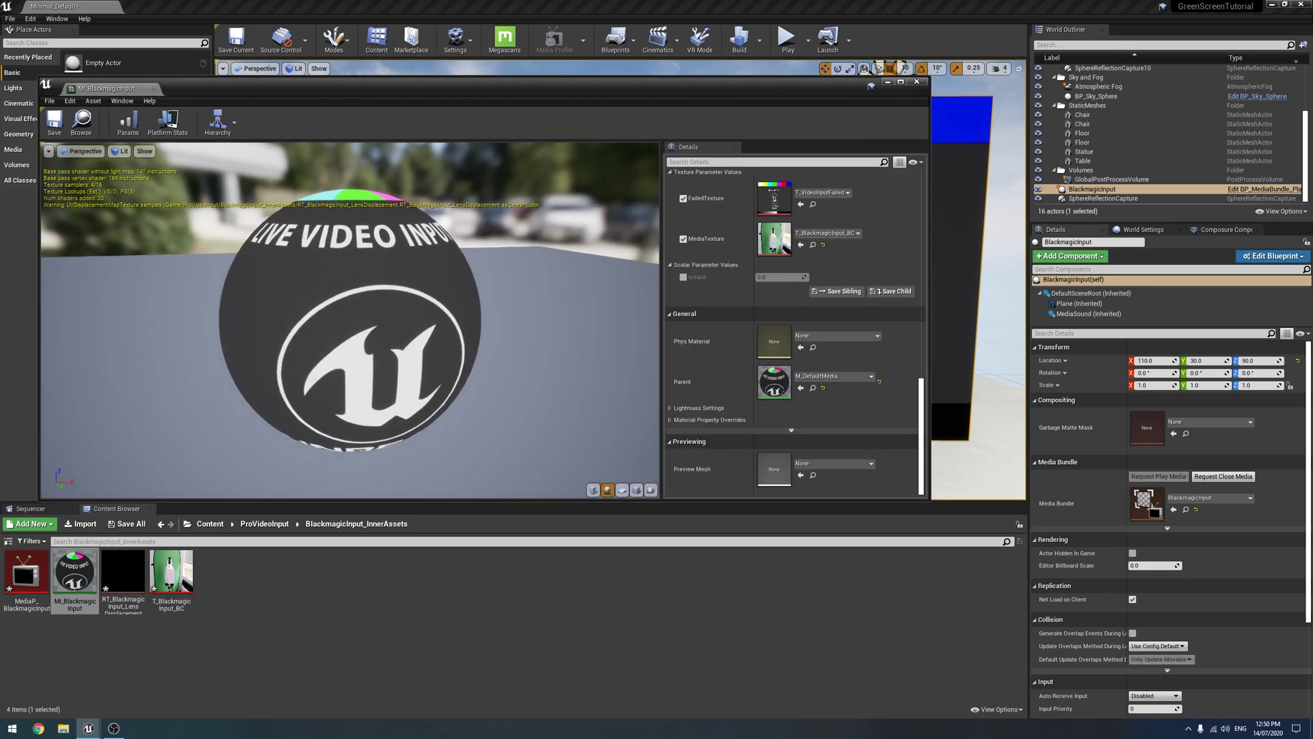
# Step: Close the MI_BlackmagicInput editor and request media playback on the BlackmagicInput actor to check the keyed live feed
pyautogui.click(917, 82)
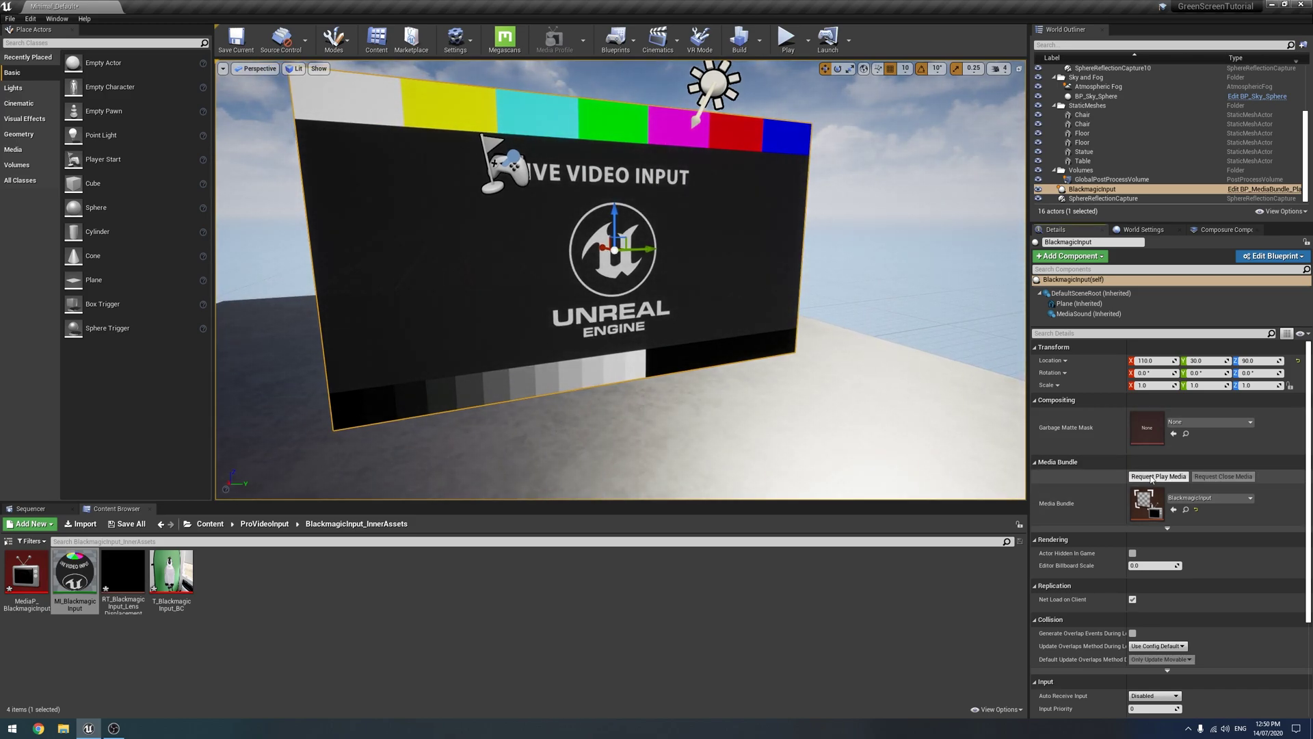
pyautogui.click(1152, 476)
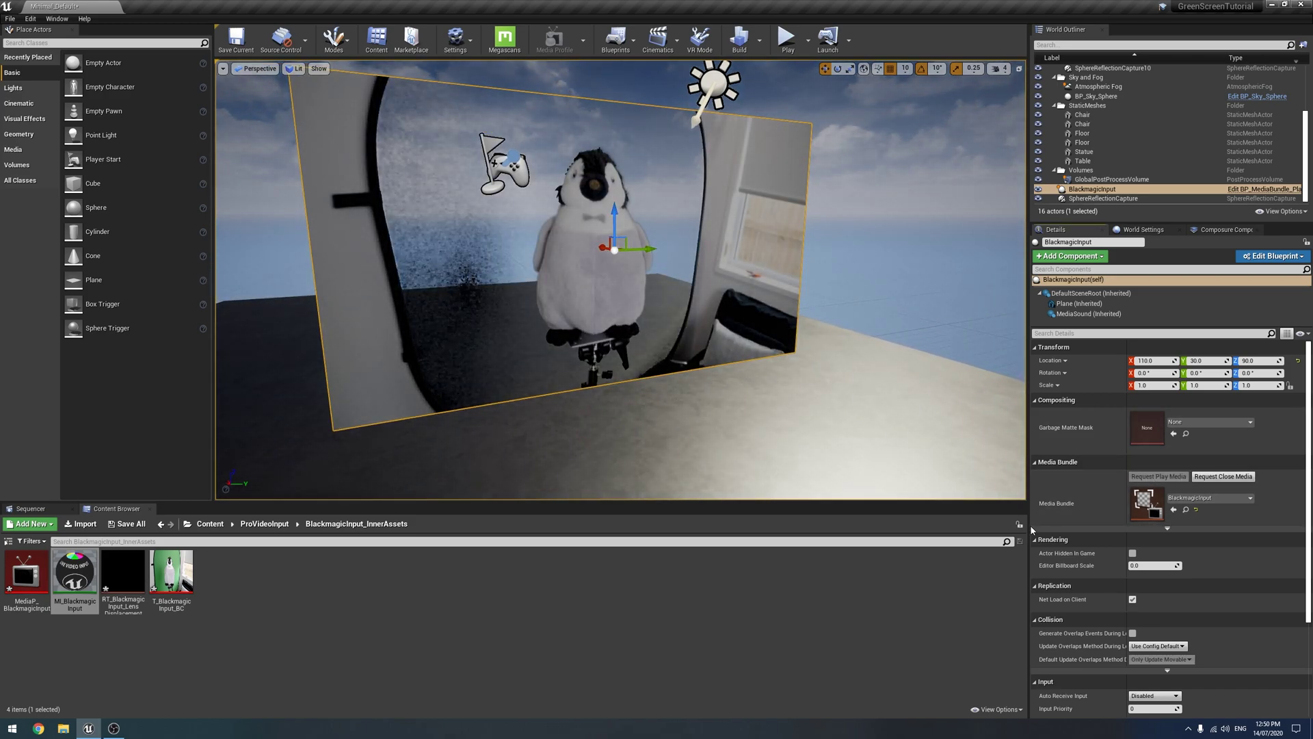
pyautogui.moveTo(948, 426); pyautogui.dragTo(978, 443, button='right')
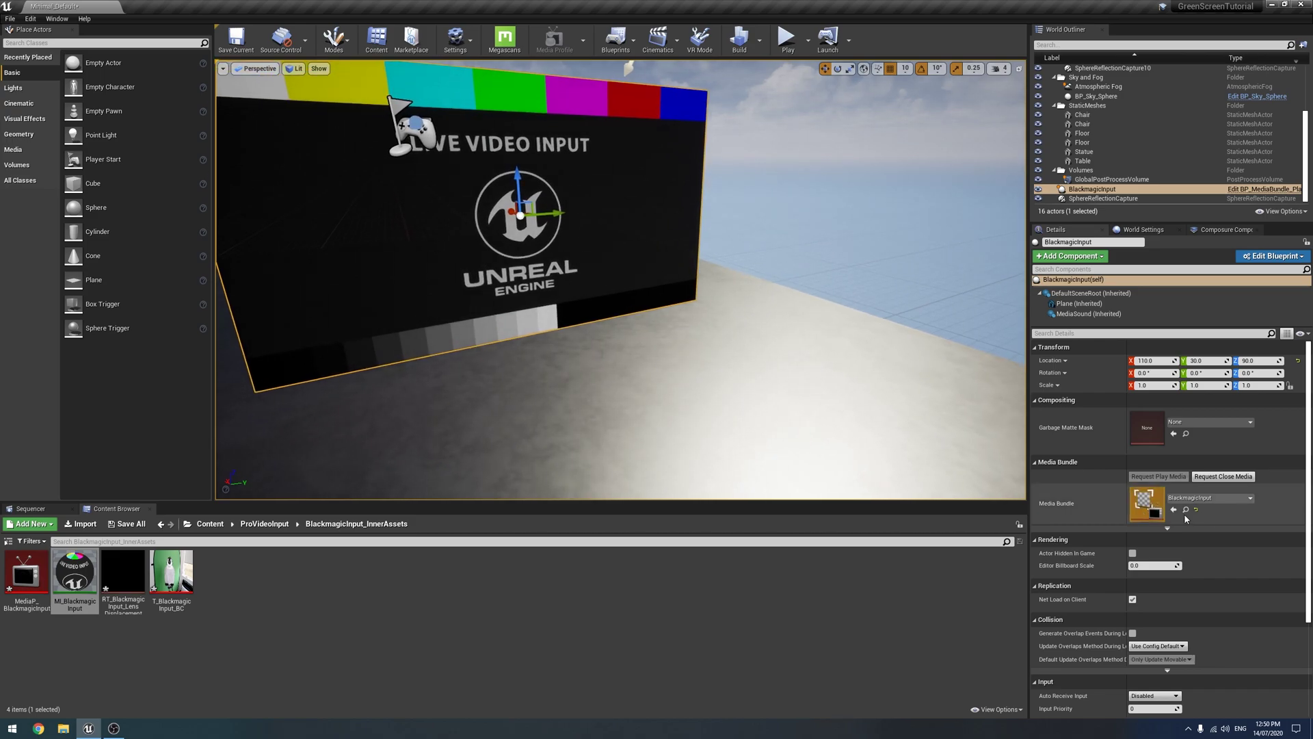
pyautogui.click(1163, 478)
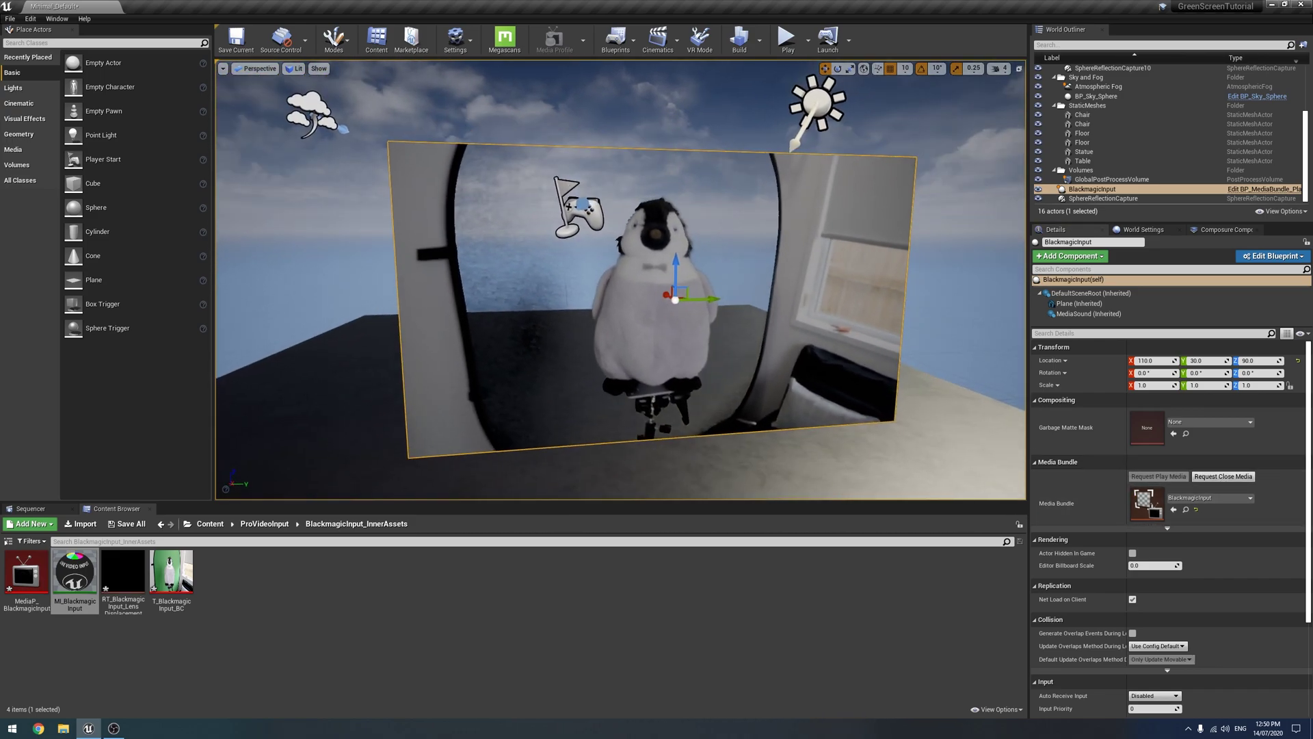
pyautogui.moveTo(944, 424)
pyautogui.mouseDown(button='right')
pyautogui.moveTo(909, 423)
pyautogui.moveTo(951, 448)
pyautogui.mouseUp(button='right')
pyautogui.moveTo(561, 496); pyautogui.dragTo(548, 480, button='right')
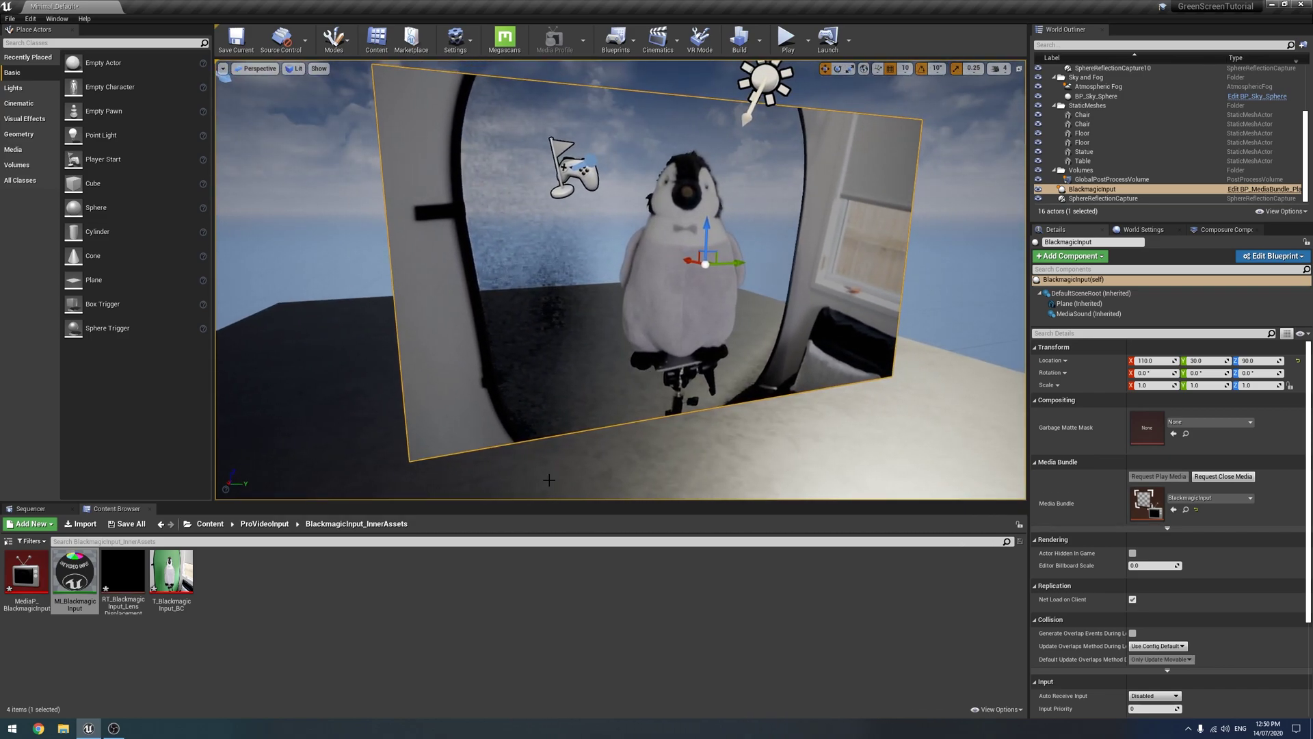
# Step: Return the Content Browser to the ProVideoInput folder and bring up the Composure Compositing element list
pyautogui.click(215, 525)
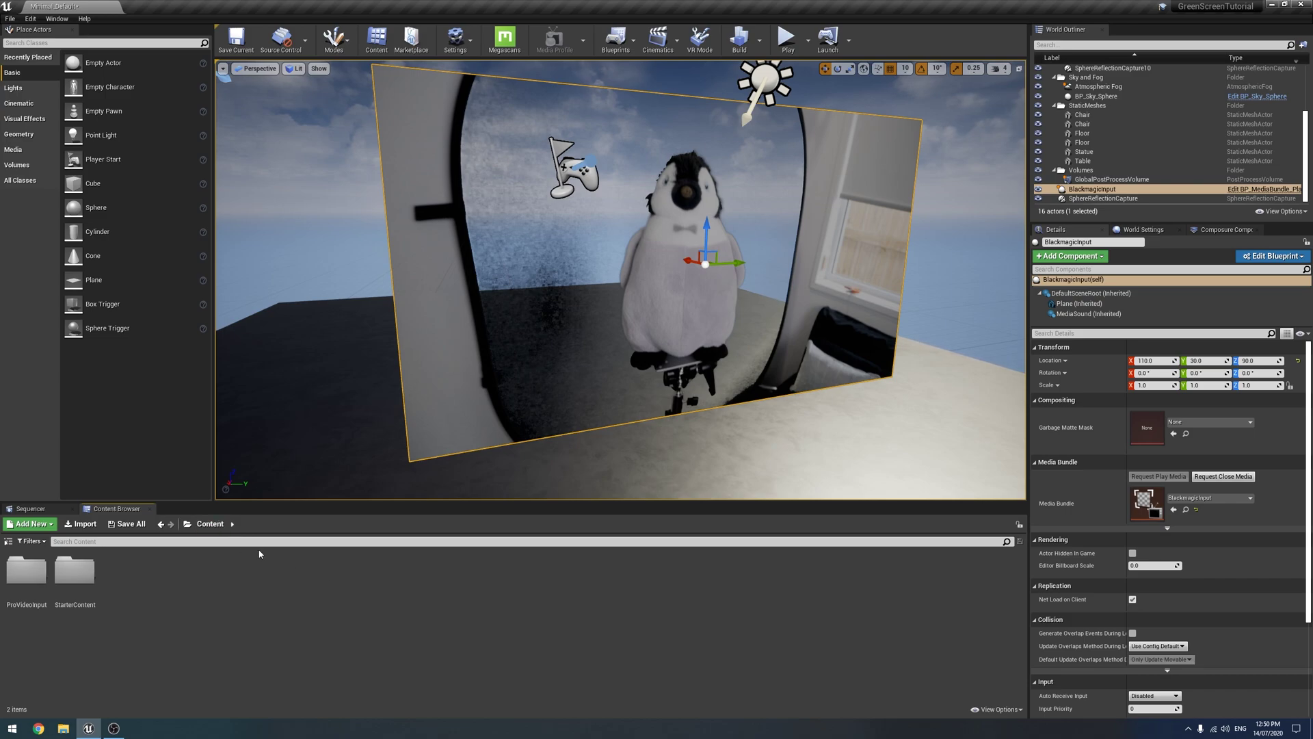
pyautogui.doubleClick(35, 573)
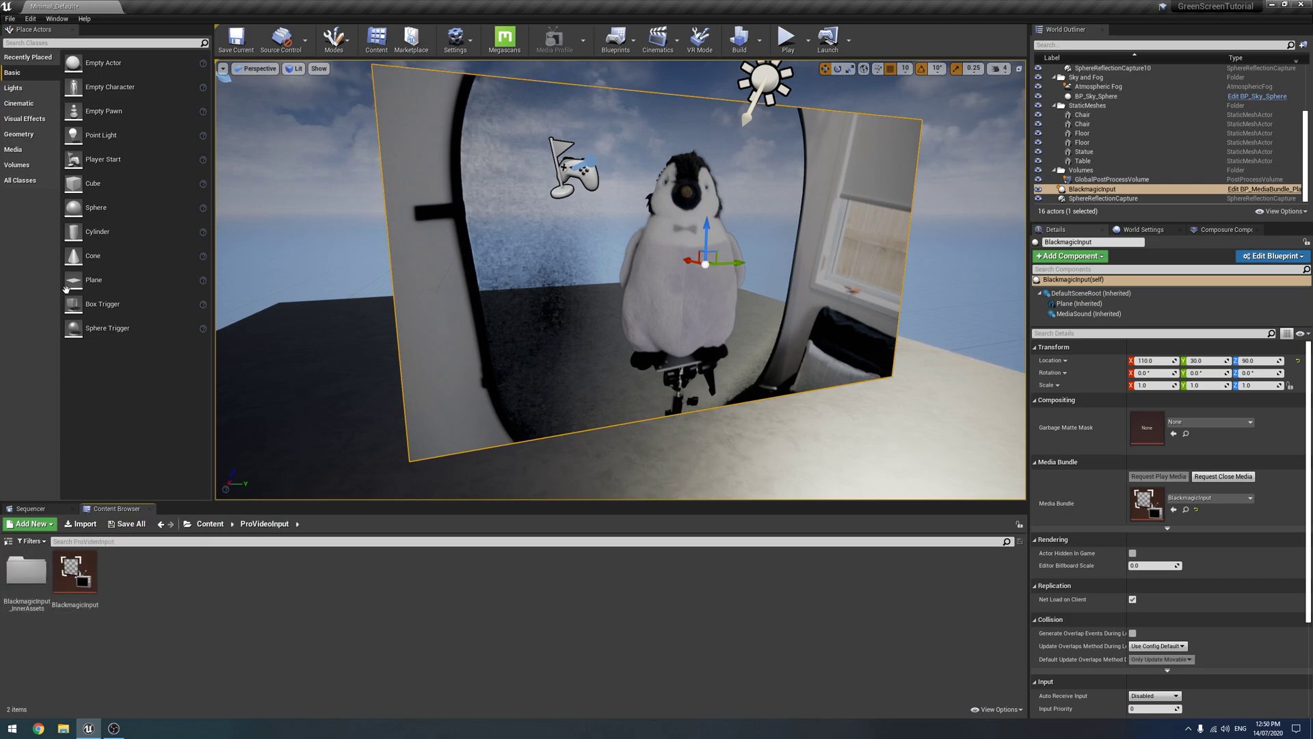
pyautogui.click(57, 19)
pyautogui.moveTo(79, 39)
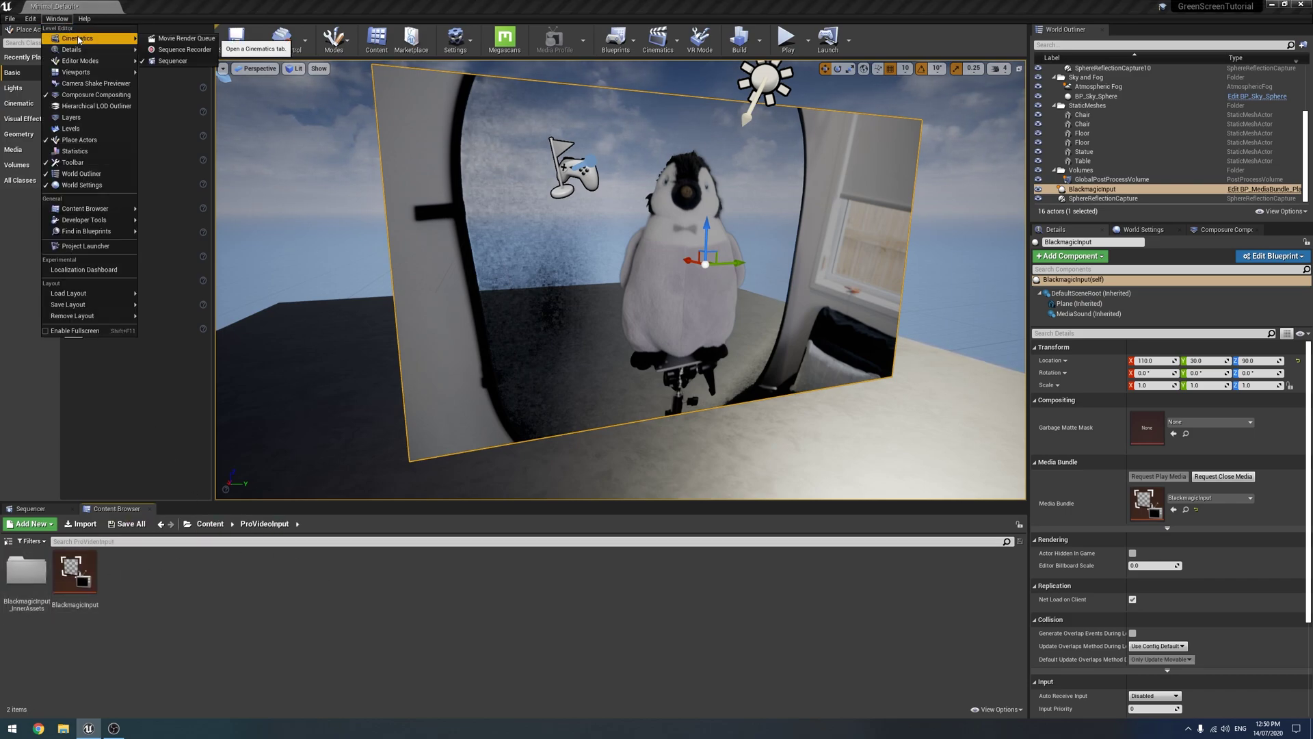
pyautogui.click(1224, 231)
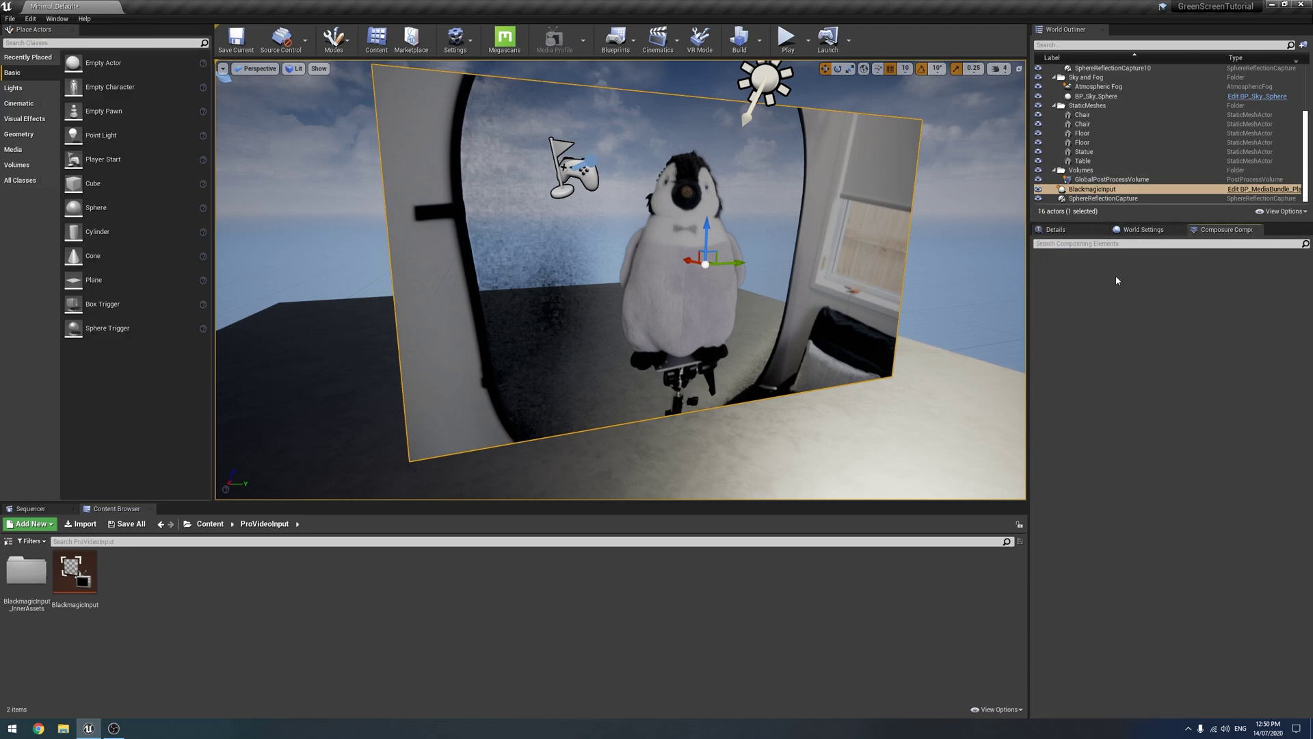
# Step: Delete the BlackmagicInput video plane from the level
pyautogui.moveTo(577, 233); pyautogui.dragTo(663, 272, button='right')
pyautogui.click(578, 234)
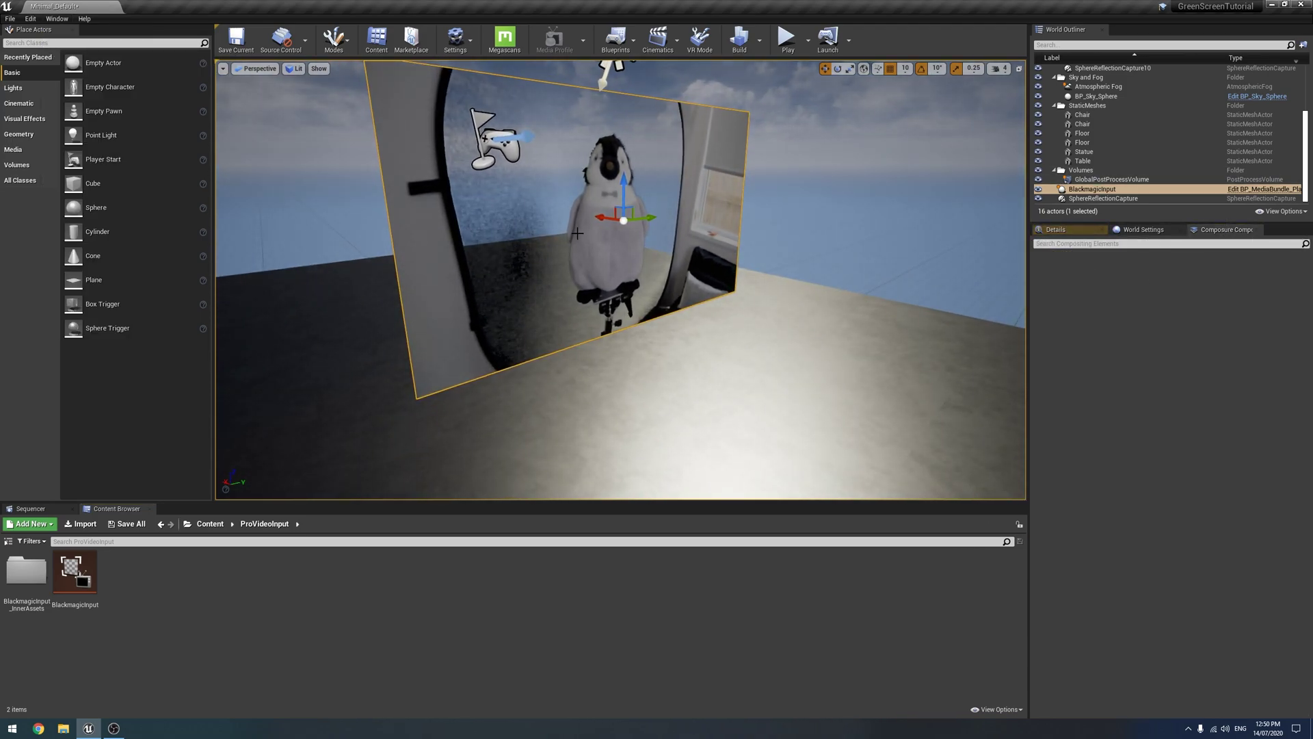
pyautogui.press('Delete')
pyautogui.moveTo(576, 233); pyautogui.dragTo(577, 233, button='right')
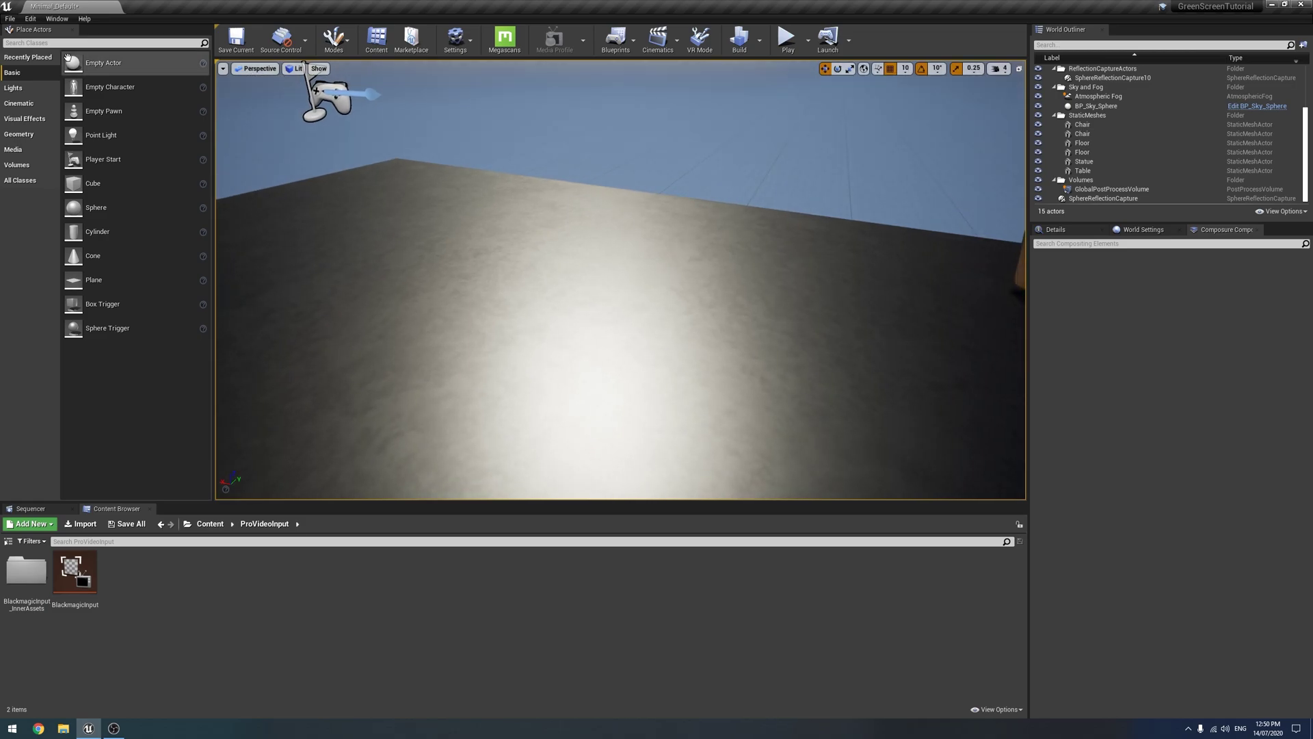
# Step: Place a Cine Camera Actor in the level facing the table and chairs, and raise it above the floor
pyautogui.click(70, 42)
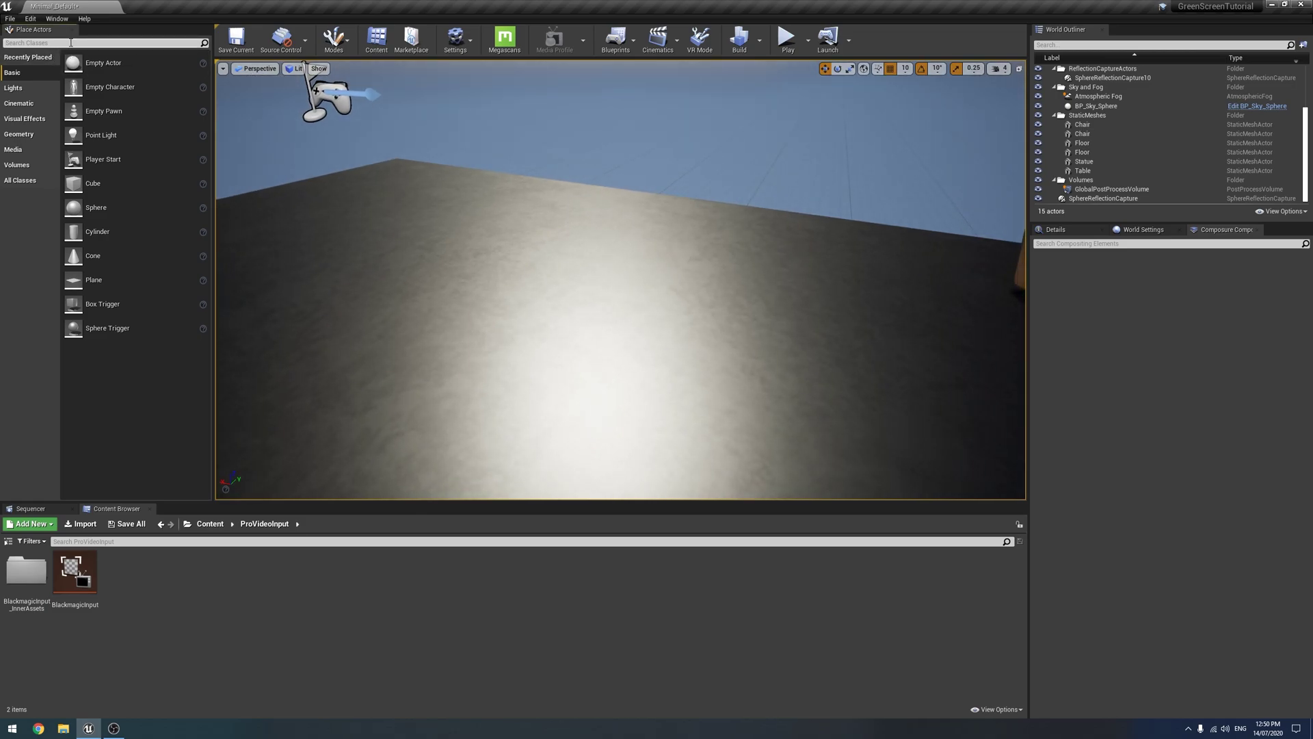
pyautogui.write('Cin')
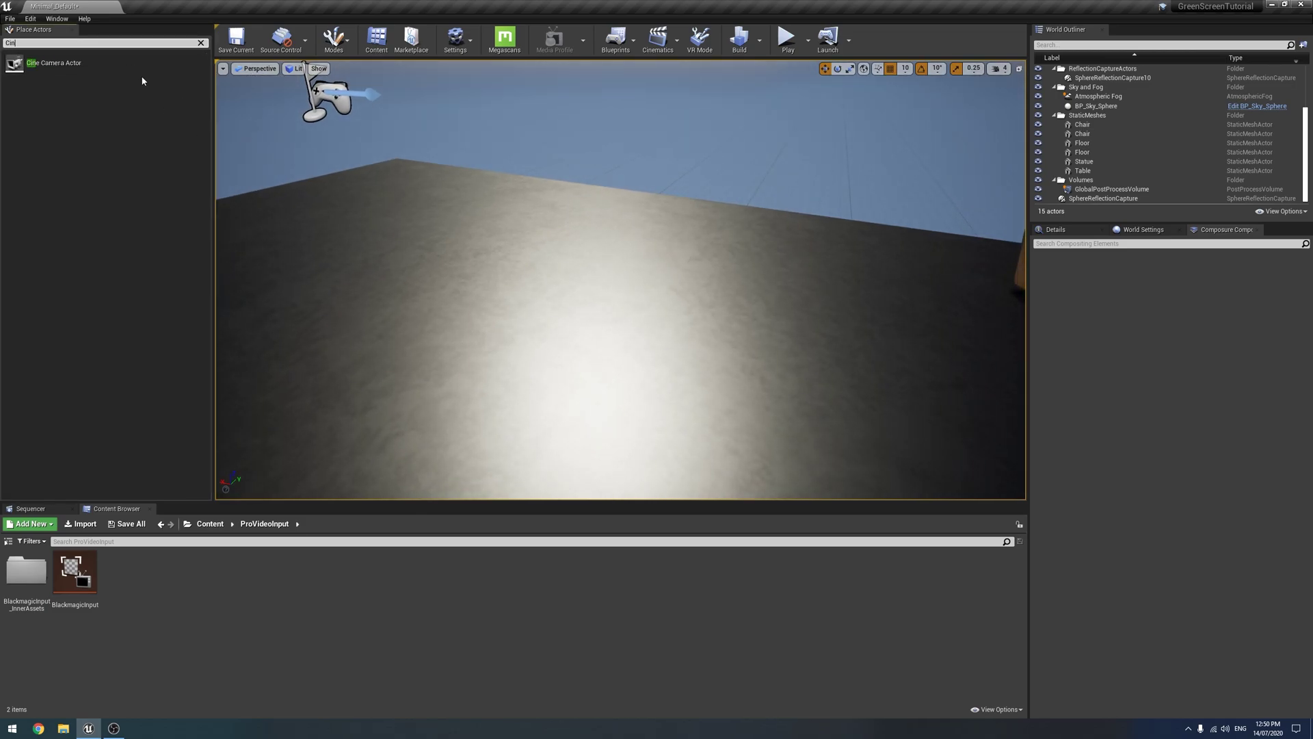
pyautogui.moveTo(55, 63); pyautogui.dragTo(400, 253)
pyautogui.moveTo(438, 273); pyautogui.dragTo(707, 250, button='right')
pyautogui.press('w')
pyautogui.moveTo(574, 284); pyautogui.dragTo(575, 114)
pyautogui.moveTo(581, 158); pyautogui.dragTo(464, 253, button='right')
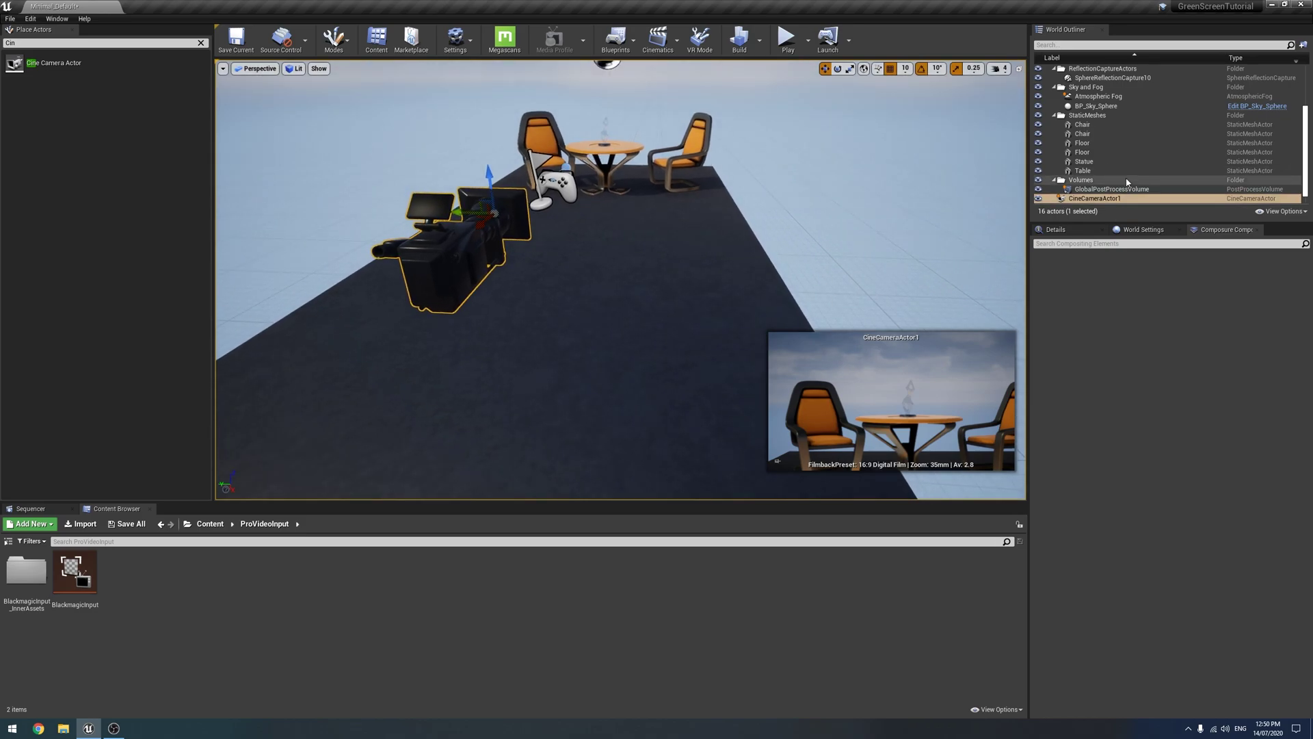
# Step: Set the cine camera's current focal length to 15 mm and check the wider framing of the table and chairs
pyautogui.click(1056, 229)
pyautogui.scroll(-3, 1162, 397)
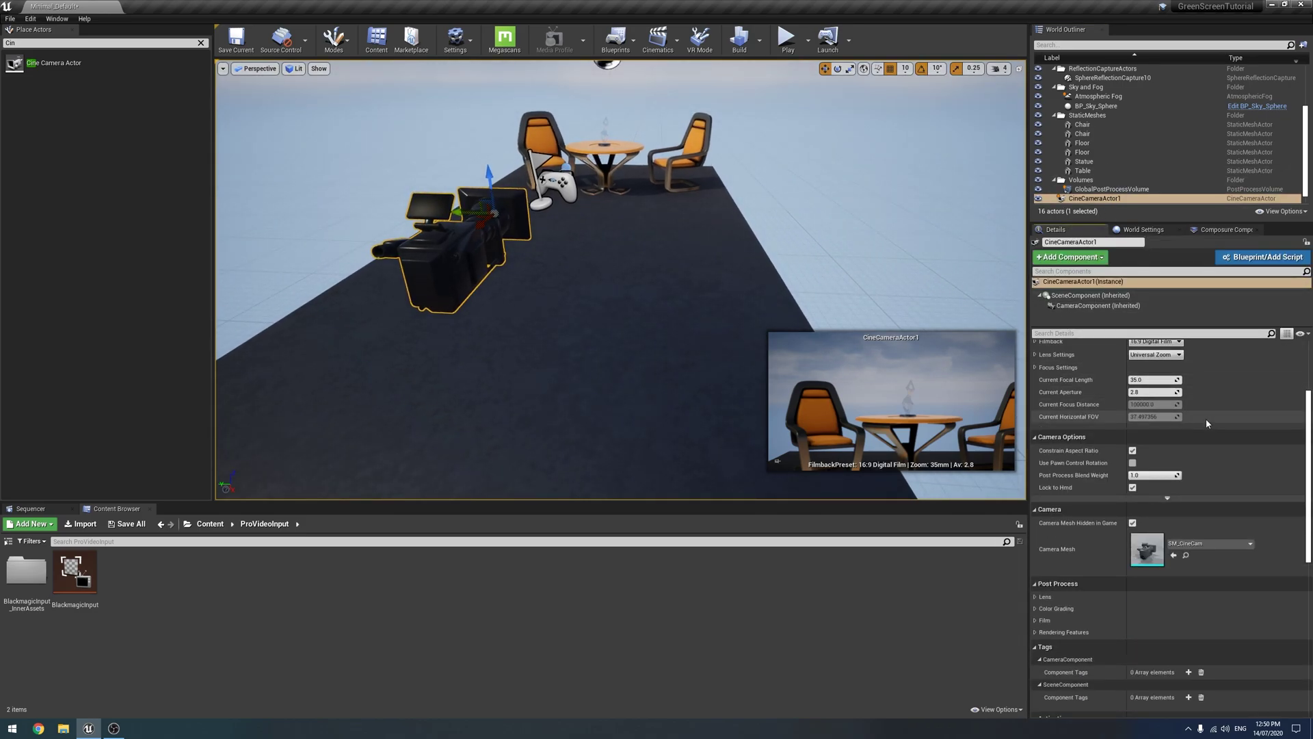
pyautogui.write('15')
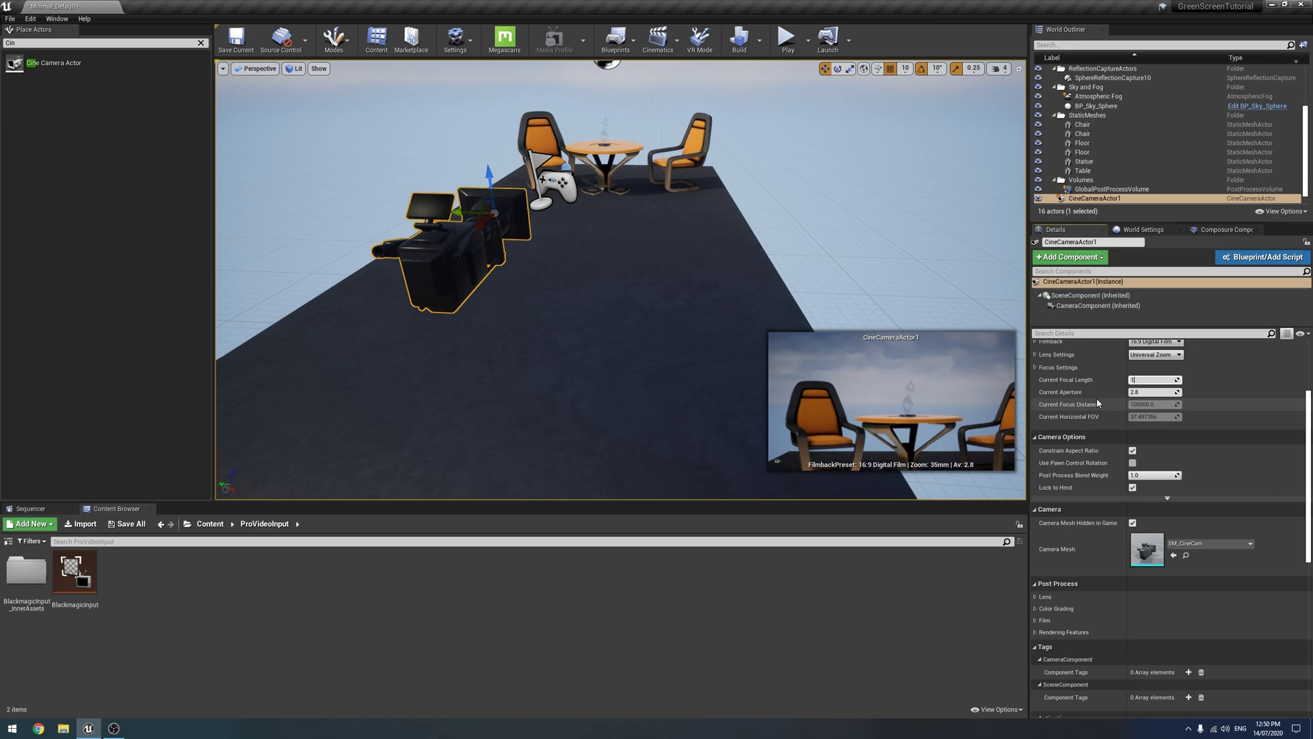
pyautogui.press('Return')
pyautogui.moveTo(484, 337); pyautogui.dragTo(616, 355, button='right')
pyautogui.moveTo(621, 175)
pyautogui.mouseDown(button='right')
pyautogui.moveTo(506, 161)
pyautogui.moveTo(621, 175)
pyautogui.mouseUp(button='right')
pyautogui.press('a')
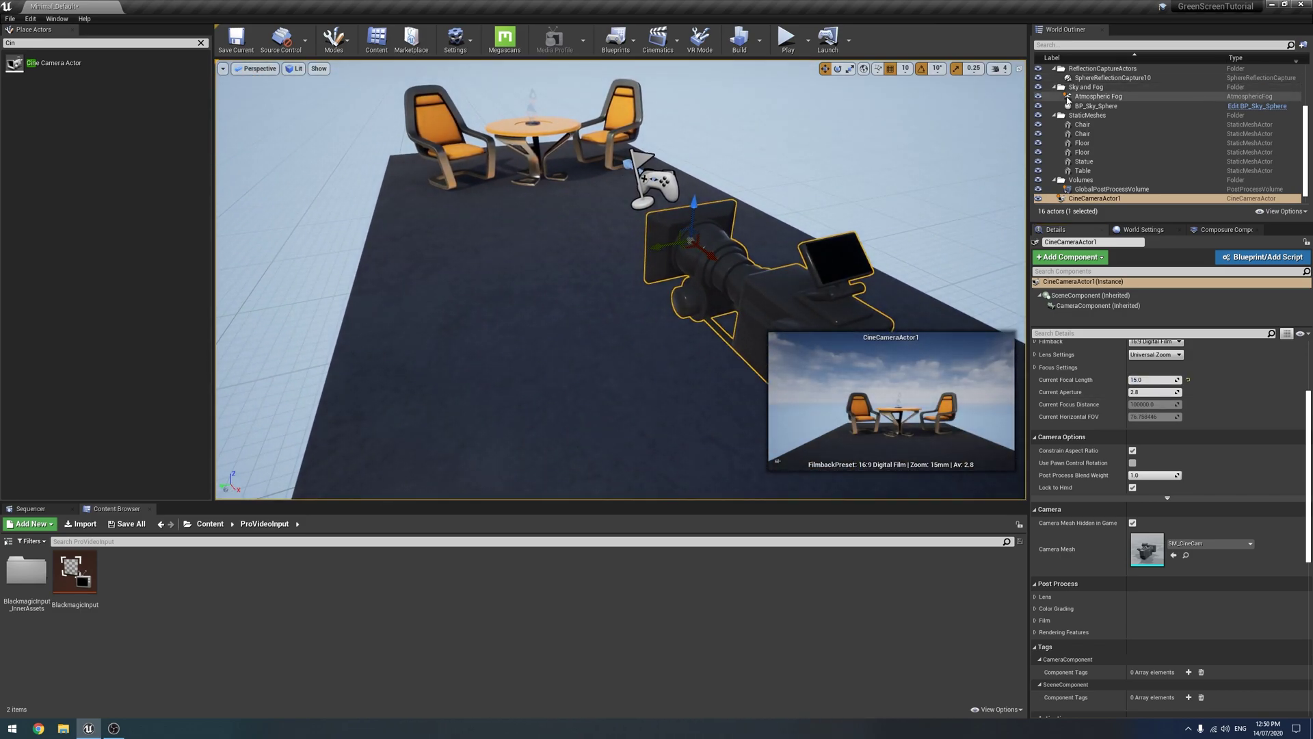
# Step: Create a new Composure comp and name it Keyer
pyautogui.click(1227, 229)
pyautogui.rightClick(1140, 270)
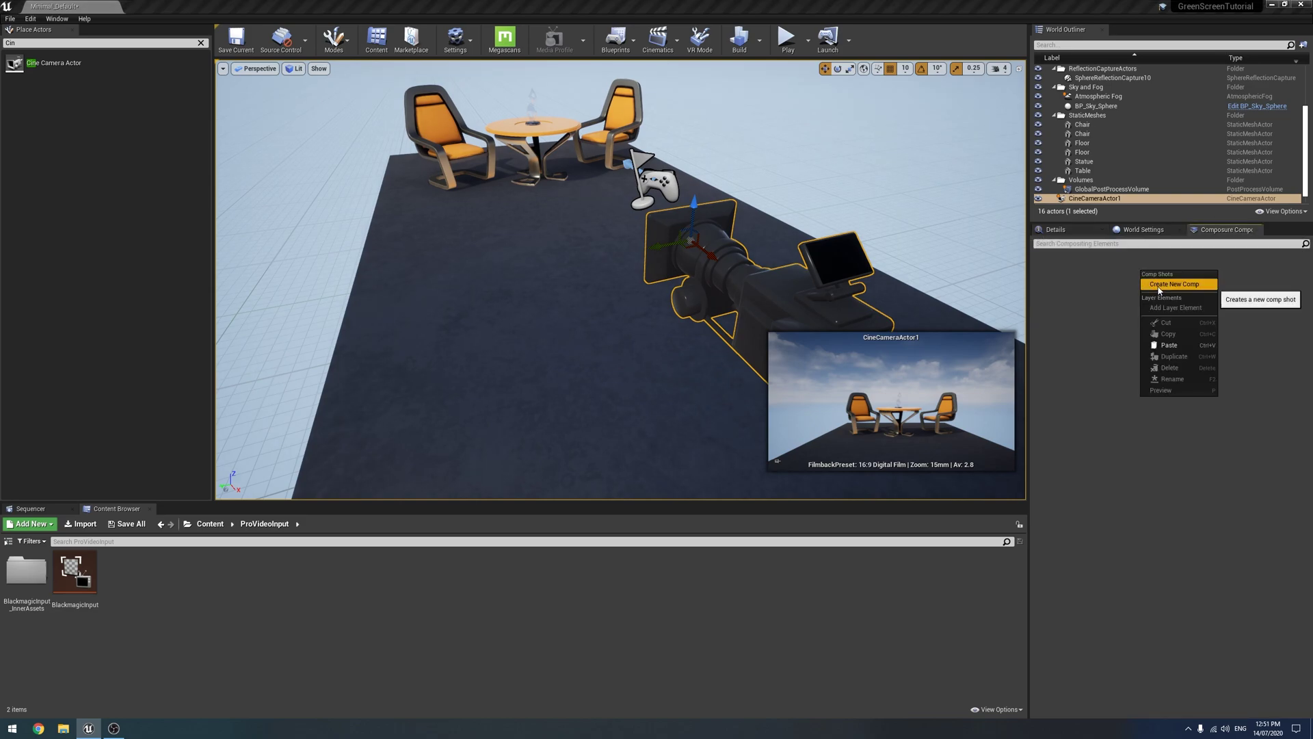
pyautogui.click(1172, 284)
pyautogui.click(547, 282)
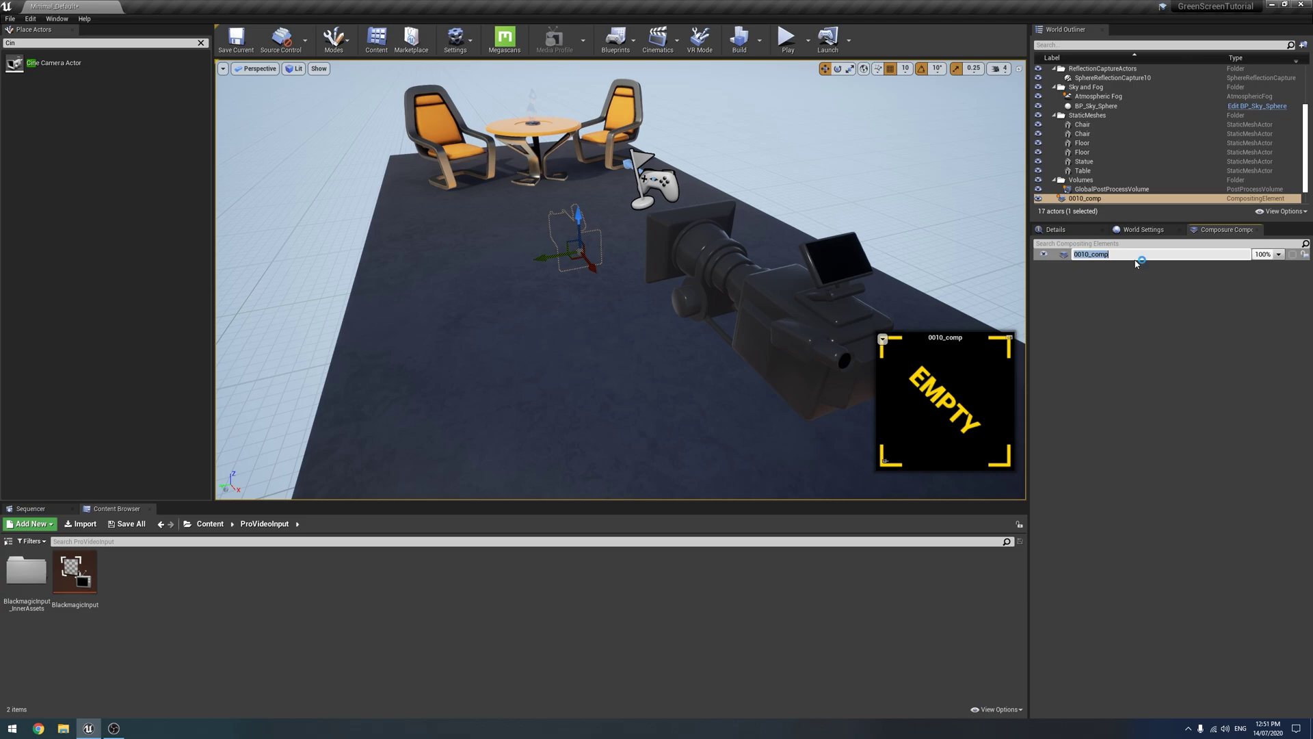
pyautogui.write('Keyer')
pyautogui.press('Return')
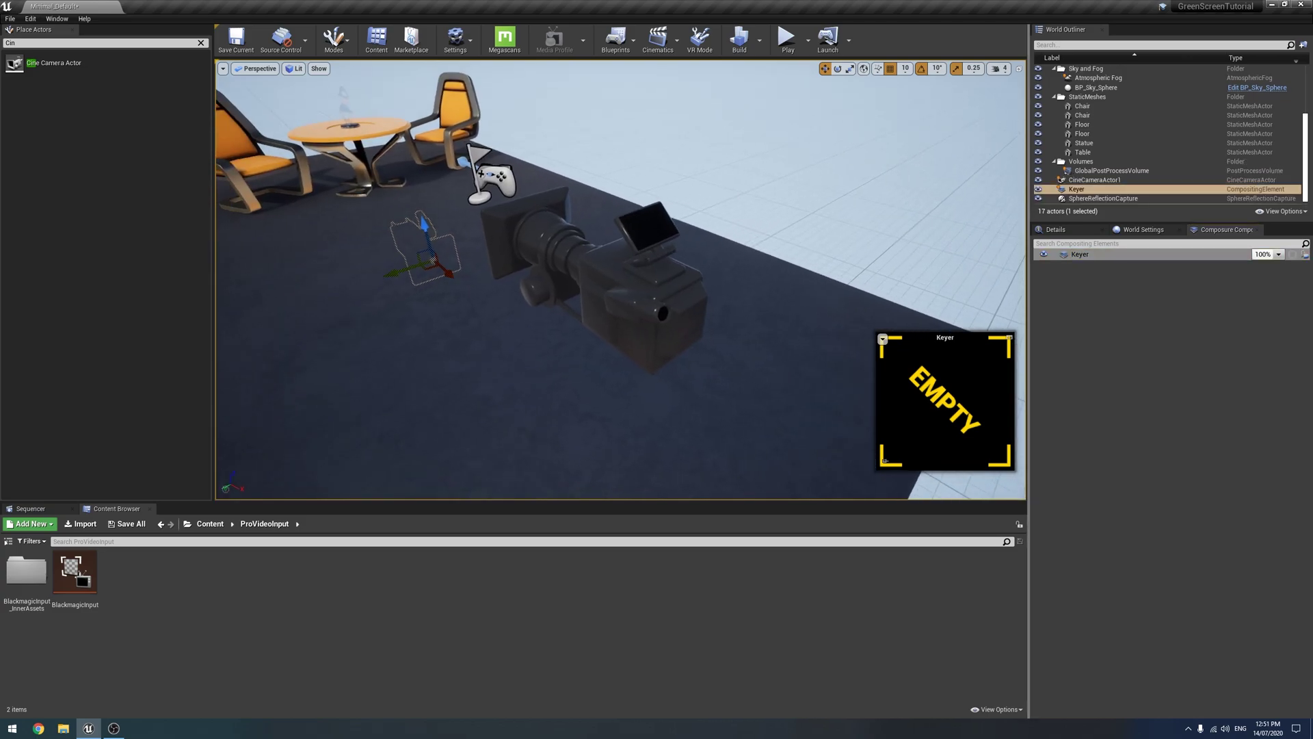
# Step: Add a CG Layer element to the Keyer comp and display the new layer's details
pyautogui.rightClick(1146, 257)
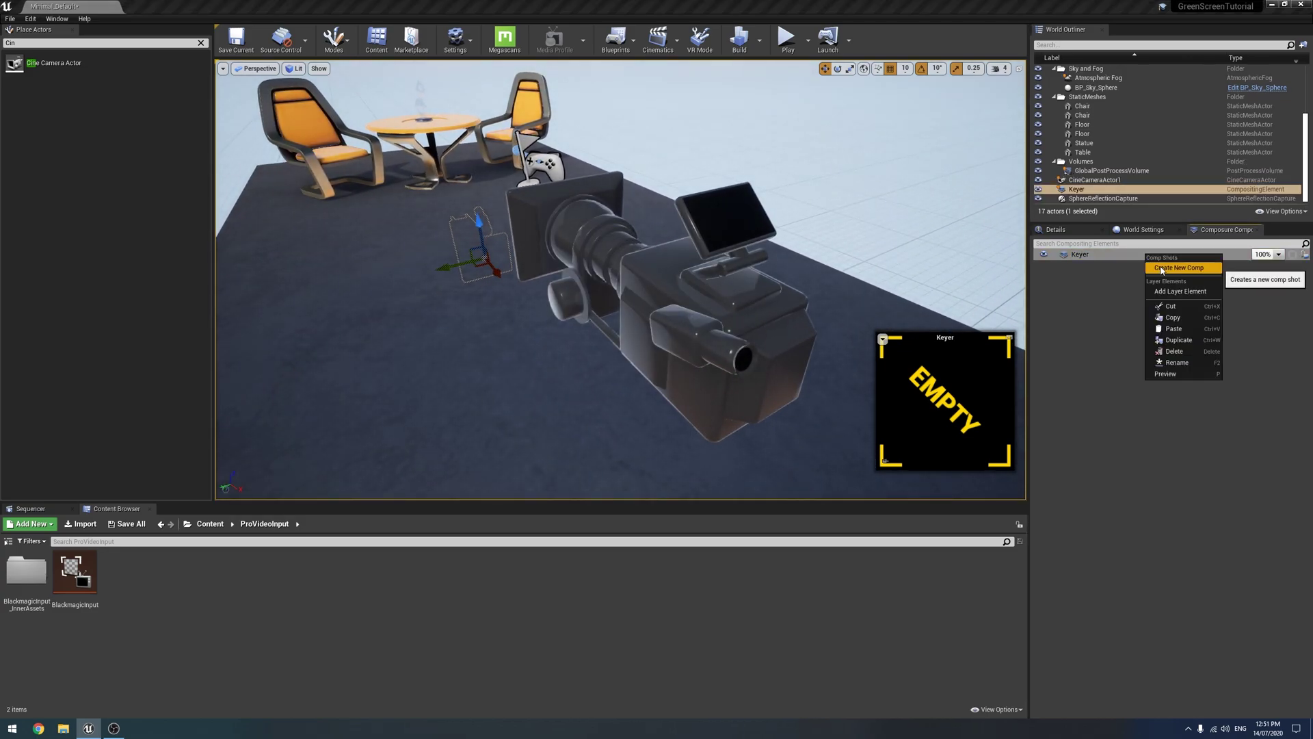
pyautogui.click(1166, 292)
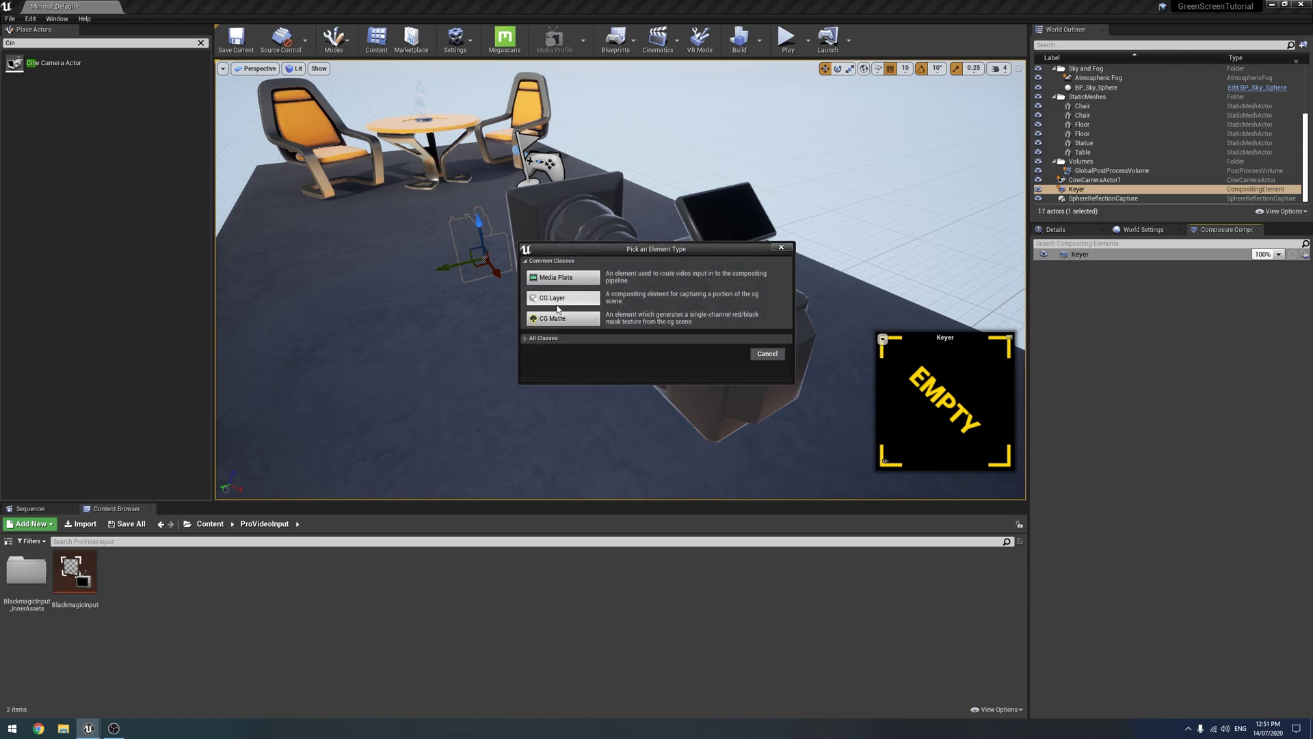
pyautogui.click(557, 299)
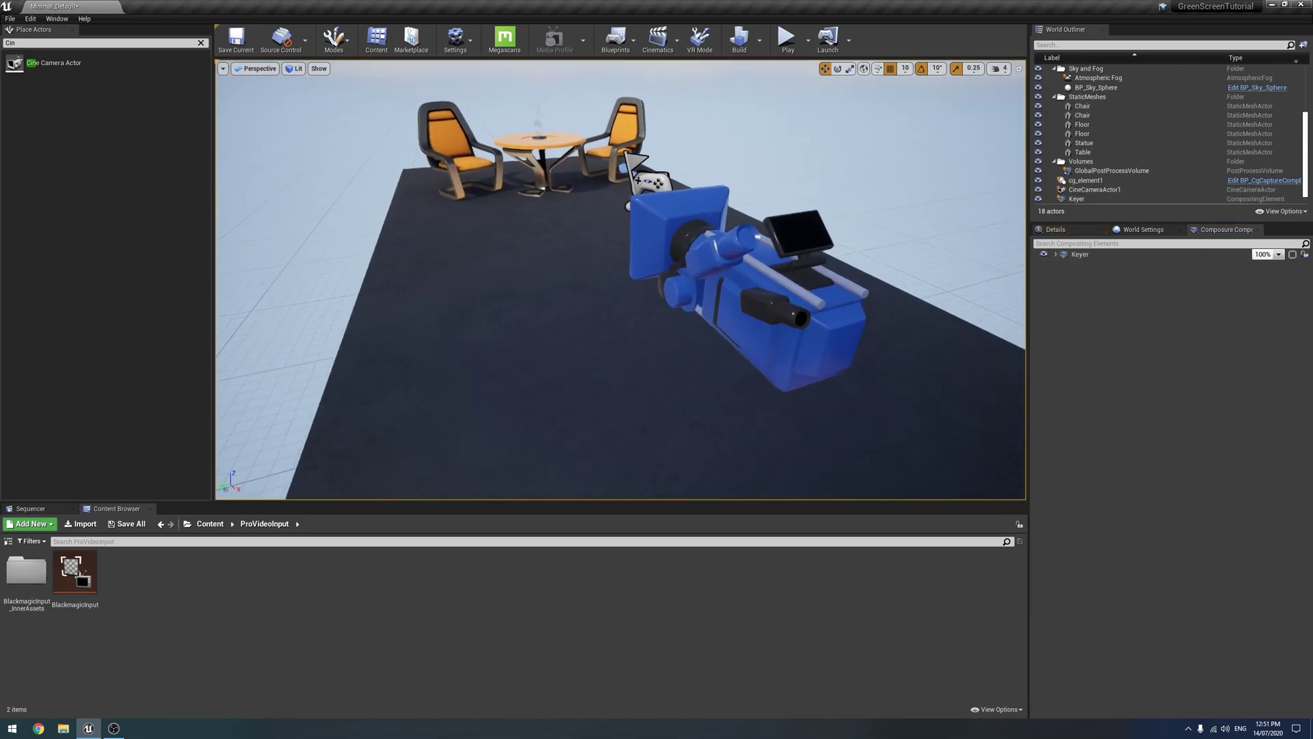
pyautogui.keyDown('alt'); pyautogui.moveTo(657, 294); pyautogui.dragTo(643, 325); pyautogui.keyUp('alt')
pyautogui.click(1057, 256)
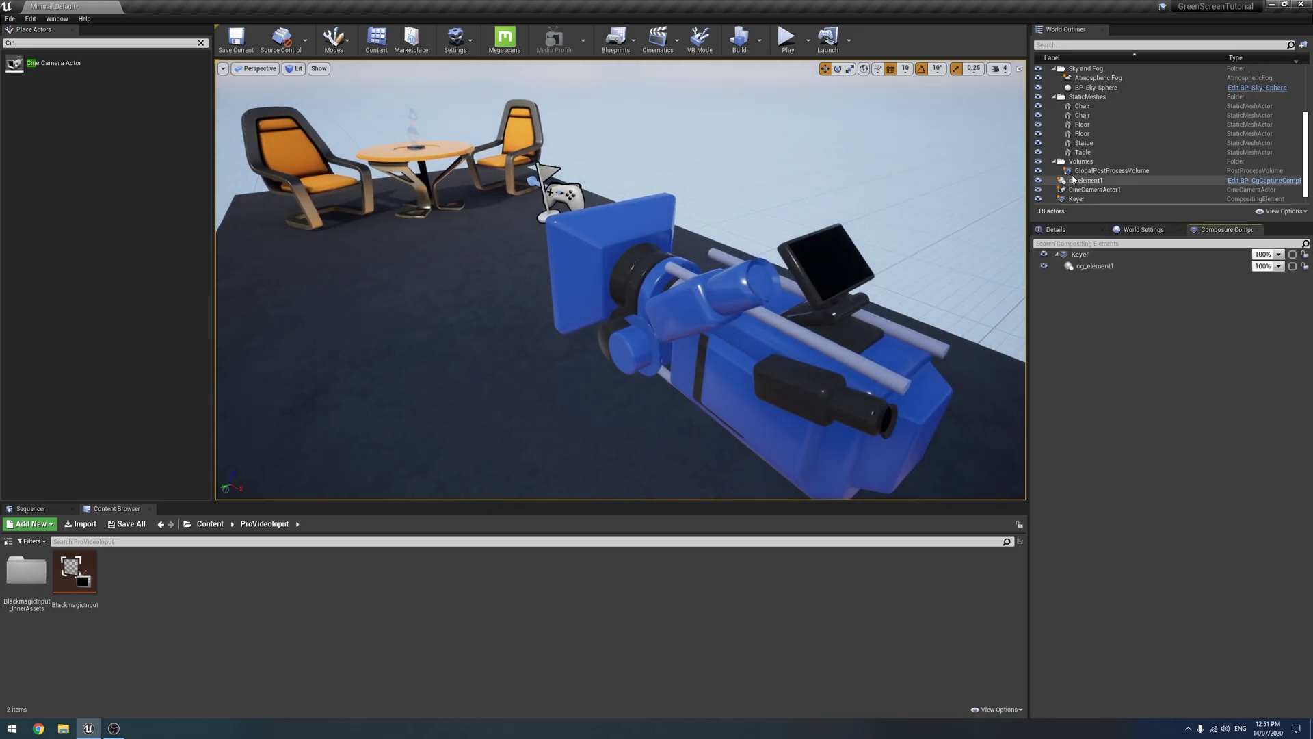
pyautogui.click(1088, 180)
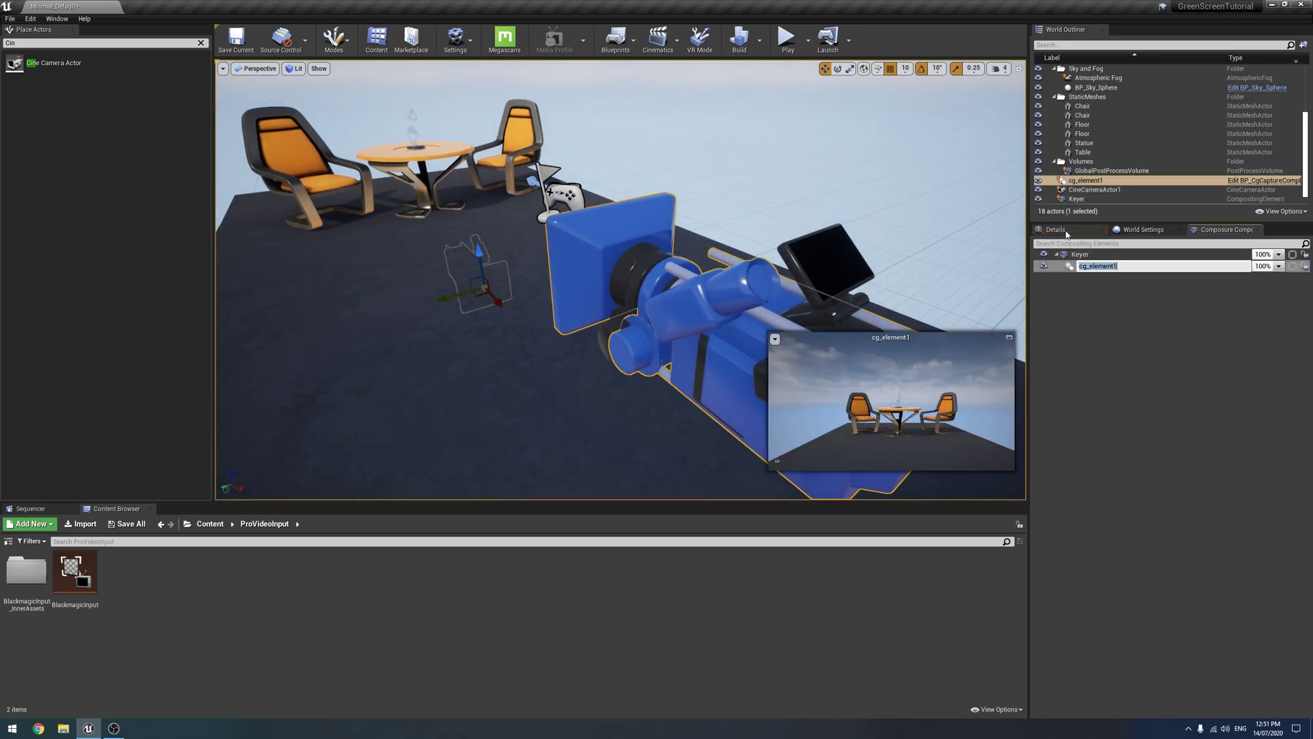
pyautogui.click(1066, 232)
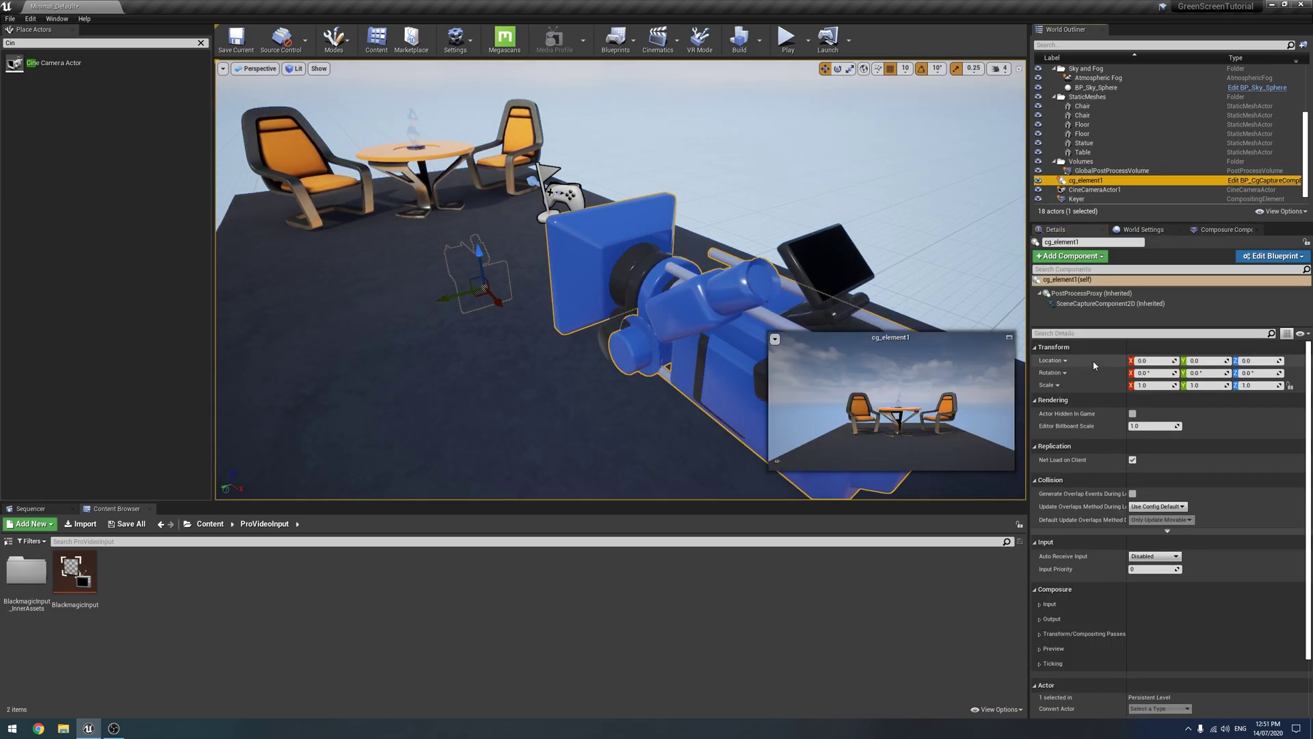
# Step: Set the Keyer comp's Target Camera Actor to CineCameraActor1
pyautogui.click(1087, 197)
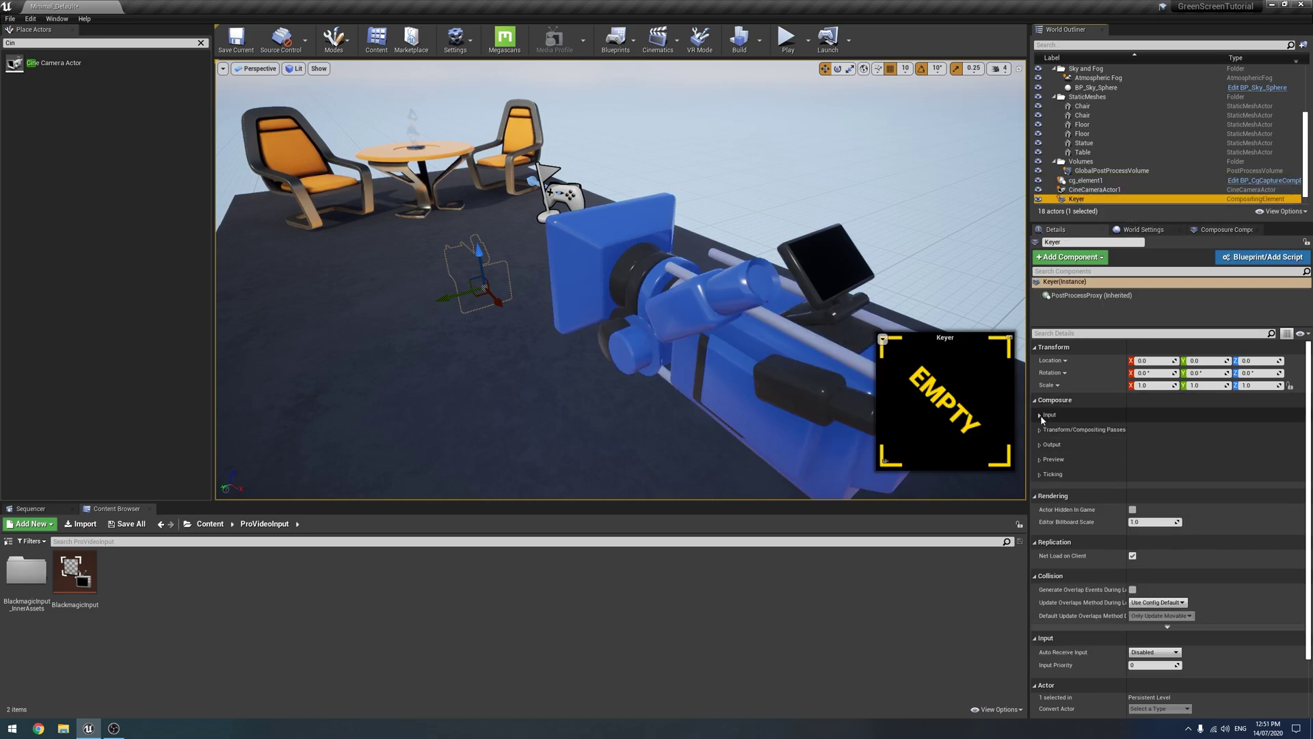
pyautogui.click(1040, 415)
pyautogui.click(1156, 443)
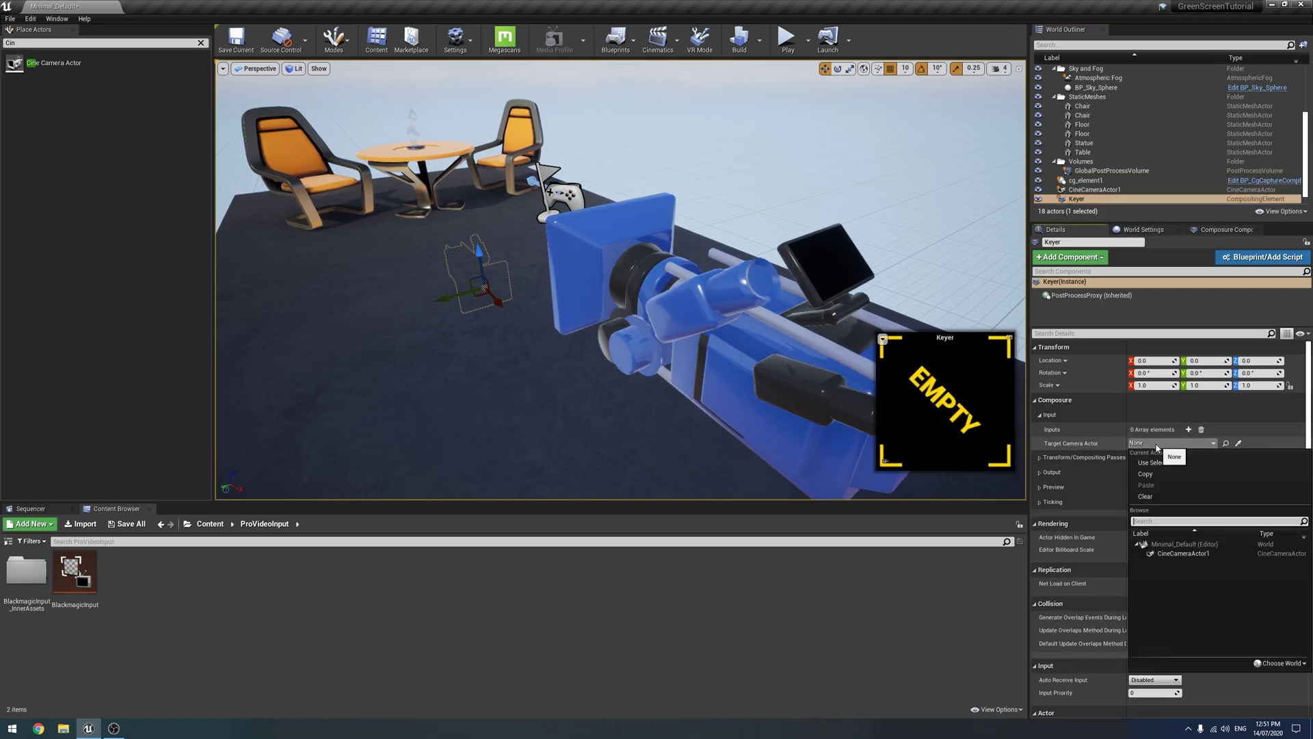
pyautogui.click(1179, 553)
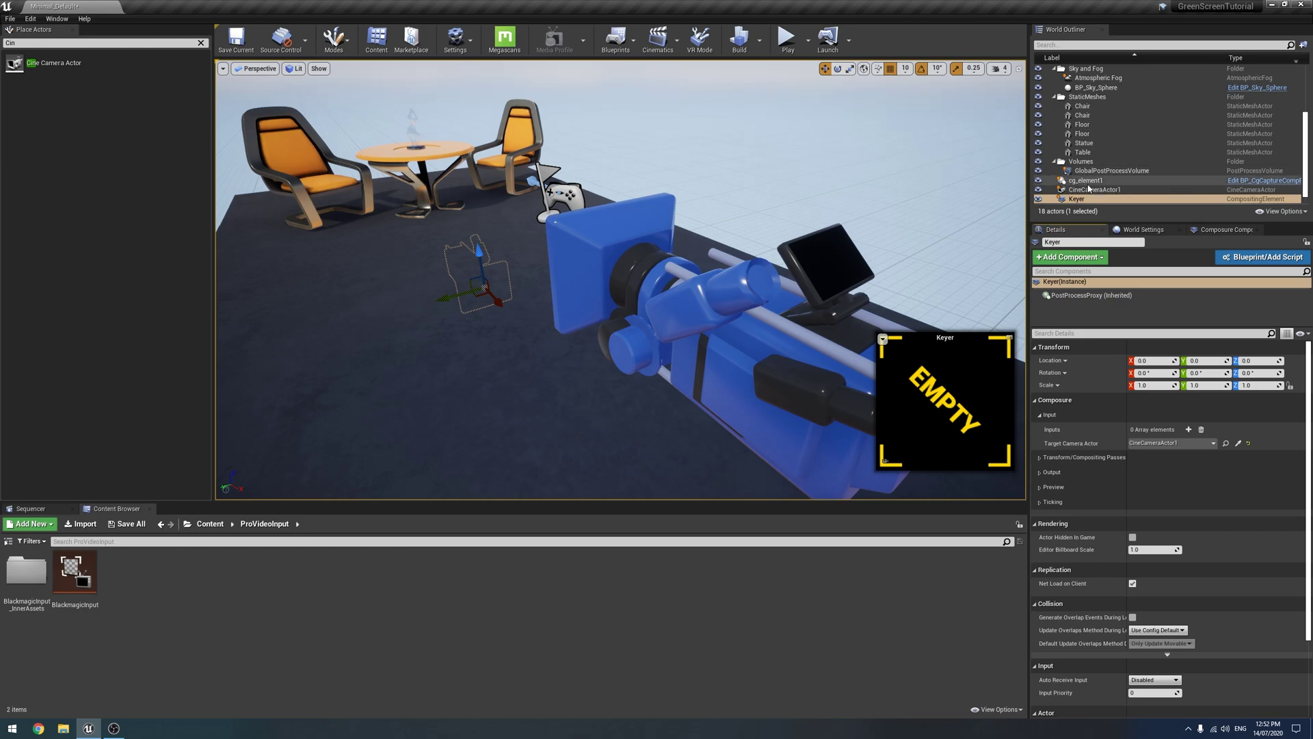
# Step: Examine the Composure input settings and preview of the cg_element1 layer
pyautogui.doubleClick(1080, 180)
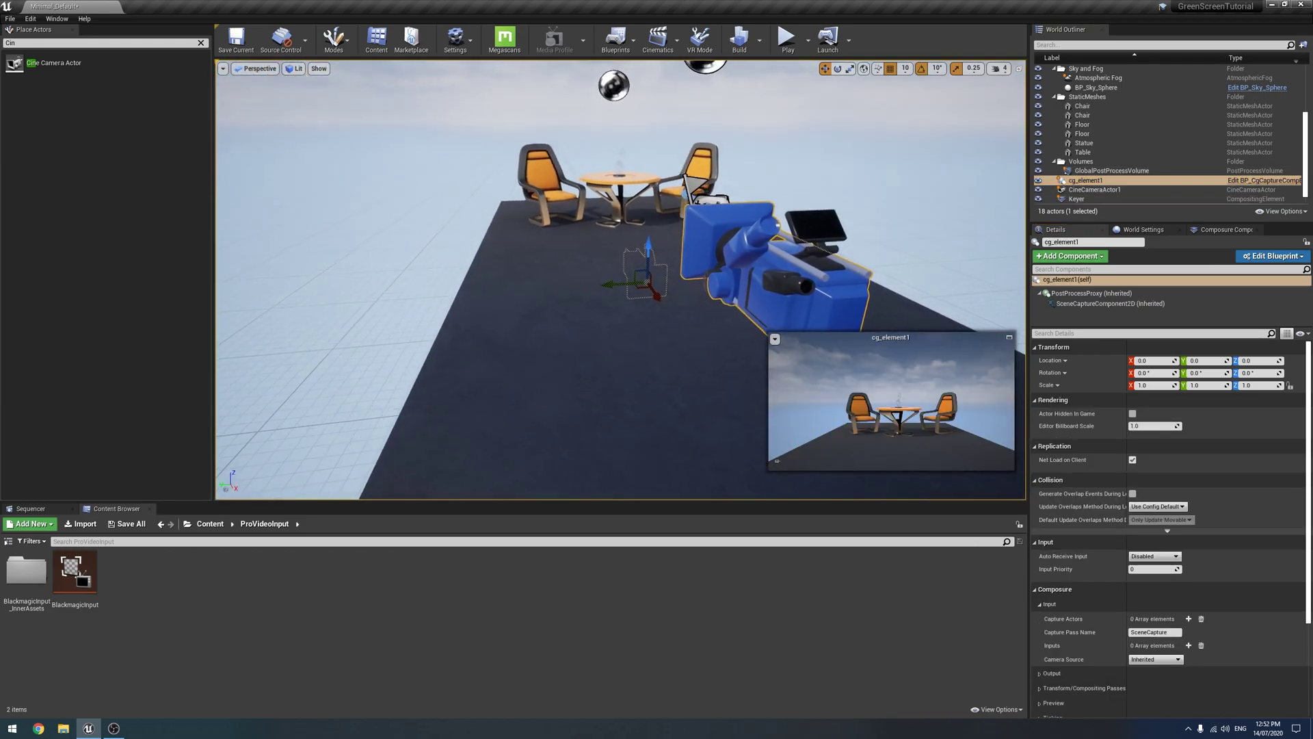
pyautogui.moveTo(823, 354); pyautogui.dragTo(917, 397, button='right')
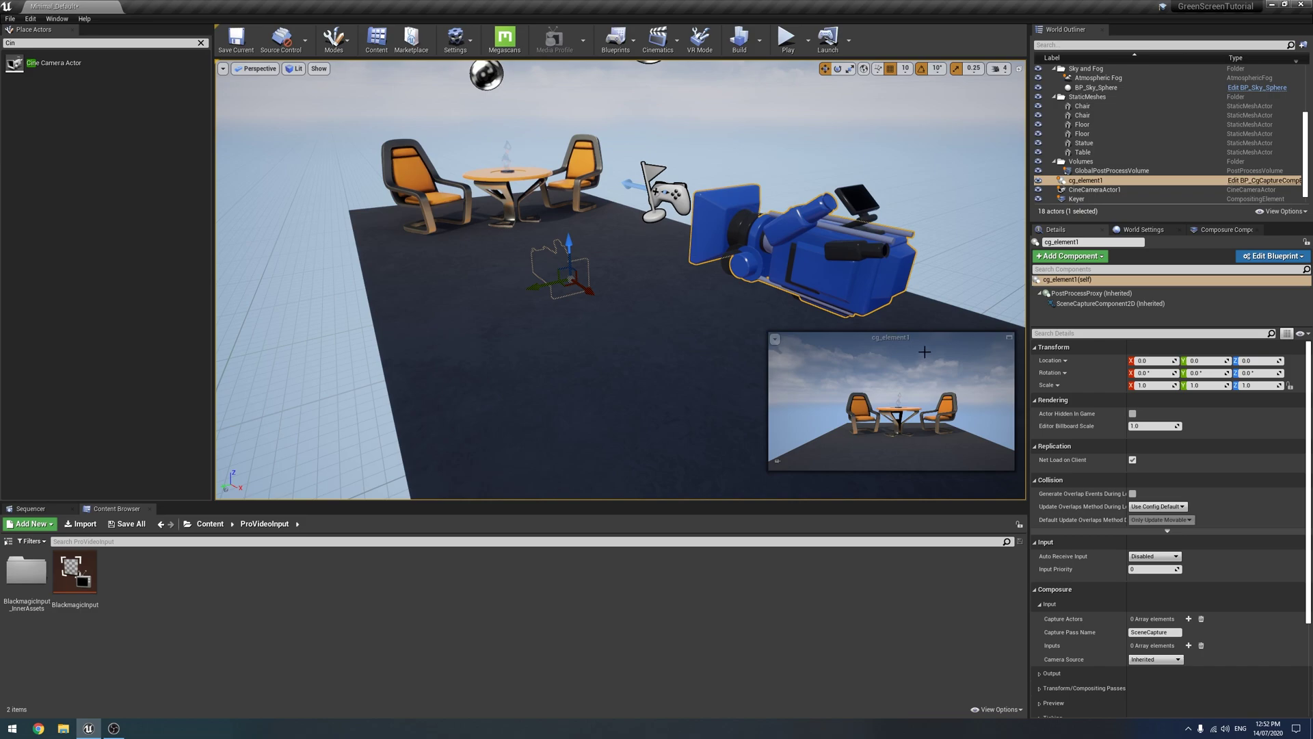
pyautogui.moveTo(824, 388)
pyautogui.mouseDown(button='right')
pyautogui.moveTo(800, 387)
pyautogui.moveTo(824, 387)
pyautogui.mouseUp(button='right')
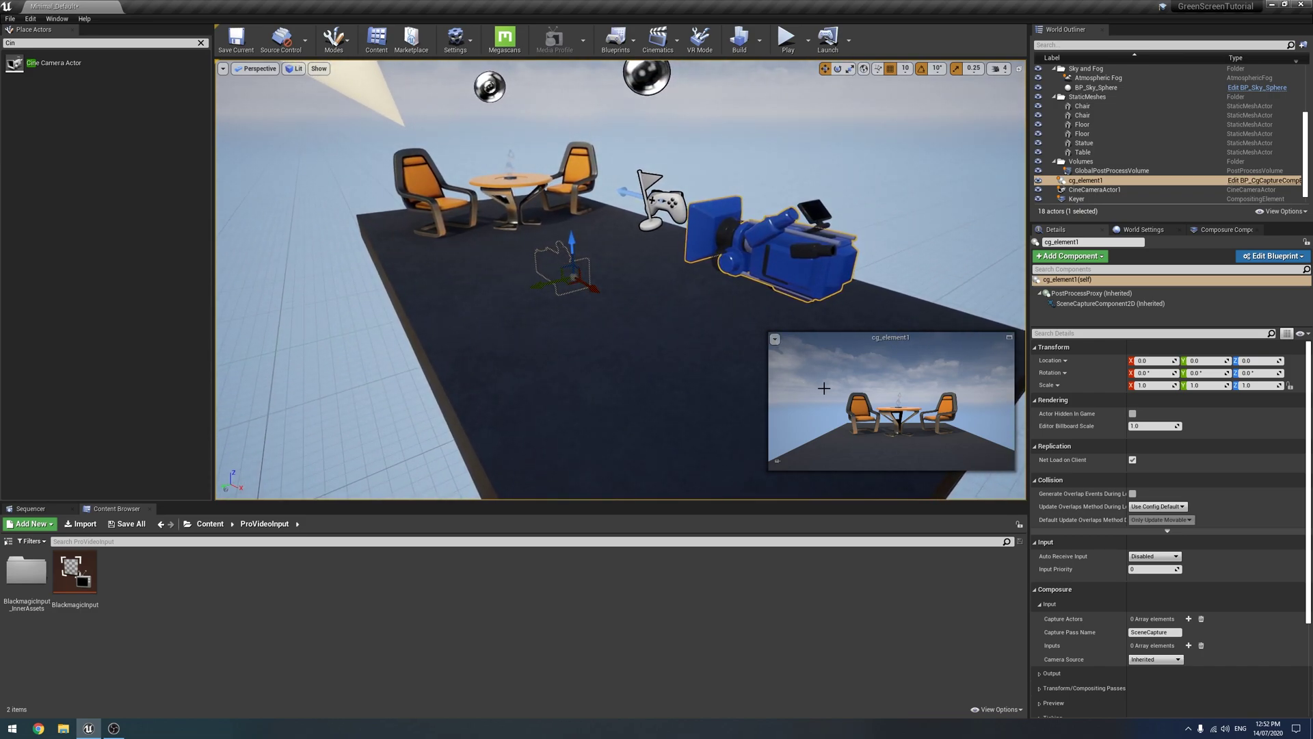
pyautogui.moveTo(734, 269)
pyautogui.mouseDown(button='right')
pyautogui.moveTo(715, 263)
pyautogui.moveTo(734, 269)
pyautogui.mouseUp(button='right')
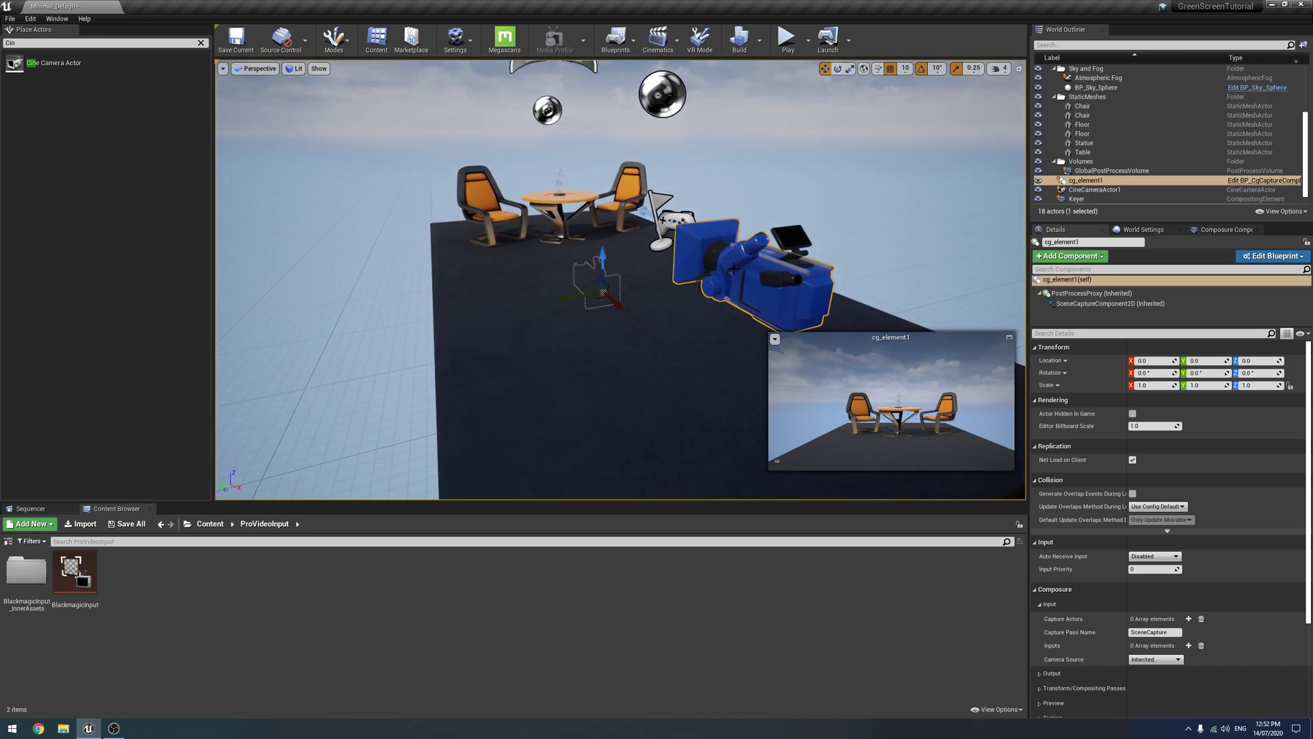
# Step: Add a Media Plate element to the Keyer comp, keeping its default name
pyautogui.click(1228, 229)
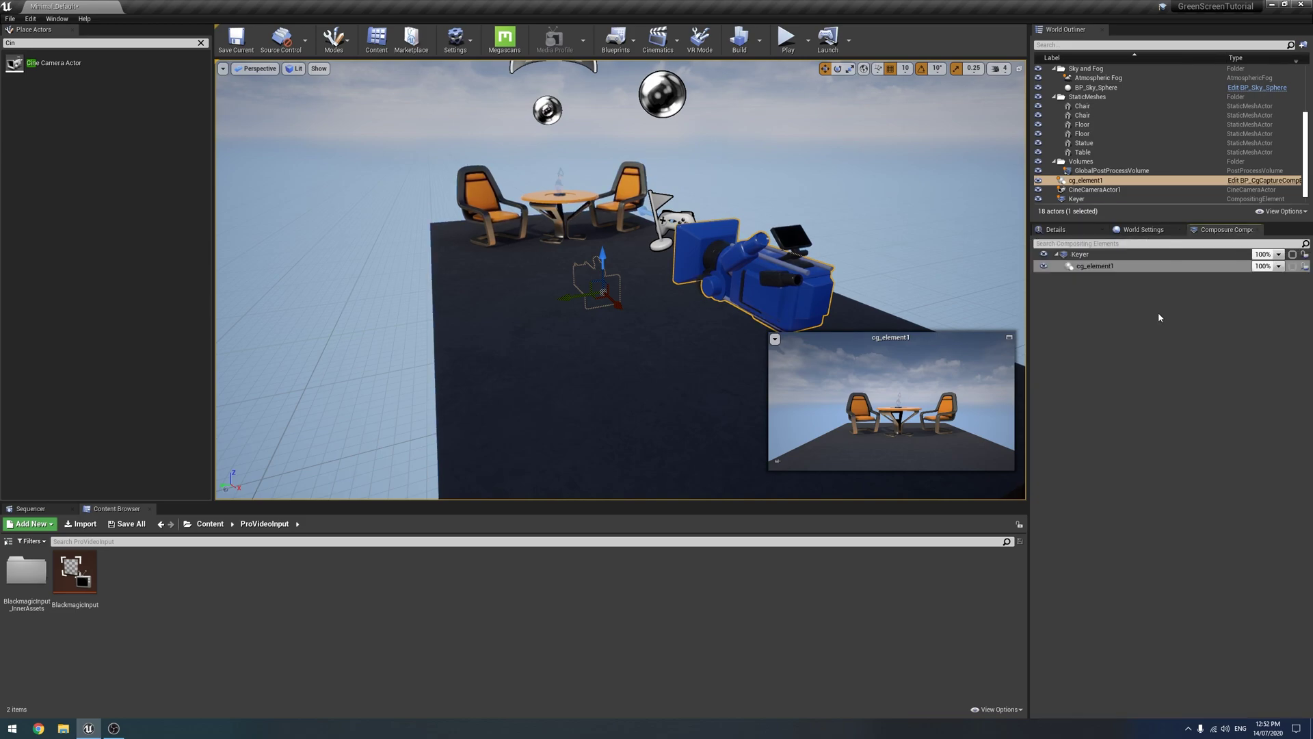
pyautogui.rightClick(1088, 257)
pyautogui.click(1113, 293)
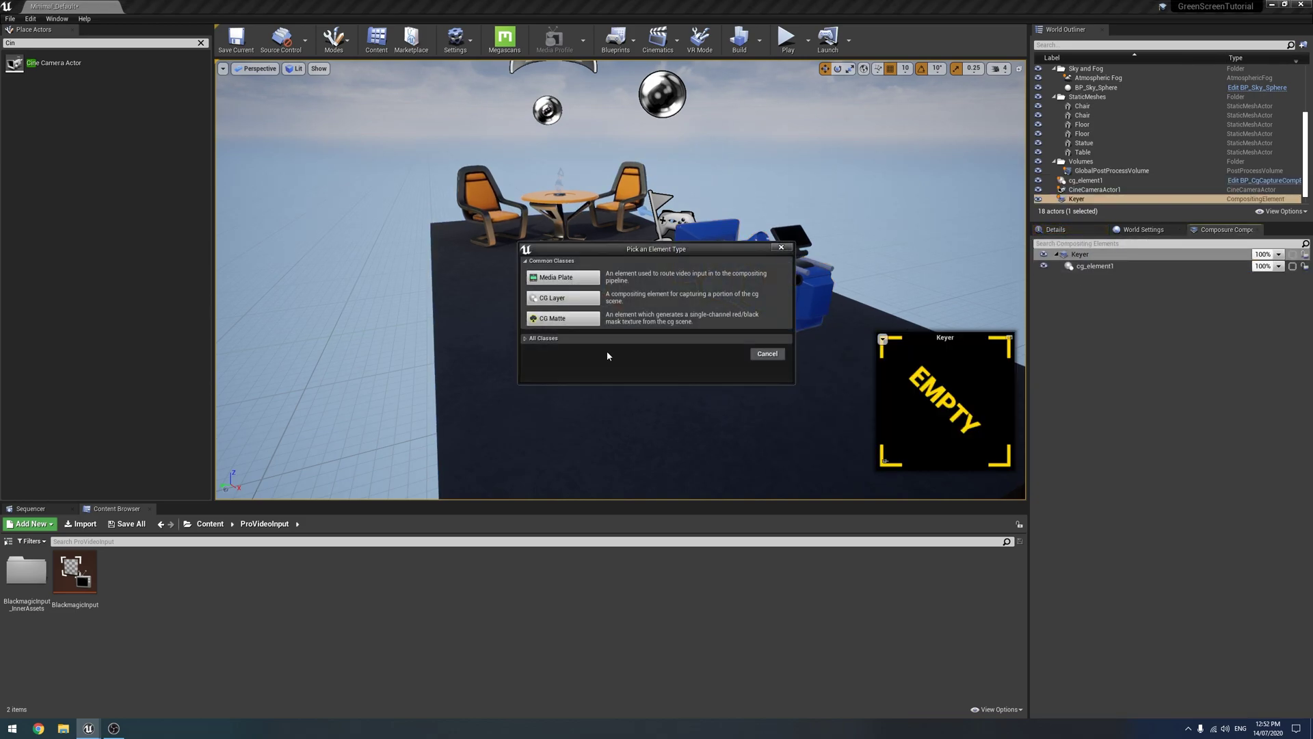
pyautogui.click(563, 277)
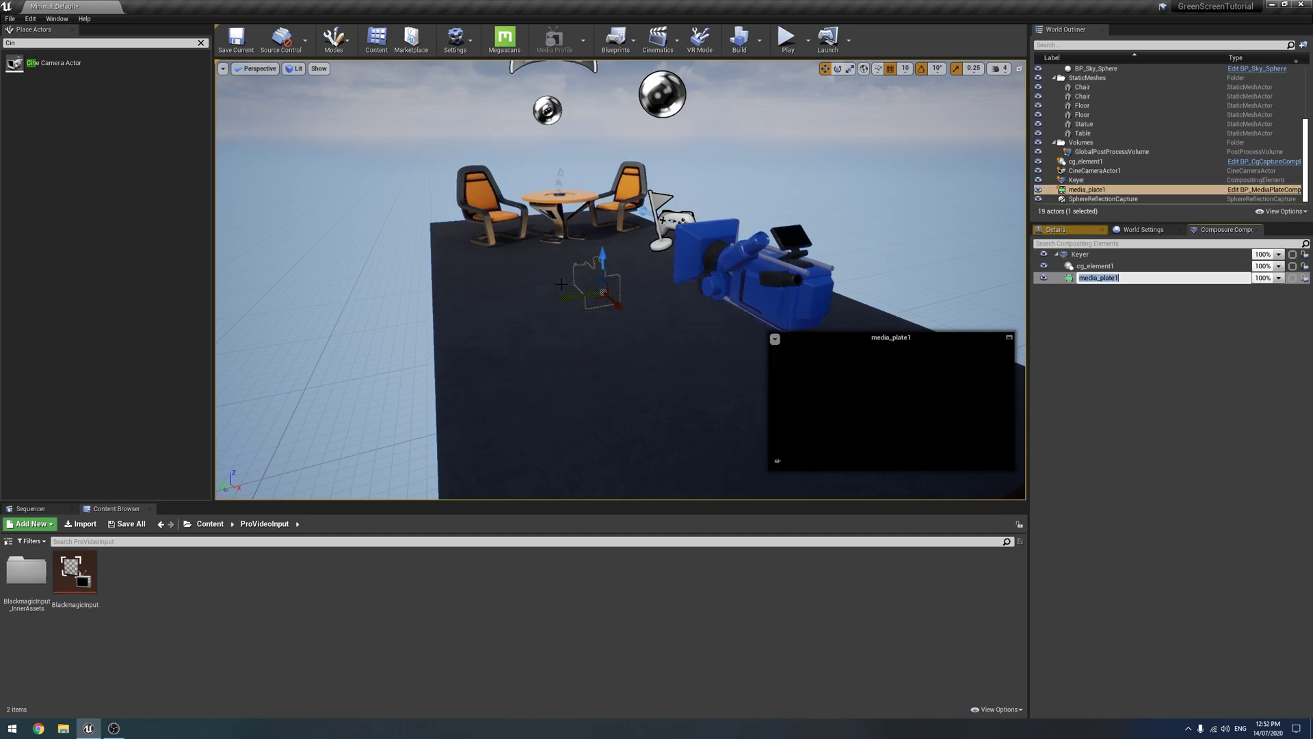
pyautogui.click(1137, 336)
# Step: Set the media_plate1 element's Media Source to the T_BlackmagicInput_BC texture from the BlackmagicInput_InnerAssets folder
pyautogui.click(1090, 279)
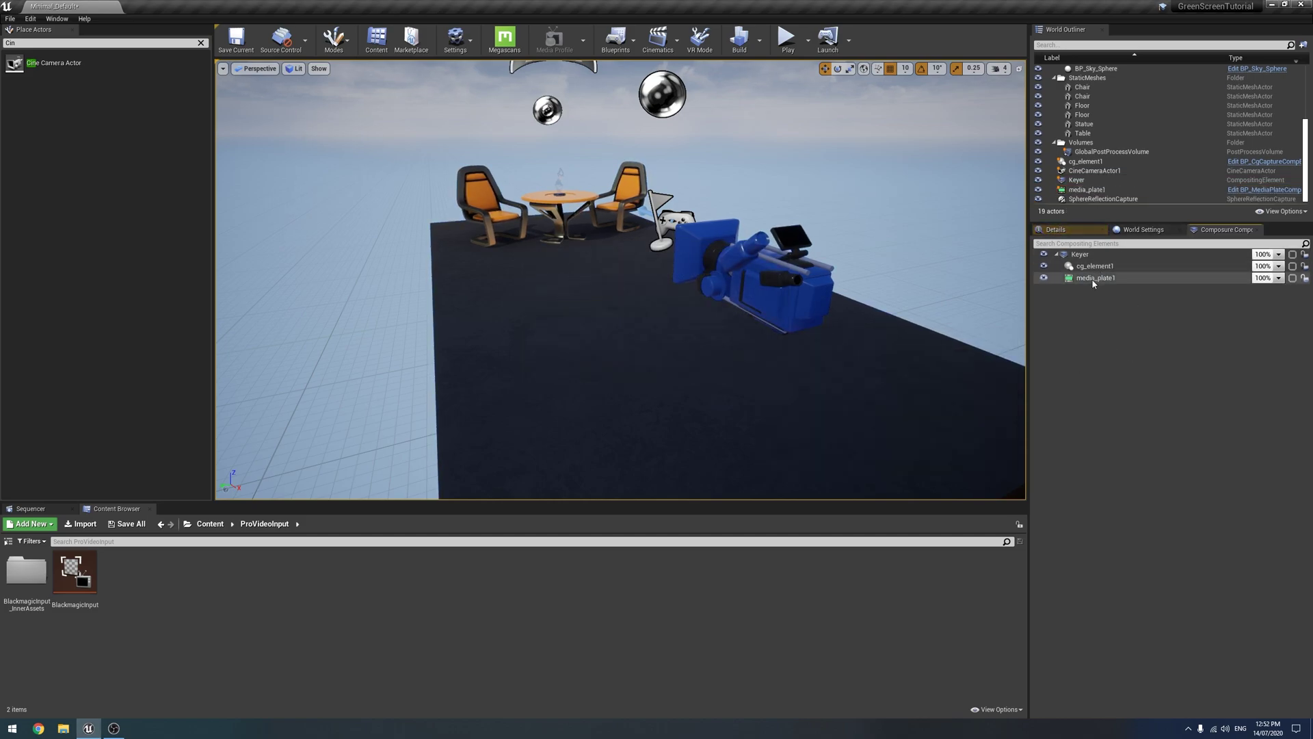
pyautogui.click(1079, 231)
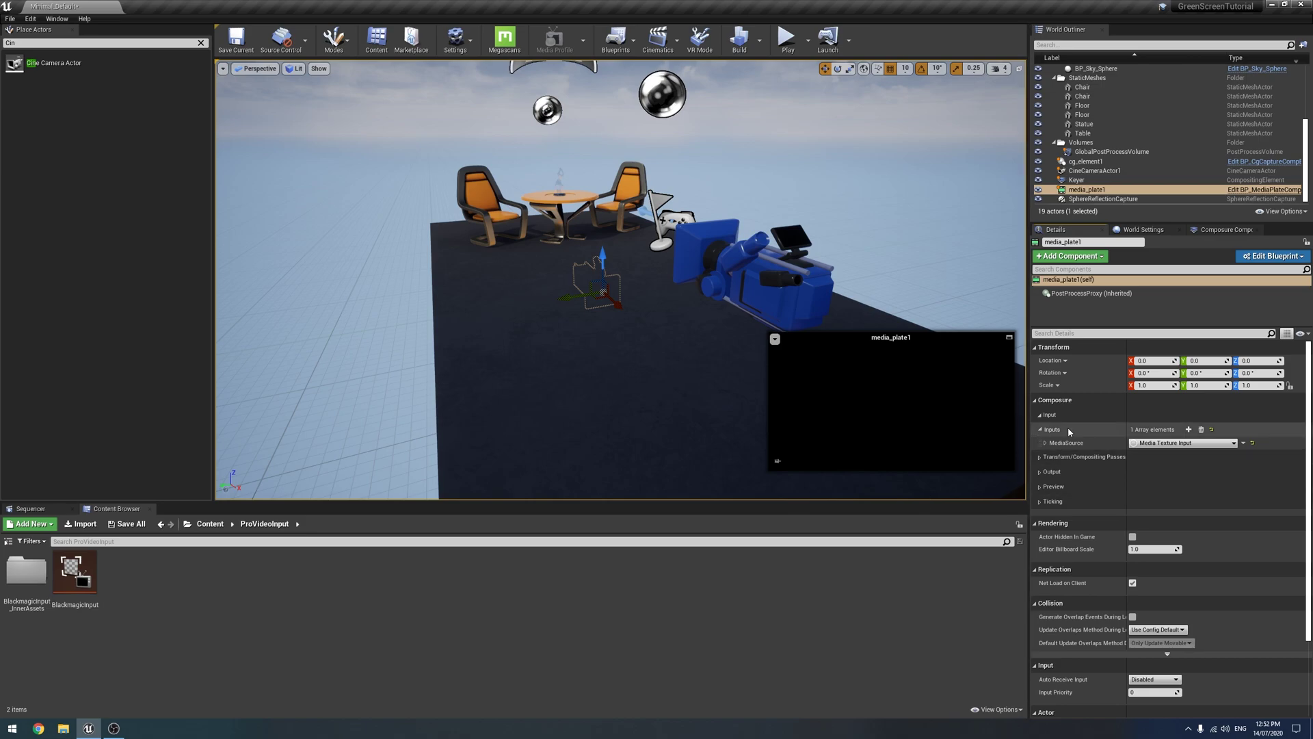
pyautogui.click(1045, 443)
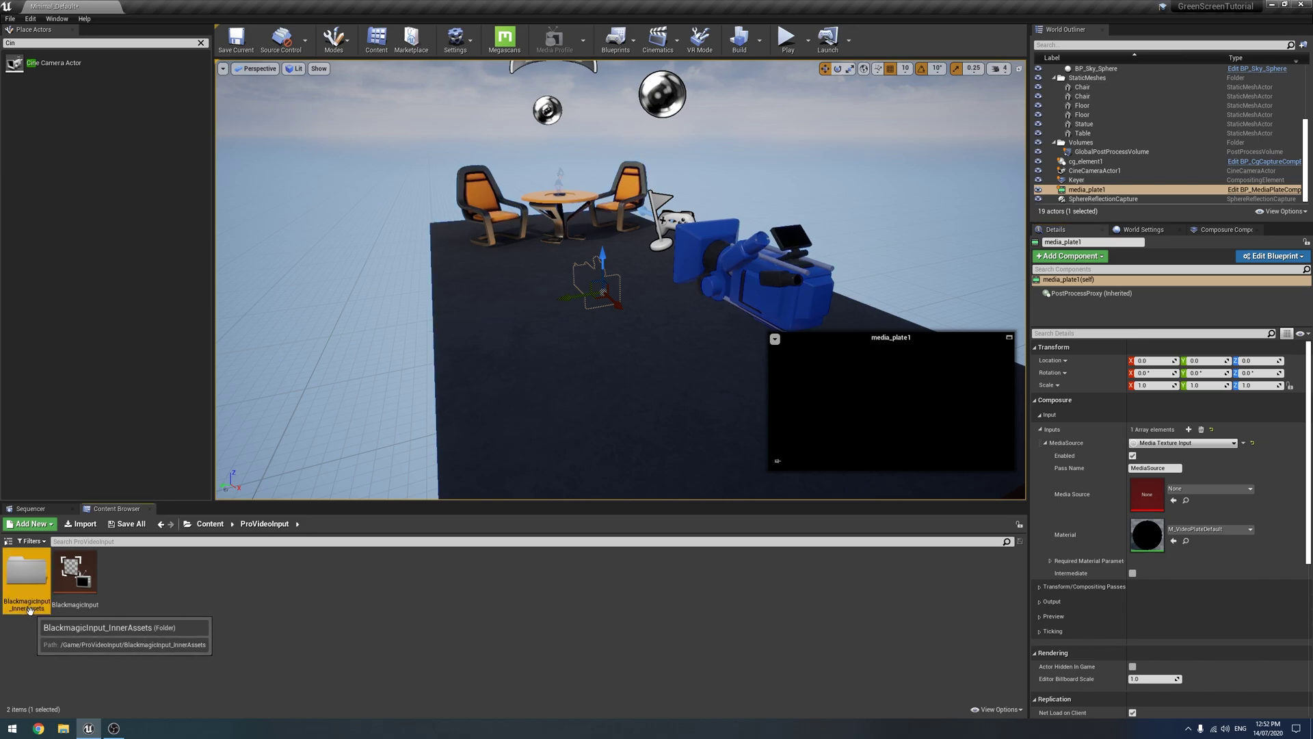
pyautogui.doubleClick(29, 607)
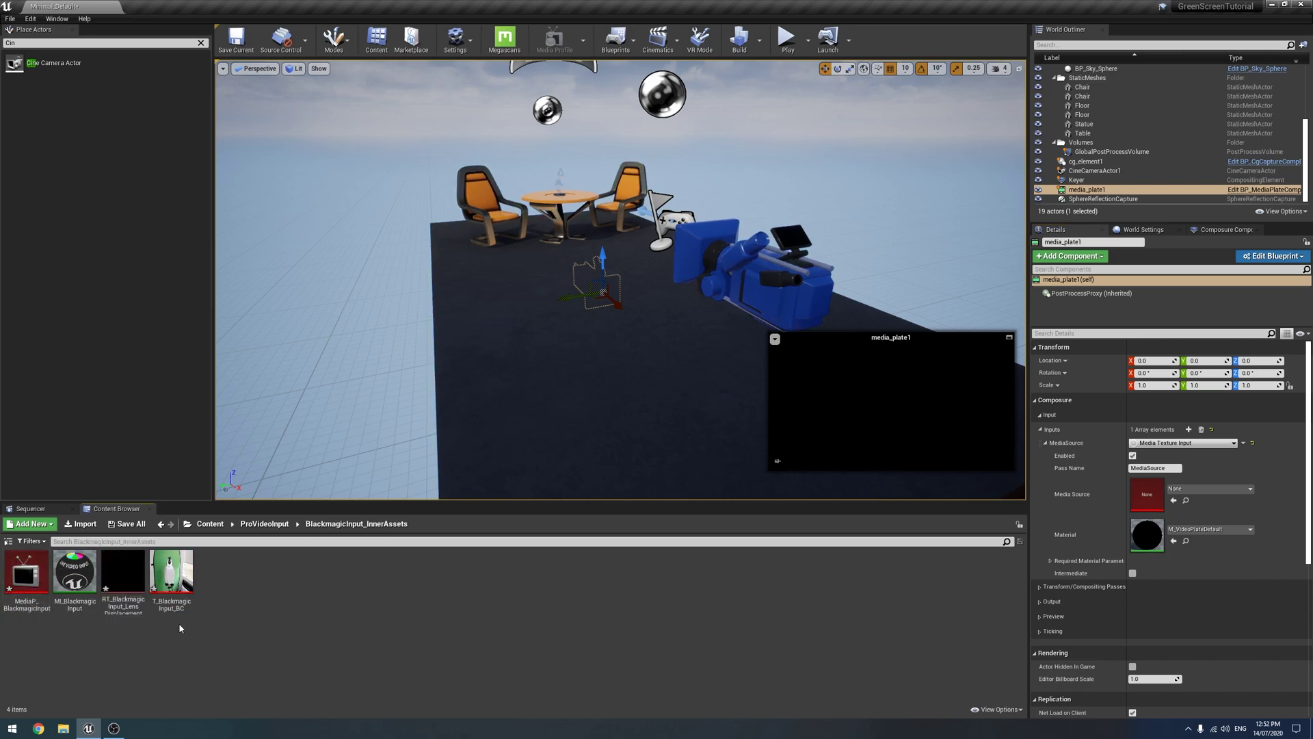
pyautogui.moveTo(171, 573); pyautogui.dragTo(1150, 506)
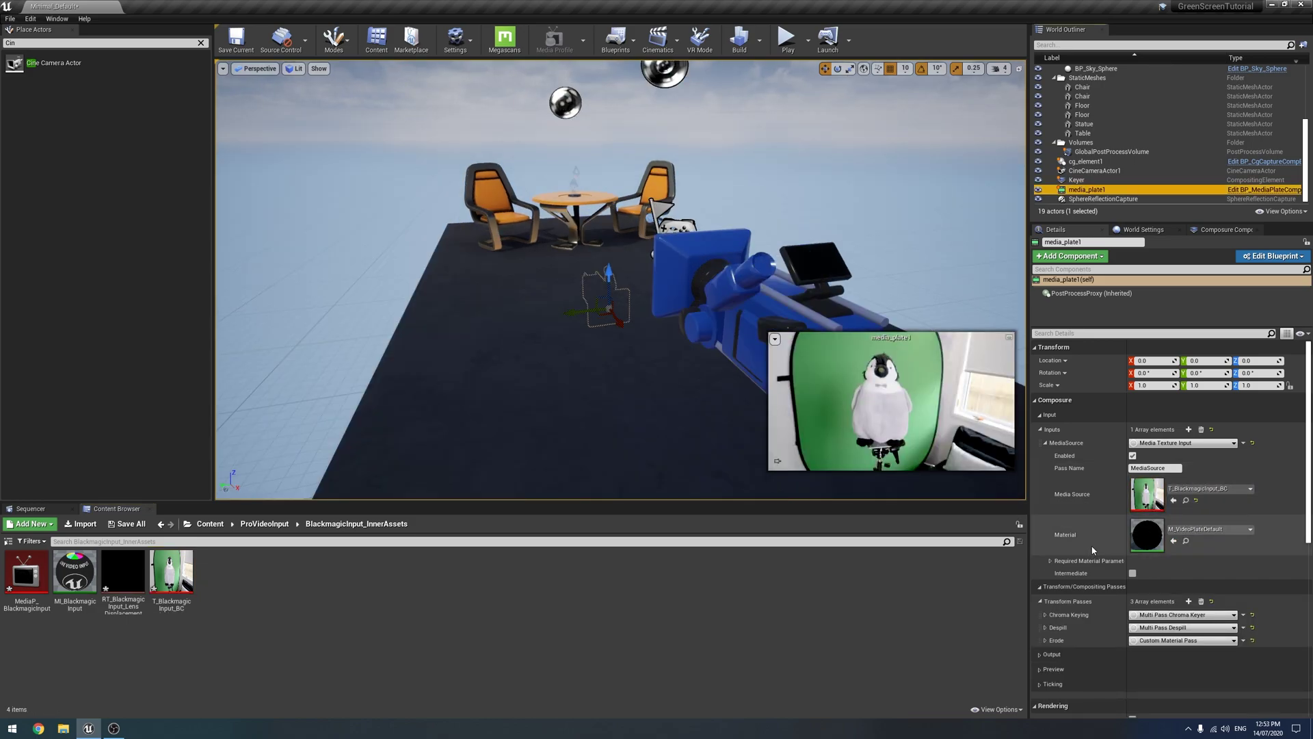
# Step: Expand media_plate1's Chroma Keying transform pass and examine its material parameters and required material parameters
pyautogui.scroll(-3, 1059, 541)
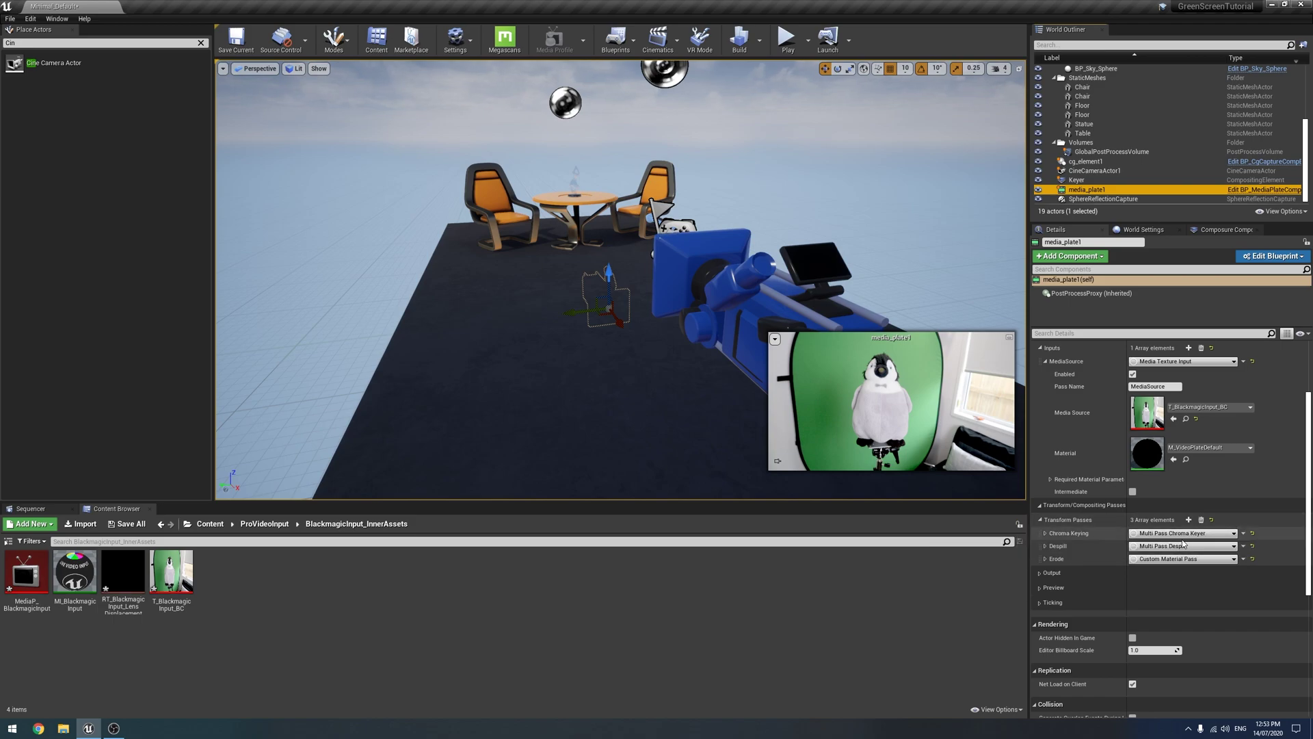
pyautogui.scroll(-3, 1094, 471)
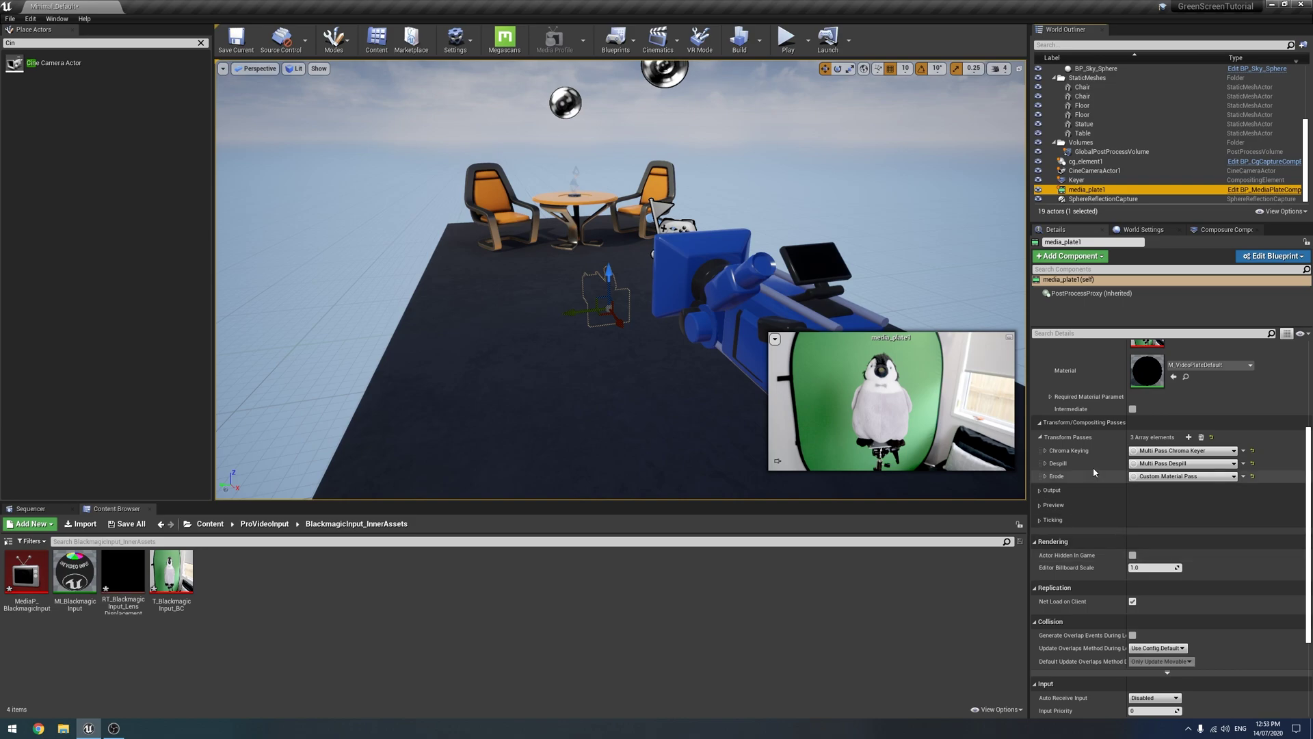
pyautogui.click(1044, 451)
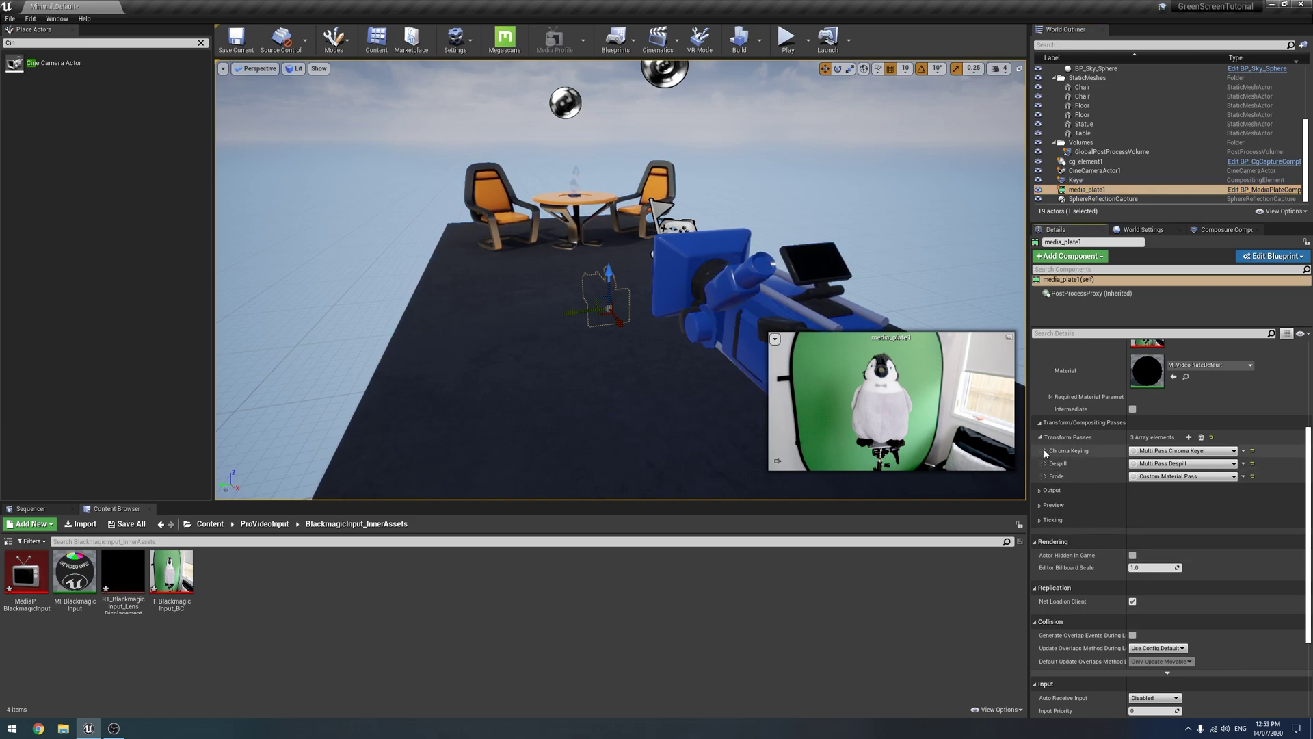
pyautogui.click(1045, 451)
pyautogui.scroll(-1, 1045, 494)
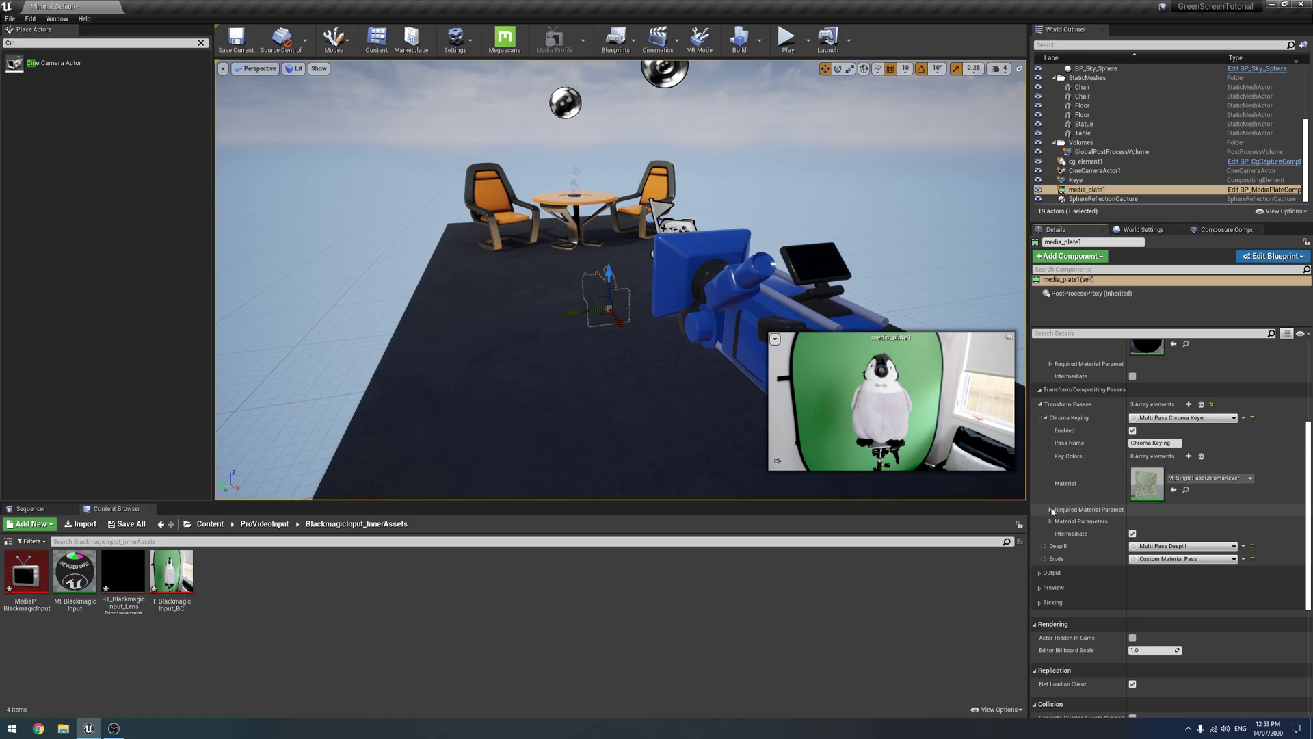
pyautogui.click(1049, 522)
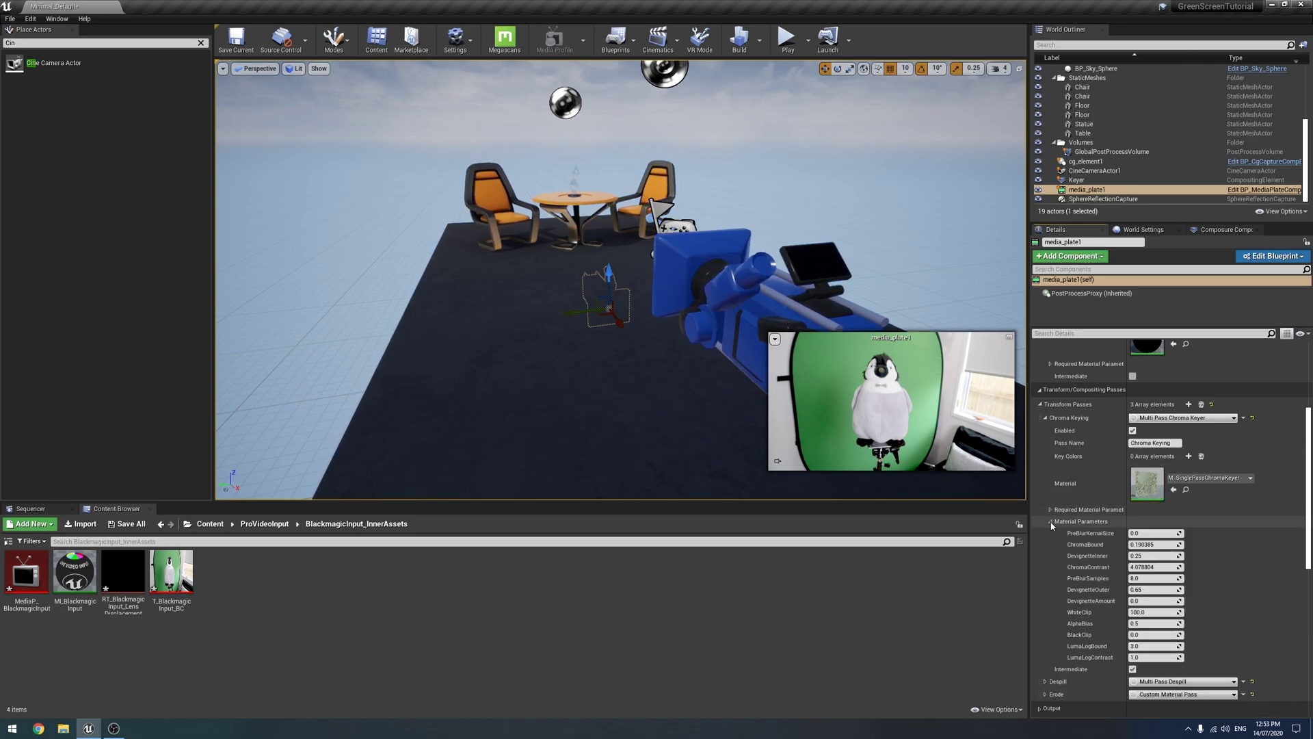
pyautogui.click(1051, 522)
pyautogui.click(1050, 510)
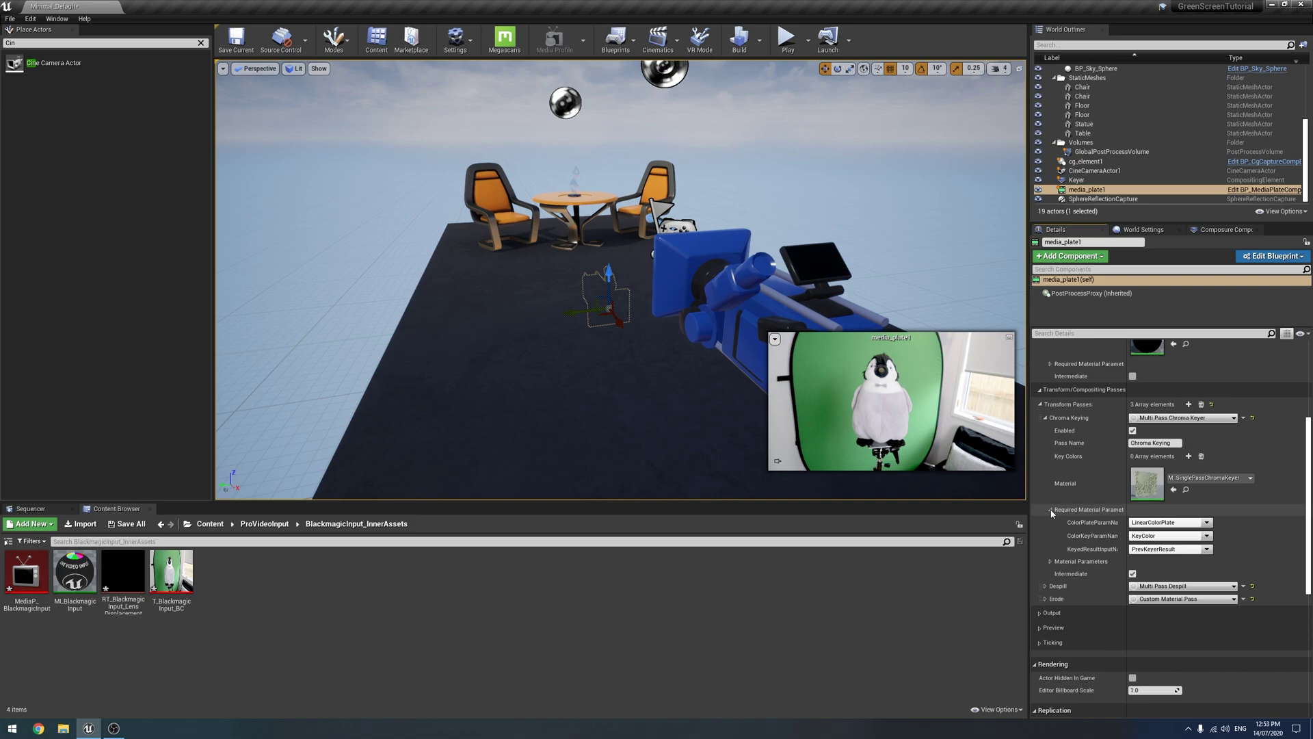
pyautogui.click(1050, 510)
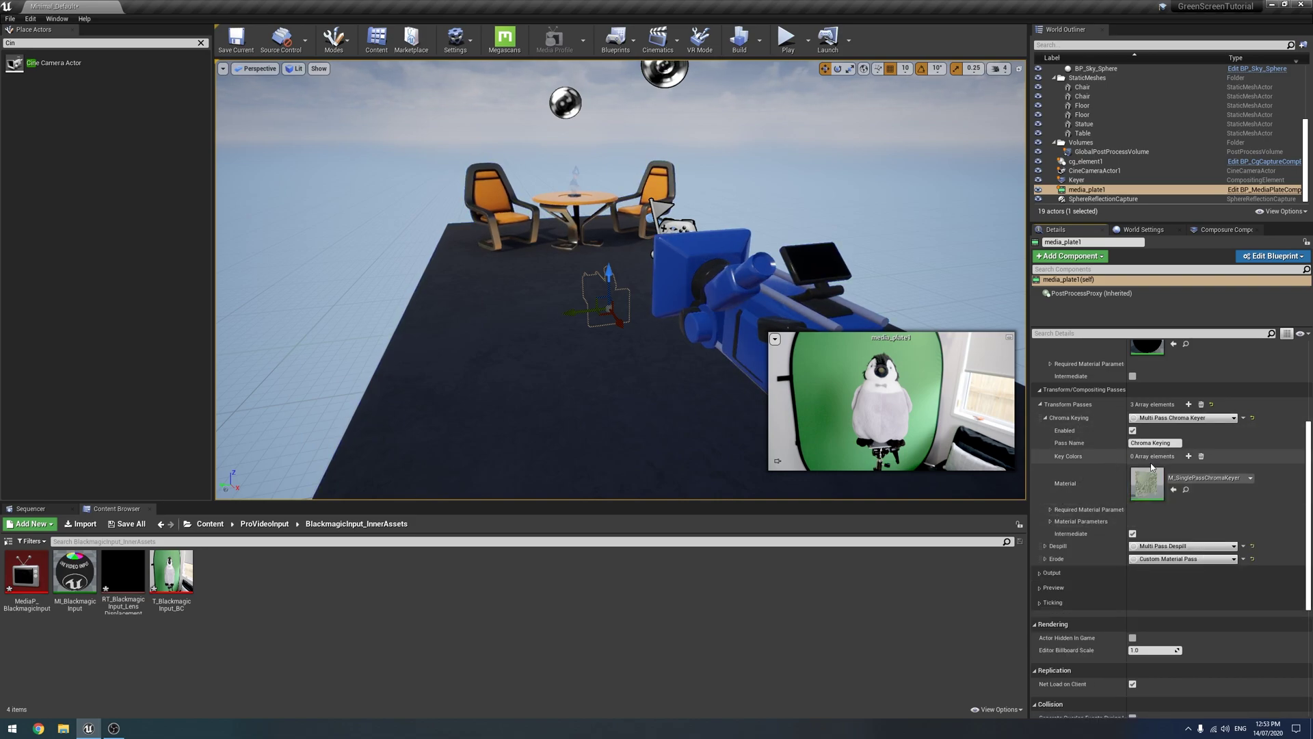
# Step: Add a first key color to the Chroma Keying pass, sampled from the lighter green backdrop beside the penguin in the preview
pyautogui.click(1189, 456)
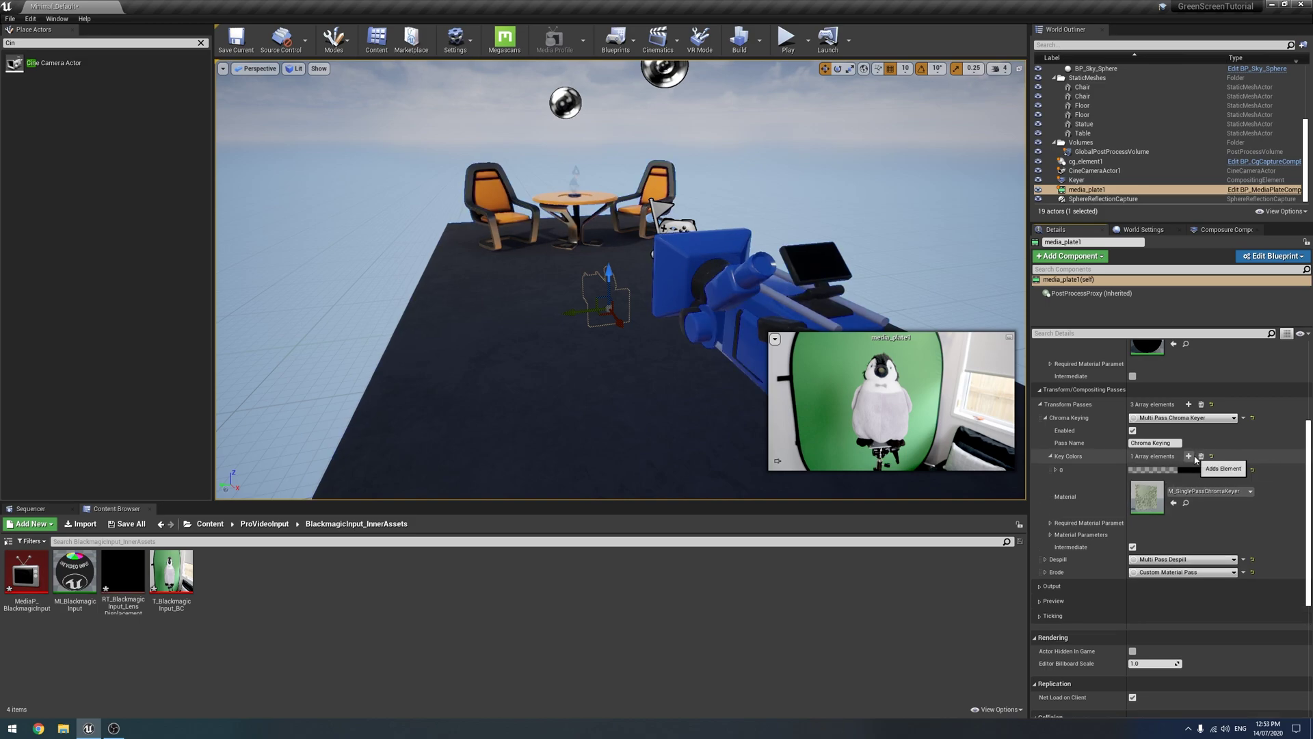
pyautogui.click(1203, 470)
pyautogui.click(1192, 544)
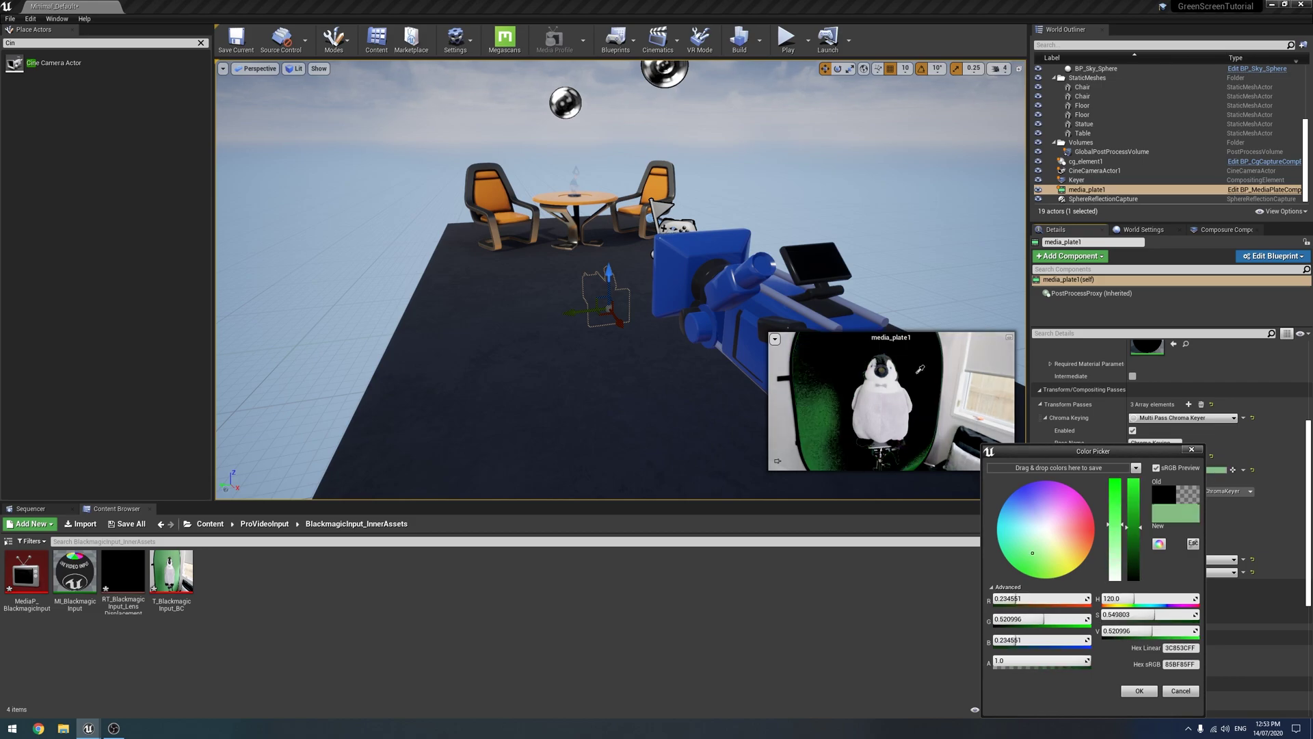
pyautogui.click(921, 370)
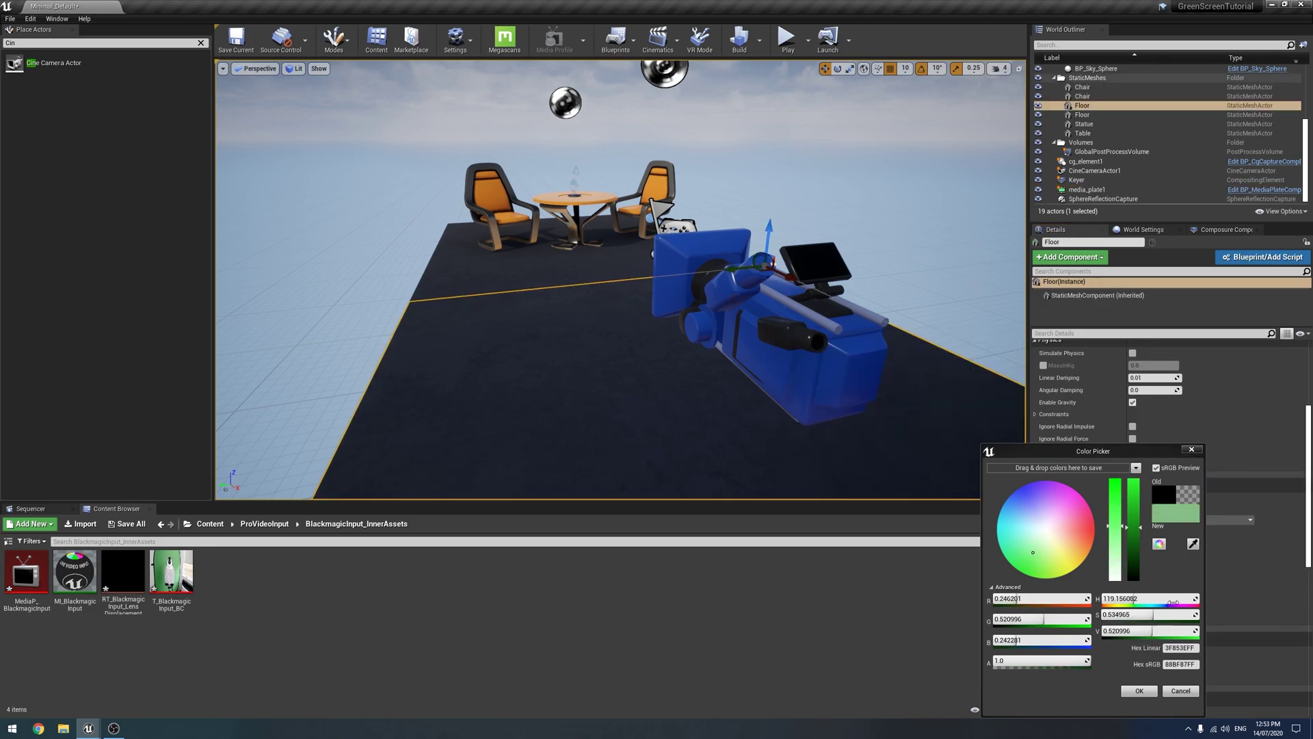
pyautogui.click(1137, 690)
pyautogui.click(1088, 189)
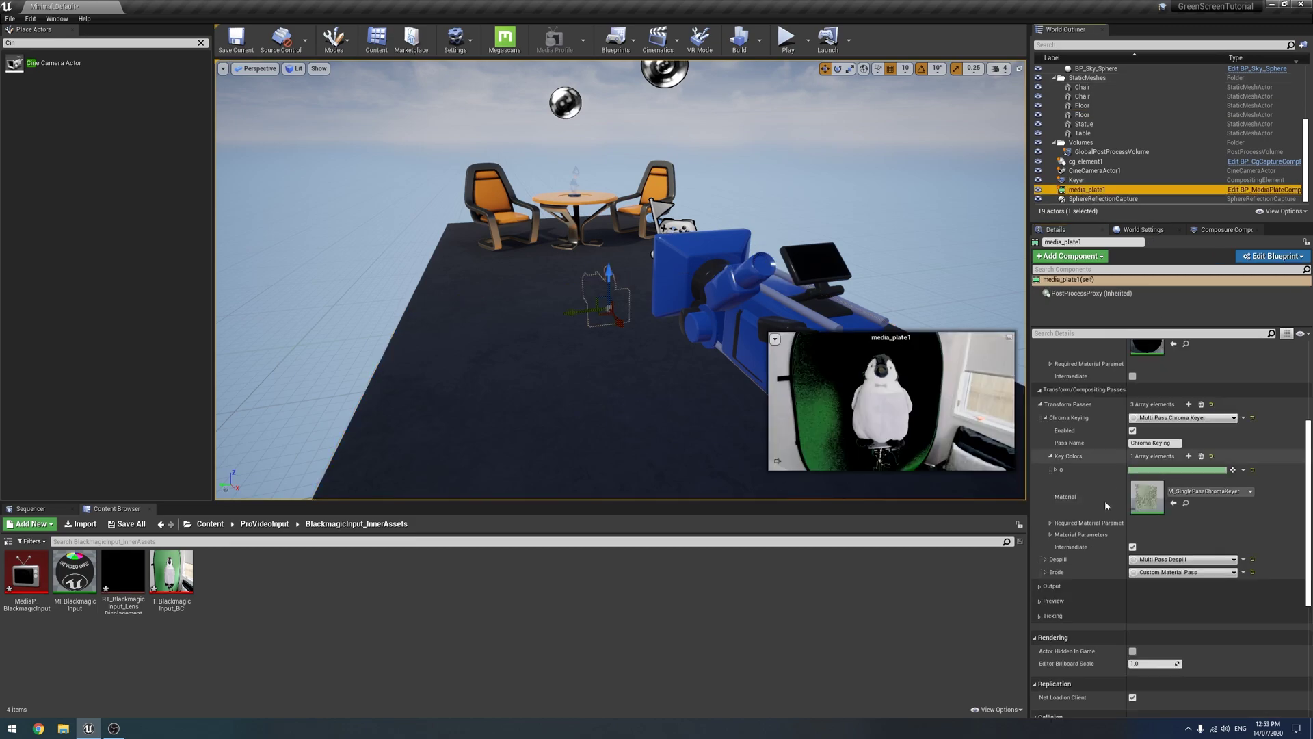
# Step: Add a second key color to the Chroma Keying pass, sampled from the remaining darker green area of the preview
pyautogui.click(1189, 456)
pyautogui.click(1162, 483)
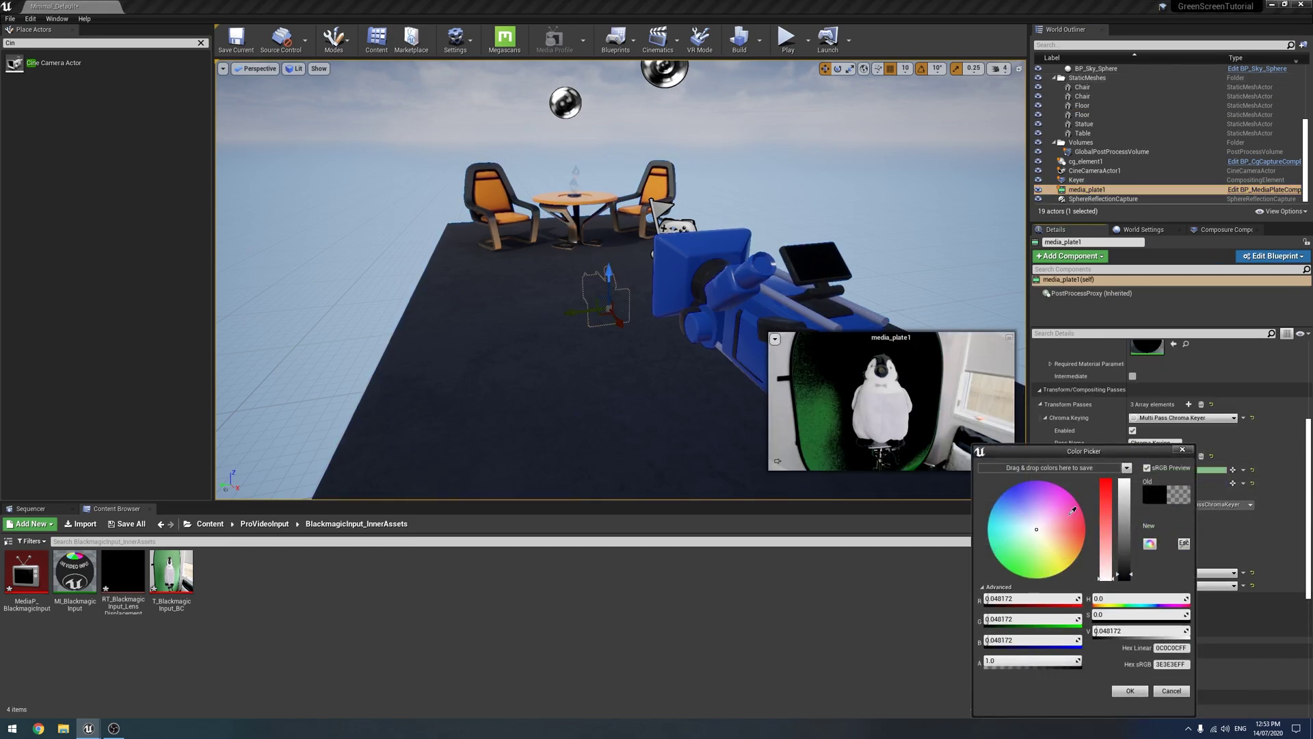
pyautogui.click(823, 406)
pyautogui.click(1129, 691)
pyautogui.click(1086, 190)
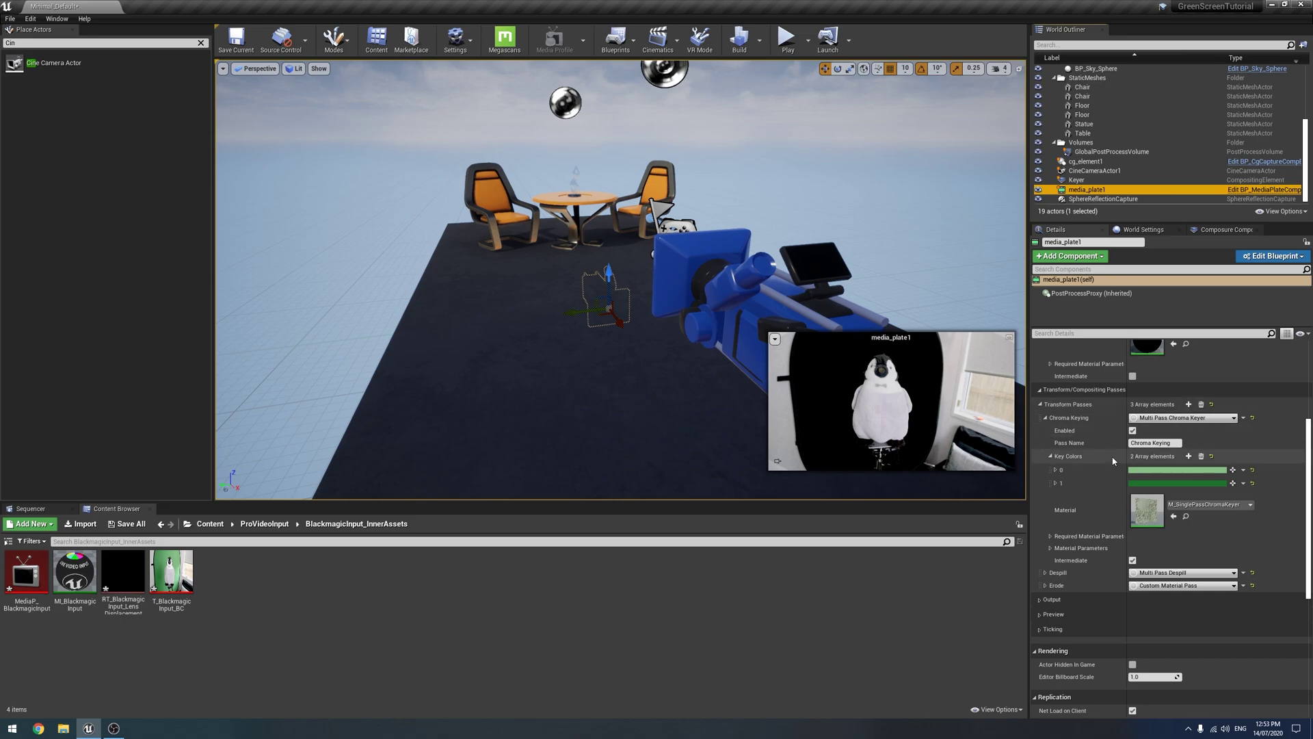
# Step: Reset PreBlurKernelSize to 0 in the Chroma Keying pass's material parameters
pyautogui.scroll(-2, 1045, 470)
pyautogui.click(1050, 498)
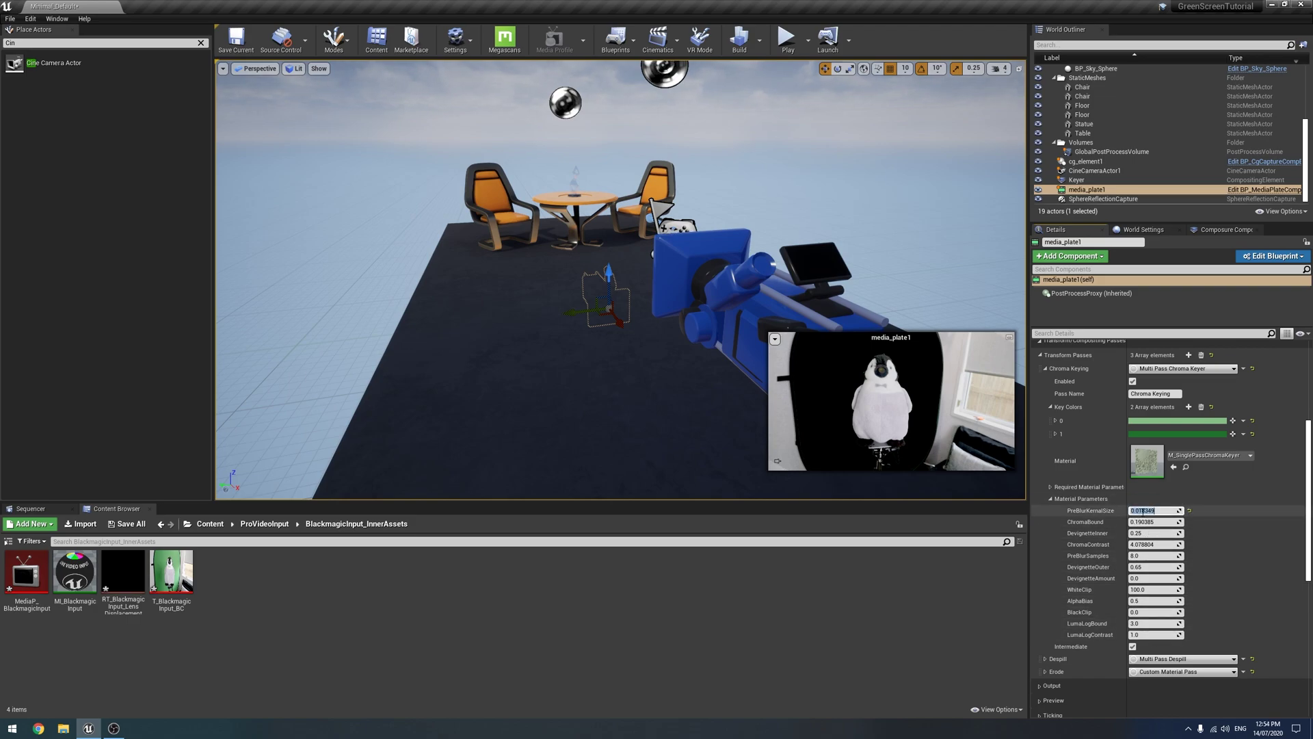
pyautogui.click(1143, 511)
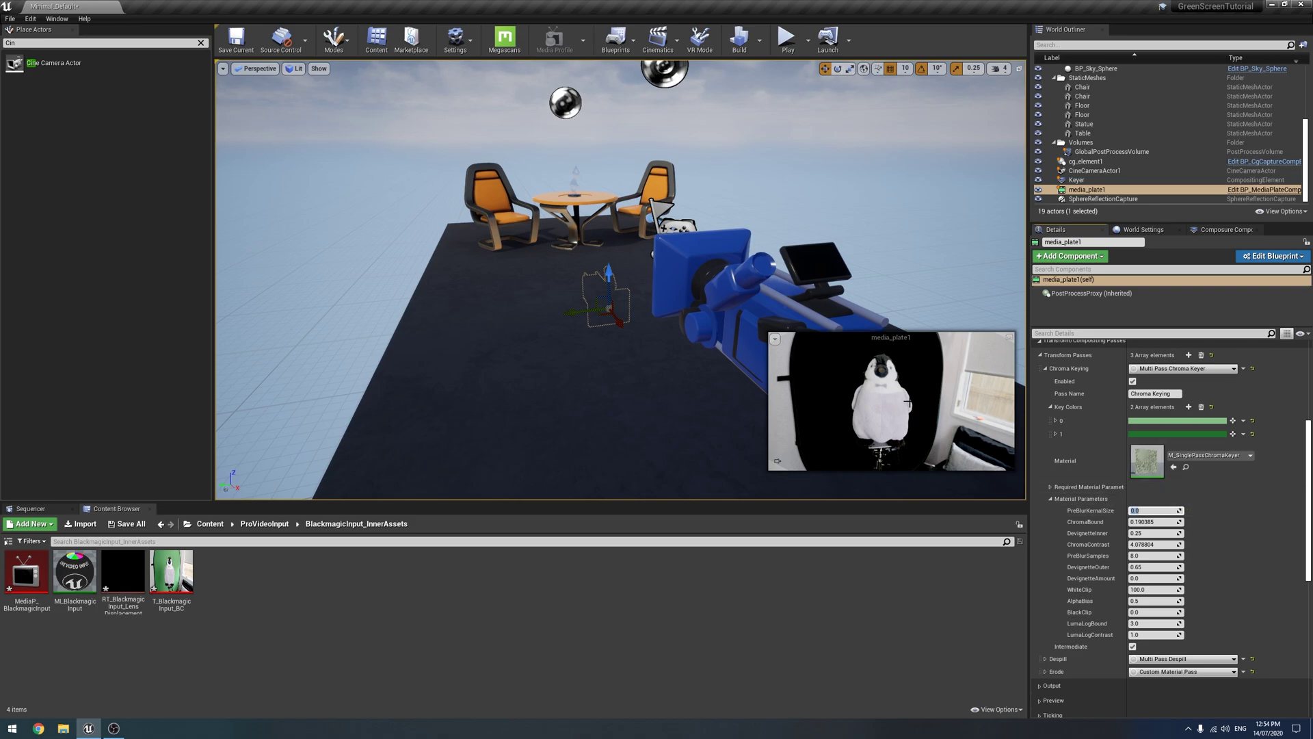
pyautogui.moveTo(892, 402)
pyautogui.mouseDown(button='right')
pyautogui.moveTo(869, 411)
pyautogui.moveTo(917, 413)
pyautogui.moveTo(893, 401)
pyautogui.mouseUp(button='right')
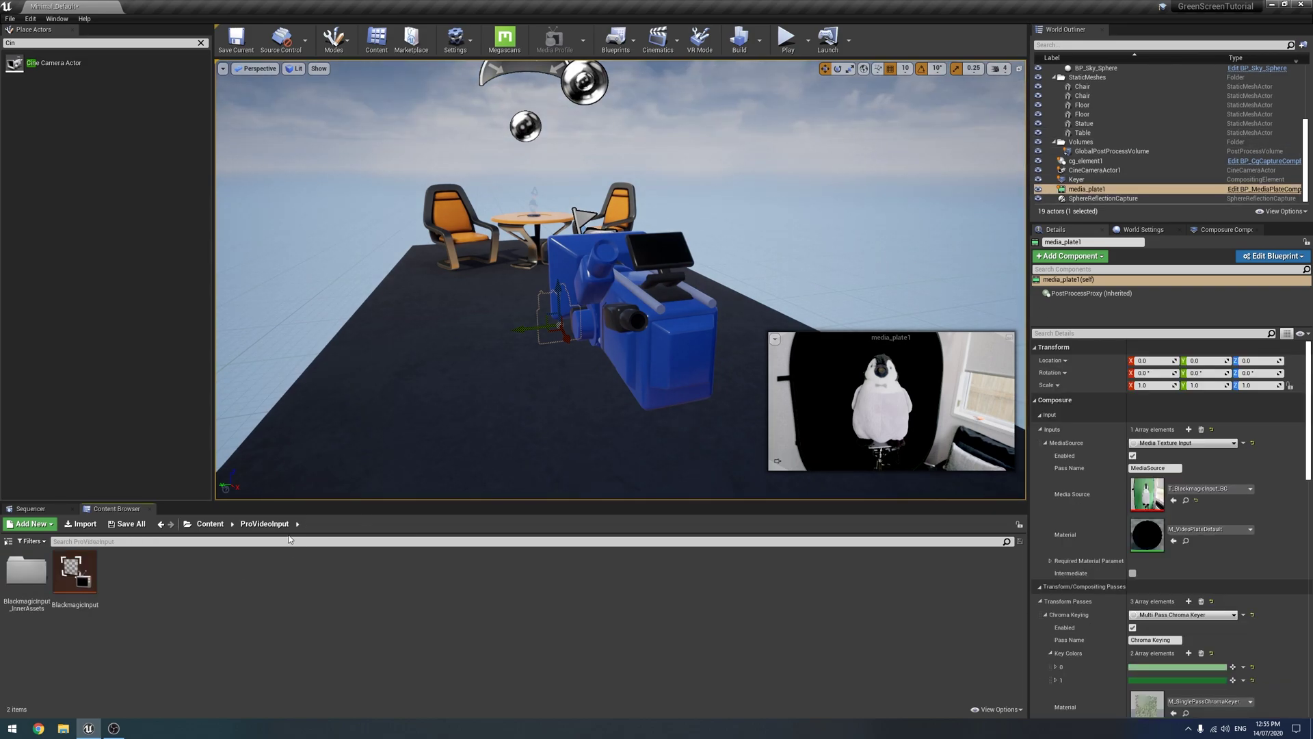
# Step: Create a Render Target asset named KEY in the ProVideoInput folder
pyautogui.rightClick(155, 601)
pyautogui.moveTo(191, 549)
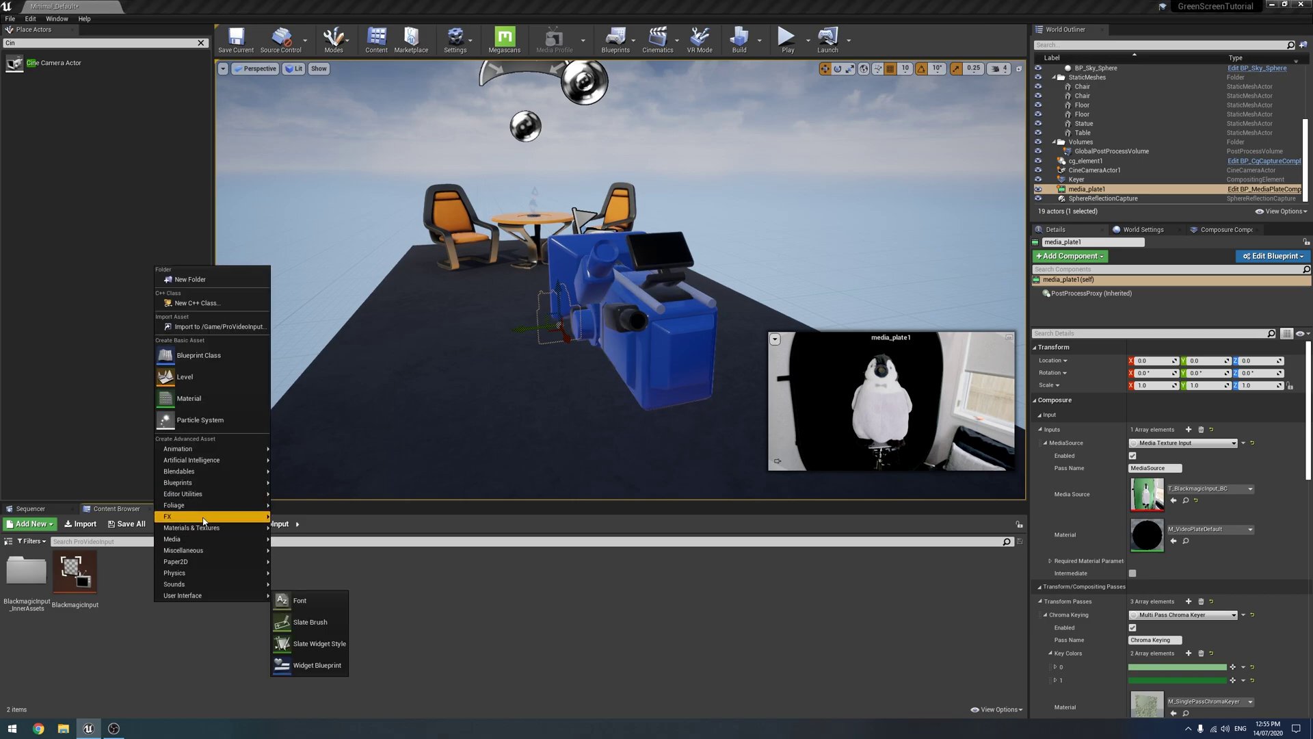
pyautogui.moveTo(204, 521)
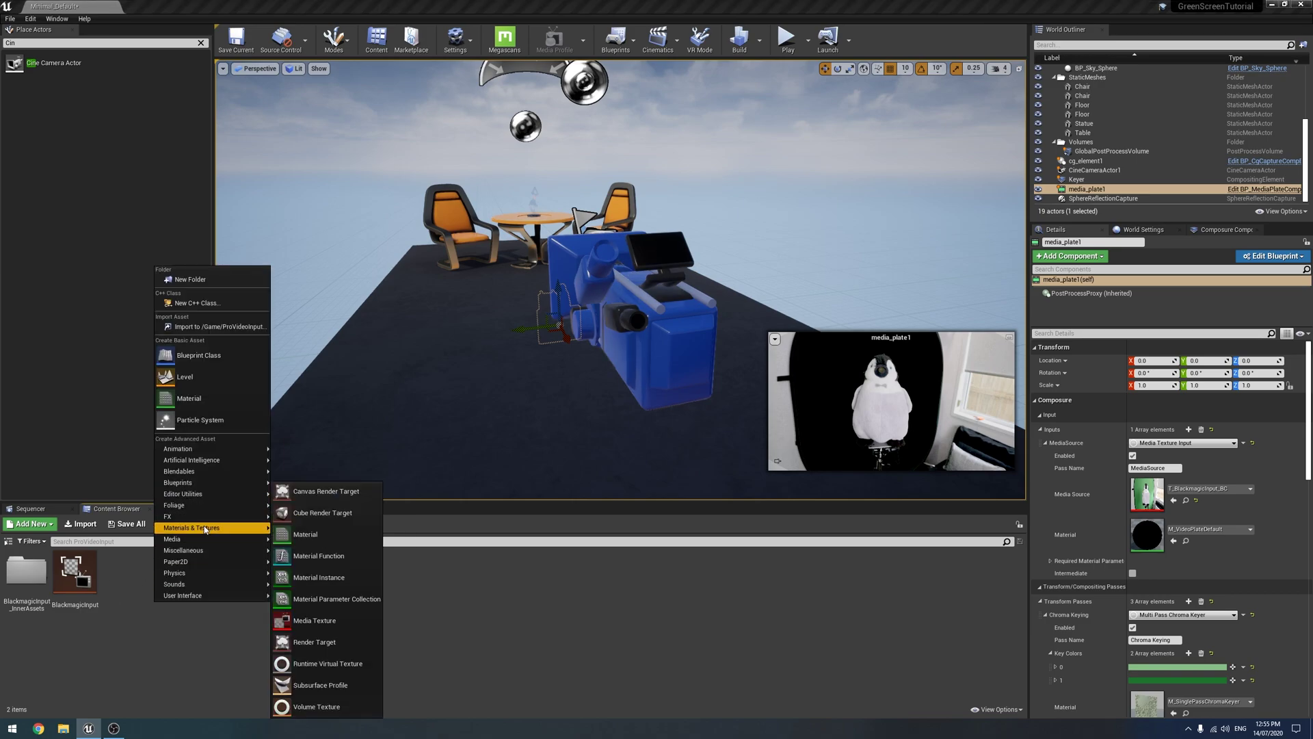
pyautogui.click(329, 643)
pyautogui.write('KE')
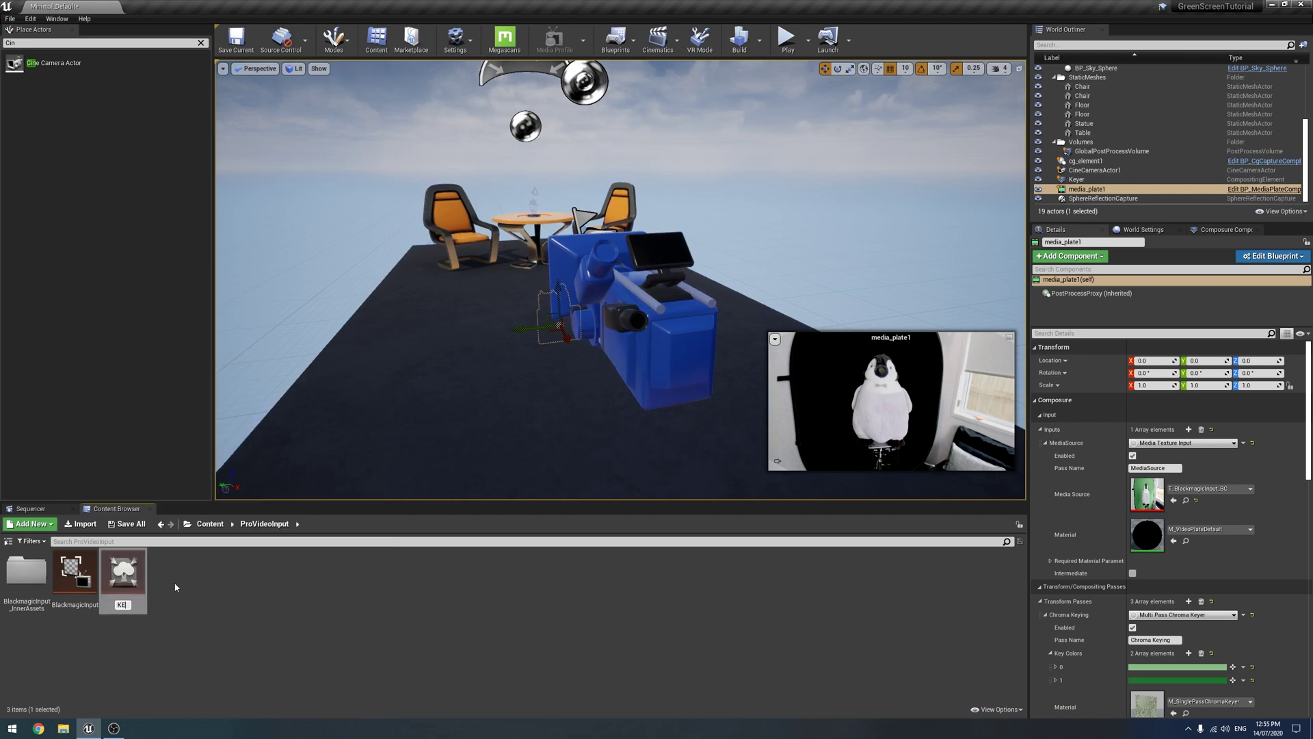
pyautogui.write('Y')
pyautogui.press('Return')
# Step: Create a second Render Target asset named CG in the ProVideoInput folder
pyautogui.rightClick(175, 586)
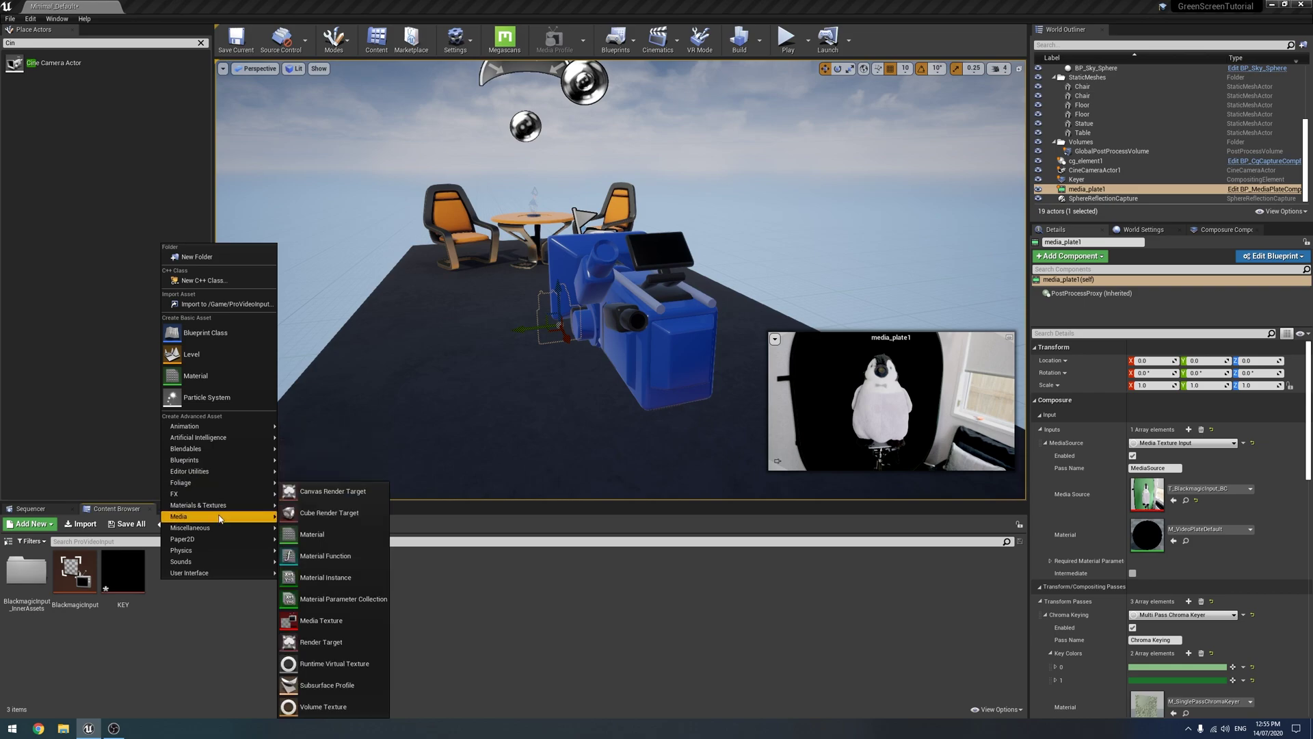
pyautogui.click(323, 619)
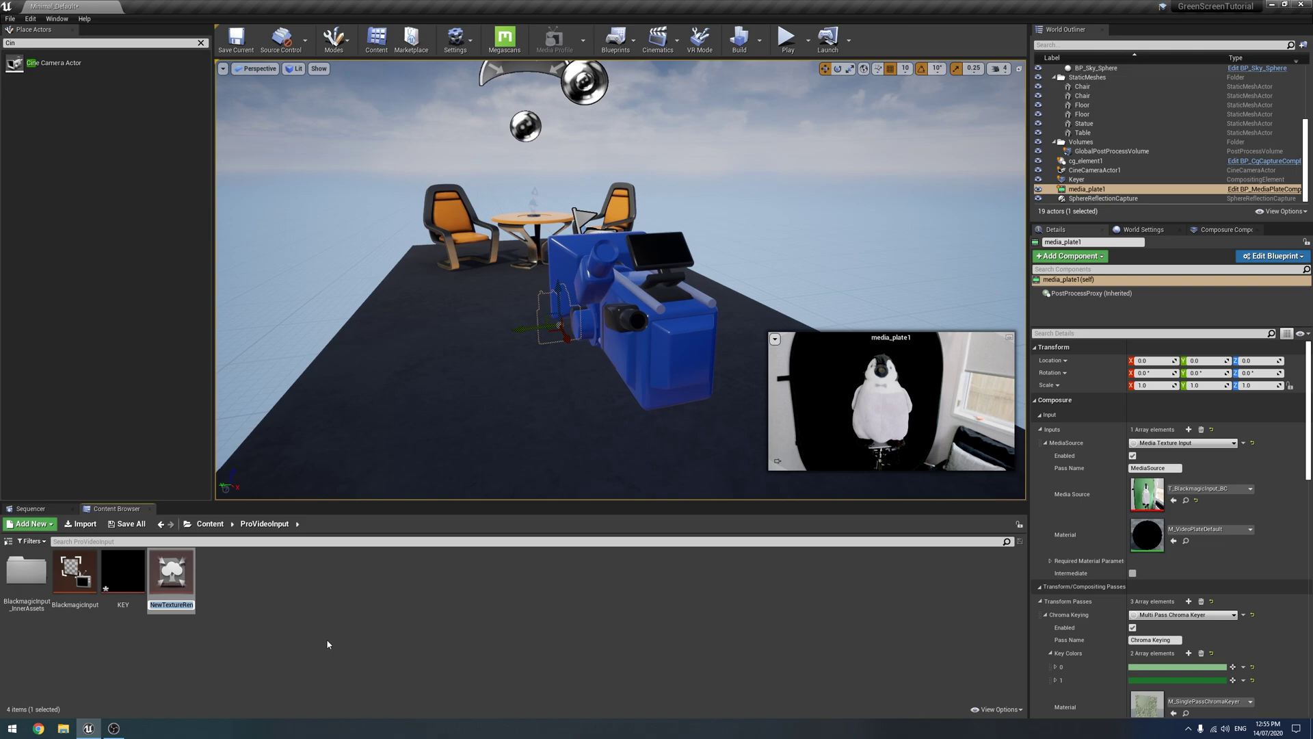
pyautogui.write('CG')
pyautogui.press('Return')
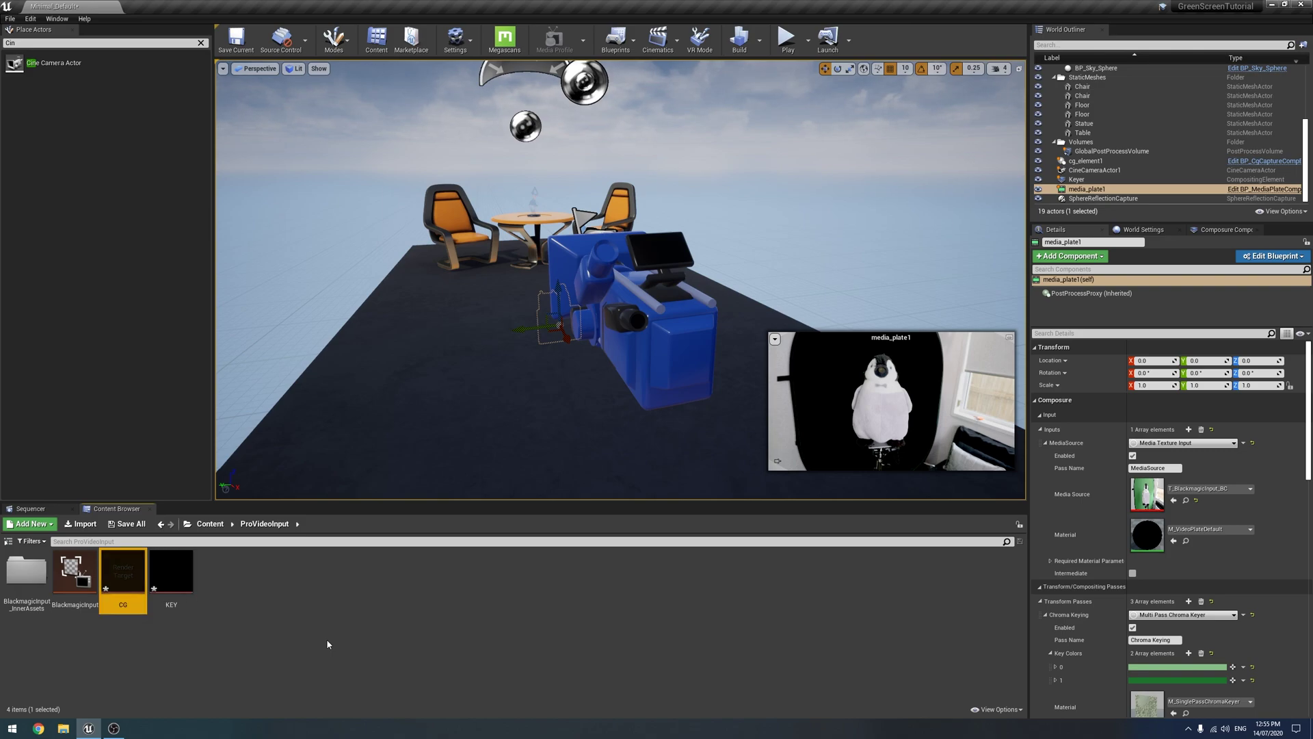
# Step: Open the CG render target and set its Size X to 1920 and Size Y to 1080
pyautogui.doubleClick(123, 573)
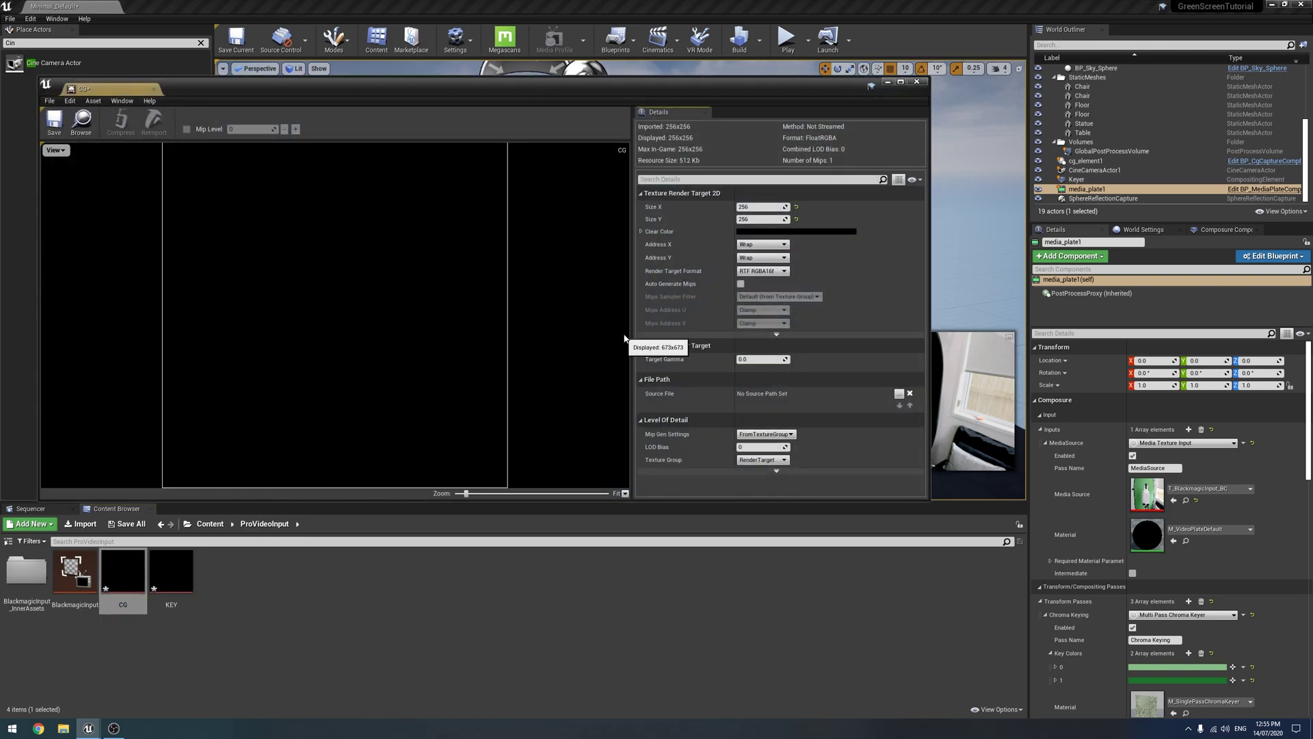
pyautogui.click(750, 203)
pyautogui.write('1920')
pyautogui.press('Return')
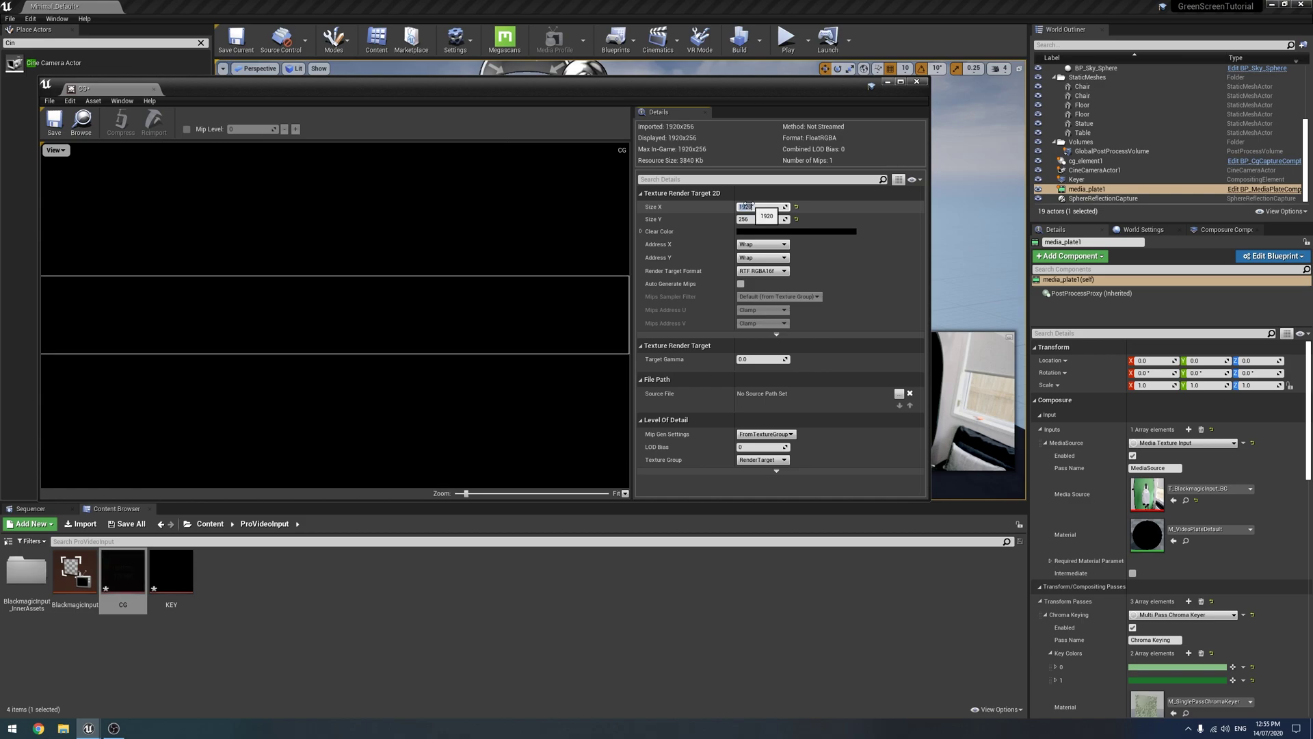
pyautogui.click(761, 219)
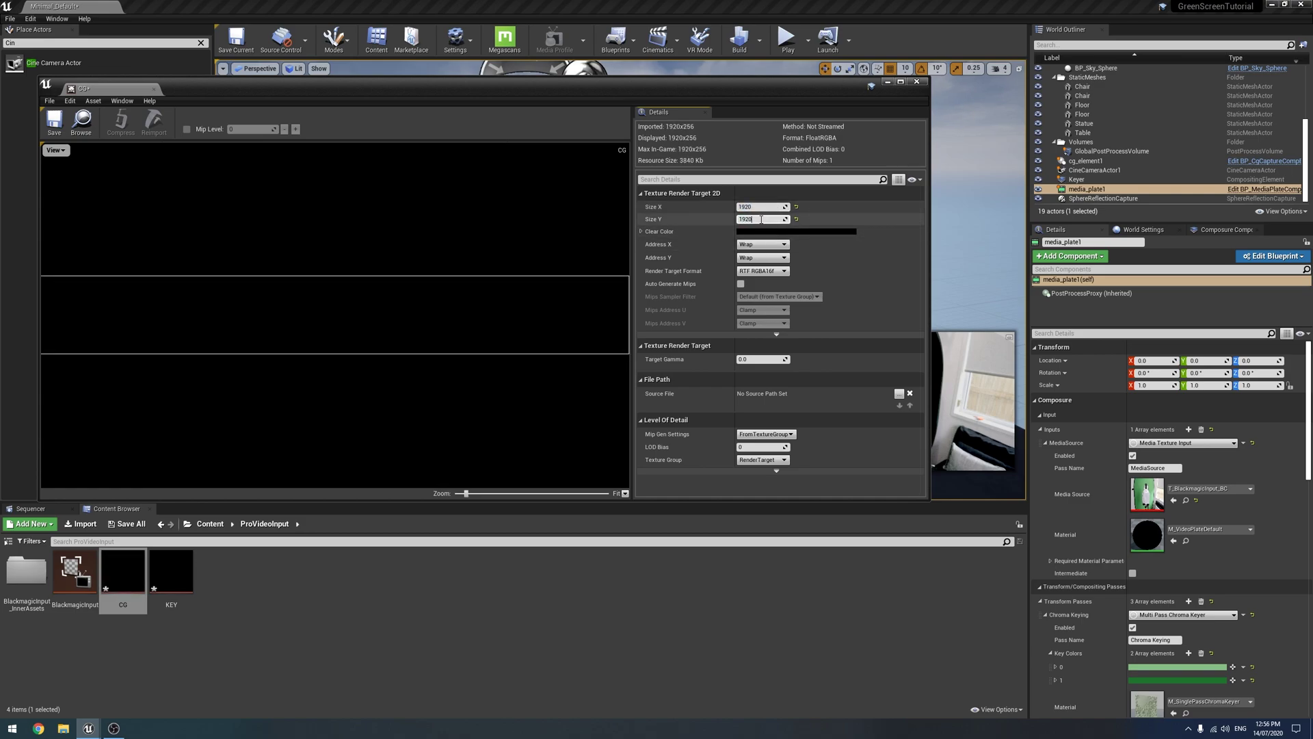
pyautogui.write('1920')
pyautogui.press('Return')
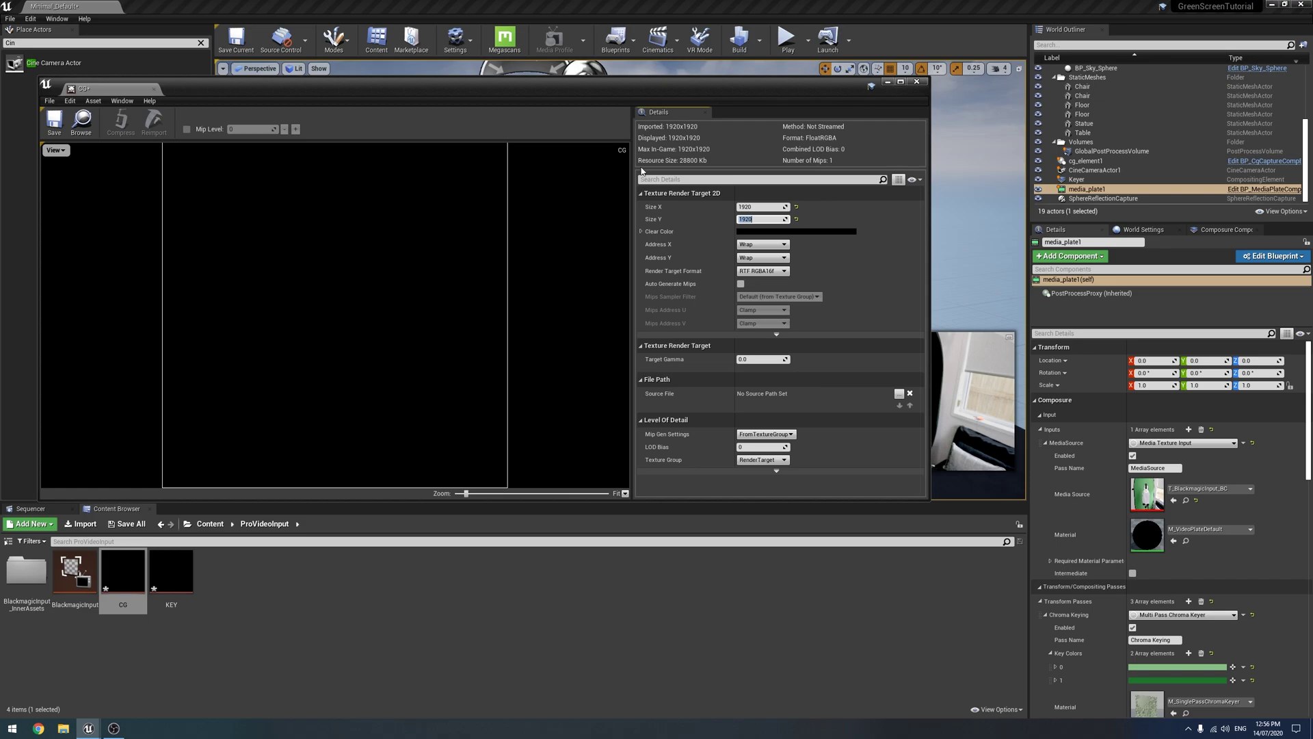
pyautogui.write('1080')
pyautogui.press('Return')
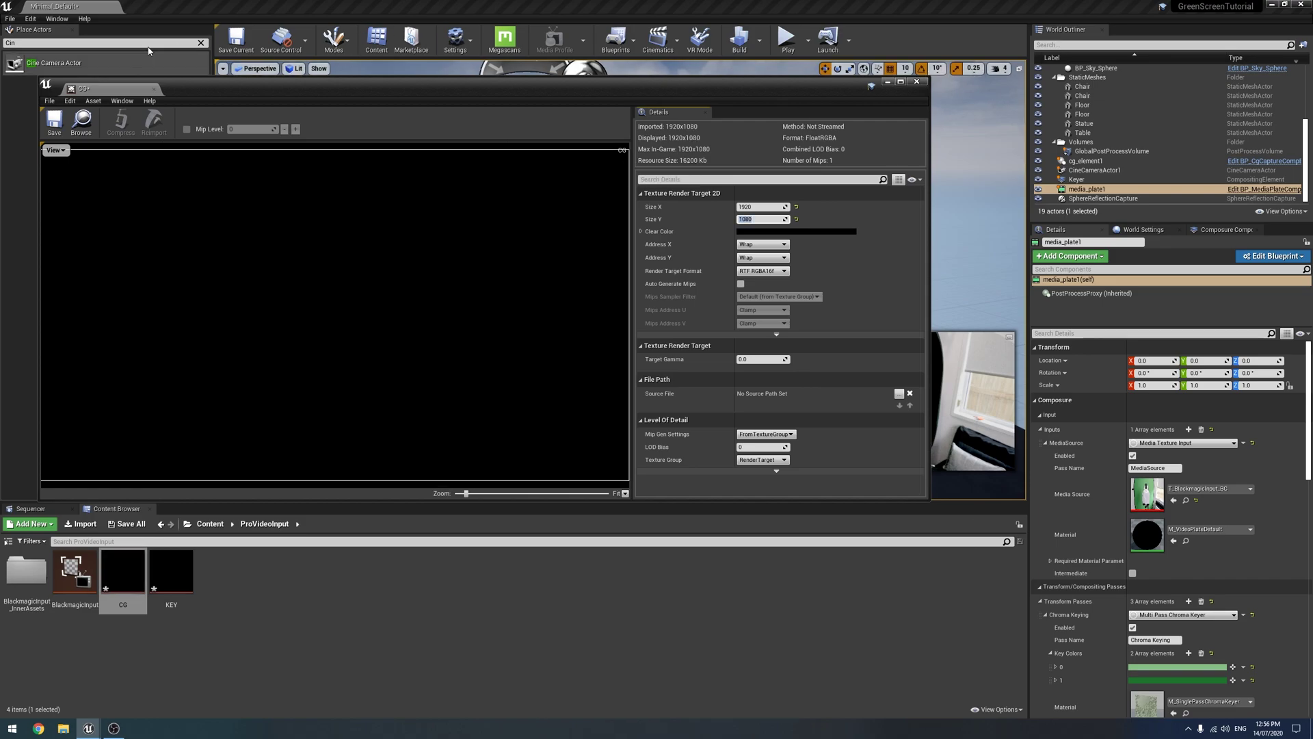
# Step: Save the CG render target and close its editor
pyautogui.click(54, 121)
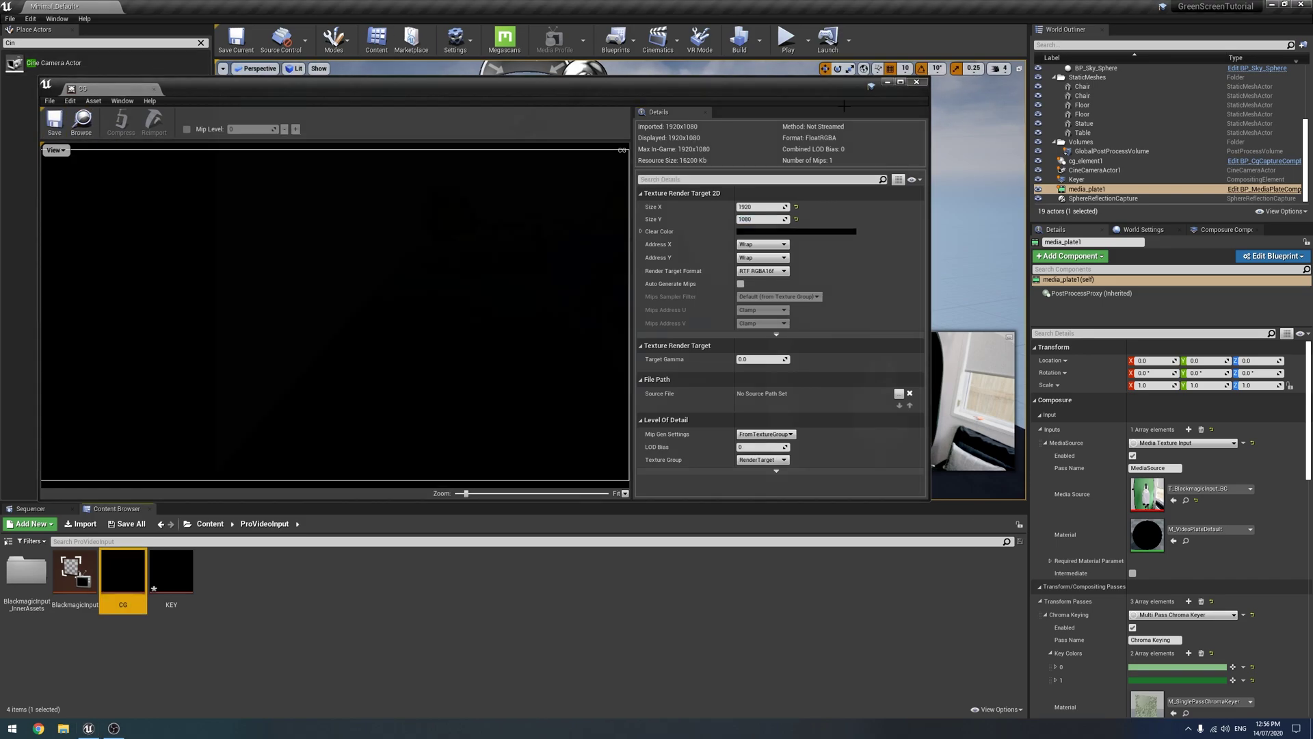
pyautogui.click(917, 81)
# Step: Set the KEY render target's Size X to 1920 and Size Y to 1080, and save it
pyautogui.doubleClick(171, 575)
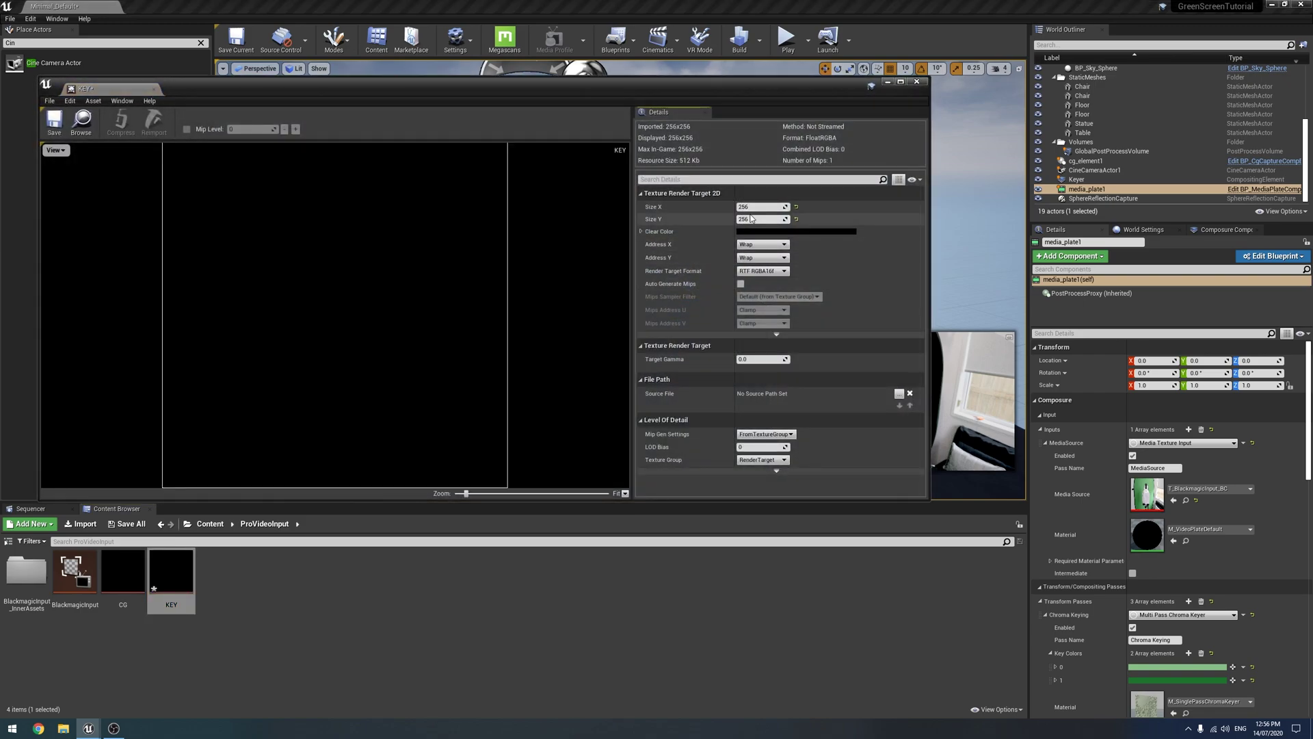
pyautogui.click(745, 207)
pyautogui.write('1920')
pyautogui.press('Return')
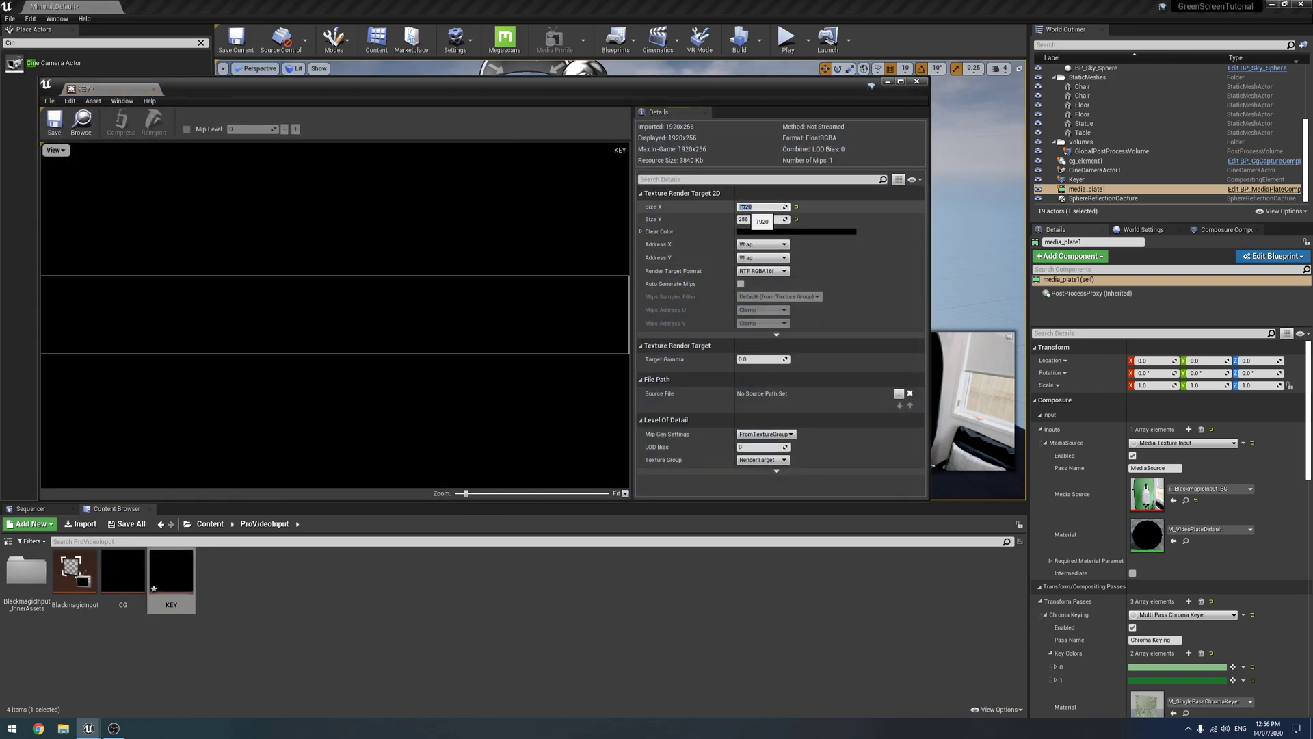
pyautogui.click(745, 219)
pyautogui.write('1080')
pyautogui.press('Return')
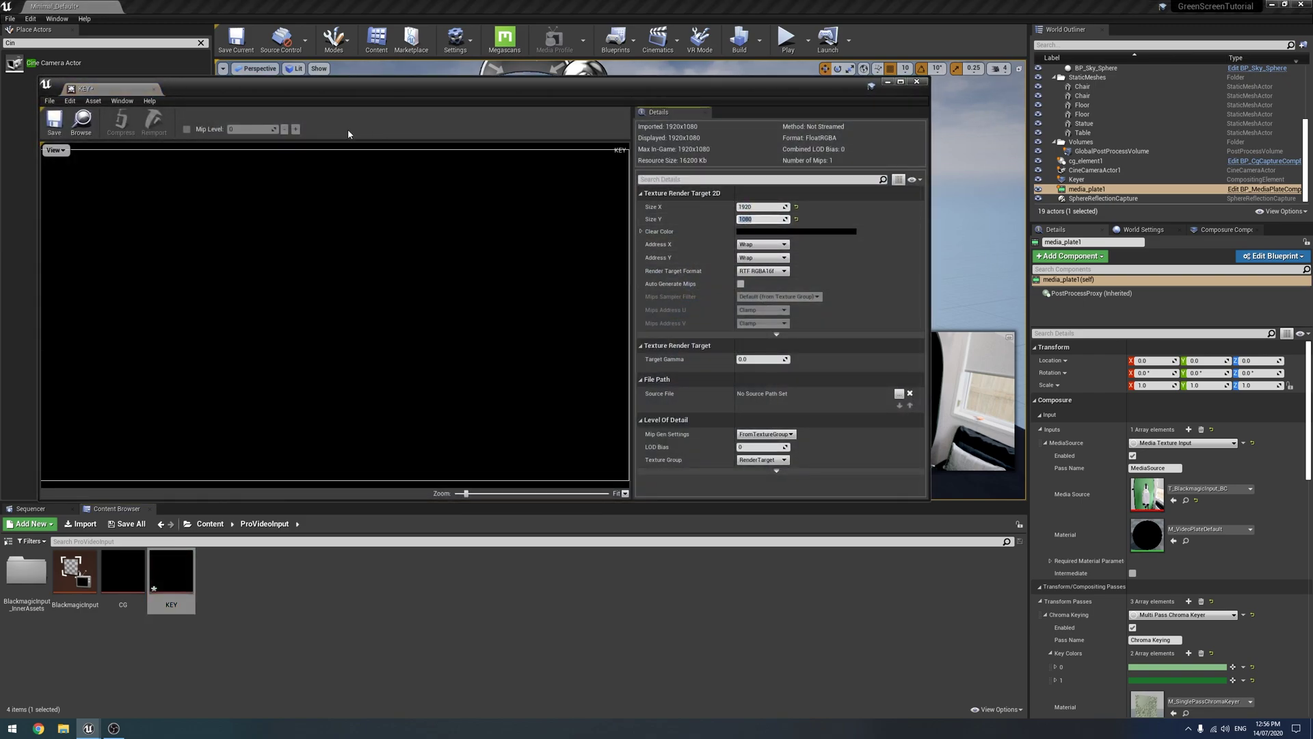
pyautogui.click(54, 121)
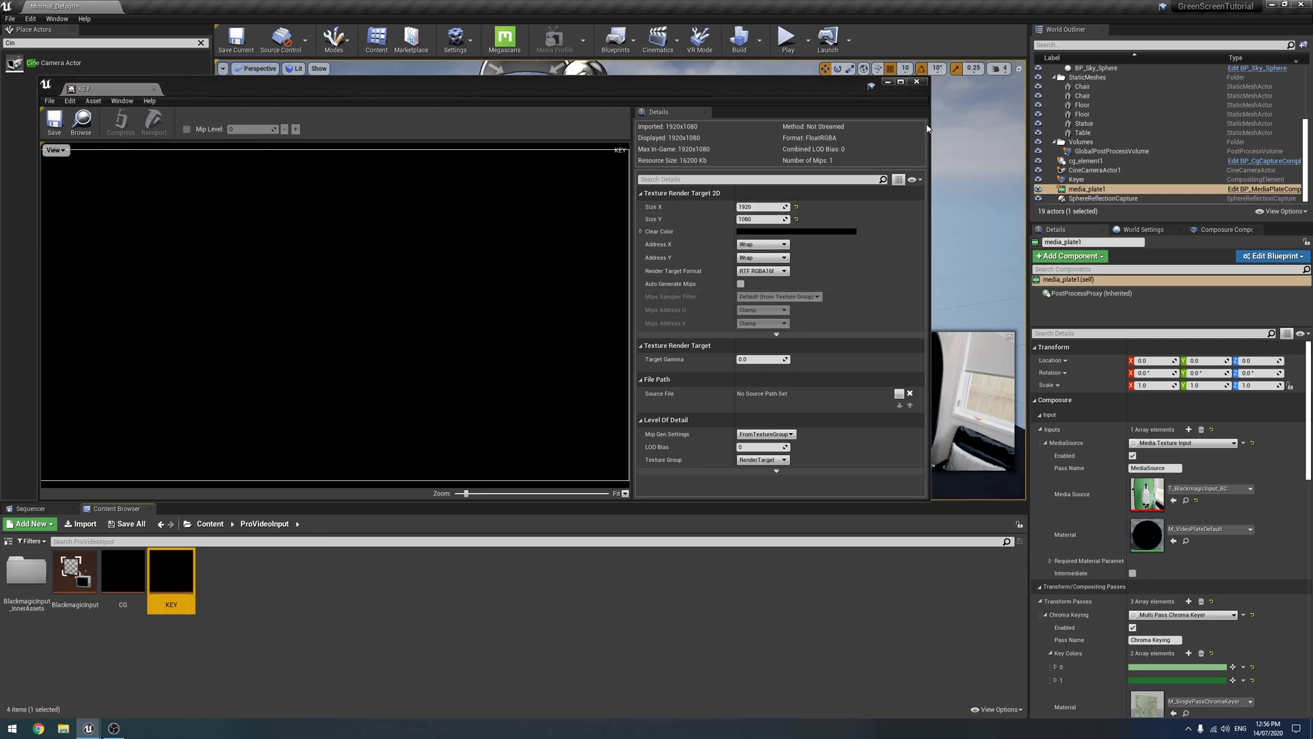
pyautogui.click(917, 82)
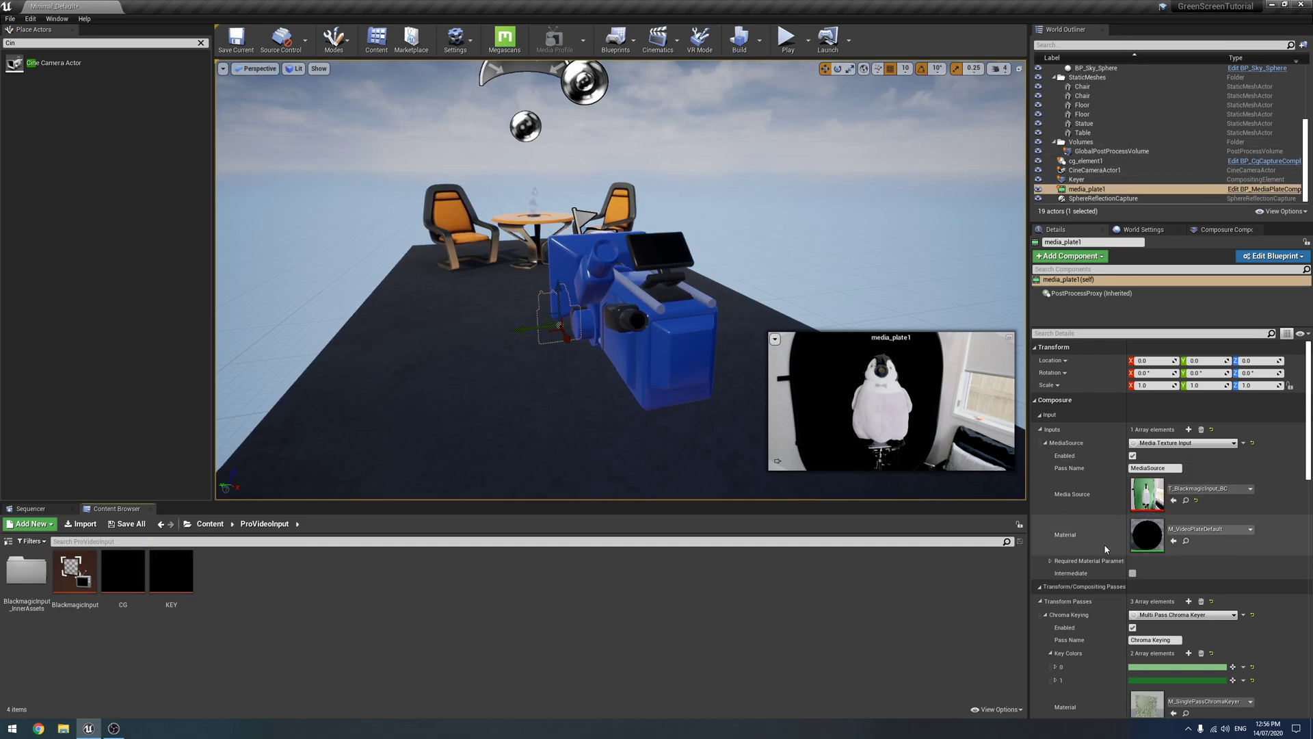
# Step: Add a Render Target Asset output to media_plate1 and assign the KEY render target to it
pyautogui.scroll(-10, 1087, 571)
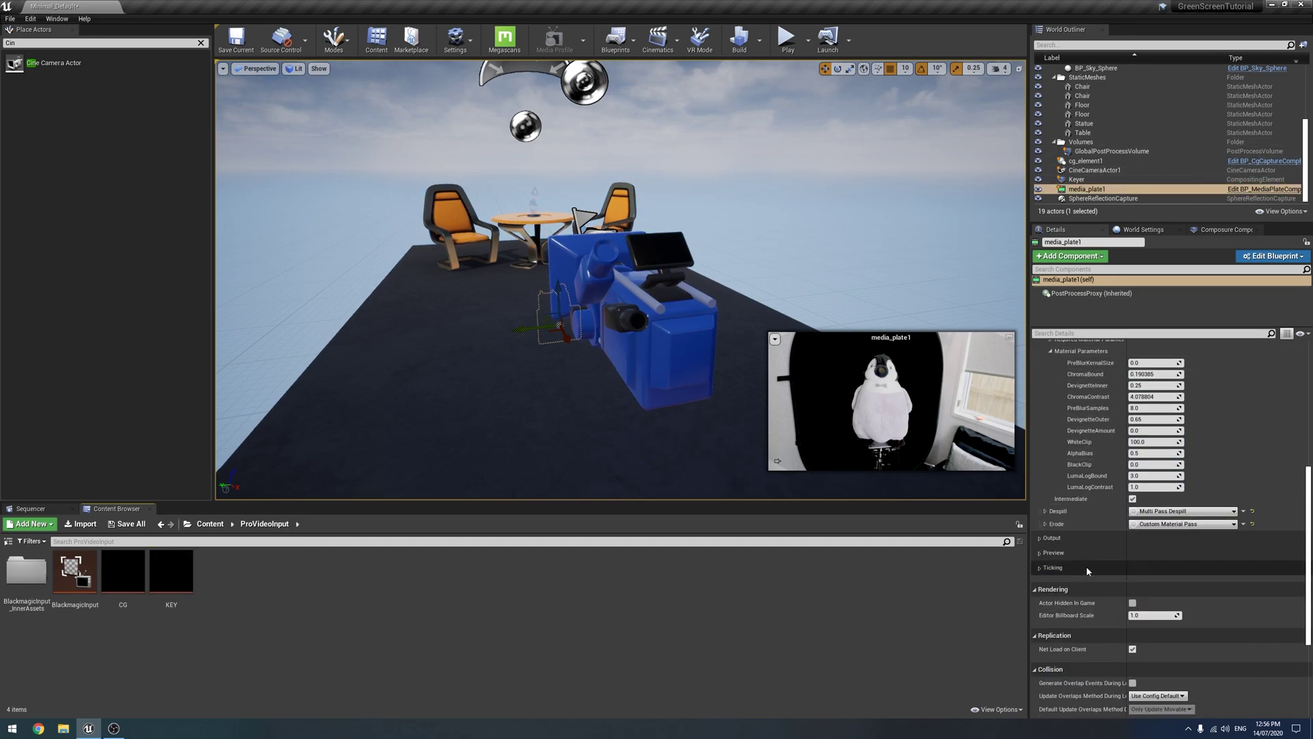
pyautogui.click(1048, 537)
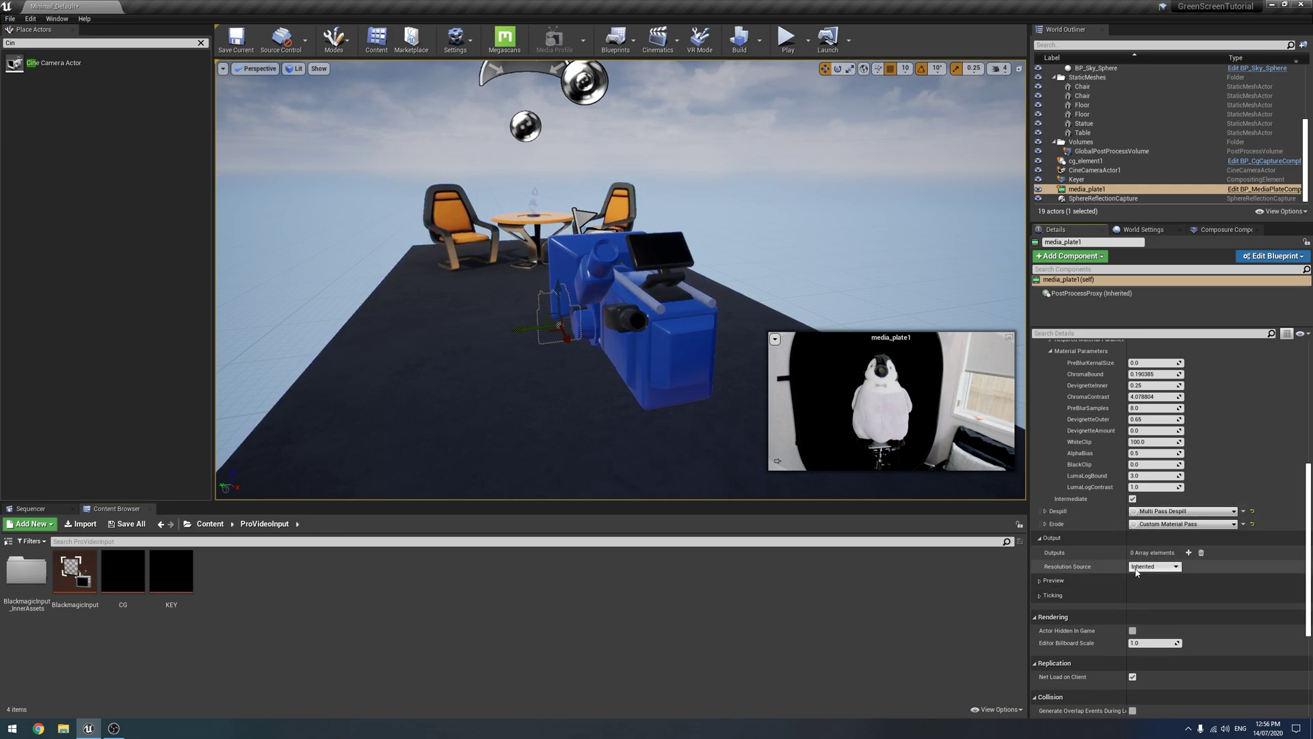
pyautogui.click(1191, 553)
pyautogui.click(1193, 566)
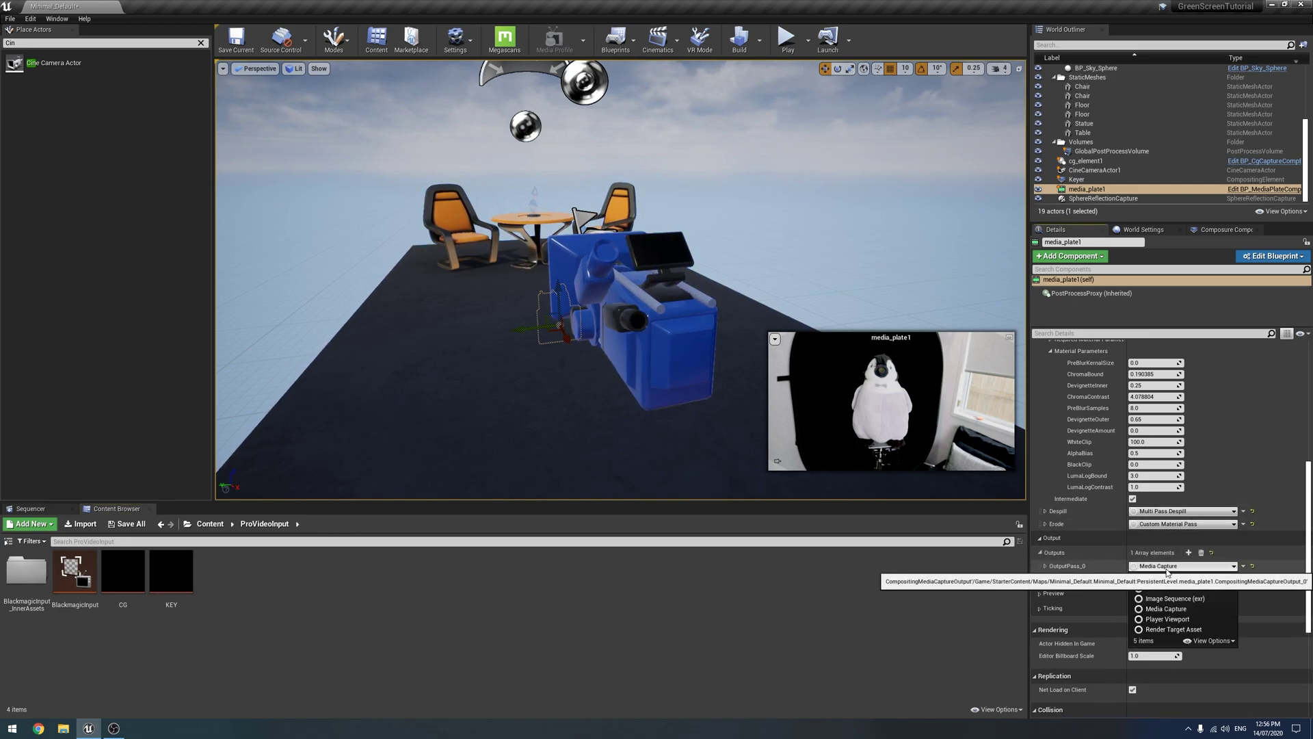
pyautogui.click(1173, 630)
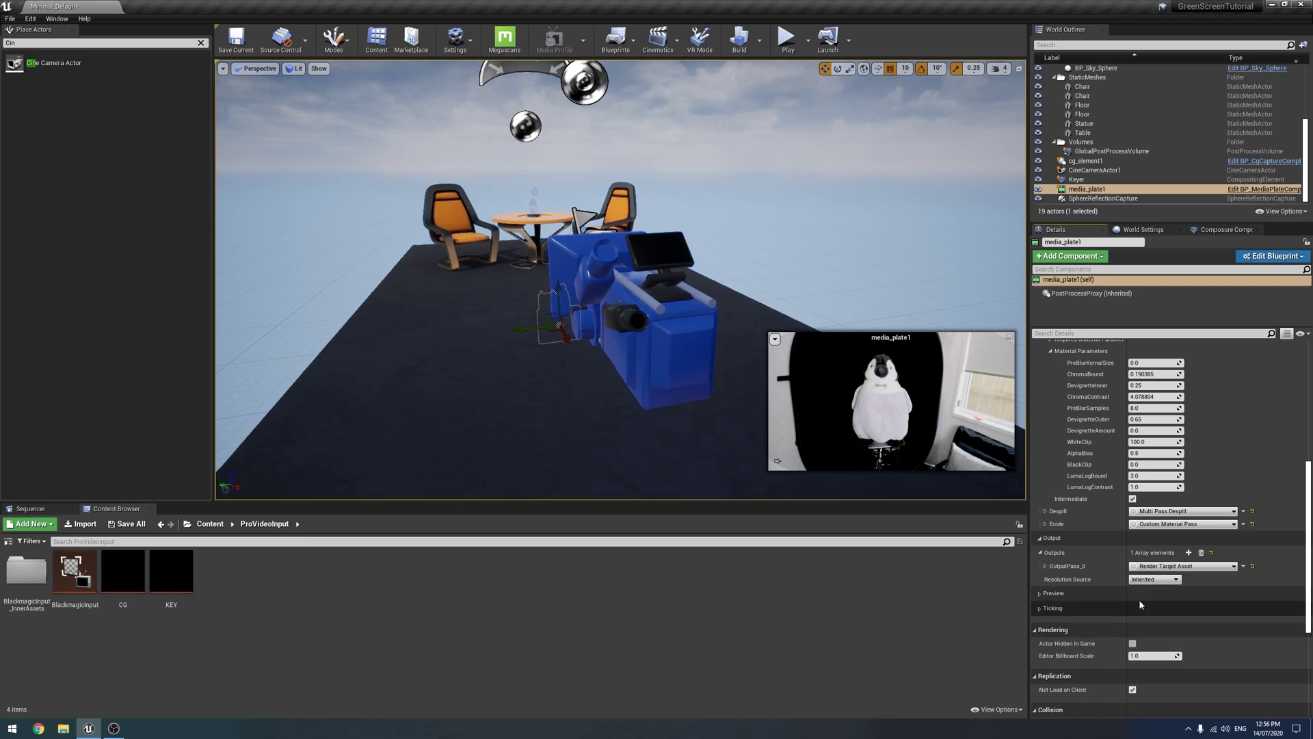
pyautogui.click(1045, 566)
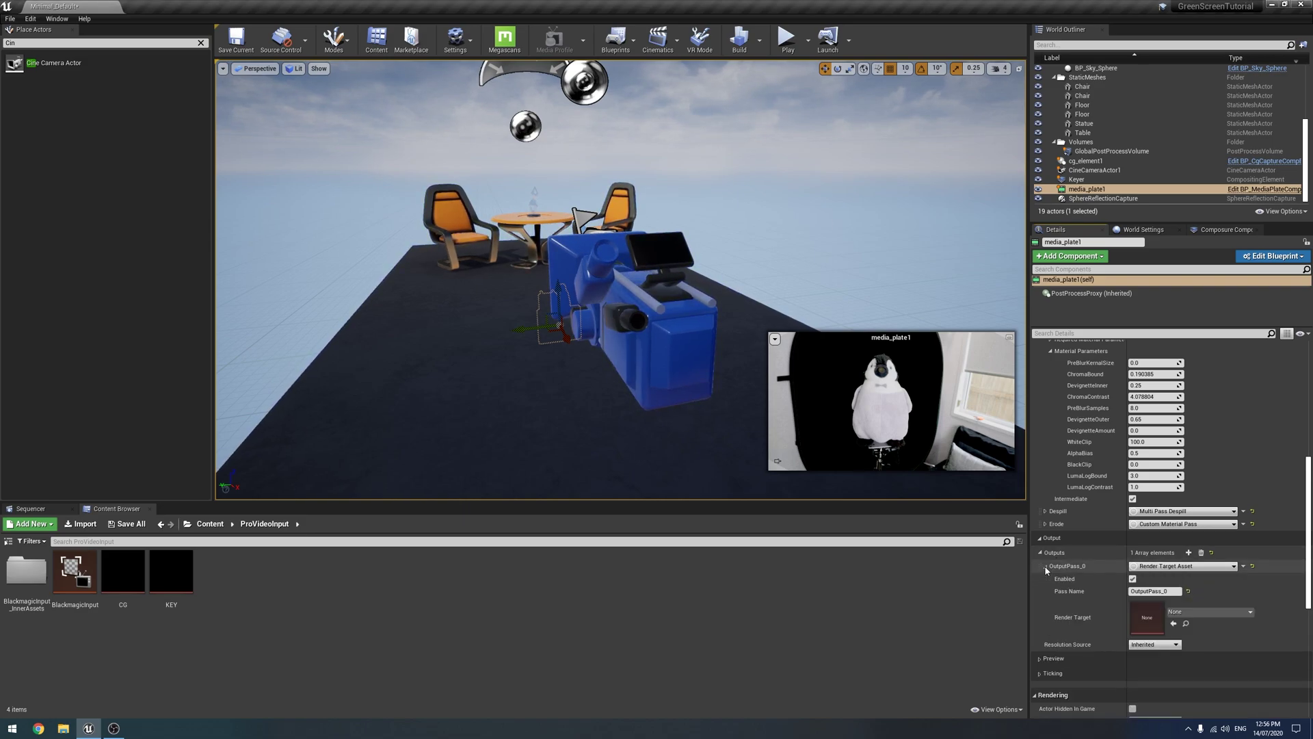
pyautogui.moveTo(189, 585); pyautogui.dragTo(1146, 617)
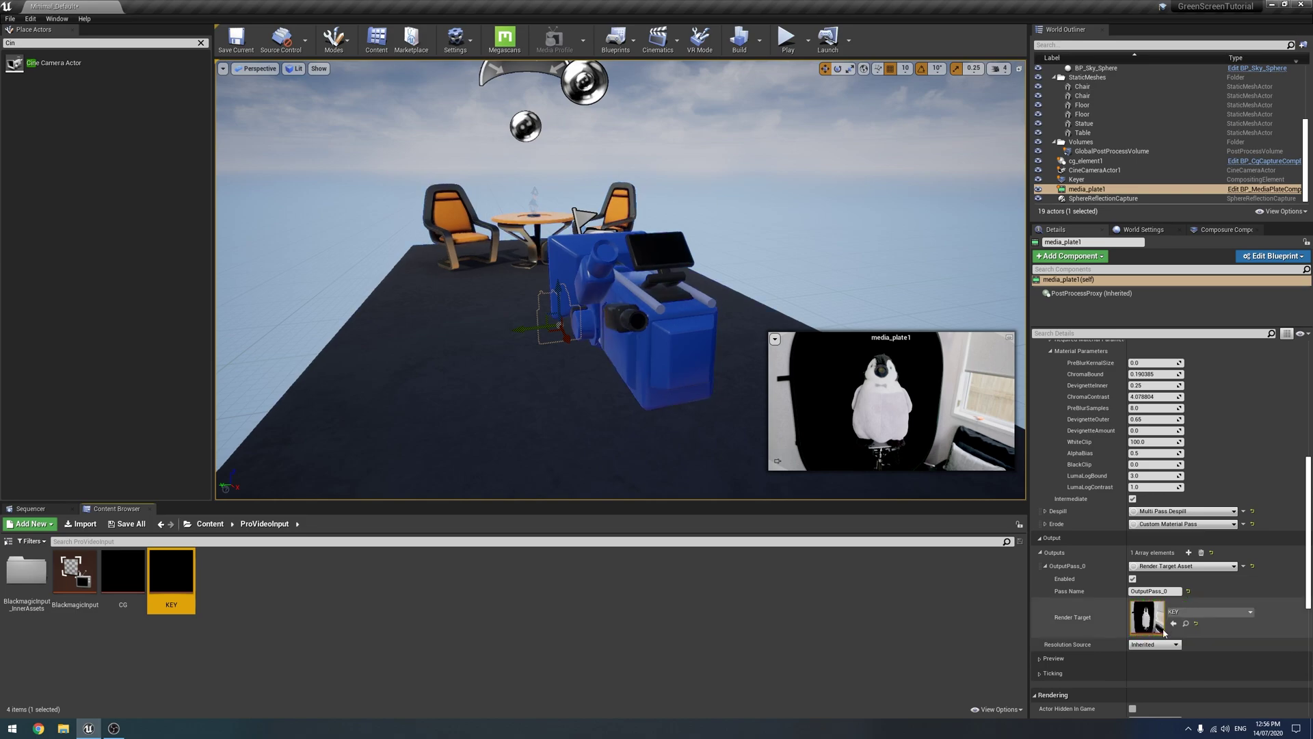
# Step: Add a Render Target Asset output to cg_element1 and assign the CG render target to it
pyautogui.click(1097, 163)
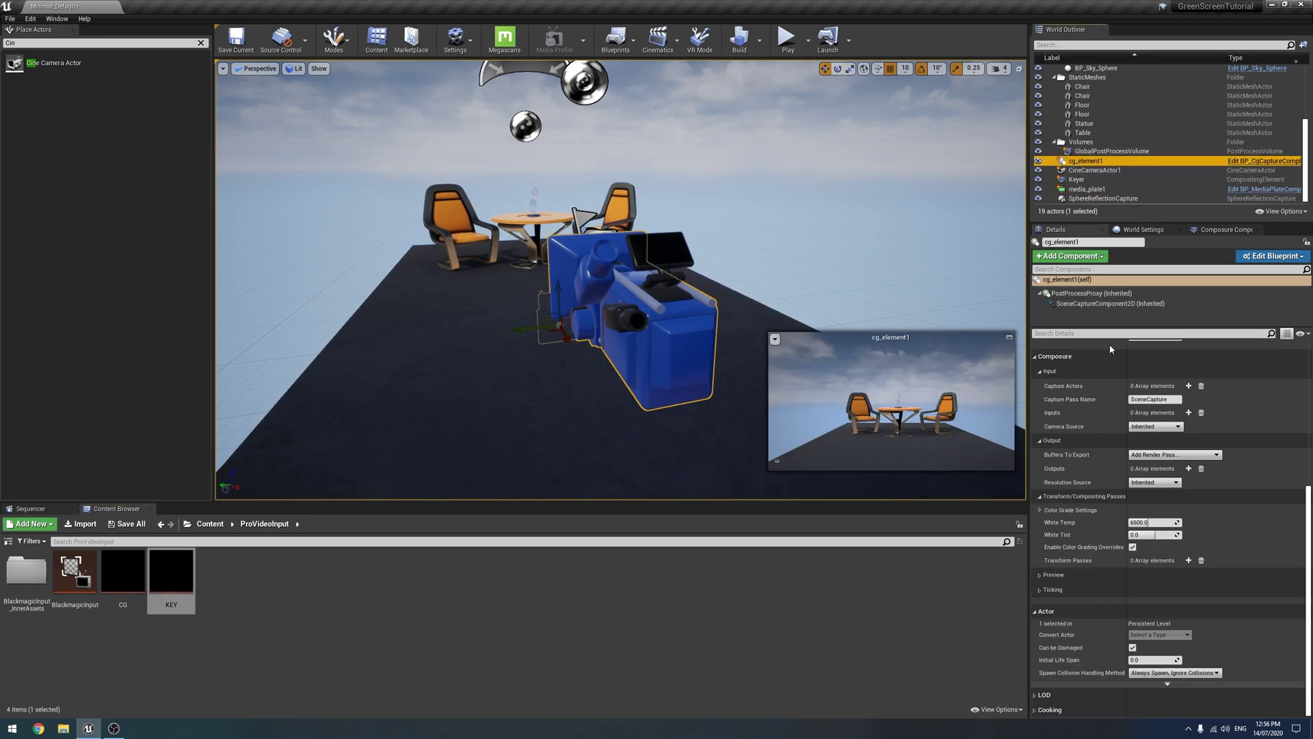
pyautogui.click(1189, 468)
pyautogui.click(1186, 481)
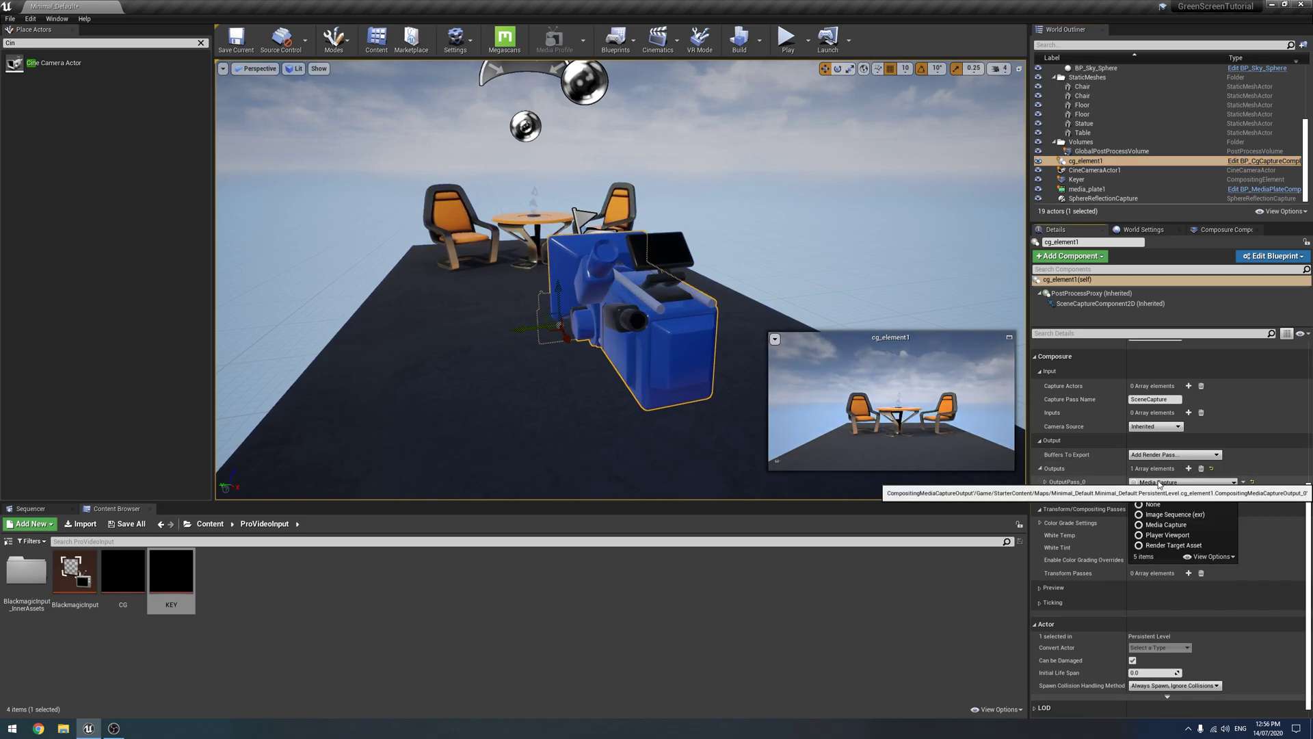
pyautogui.click(1174, 545)
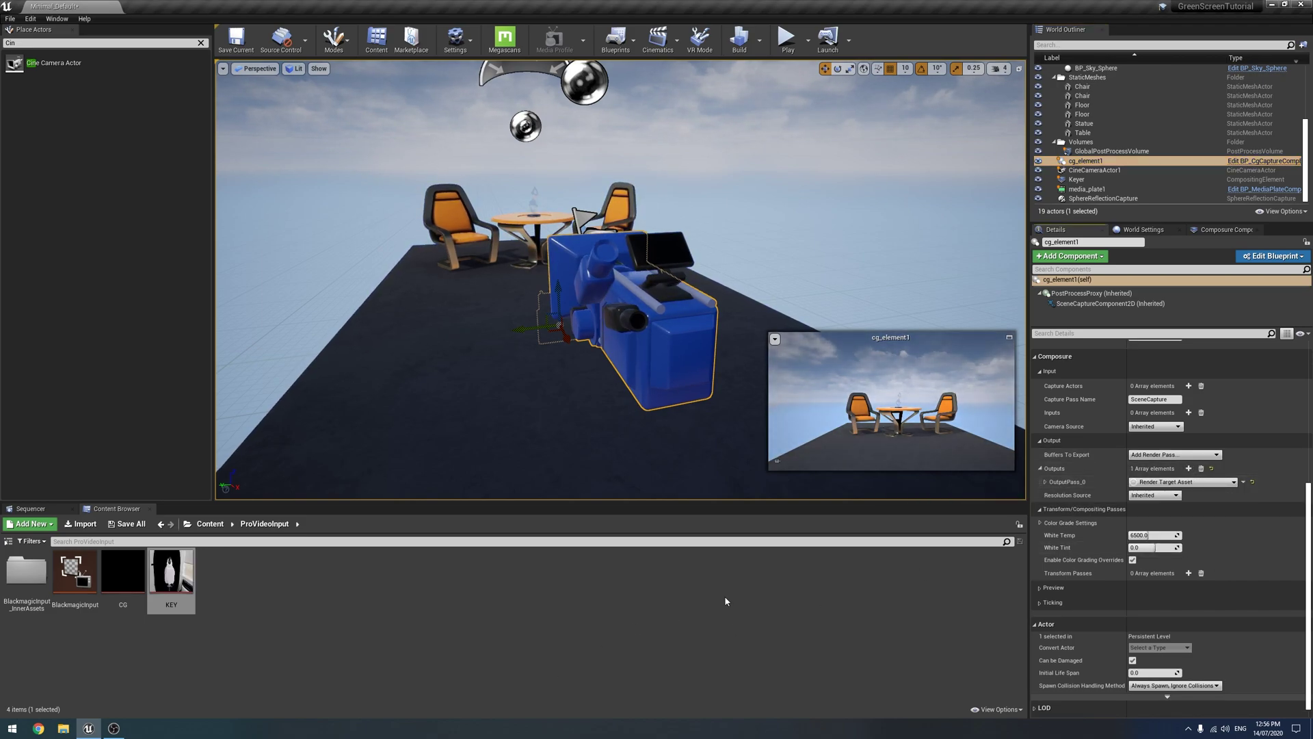
pyautogui.click(1045, 482)
pyautogui.moveTo(123, 571); pyautogui.dragTo(1162, 533)
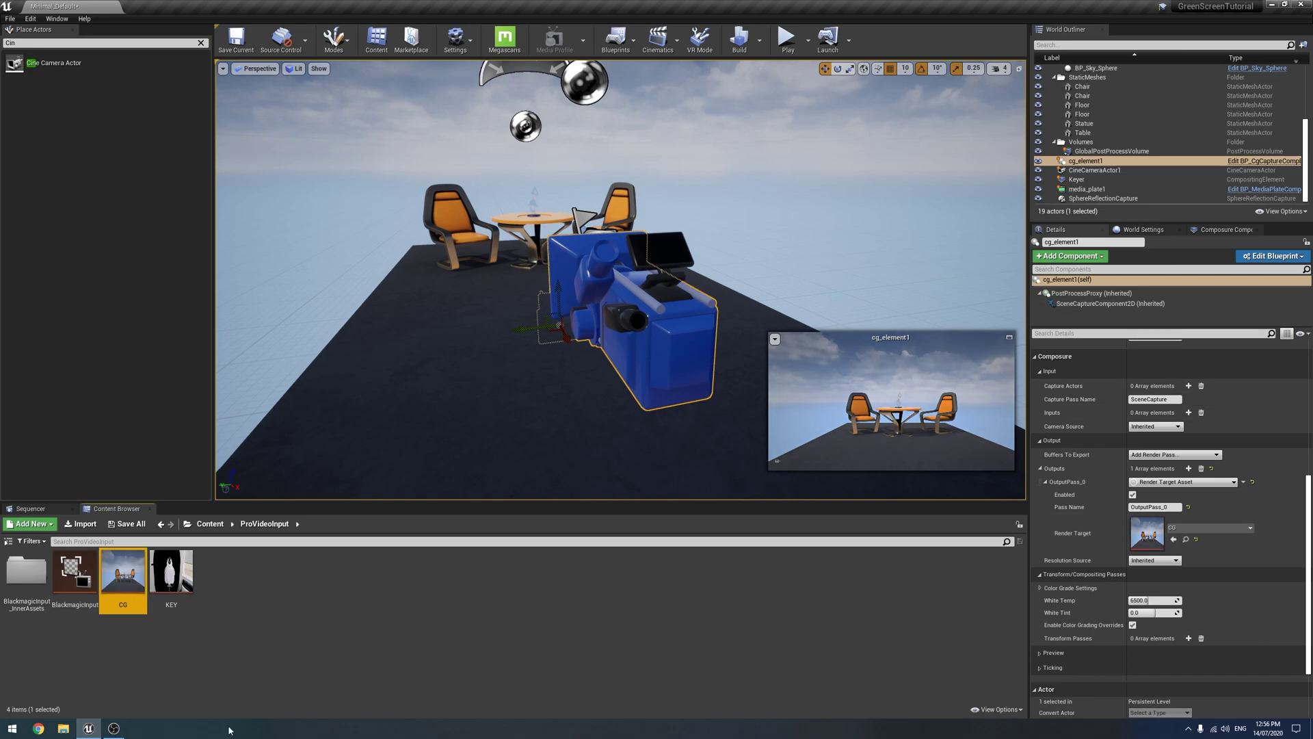
# Step: Create a material named Comp in the ProVideoInput folder
pyautogui.rightClick(279, 606)
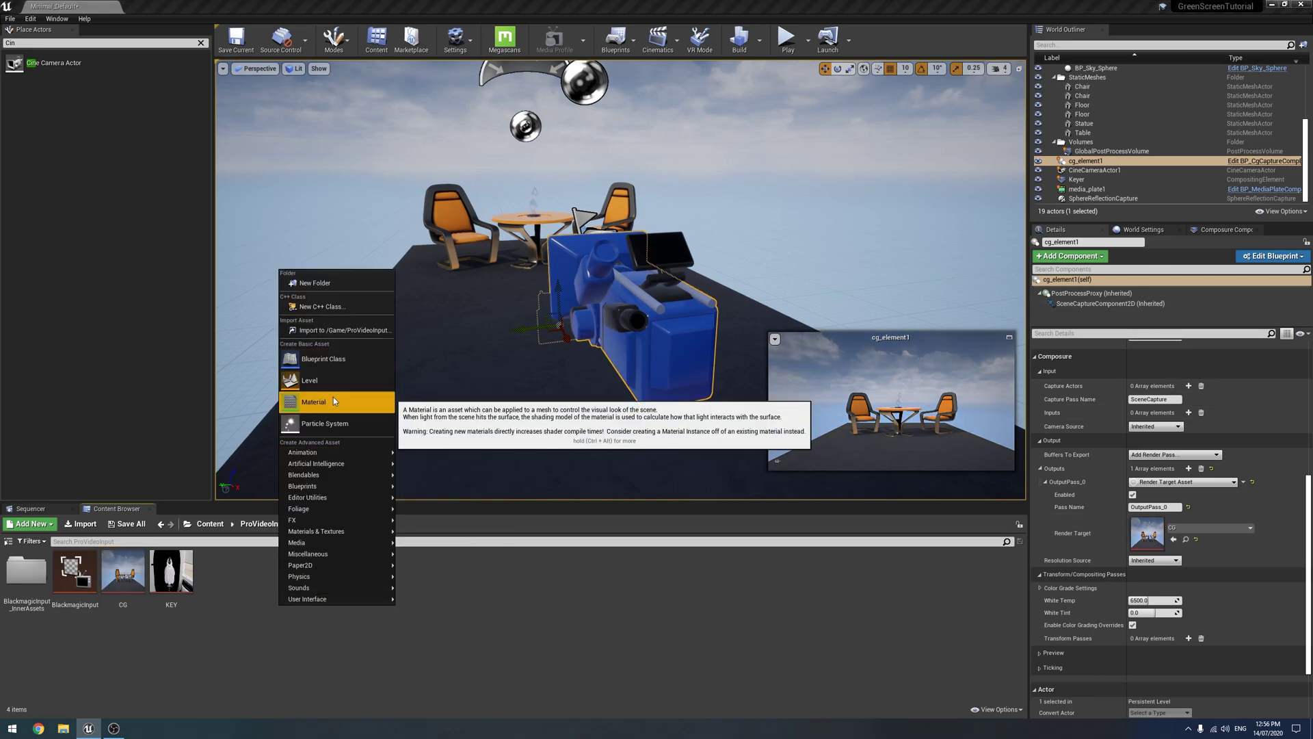
pyautogui.click(335, 401)
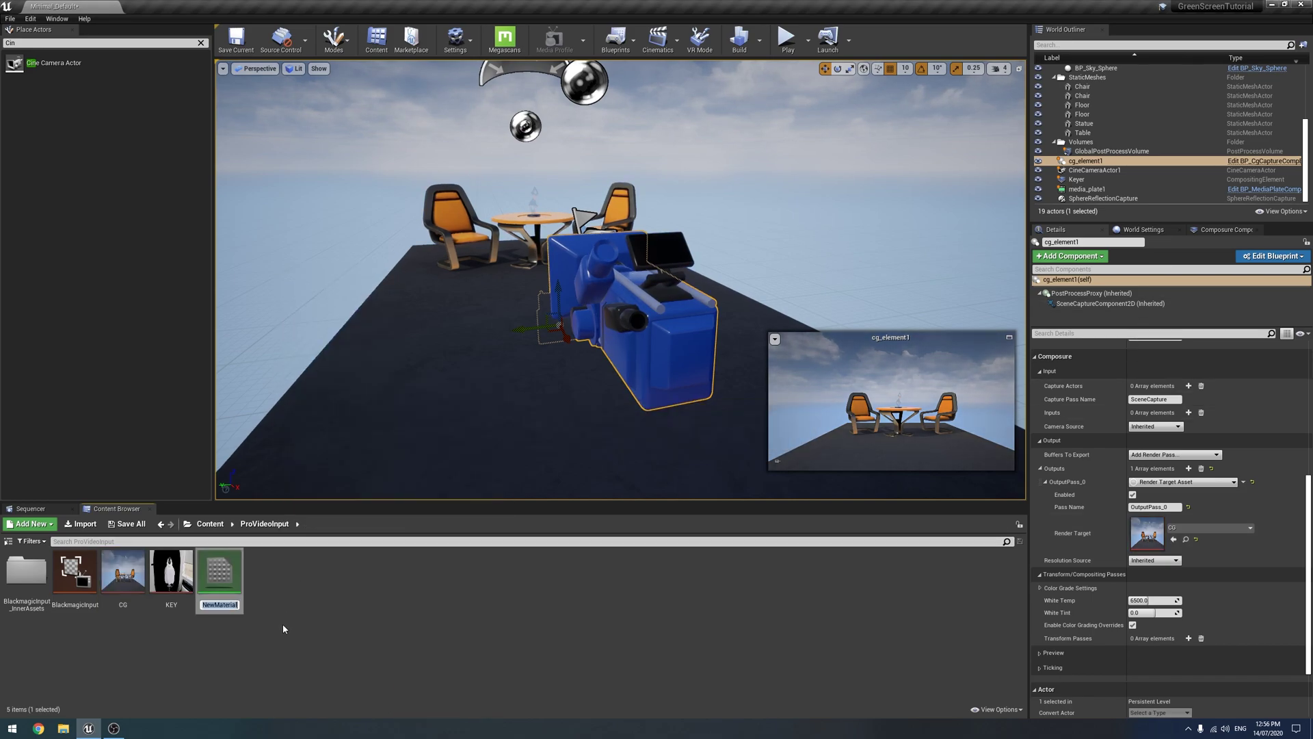
pyautogui.write('Comp')
pyautogui.press('Return')
# Step: Open the Comp material and set its Shading Model to Unlit and Blend Mode to Translucent
pyautogui.doubleClick(171, 572)
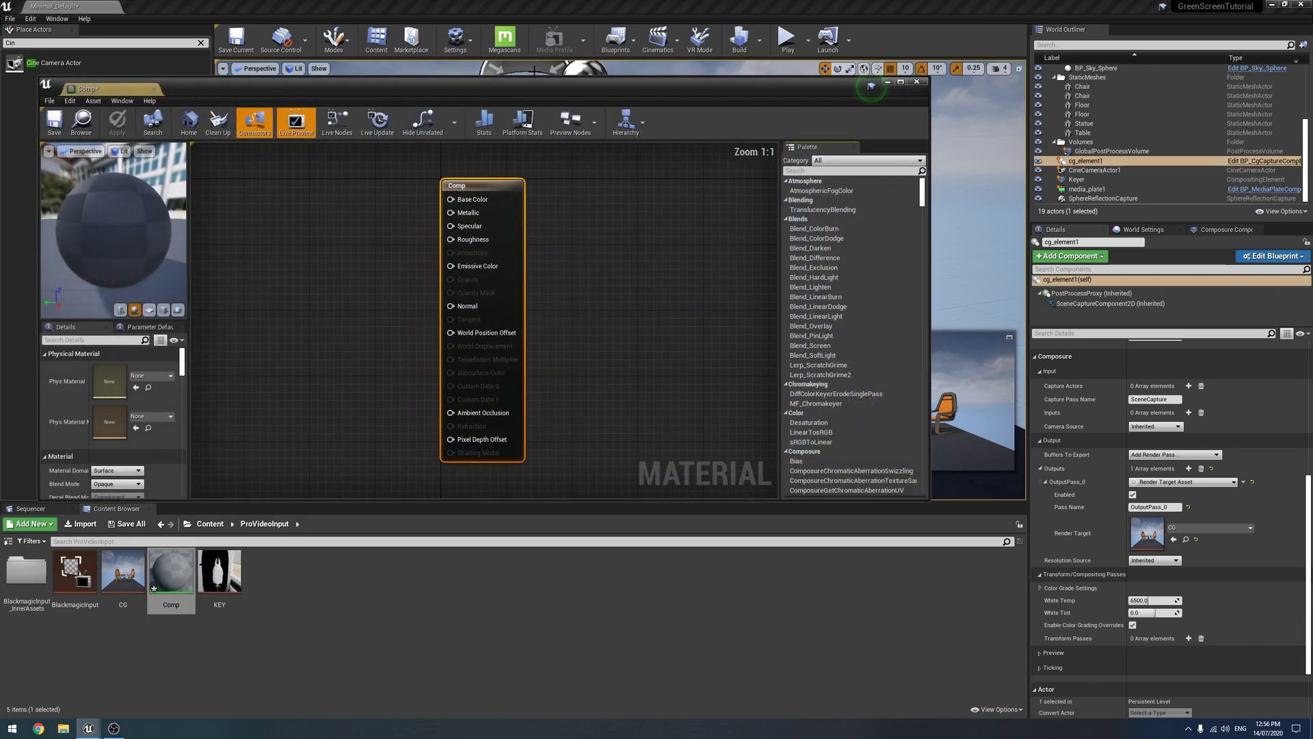
pyautogui.scroll(-3, 130, 410)
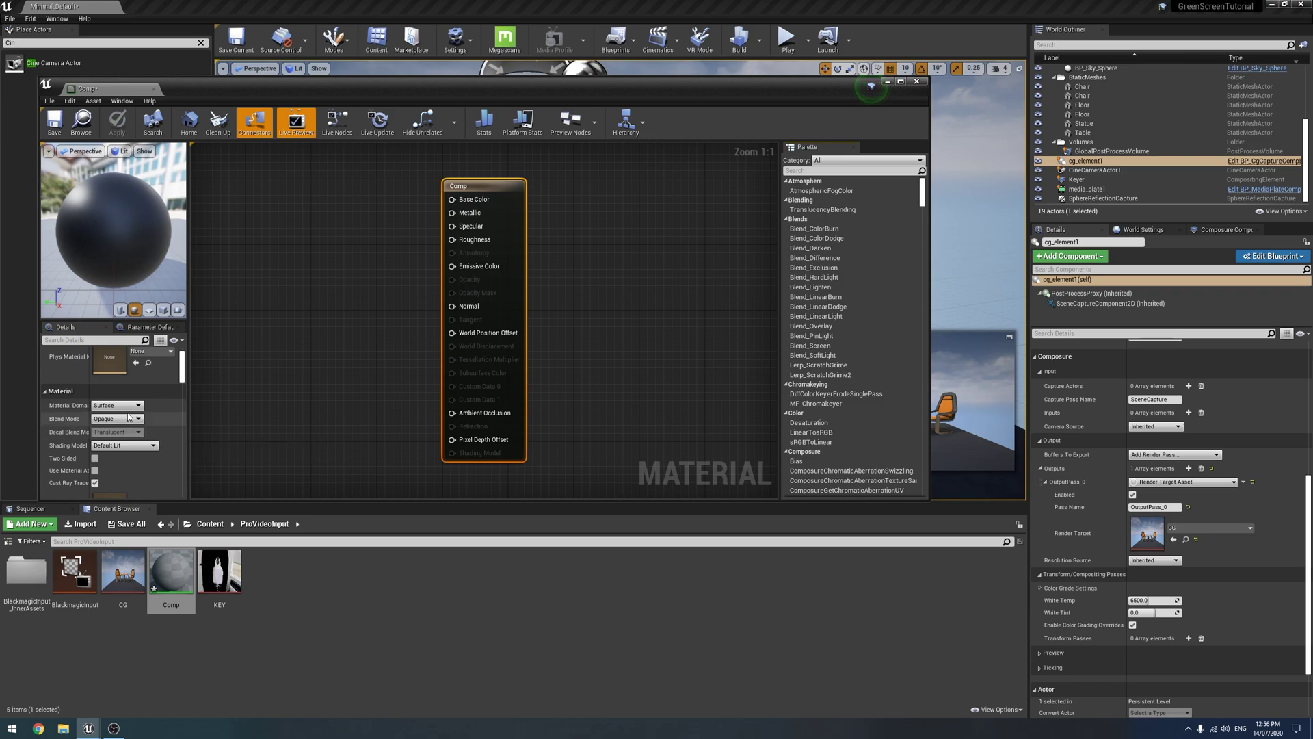
pyautogui.click(116, 445)
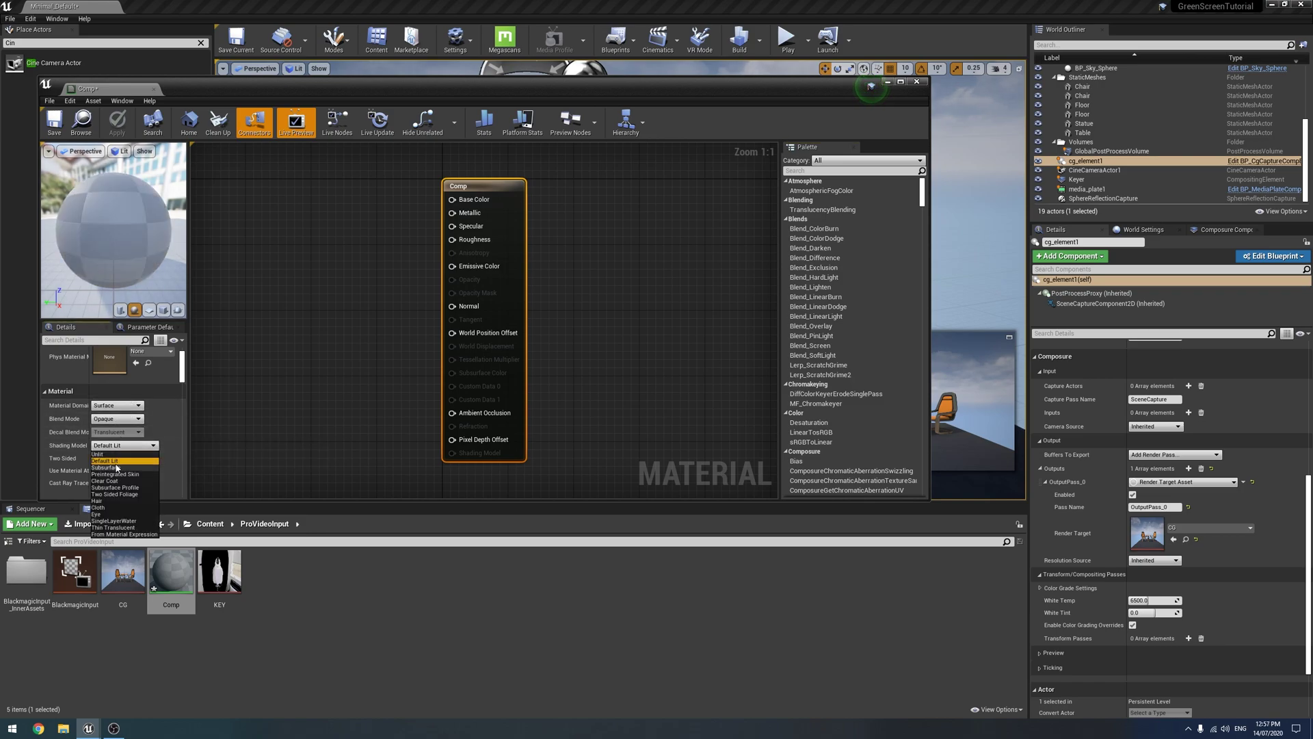
pyautogui.click(103, 454)
pyautogui.click(116, 419)
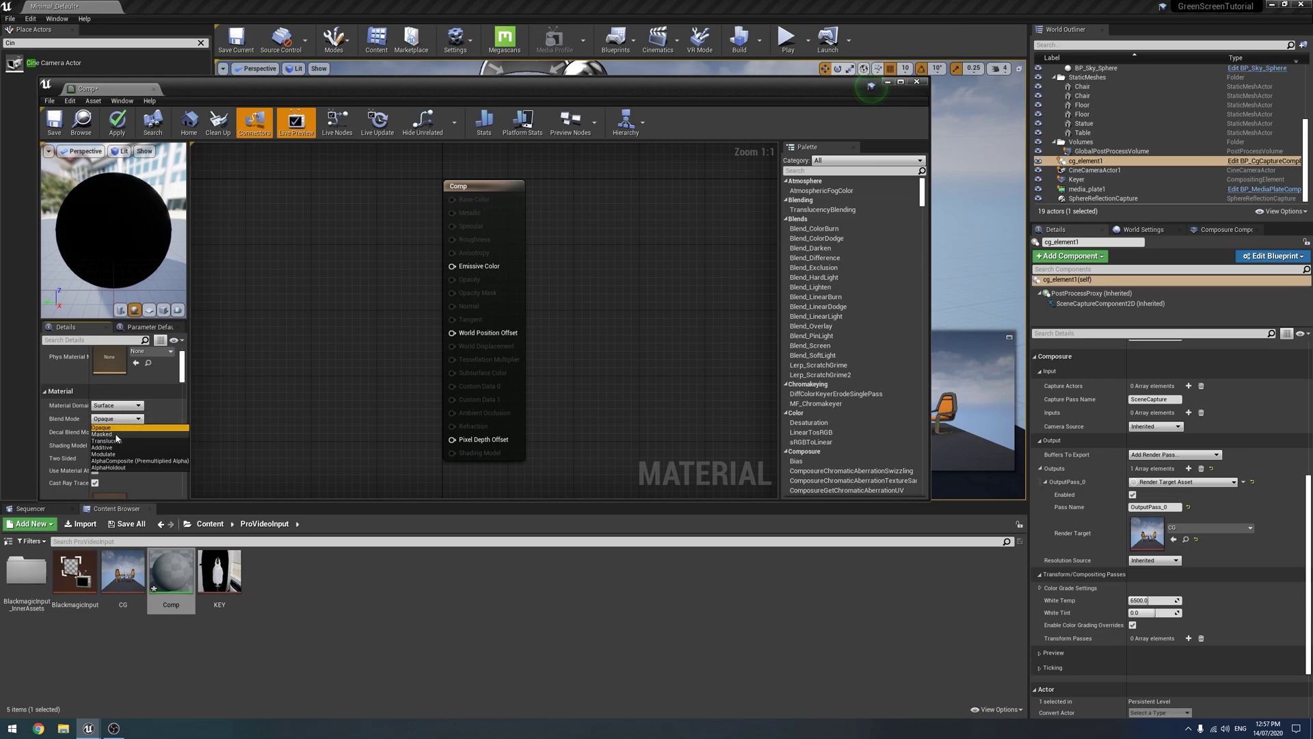
pyautogui.click(107, 441)
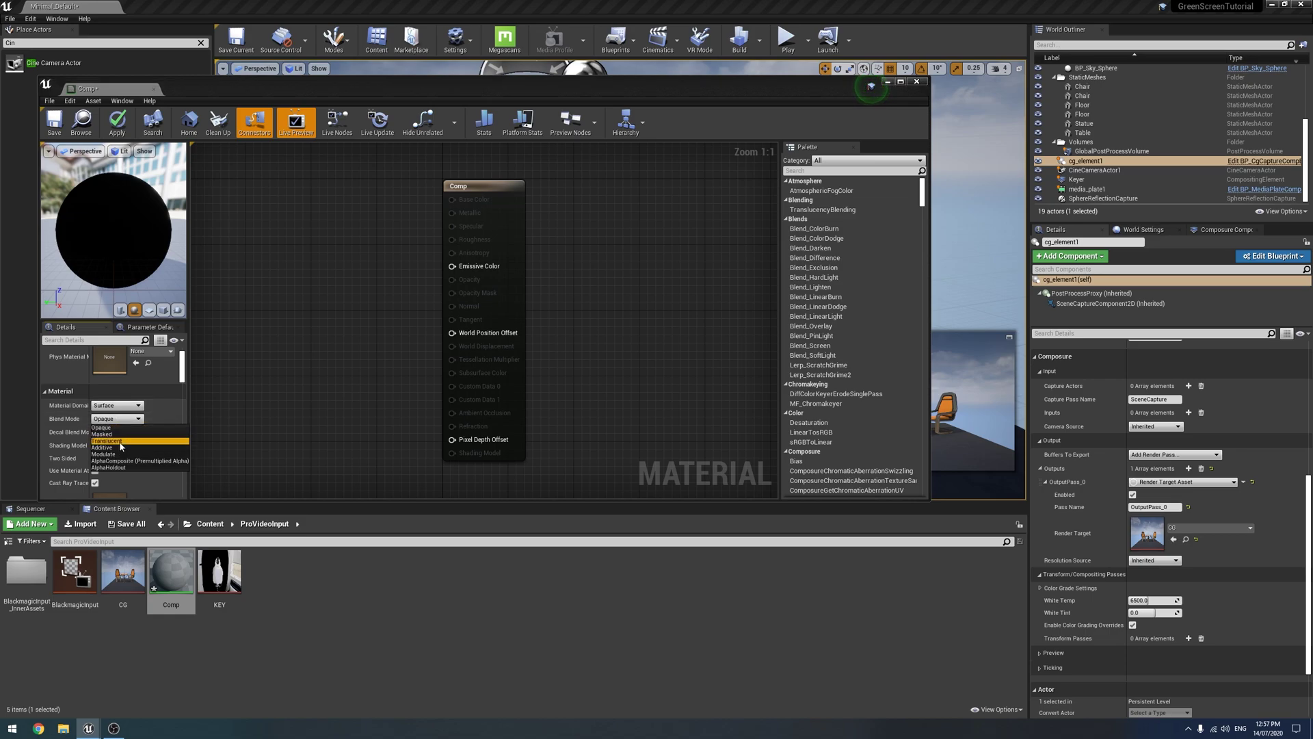
# Step: Add texture samples of the CG and KEY render targets to the Comp graph, placing KEY above CG
pyautogui.moveTo(362, 287); pyautogui.dragTo(499, 333, button='right')
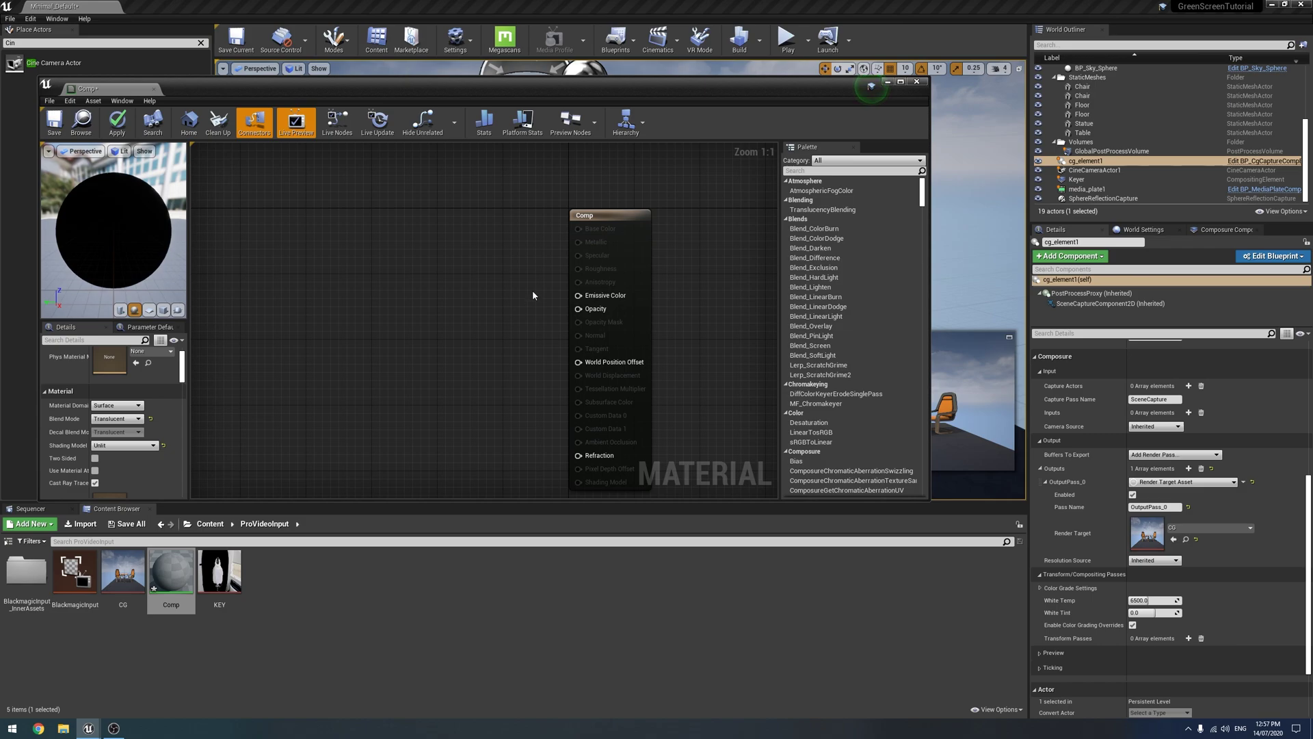
pyautogui.moveTo(481, 265)
pyautogui.mouseDown(button='right')
pyautogui.moveTo(568, 277)
pyautogui.moveTo(470, 275)
pyautogui.mouseUp(button='right')
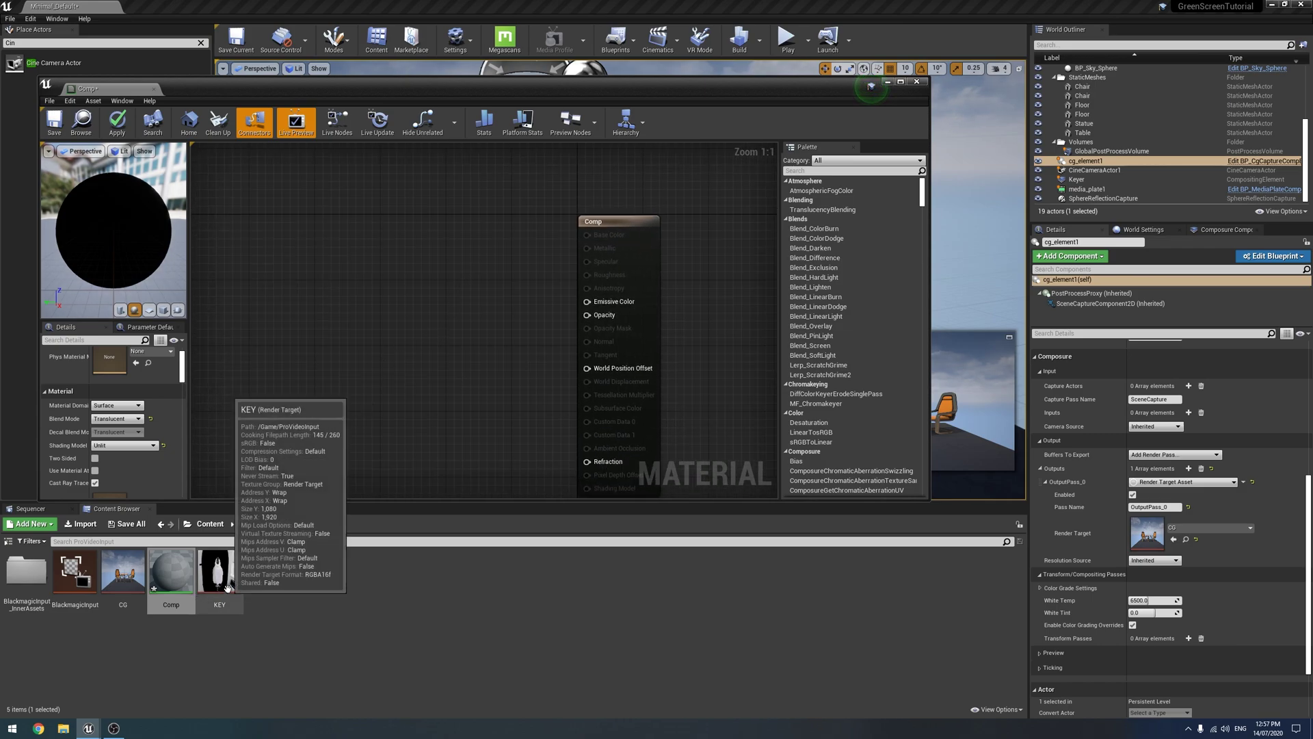
pyautogui.moveTo(123, 573); pyautogui.dragTo(401, 387)
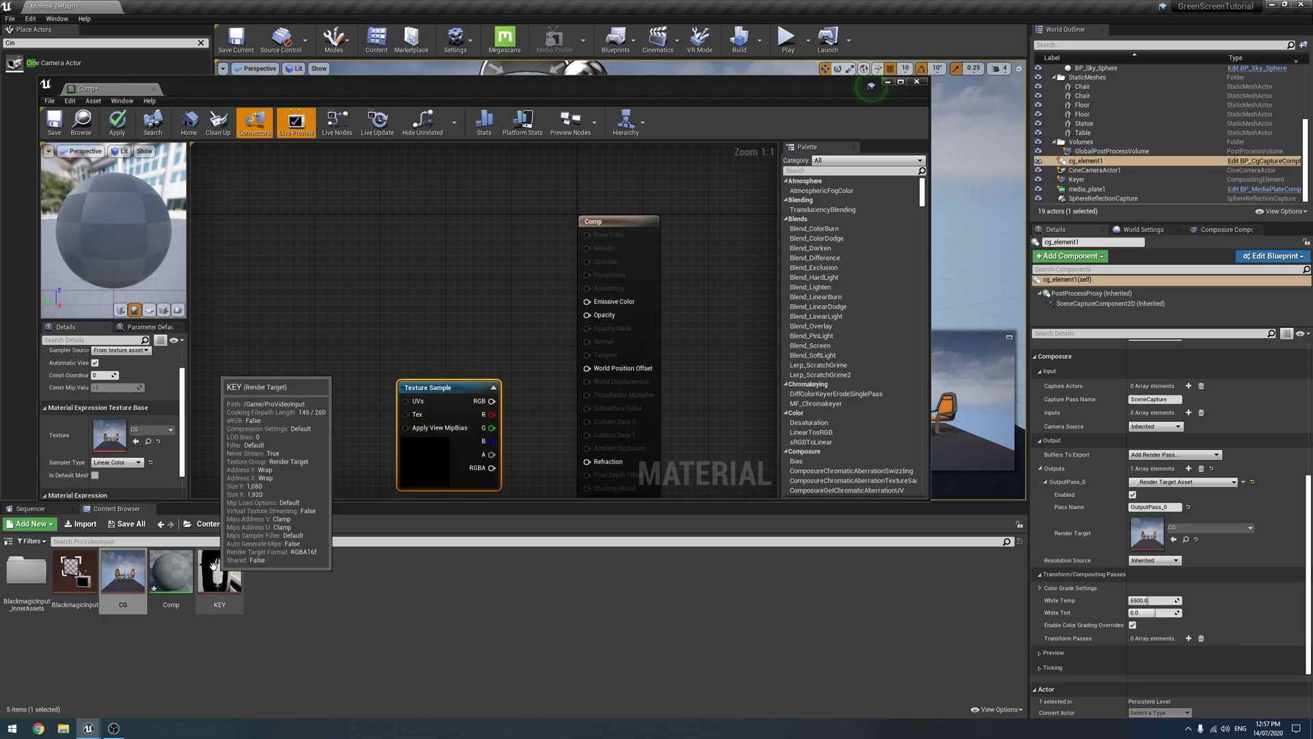
pyautogui.moveTo(219, 571); pyautogui.dragTo(355, 248)
pyautogui.moveTo(439, 403); pyautogui.dragTo(277, 393)
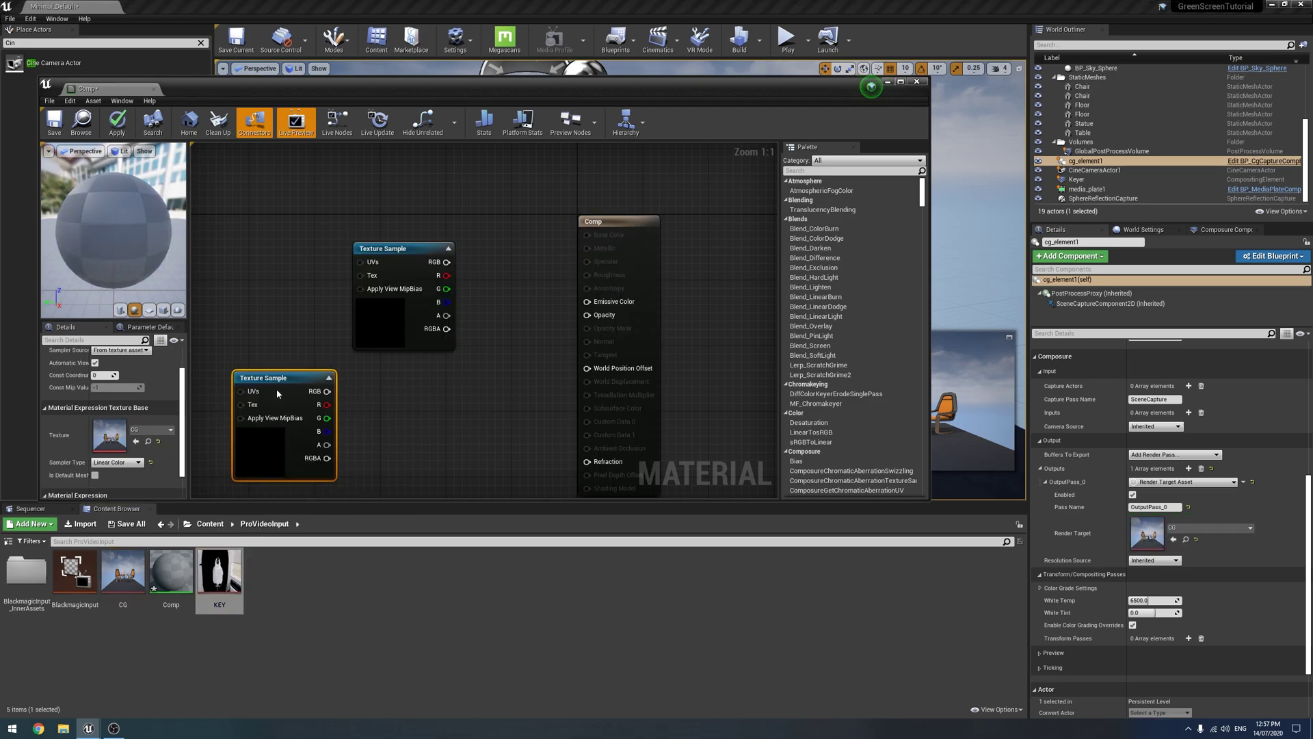
pyautogui.moveTo(414, 251); pyautogui.dragTo(301, 241)
# Step: Add an Over node with KEY's RGBA into A and CG's RGBA into B, and connect its RGBA output to Emissive Color
pyautogui.rightClick(398, 261)
pyautogui.write('Over')
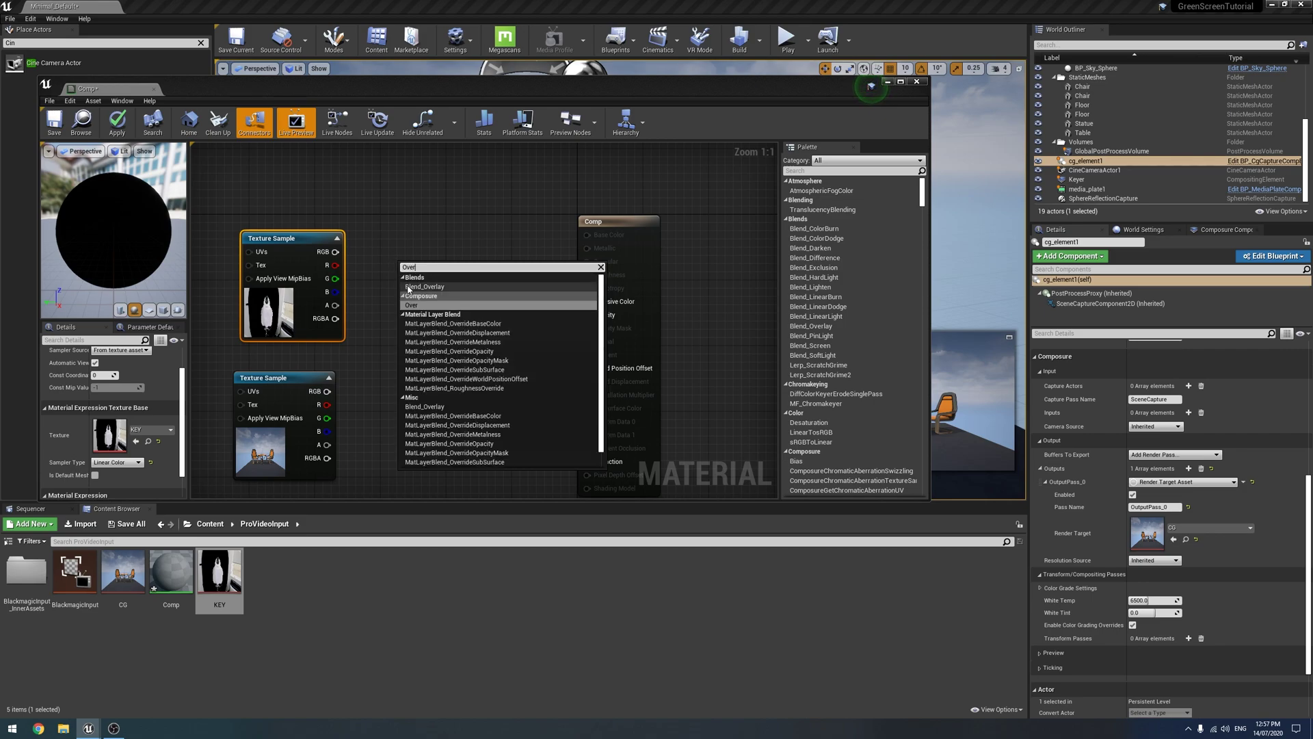
pyautogui.click(424, 305)
pyautogui.moveTo(438, 268); pyautogui.dragTo(453, 313)
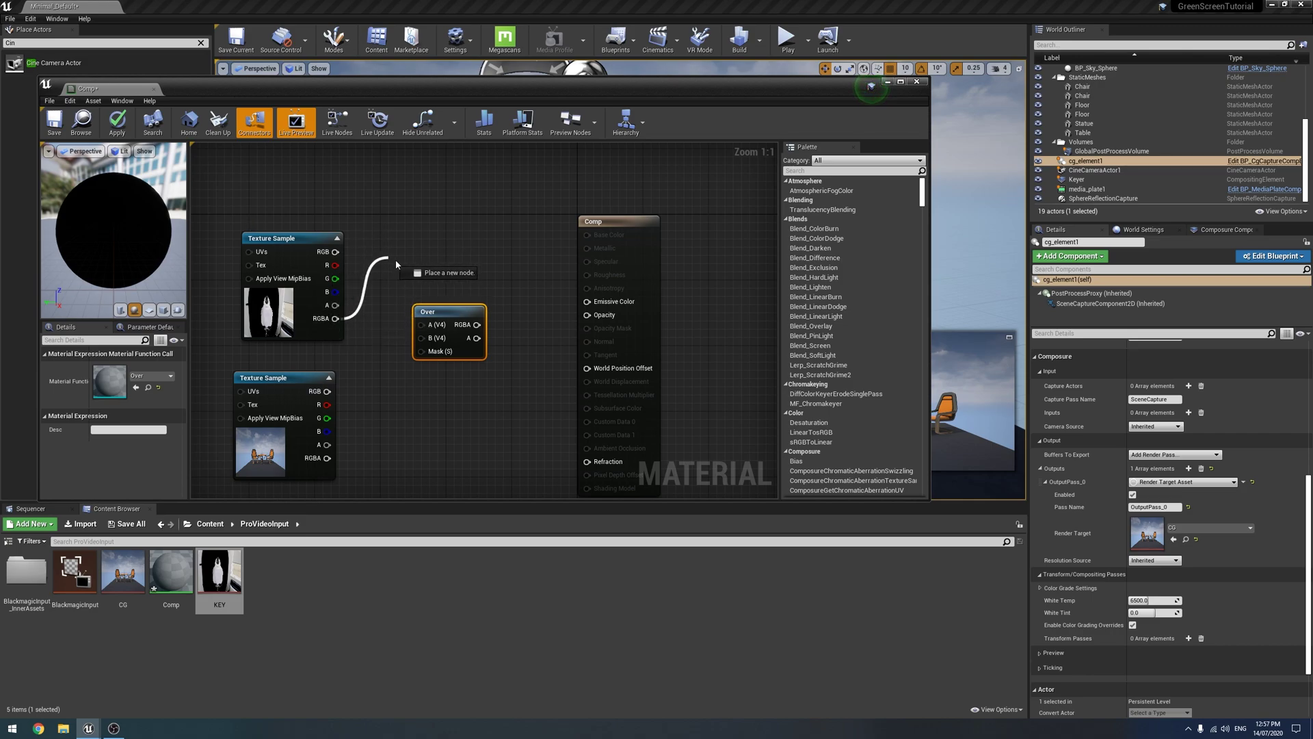
pyautogui.moveTo(426, 326); pyautogui.dragTo(422, 328)
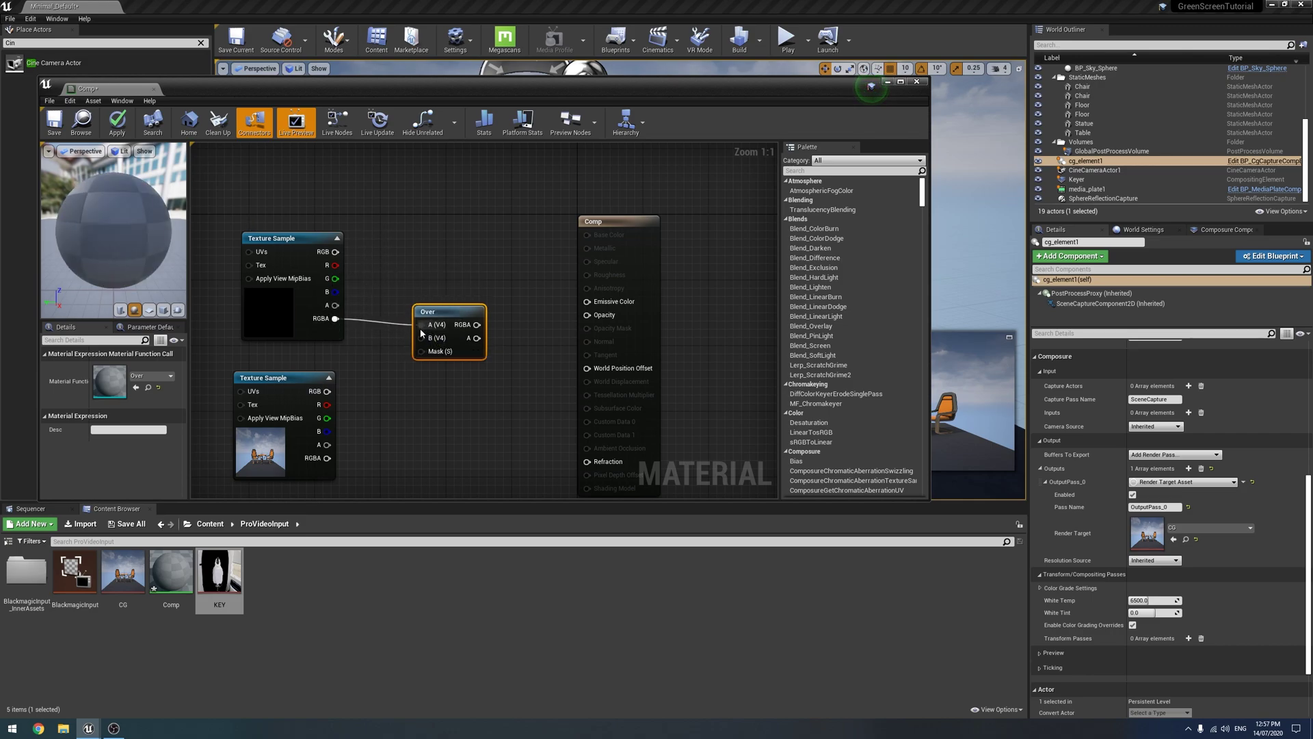
pyautogui.moveTo(327, 458); pyautogui.dragTo(595, 308)
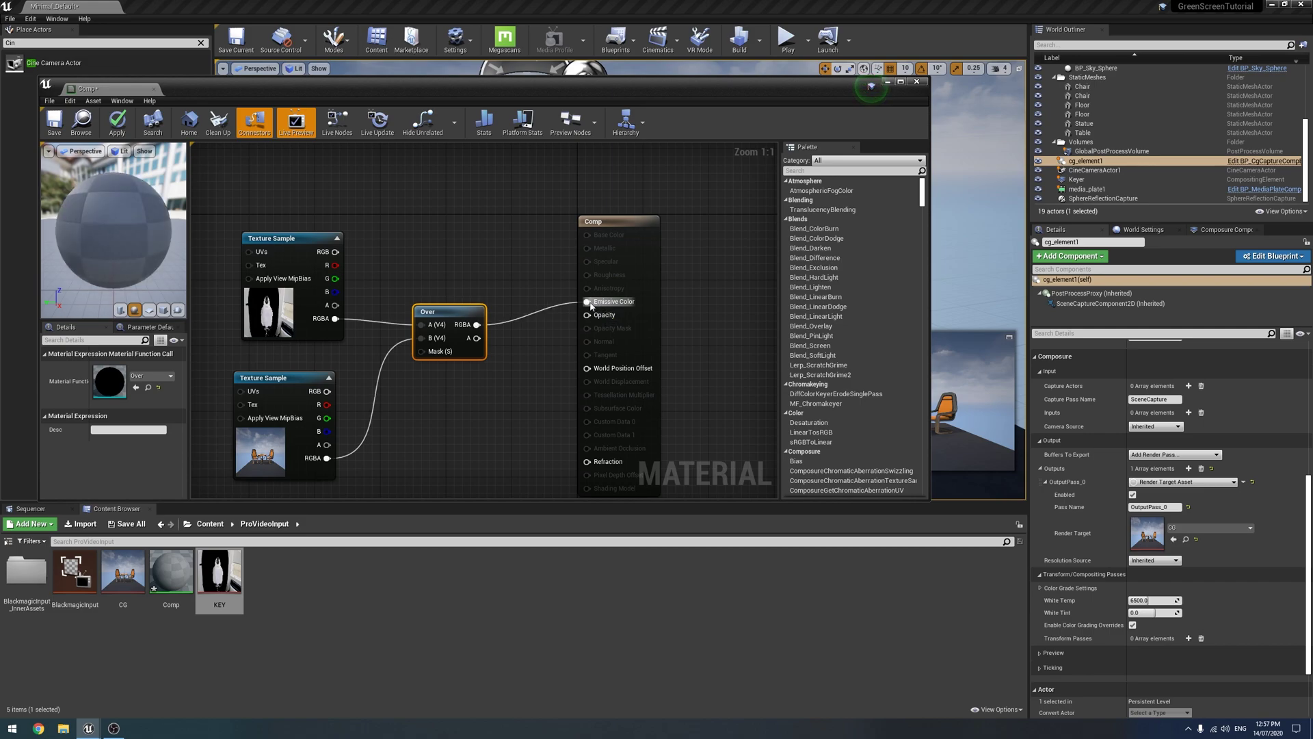
# Step: Try feeding the Over node's A output into the Comp material's Opacity input
pyautogui.moveTo(476, 338); pyautogui.dragTo(588, 315)
pyautogui.moveTo(108, 261)
pyautogui.mouseDown()
pyautogui.moveTo(126, 260)
pyautogui.moveTo(115, 261)
pyautogui.mouseUp()
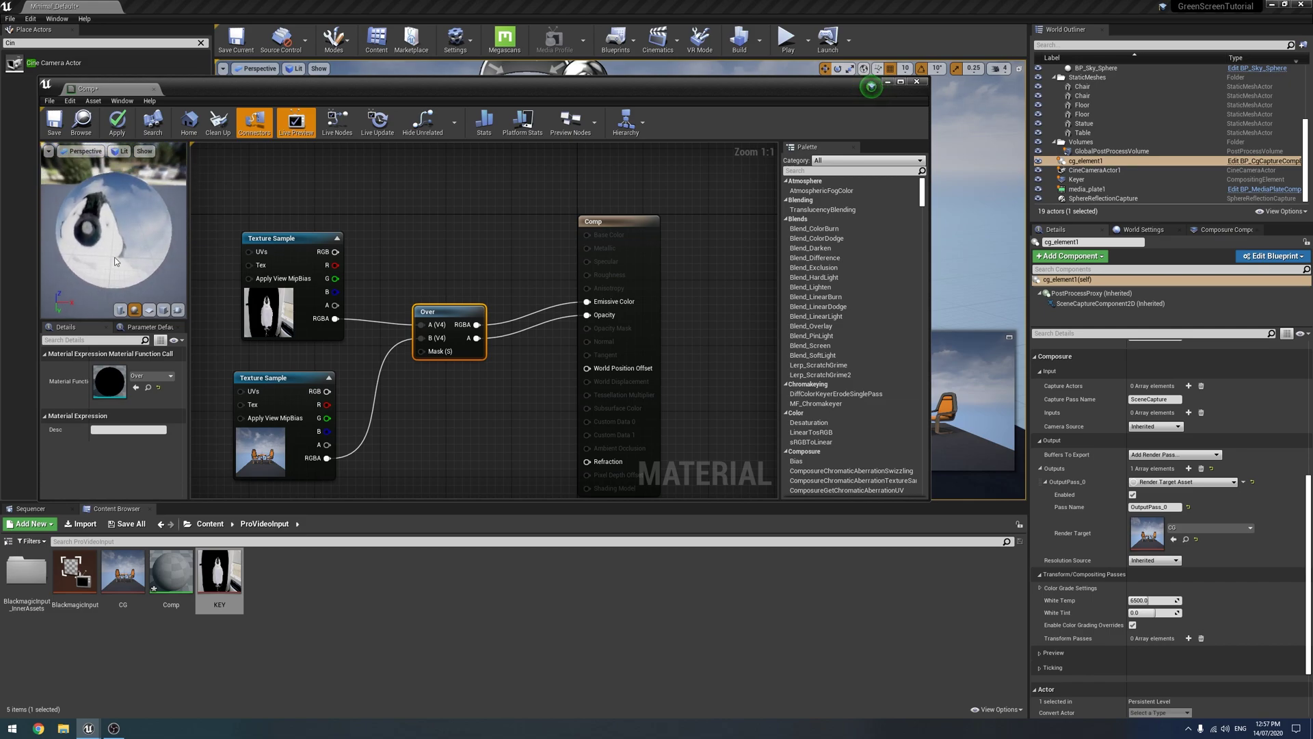
pyautogui.rightClick(594, 317)
pyautogui.click(596, 342)
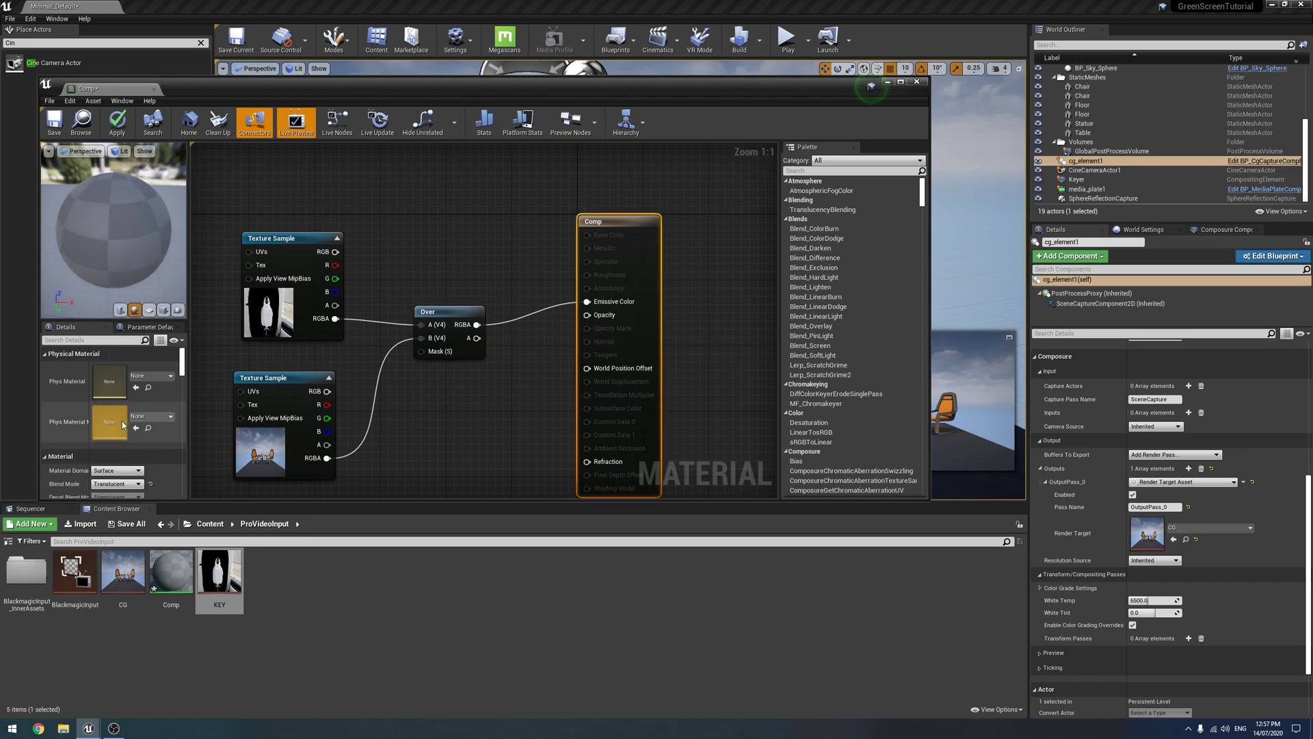
# Step: Set the Comp material's Blend Mode to Opaque
pyautogui.scroll(-1, 133, 462)
pyautogui.click(124, 453)
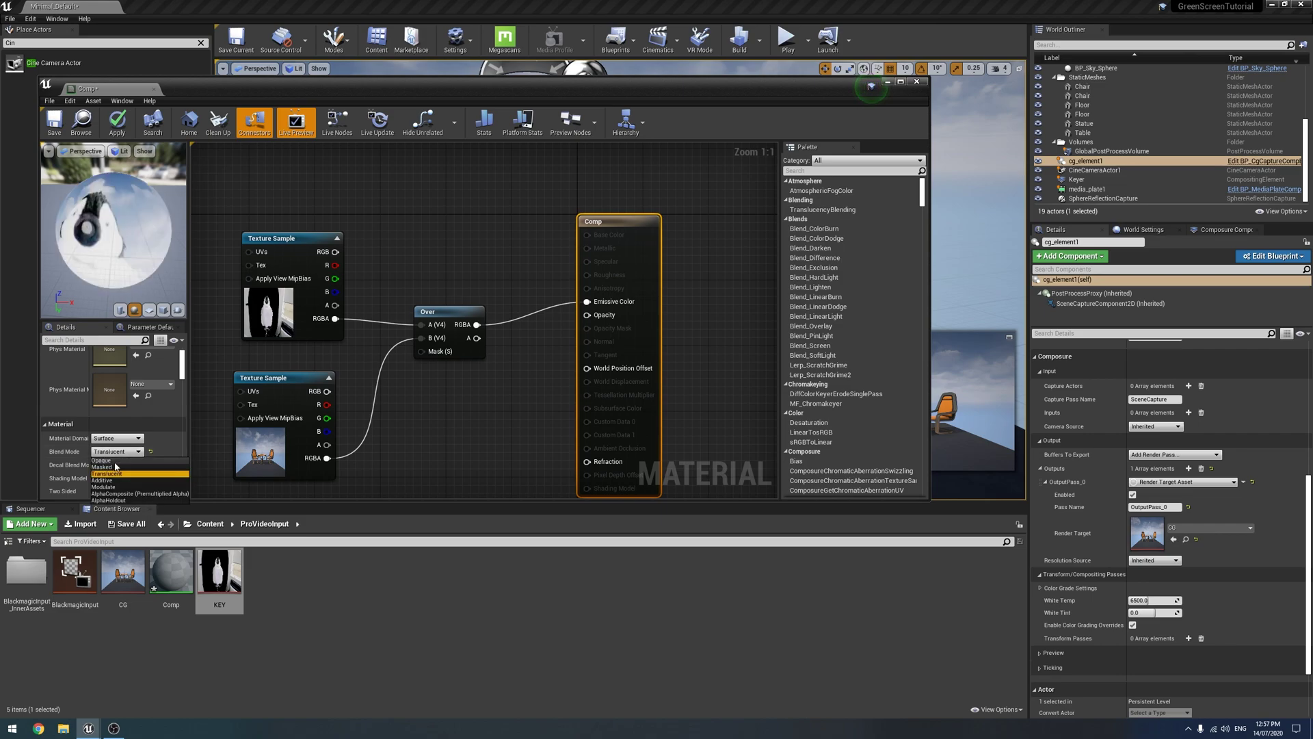
pyautogui.click(115, 463)
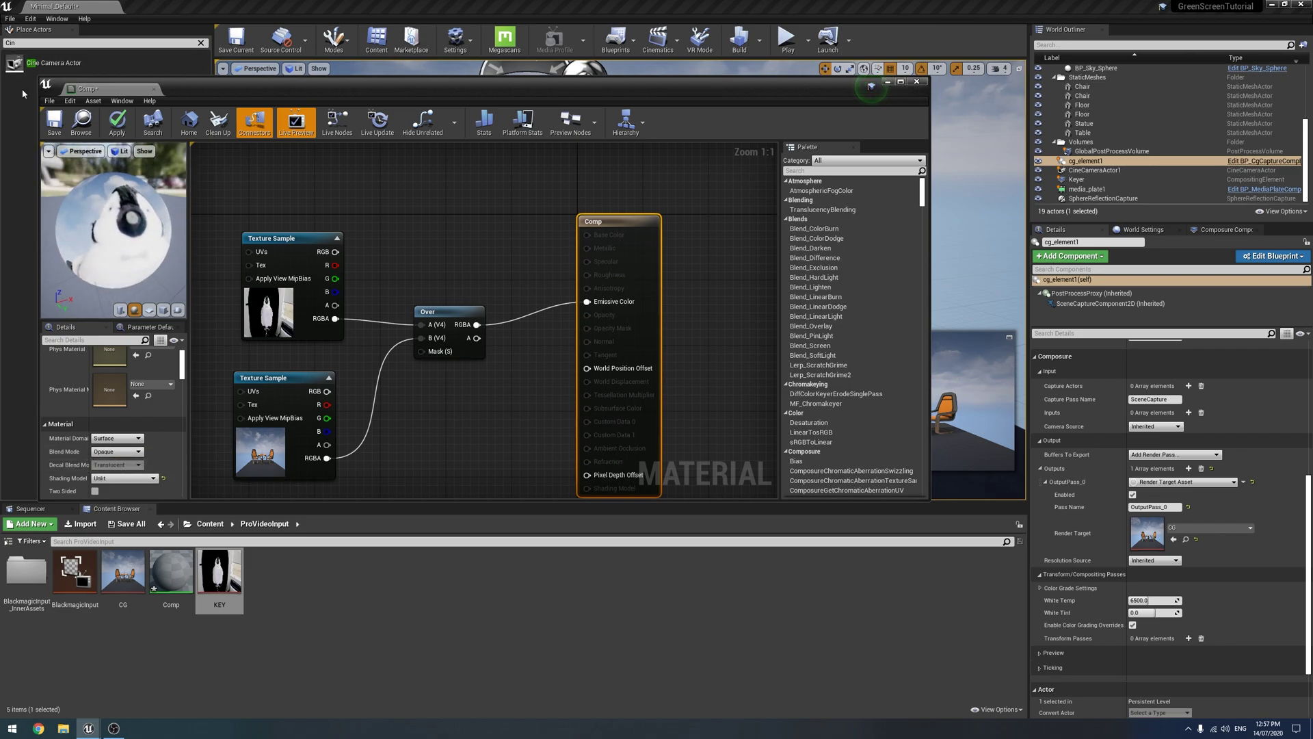
# Step: Save the Comp material and close its editor
pyautogui.click(52, 121)
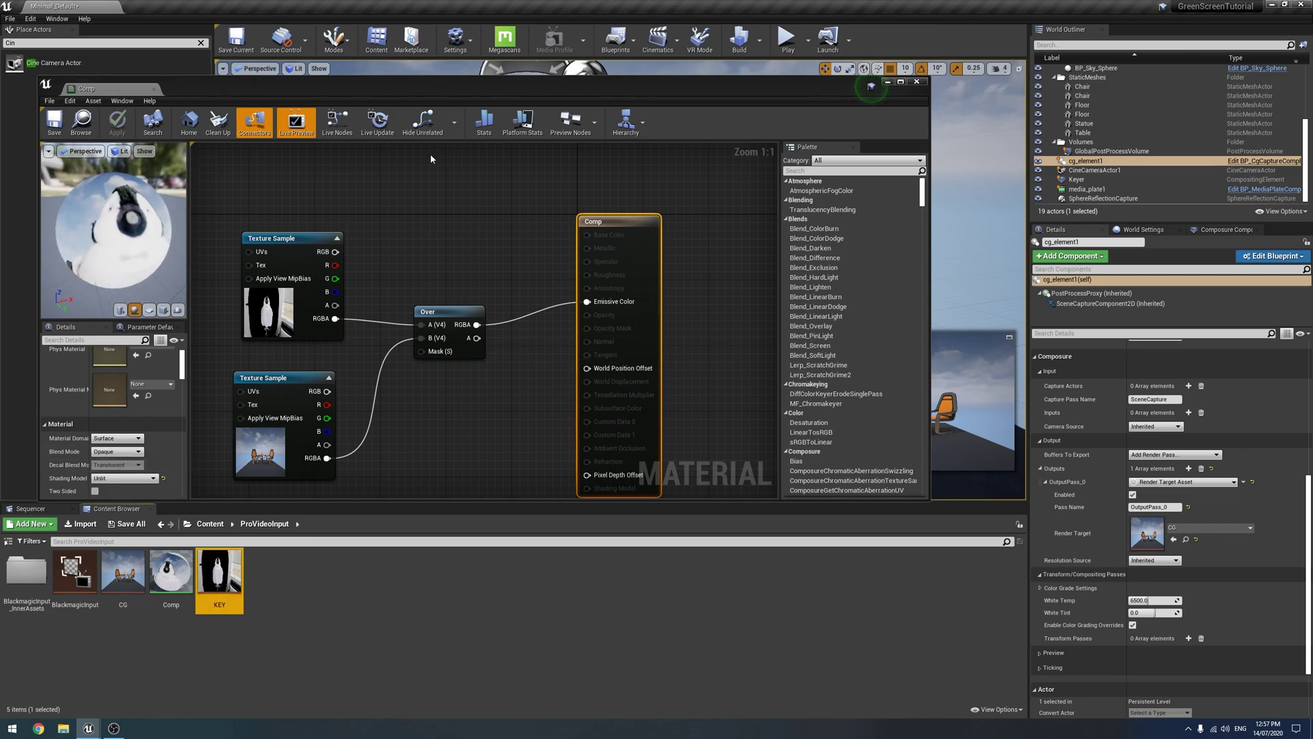
pyautogui.click(914, 83)
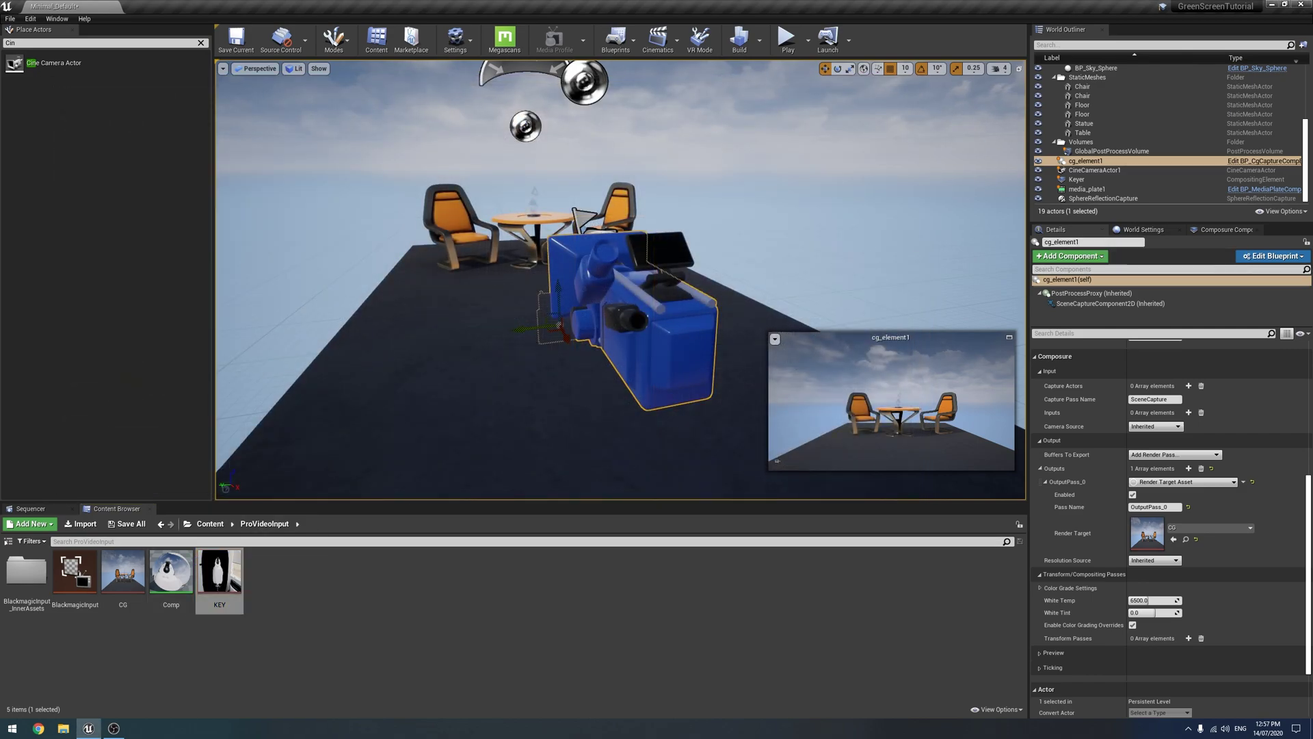
# Step: Add a Custom Material Pass to the Keyer element's transform passes and assign the Comp material to it
pyautogui.moveTo(686, 252); pyautogui.dragTo(797, 259, button='right')
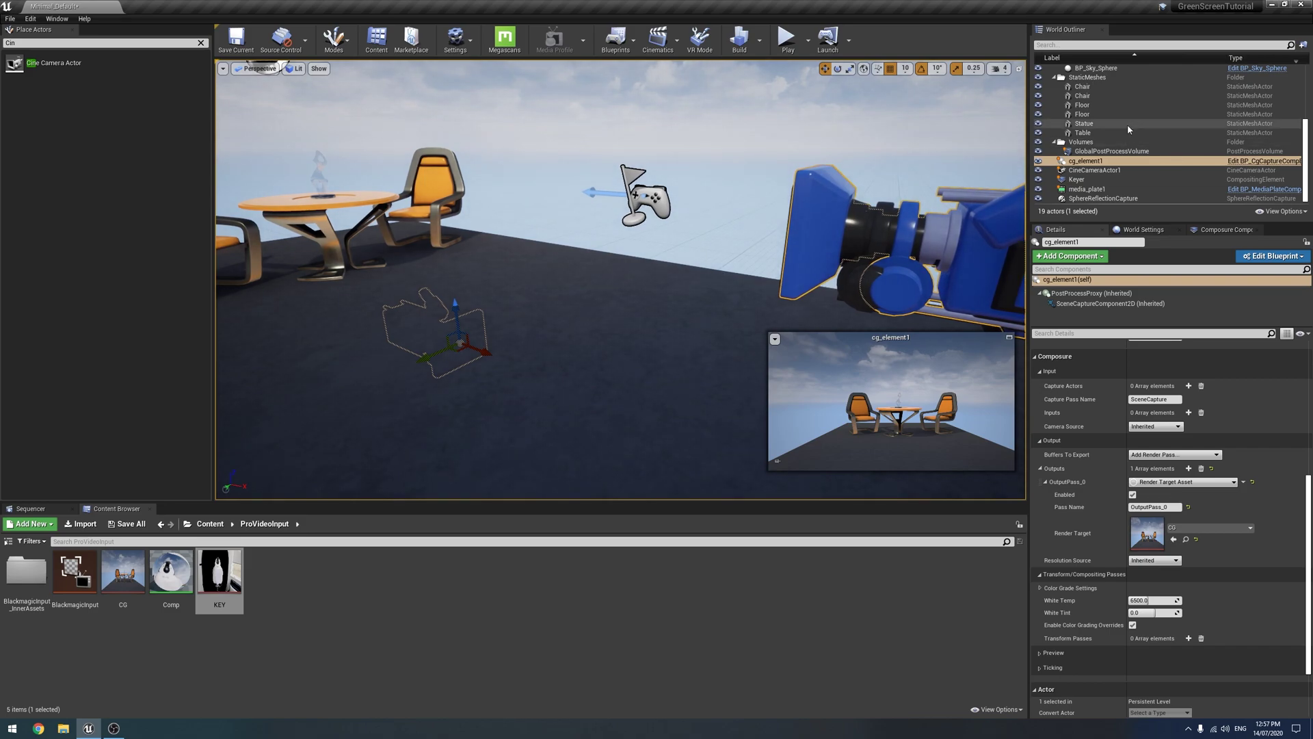
pyautogui.click(1108, 179)
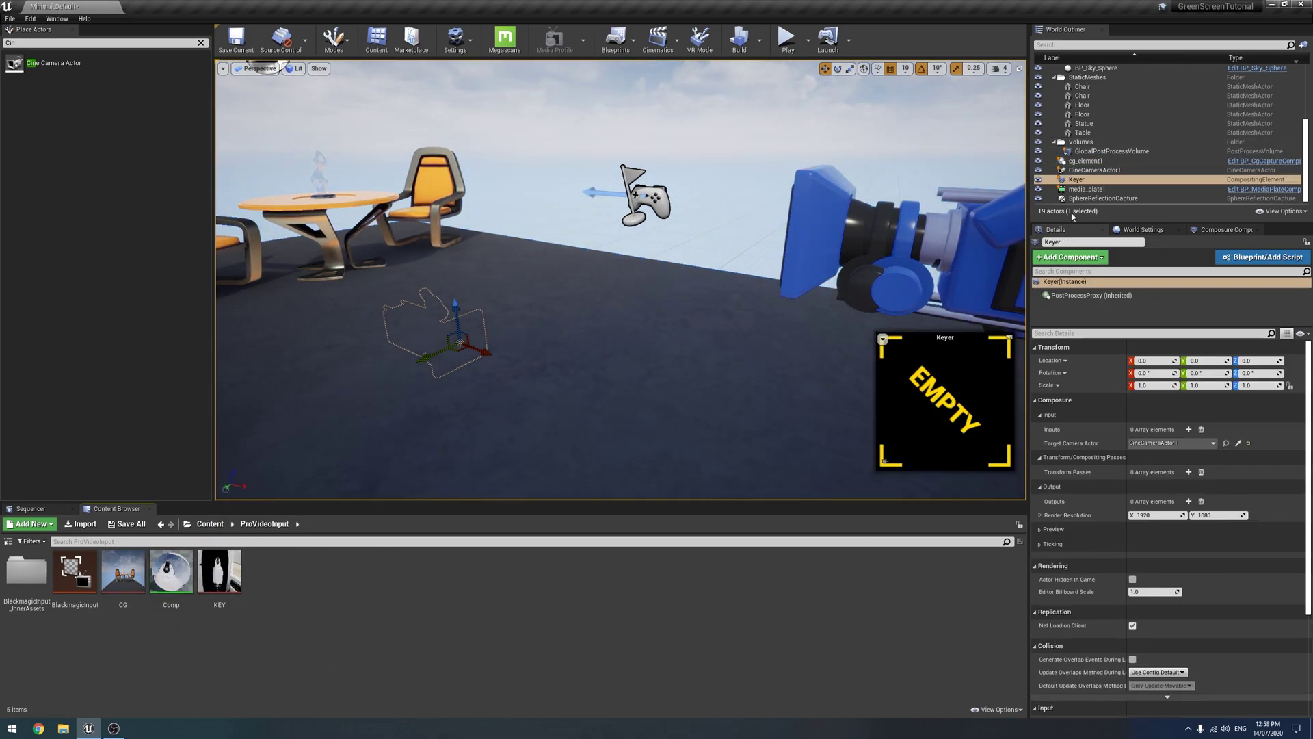
pyautogui.click(1092, 179)
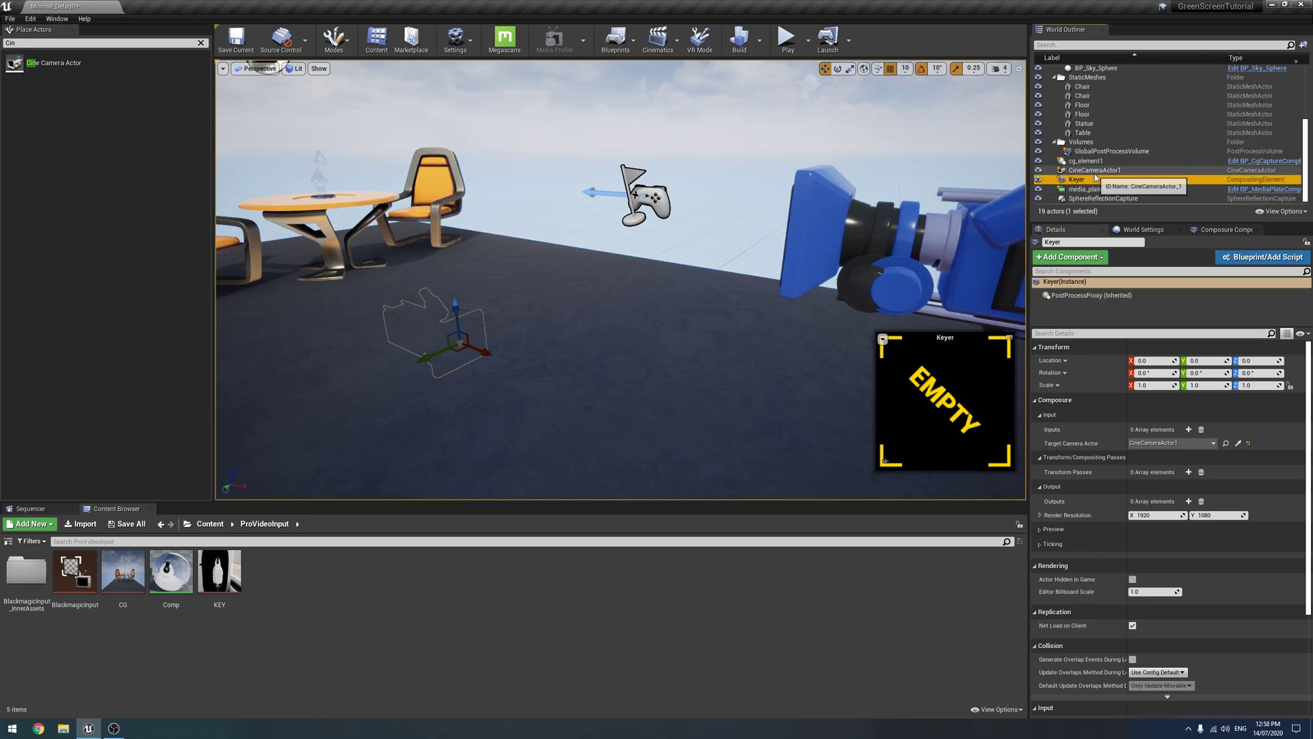
pyautogui.click(1224, 230)
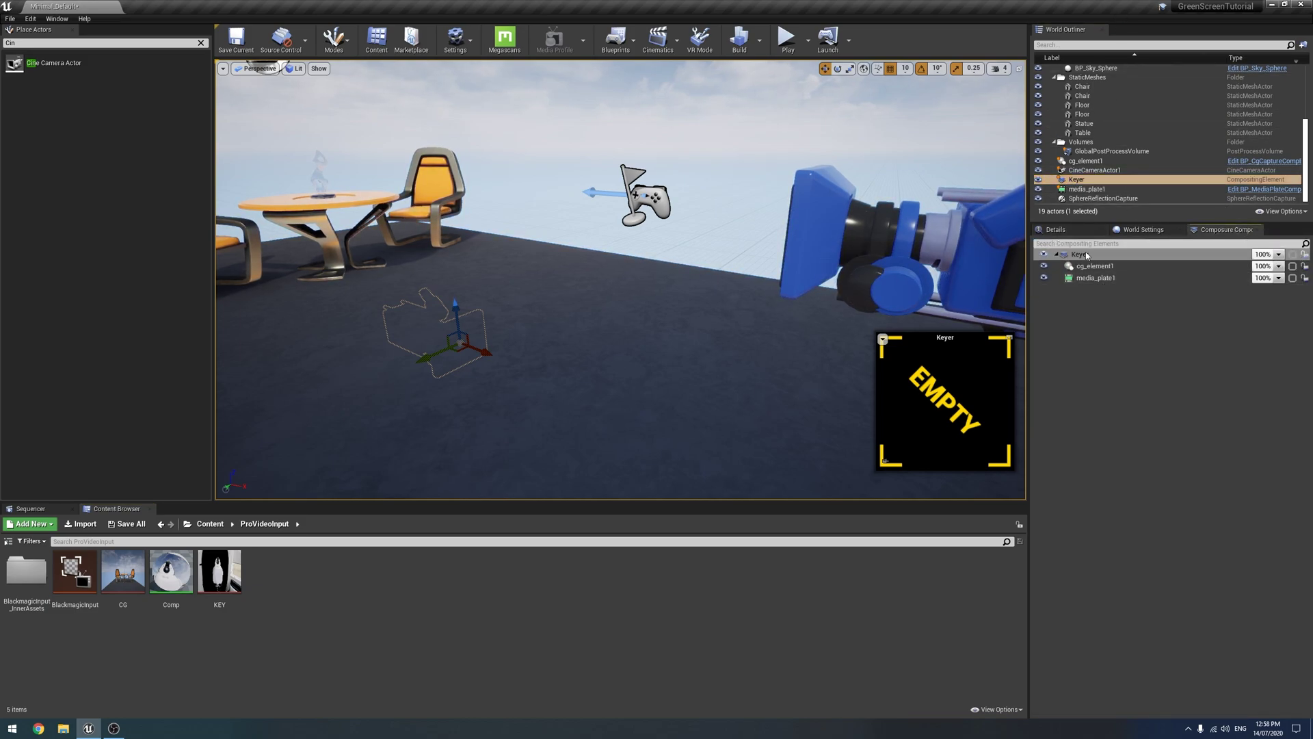
pyautogui.click(1057, 231)
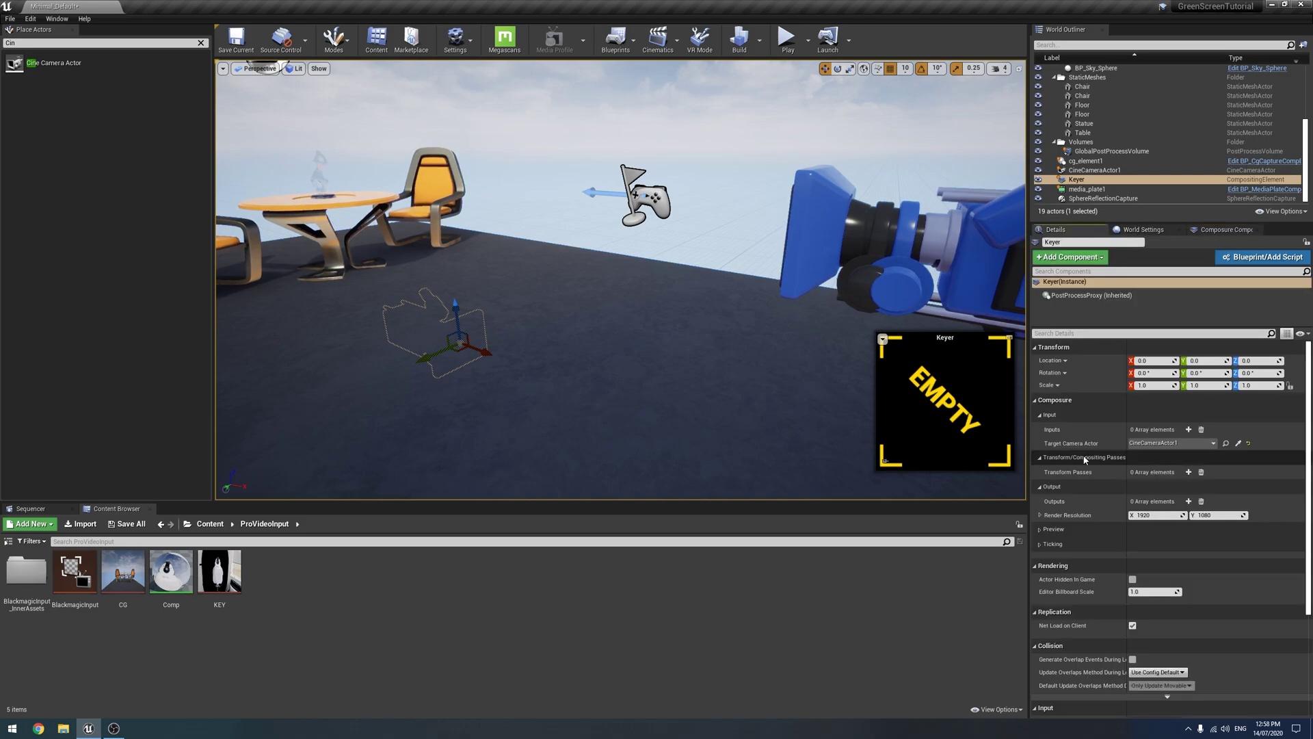
pyautogui.click(1189, 471)
pyautogui.click(1173, 489)
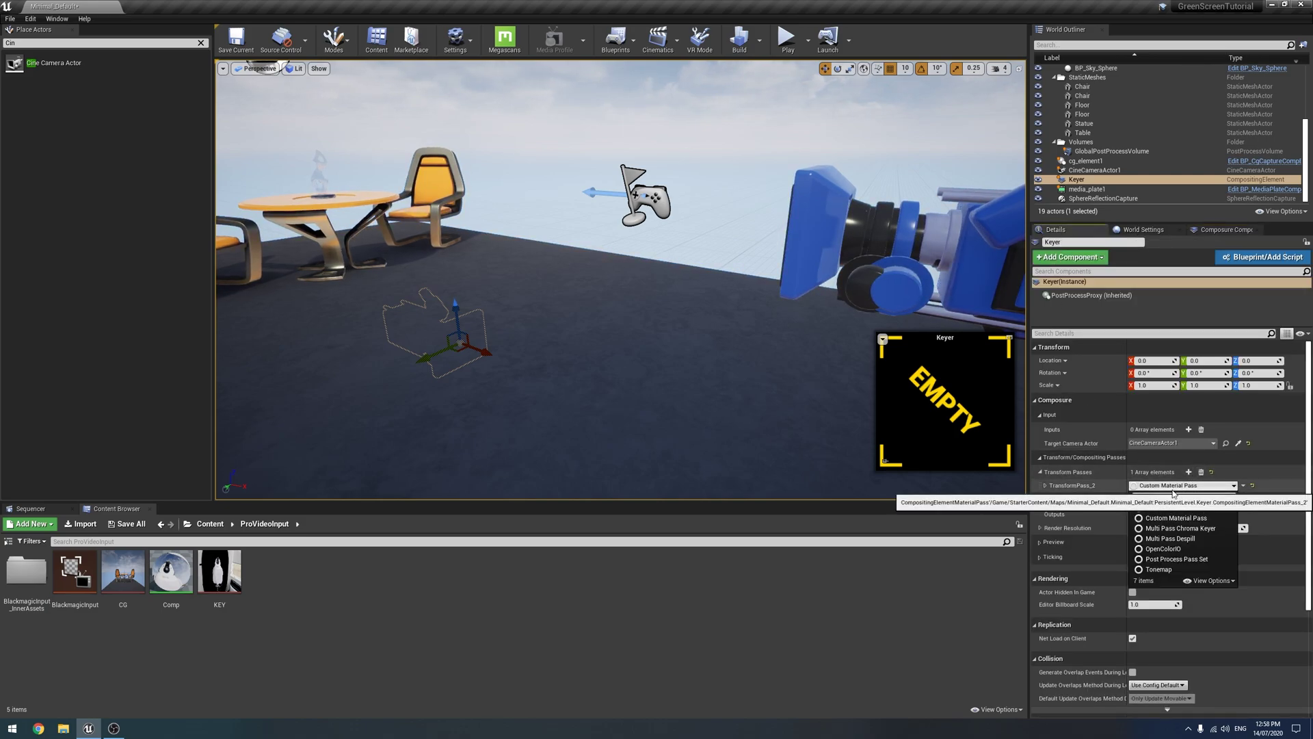
pyautogui.click(1173, 489)
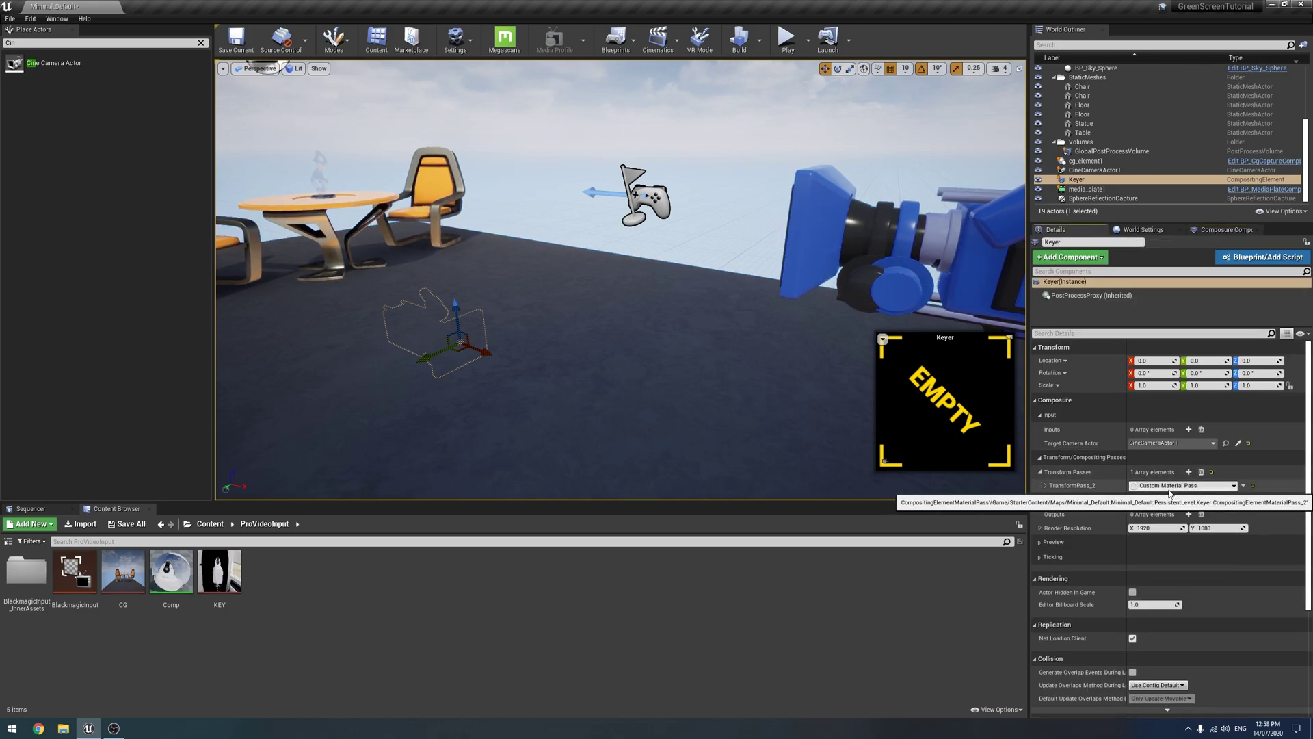
pyautogui.click(1043, 486)
pyautogui.moveTo(184, 586); pyautogui.dragTo(1146, 541)
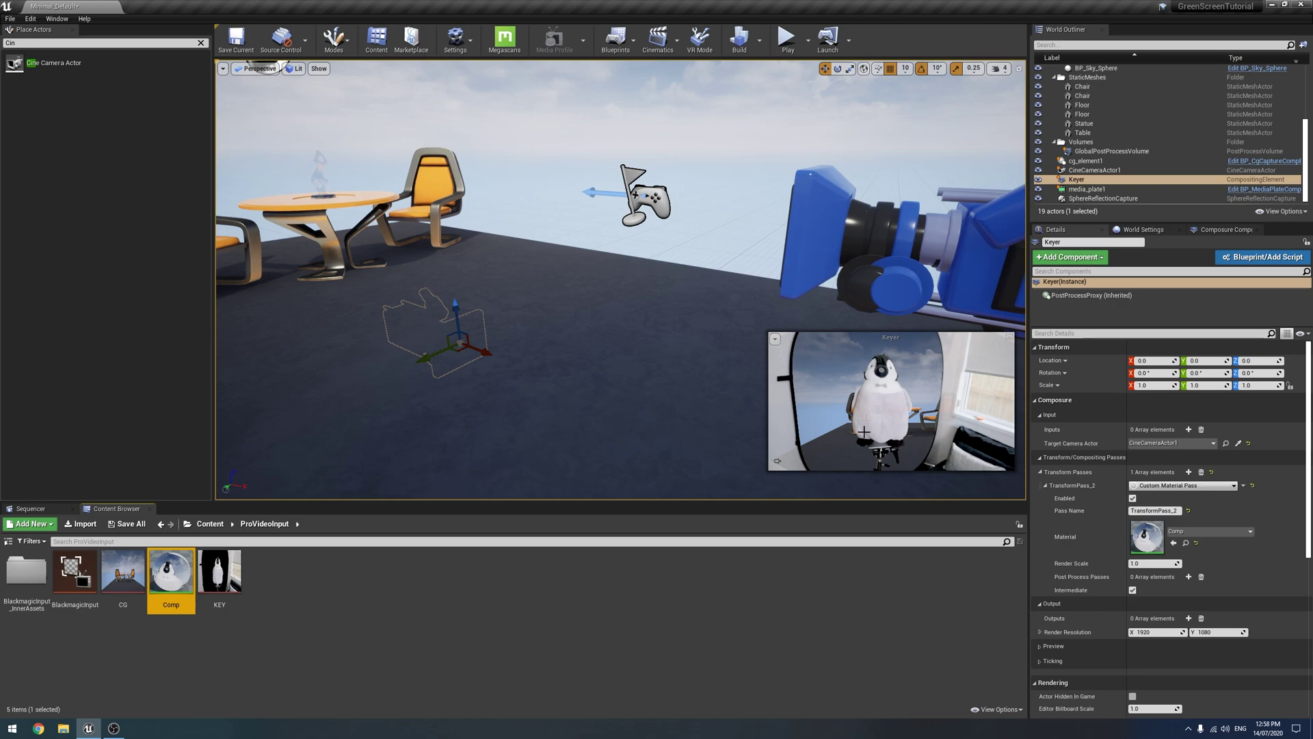
# Step: Reselect the Keyer element and pin its preview in the viewport
pyautogui.moveTo(684, 411)
pyautogui.mouseDown(button='right')
pyautogui.moveTo(574, 421)
pyautogui.moveTo(667, 413)
pyautogui.mouseUp(button='right')
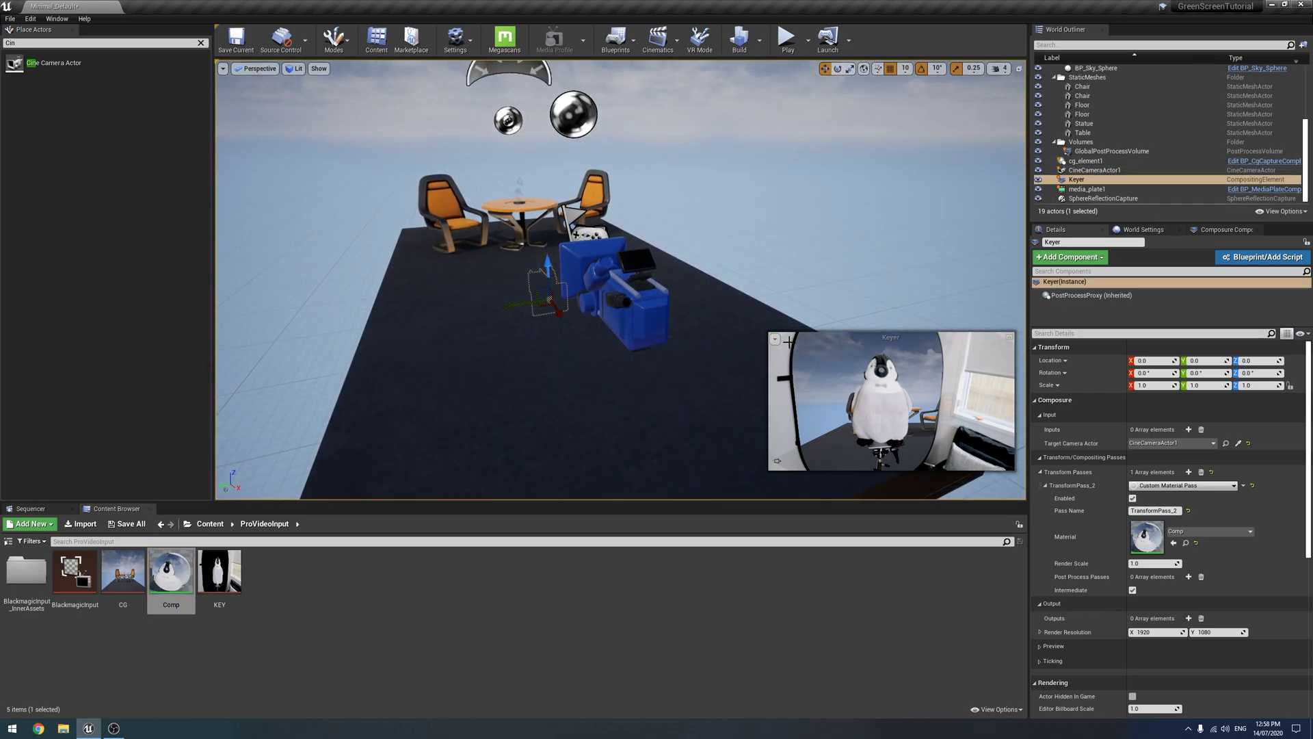
pyautogui.click(775, 340)
pyautogui.rightClick(872, 352)
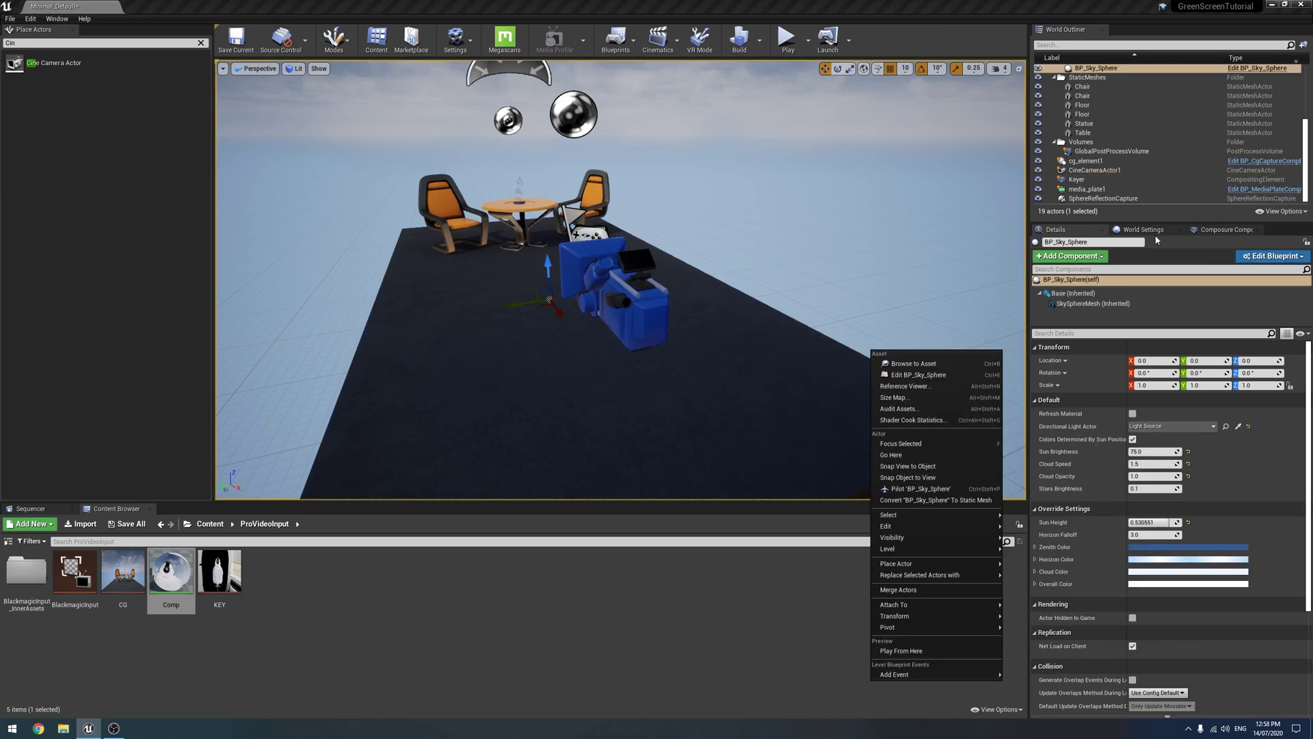
pyautogui.click(1078, 179)
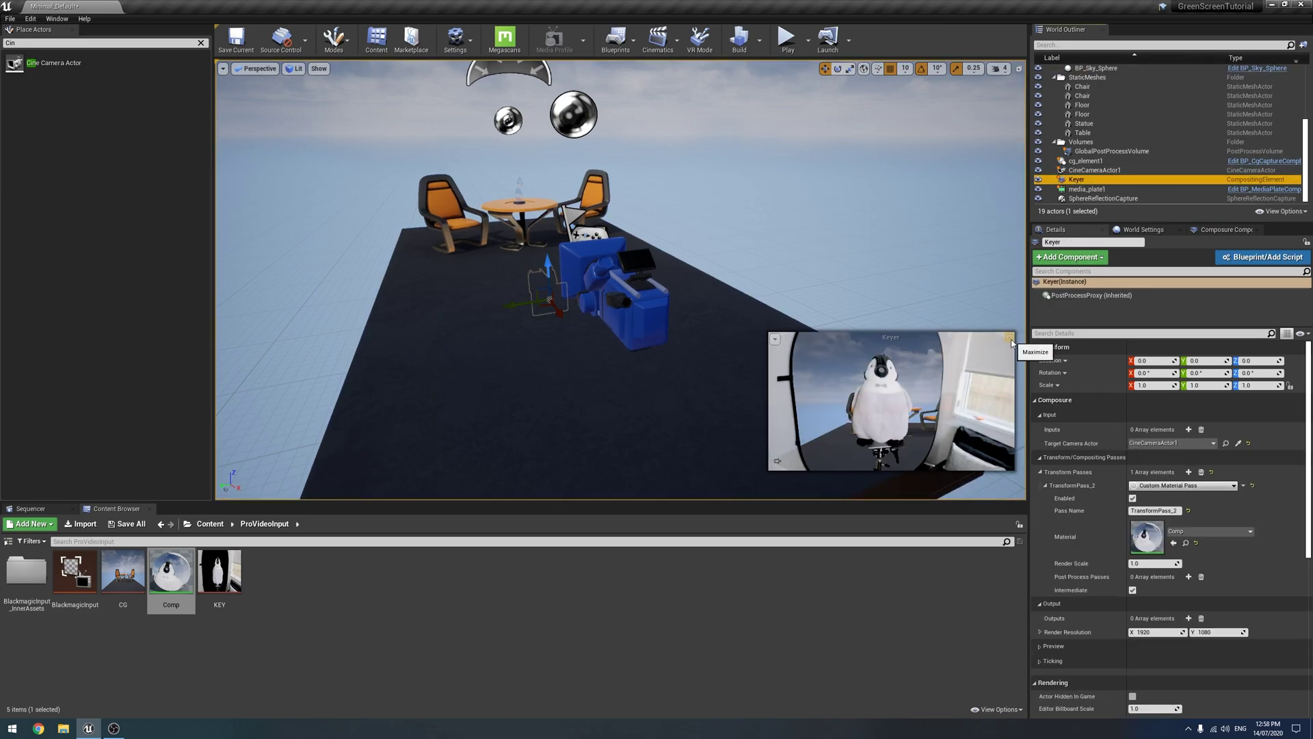
pyautogui.click(775, 462)
# Step: Move CineCameraActor1 sideways and back and forth over the floor, ending near the table at about X -90, Y -40, to test the composite
pyautogui.scroll(1, 1098, 188)
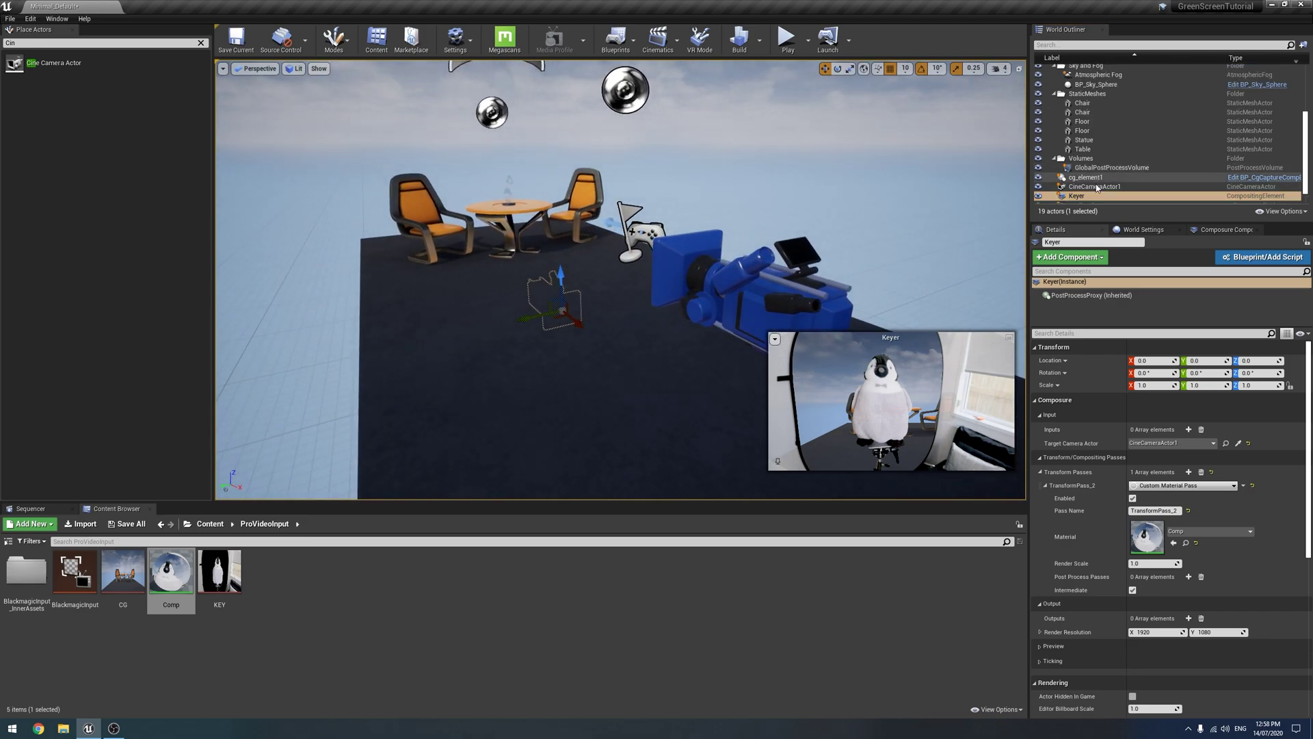
pyautogui.scroll(-1, 1098, 188)
pyautogui.doubleClick(1094, 170)
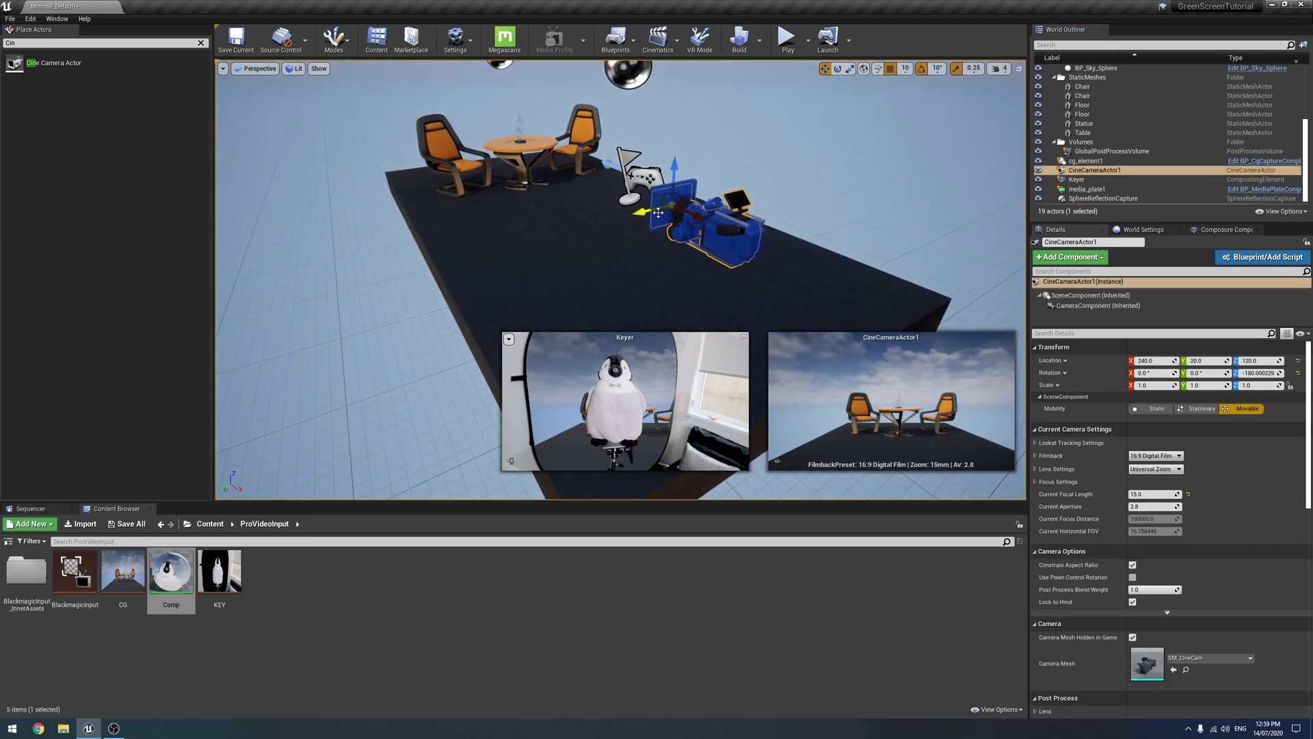
pyautogui.moveTo(646, 213); pyautogui.dragTo(488, 180)
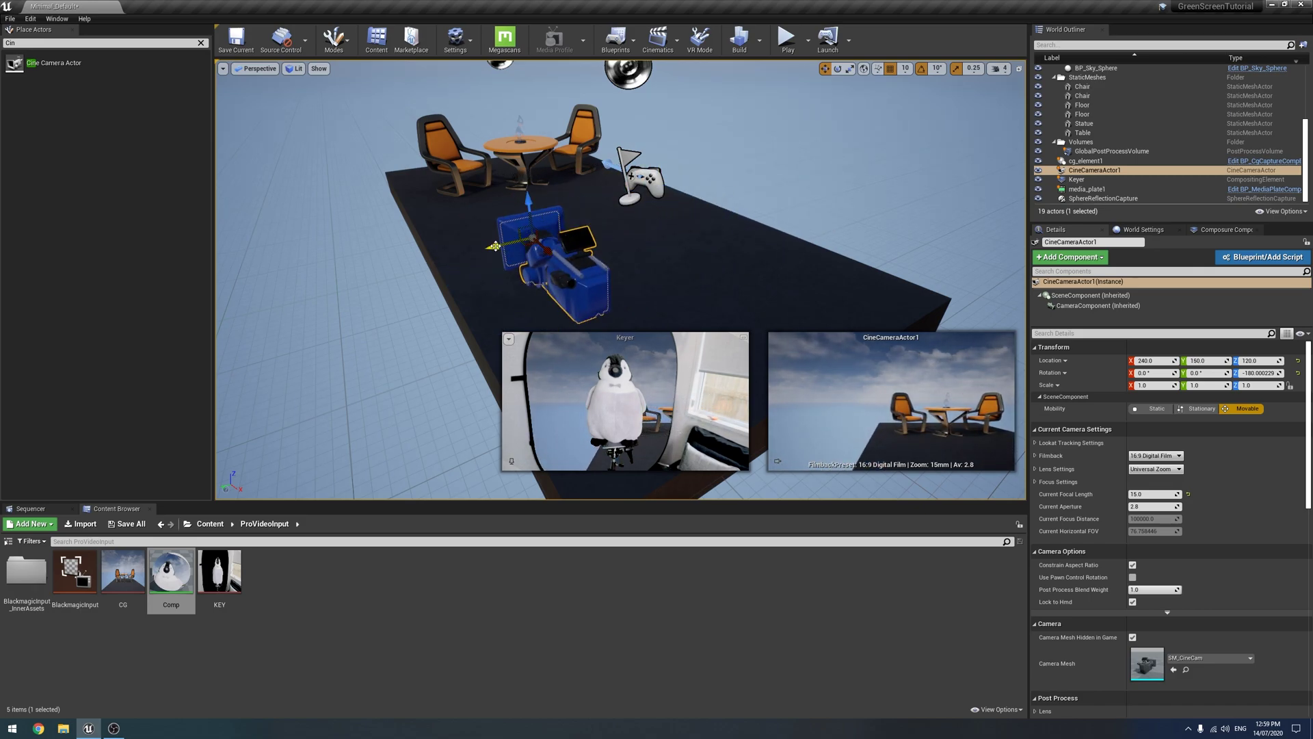
pyautogui.moveTo(494, 246); pyautogui.dragTo(831, 198)
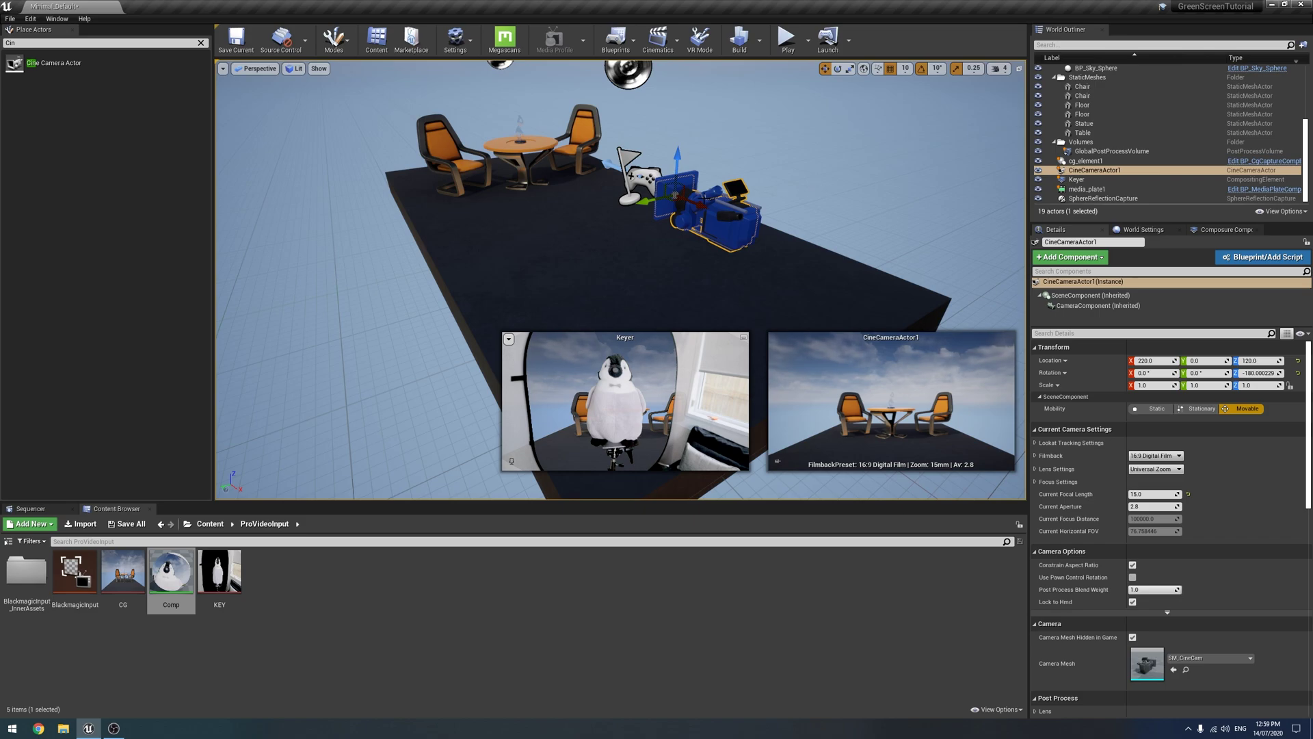
pyautogui.moveTo(652, 200); pyautogui.dragTo(759, 226)
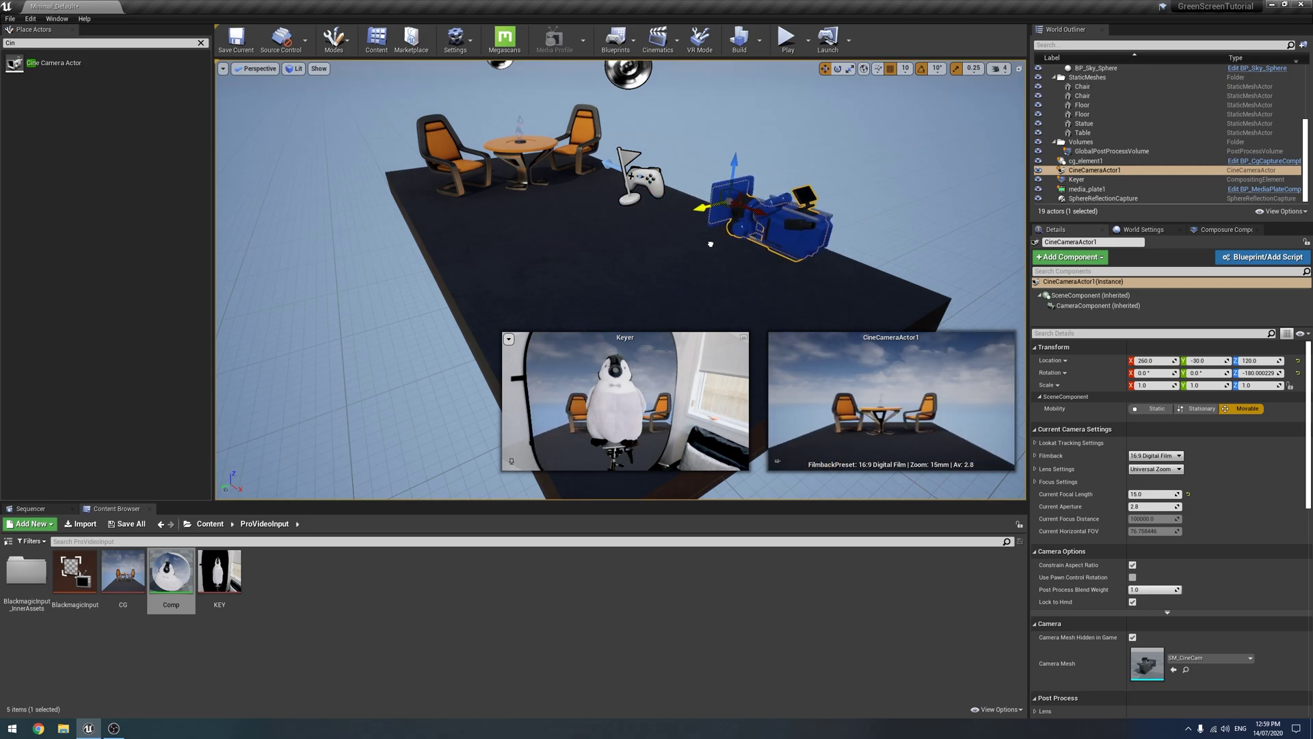
pyautogui.moveTo(705, 206); pyautogui.dragTo(639, 210)
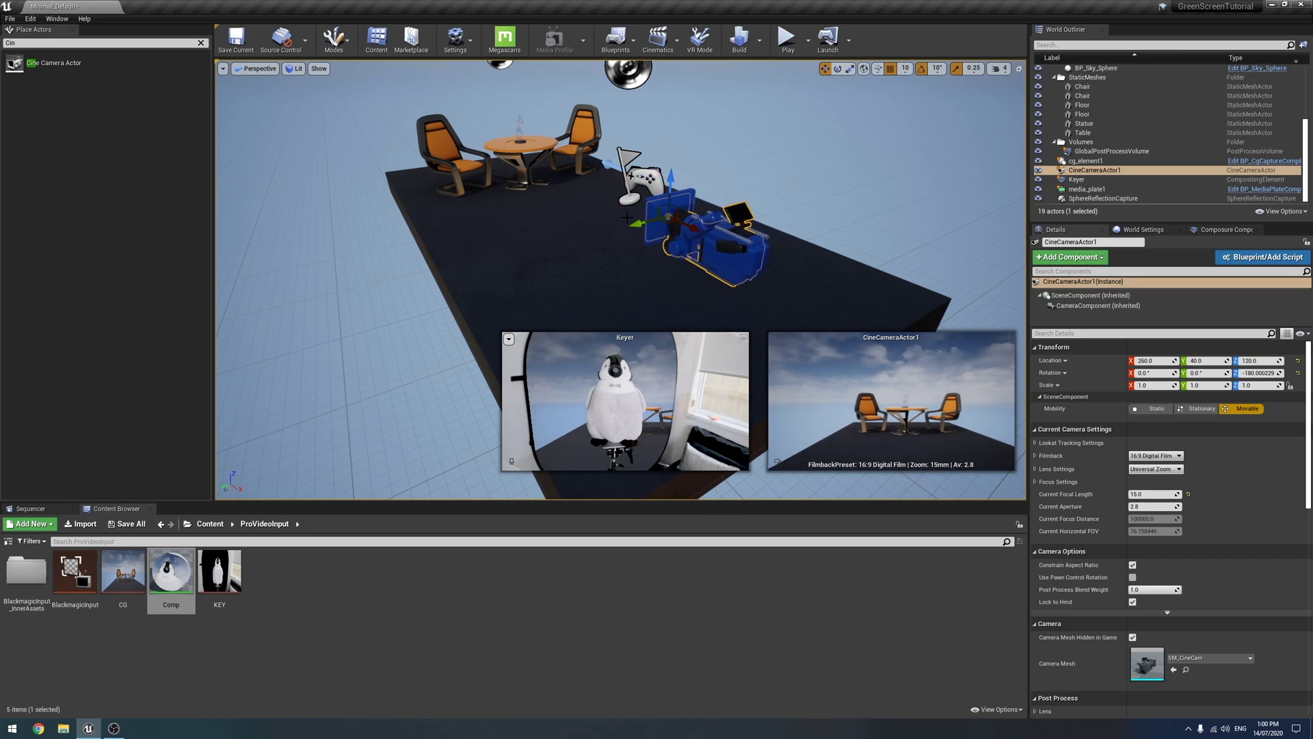
pyautogui.moveTo(657, 209); pyautogui.dragTo(625, 134)
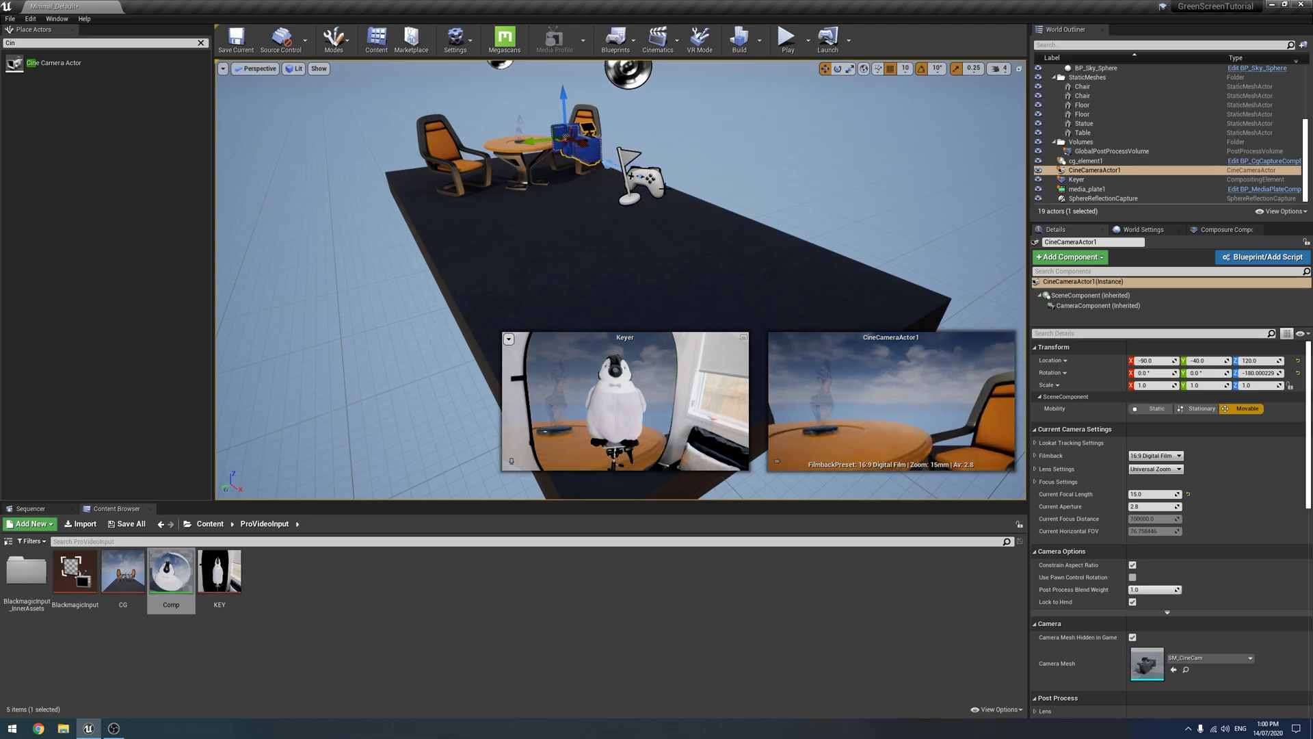